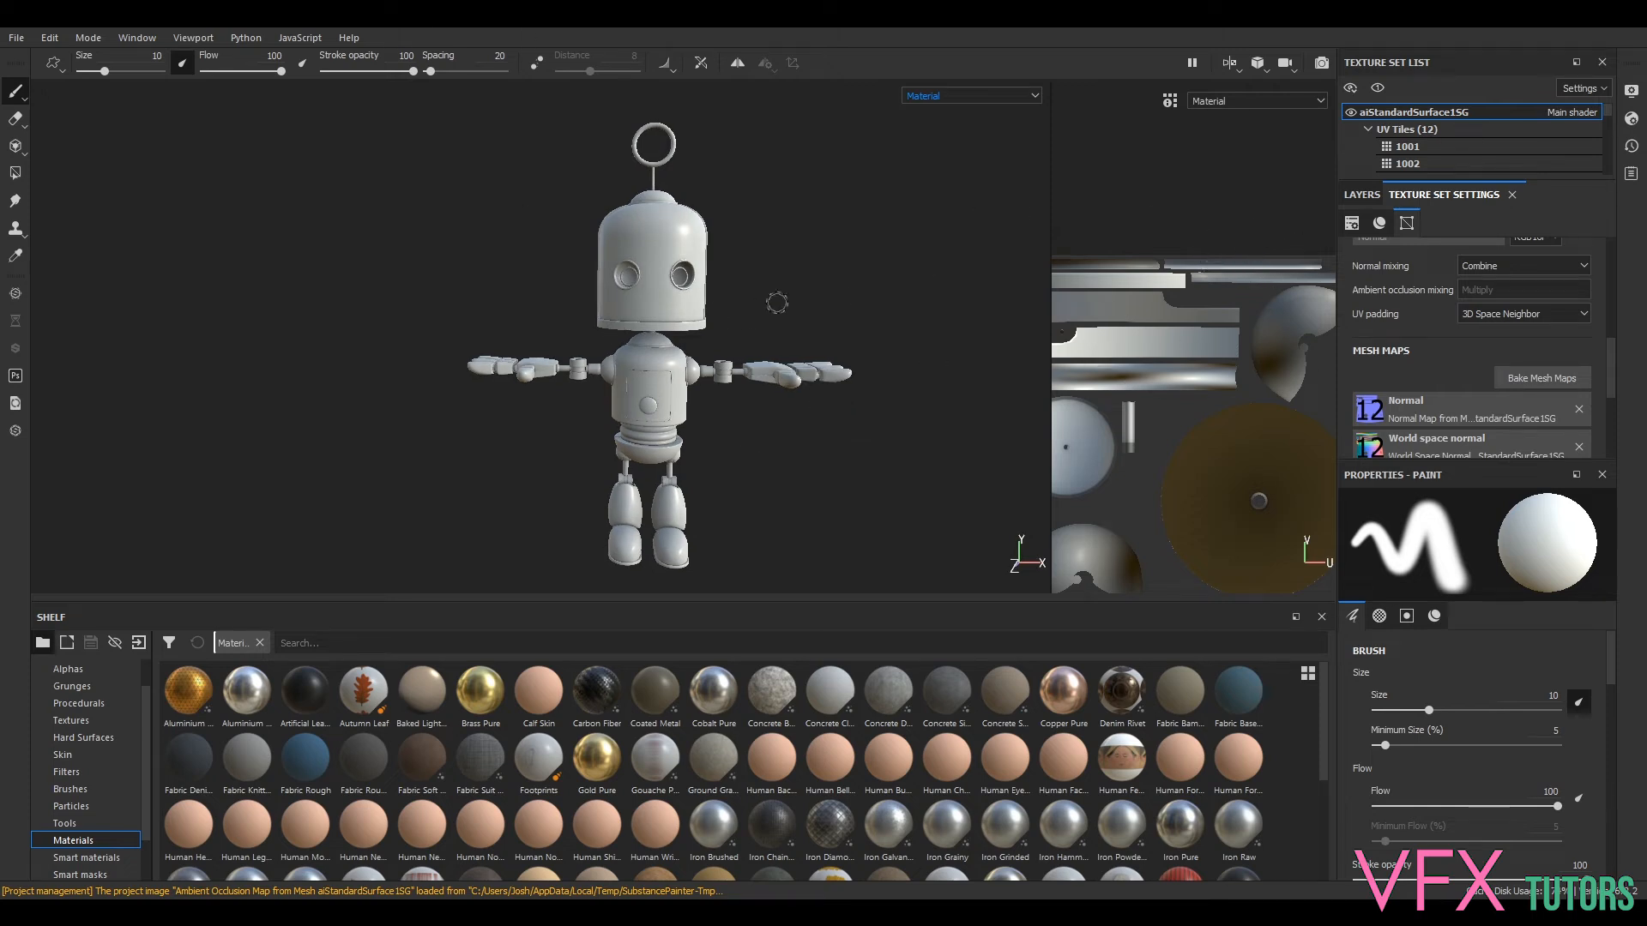
- Set the texture set's size to 256 after viewing all of its UV tiles
scroll(1516, 401, "up", 2)
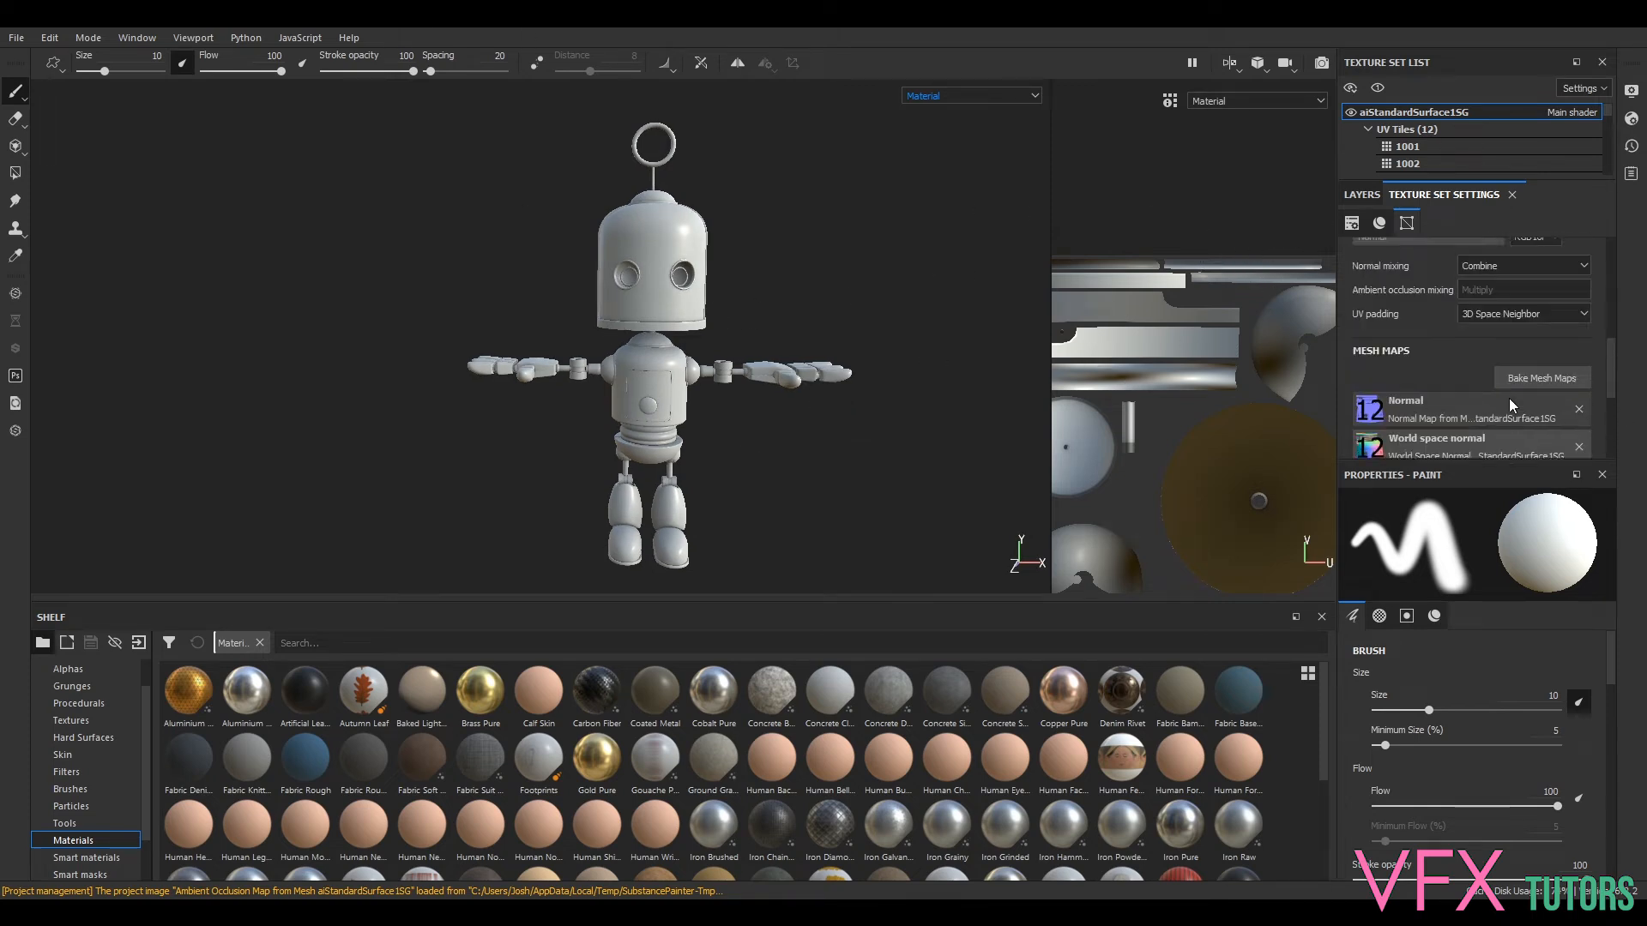
scroll(1445, 345, "up", 5)
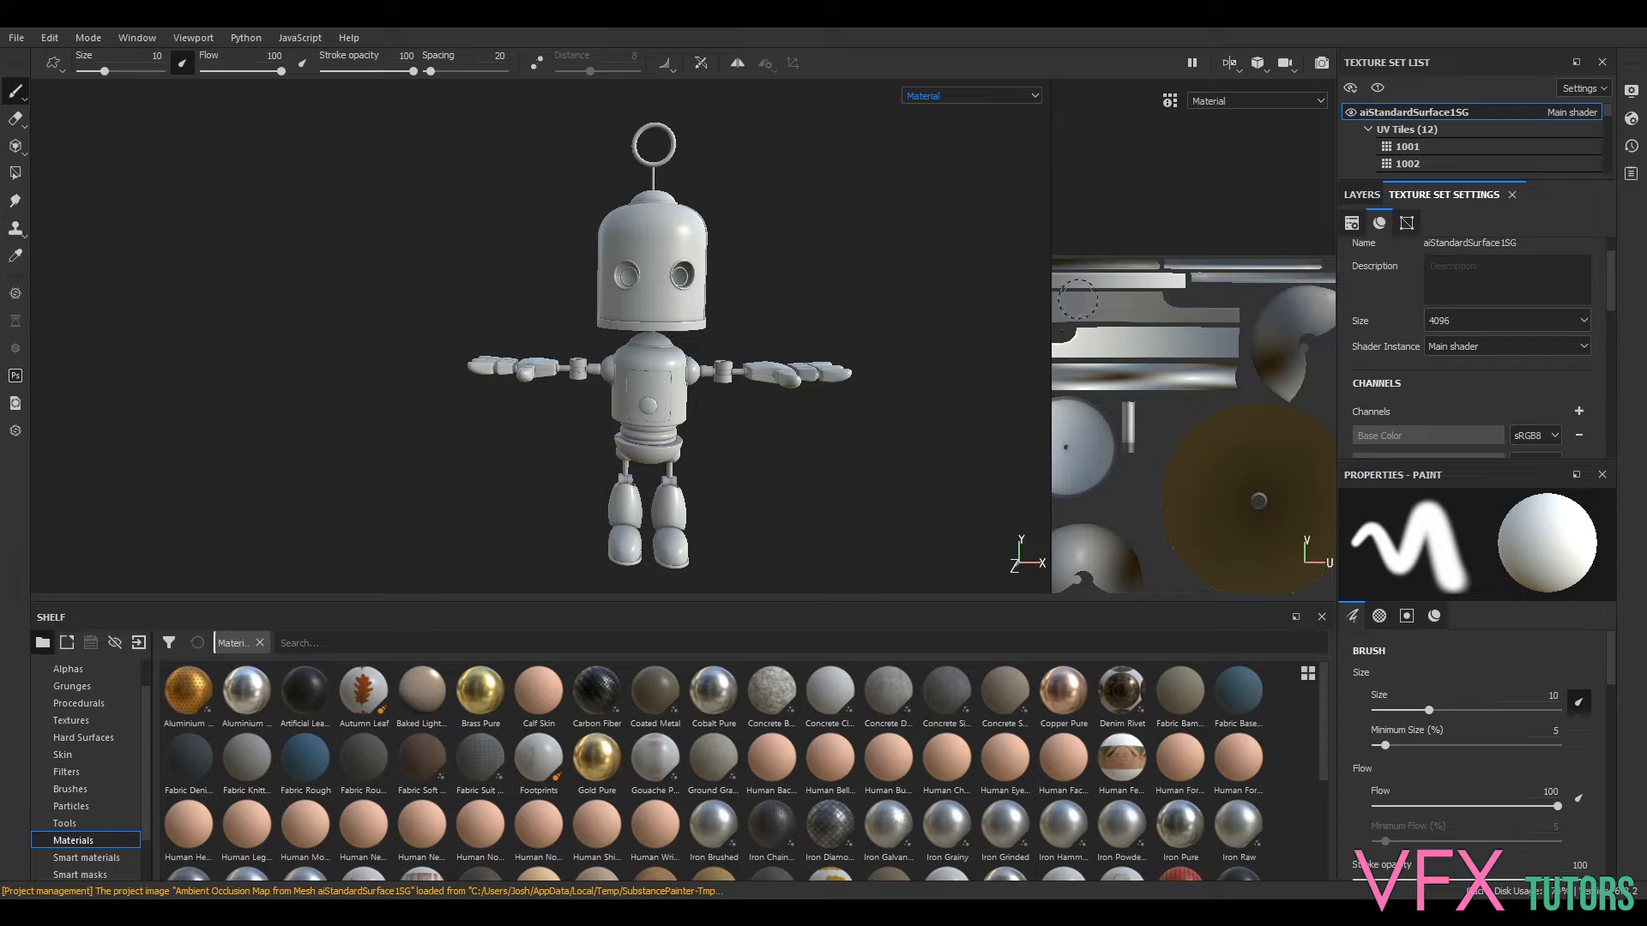
scroll(1092, 414, "down", 8)
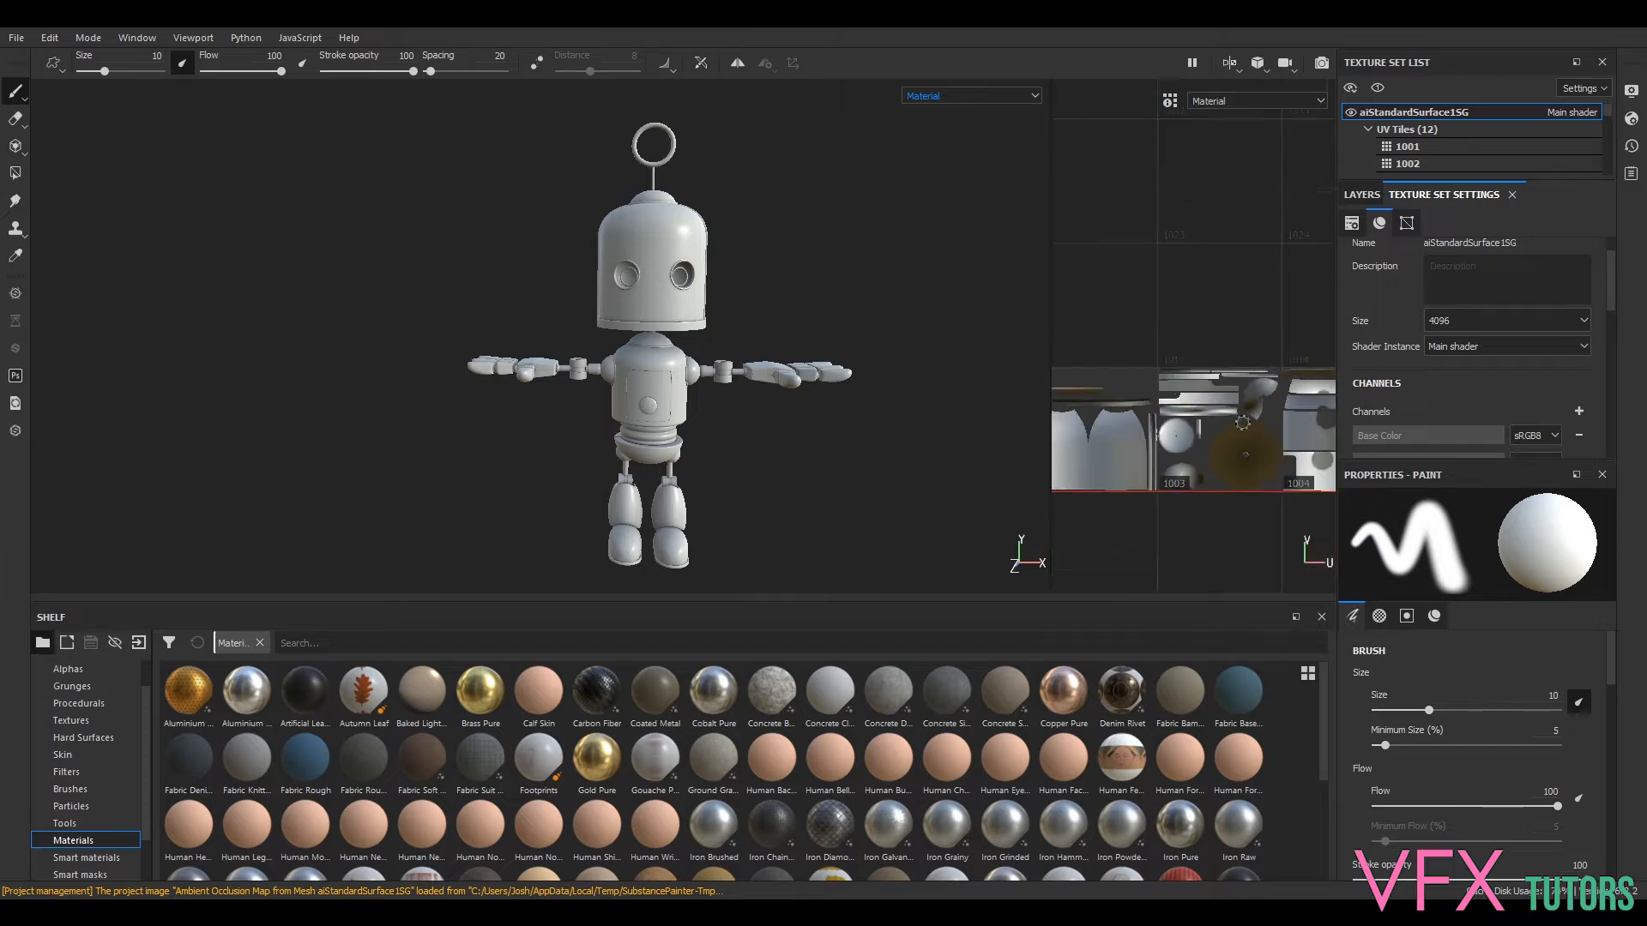
scroll(1208, 420, "down", 4)
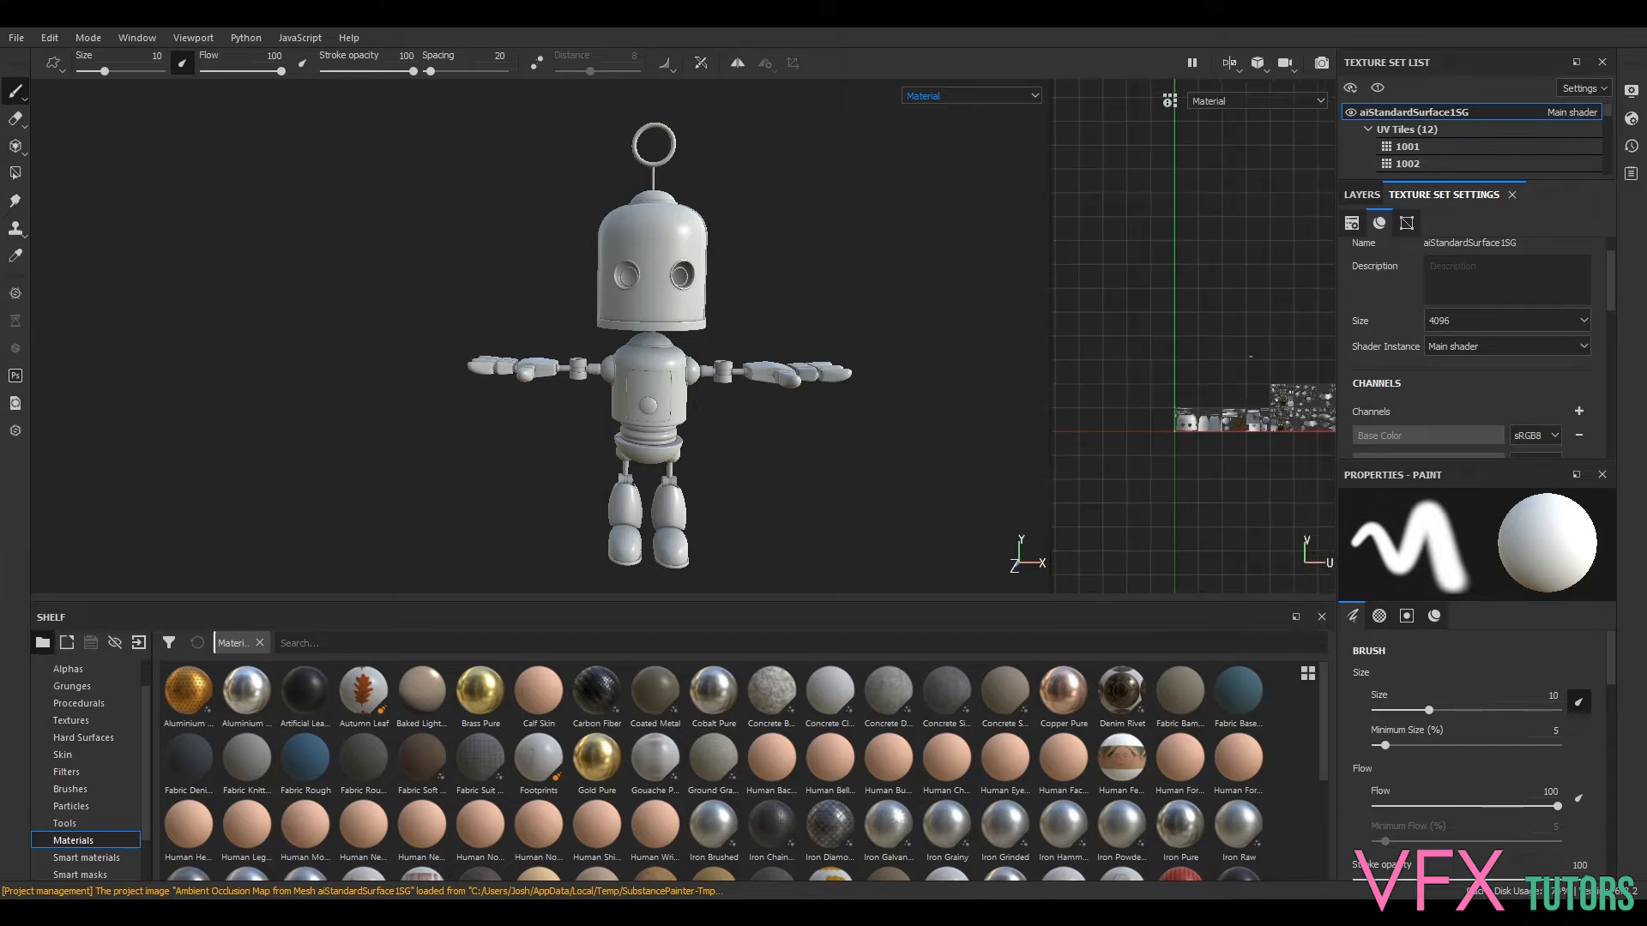
scroll(1202, 346, "up", 3)
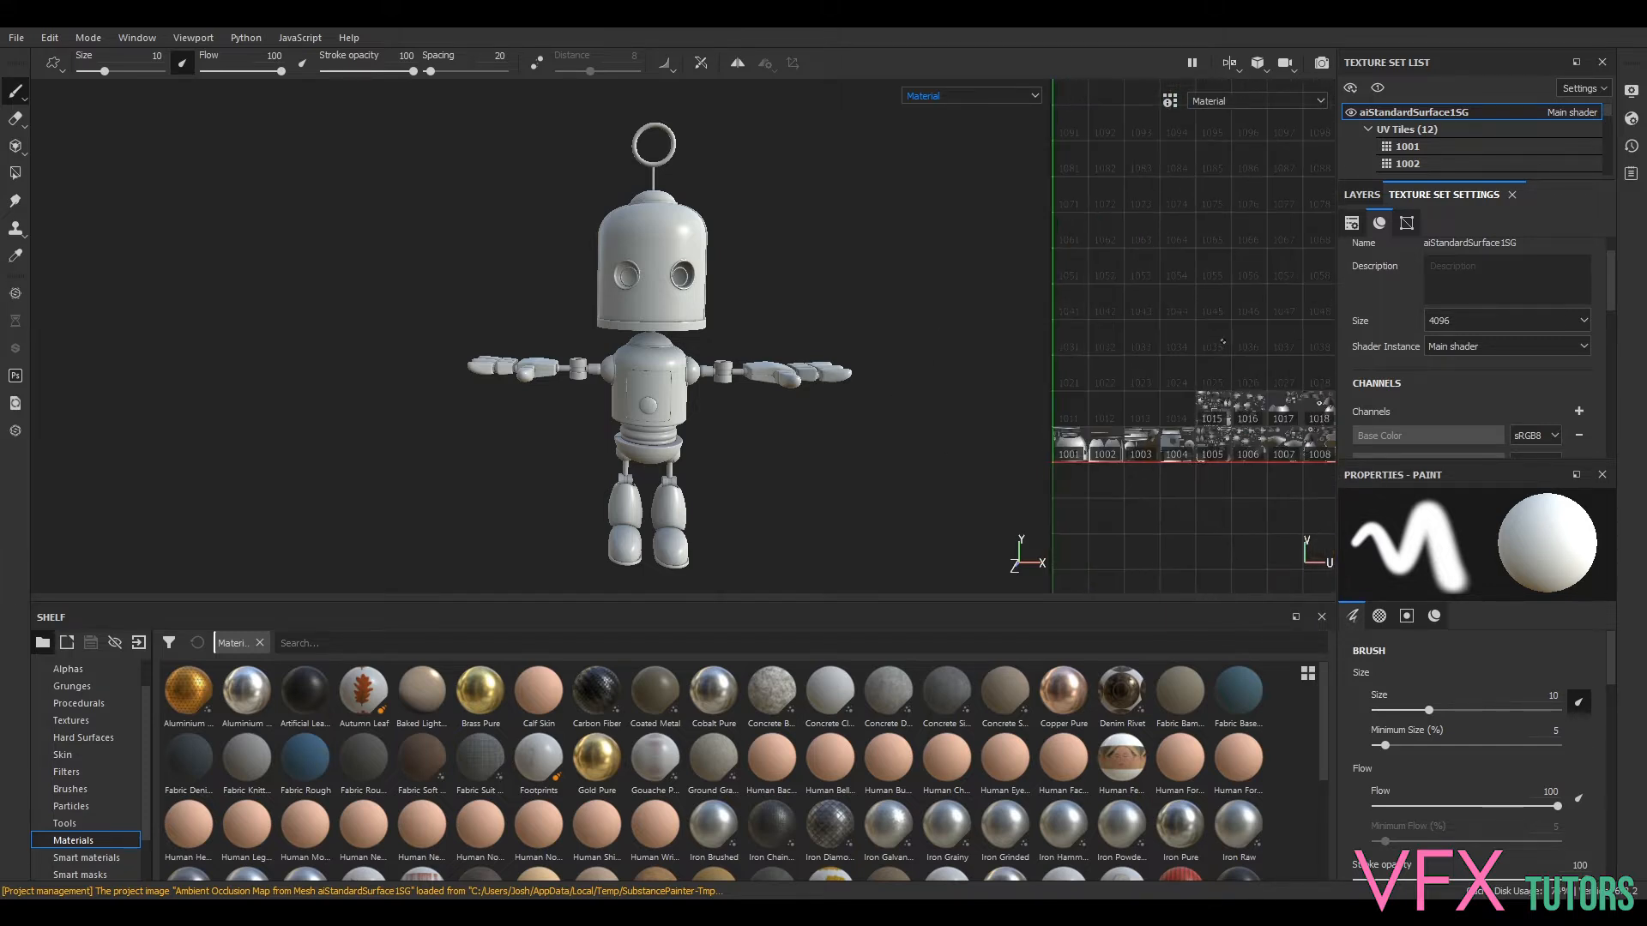
scroll(1225, 319, "down", 4)
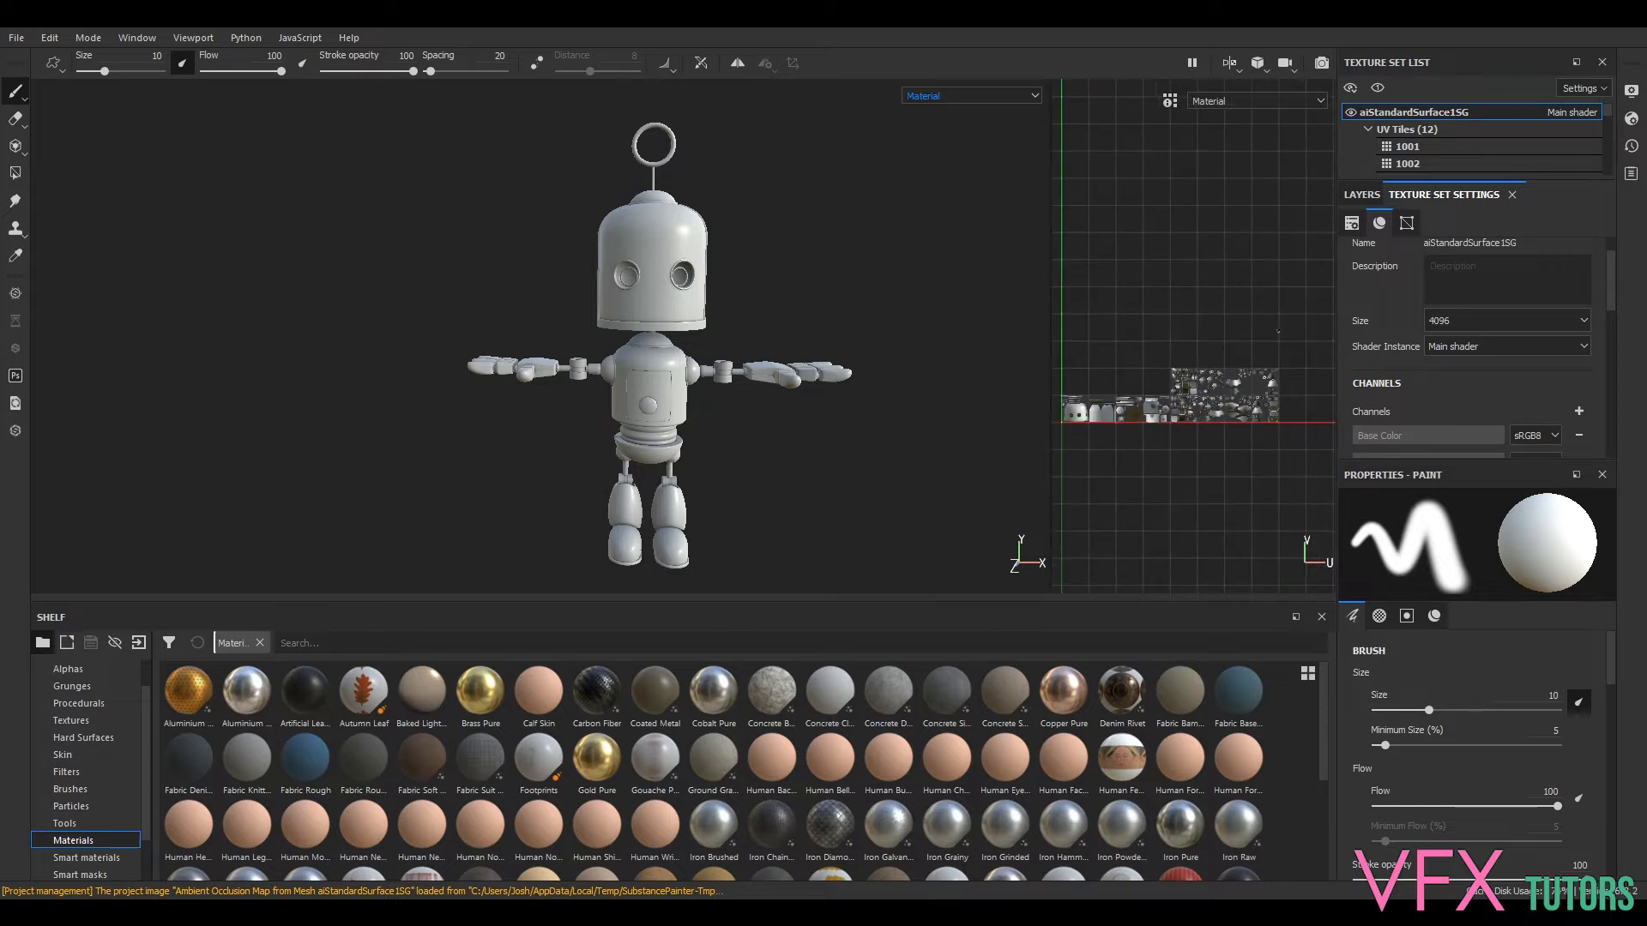
left_click(1479, 322)
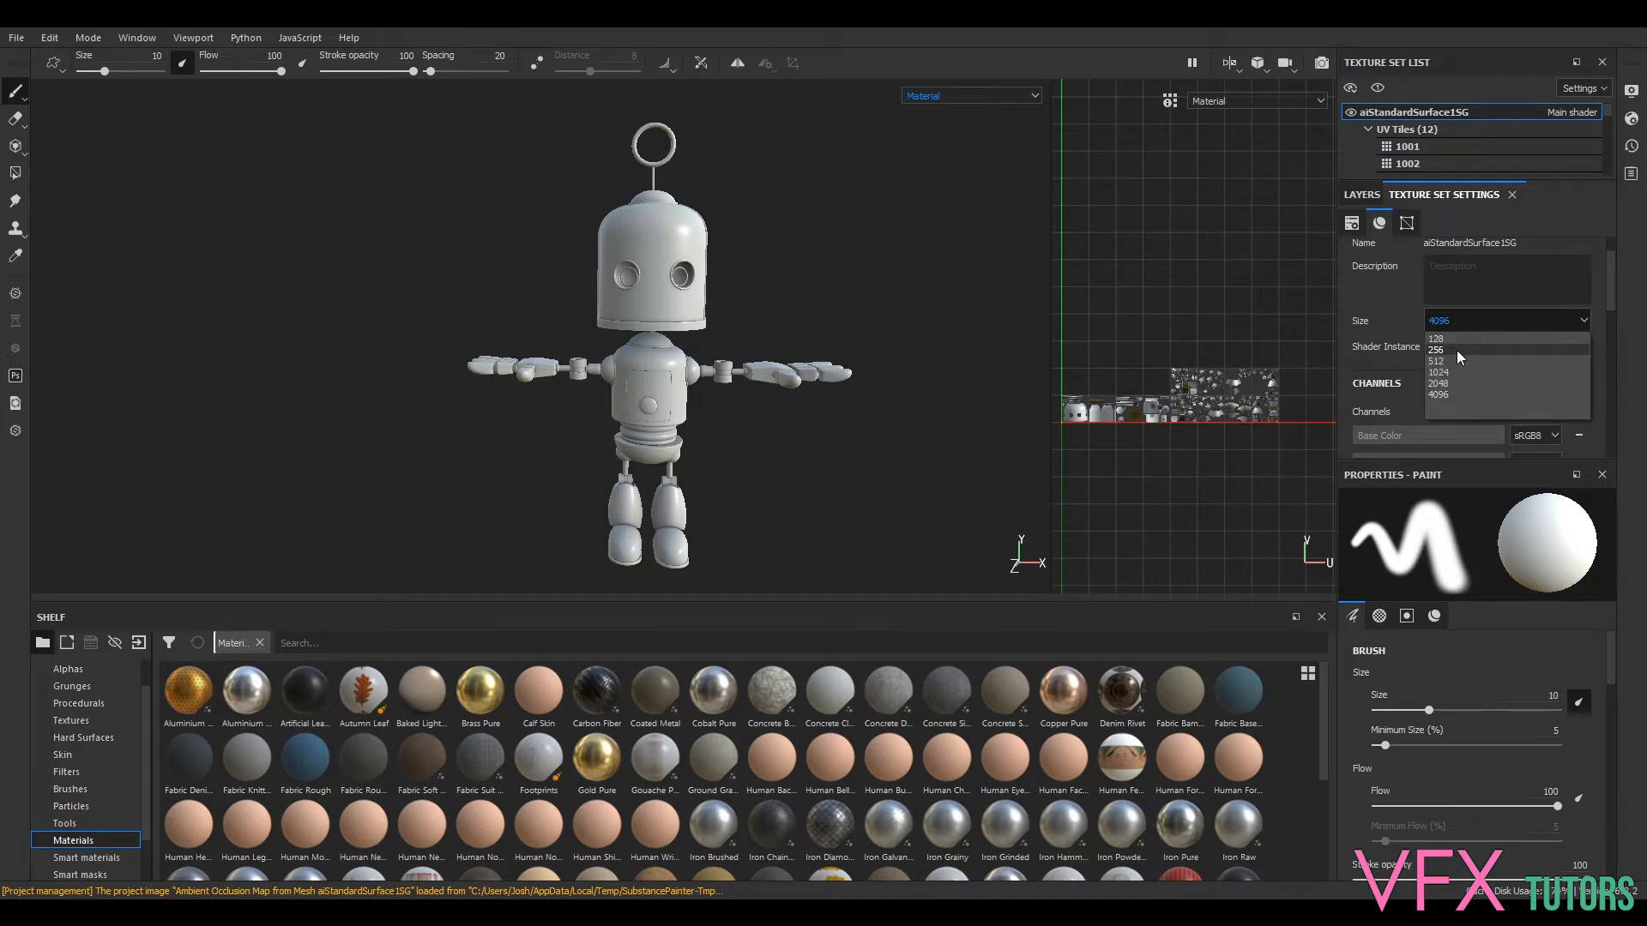
left_click(1457, 349)
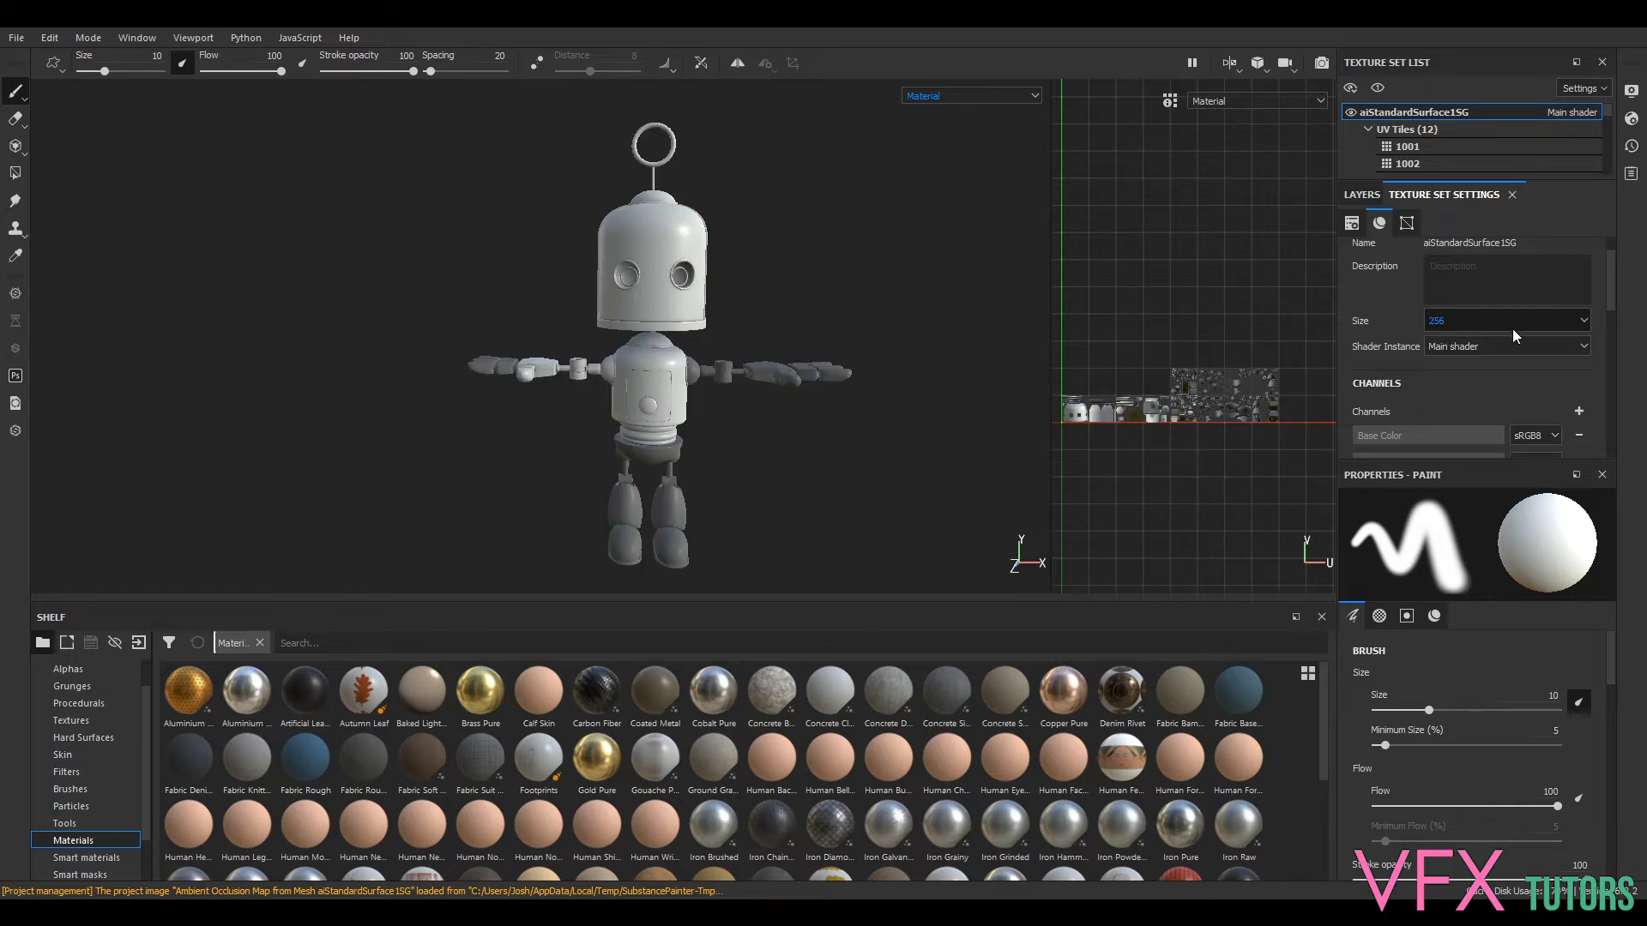
- Examine the shelf's All, Project, Alphas, Grunges, Procedurals, Textures and Hard Surfaces assets
right_click_drag(948, 312, 920, 294, "alt")
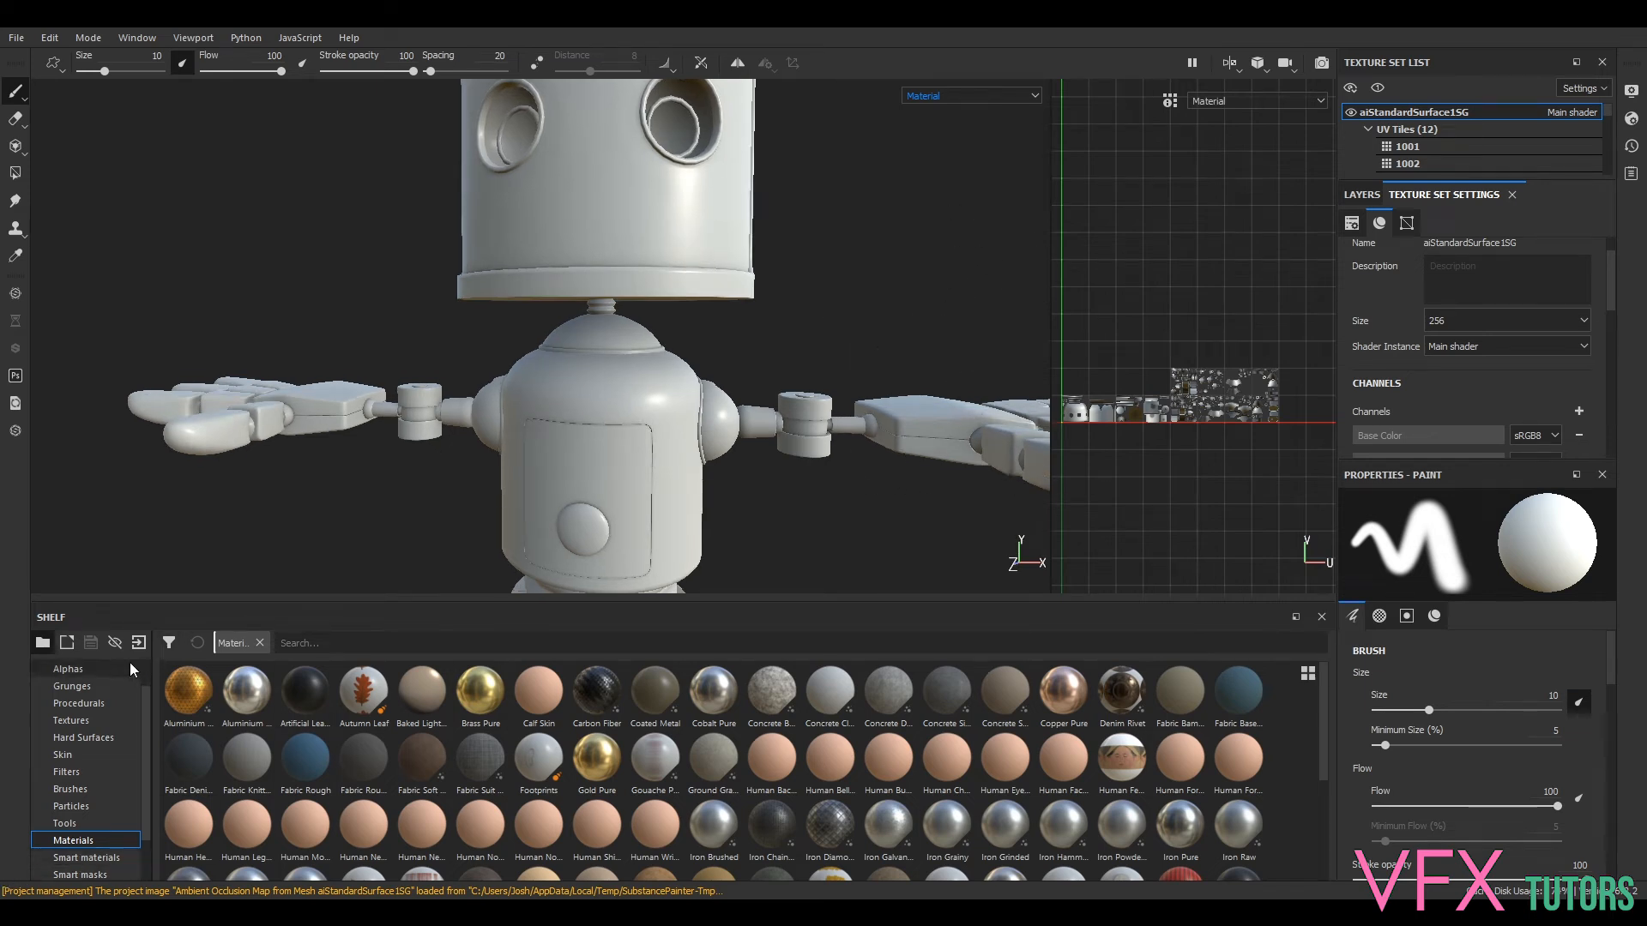
scroll(146, 712, "up", 2)
left_click(86, 669)
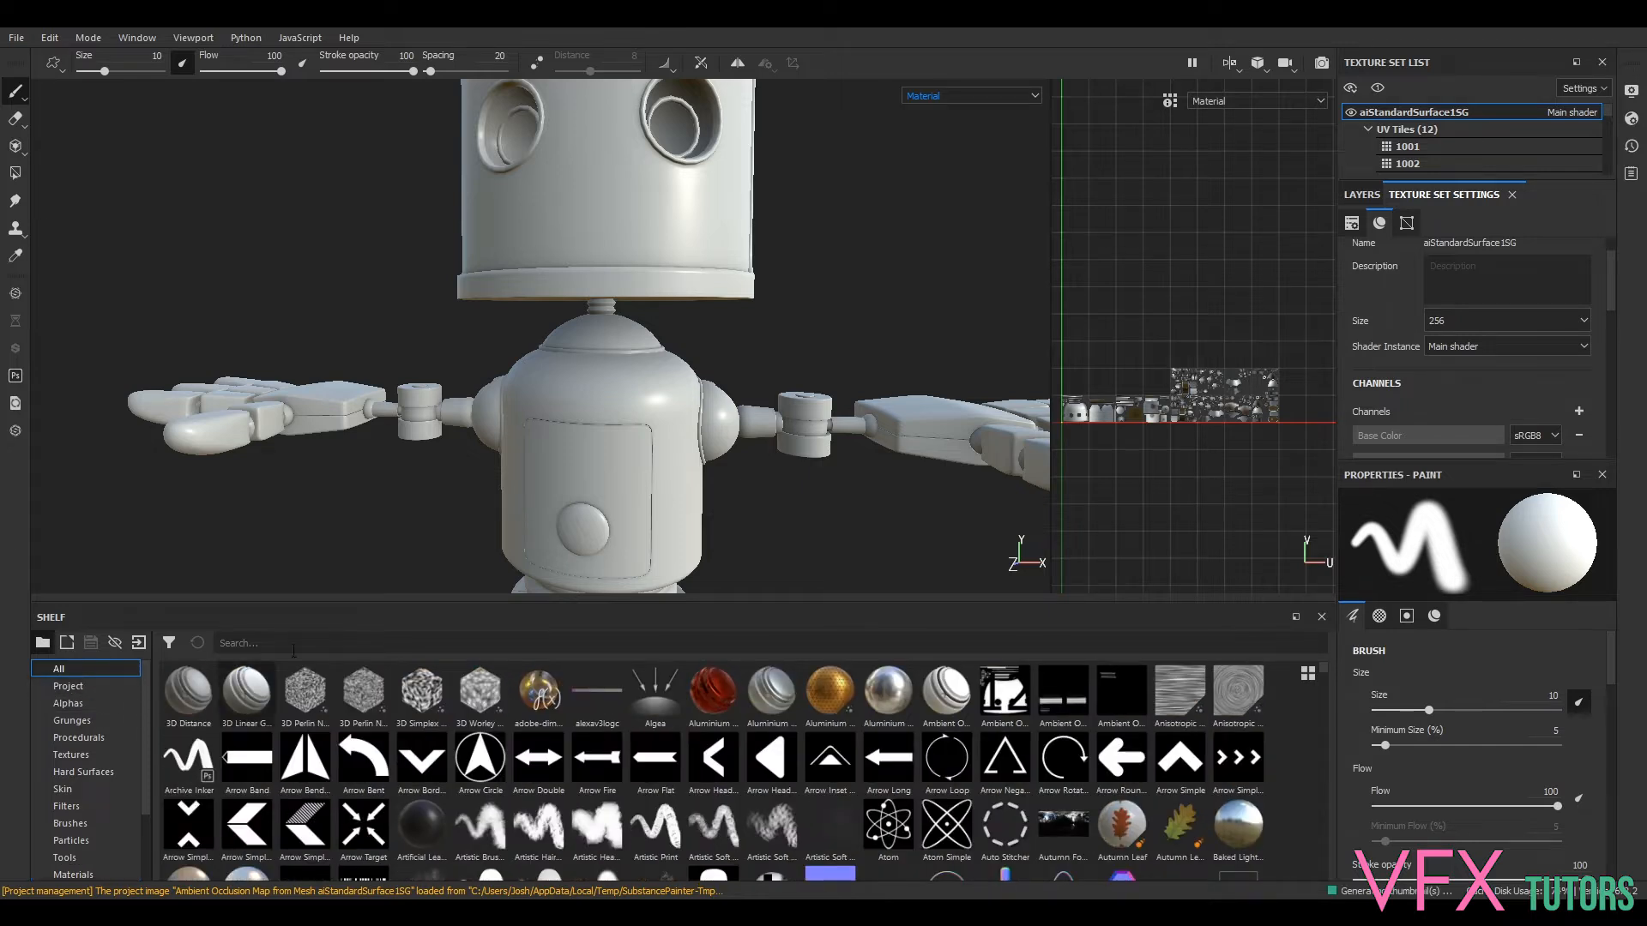
left_click(68, 686)
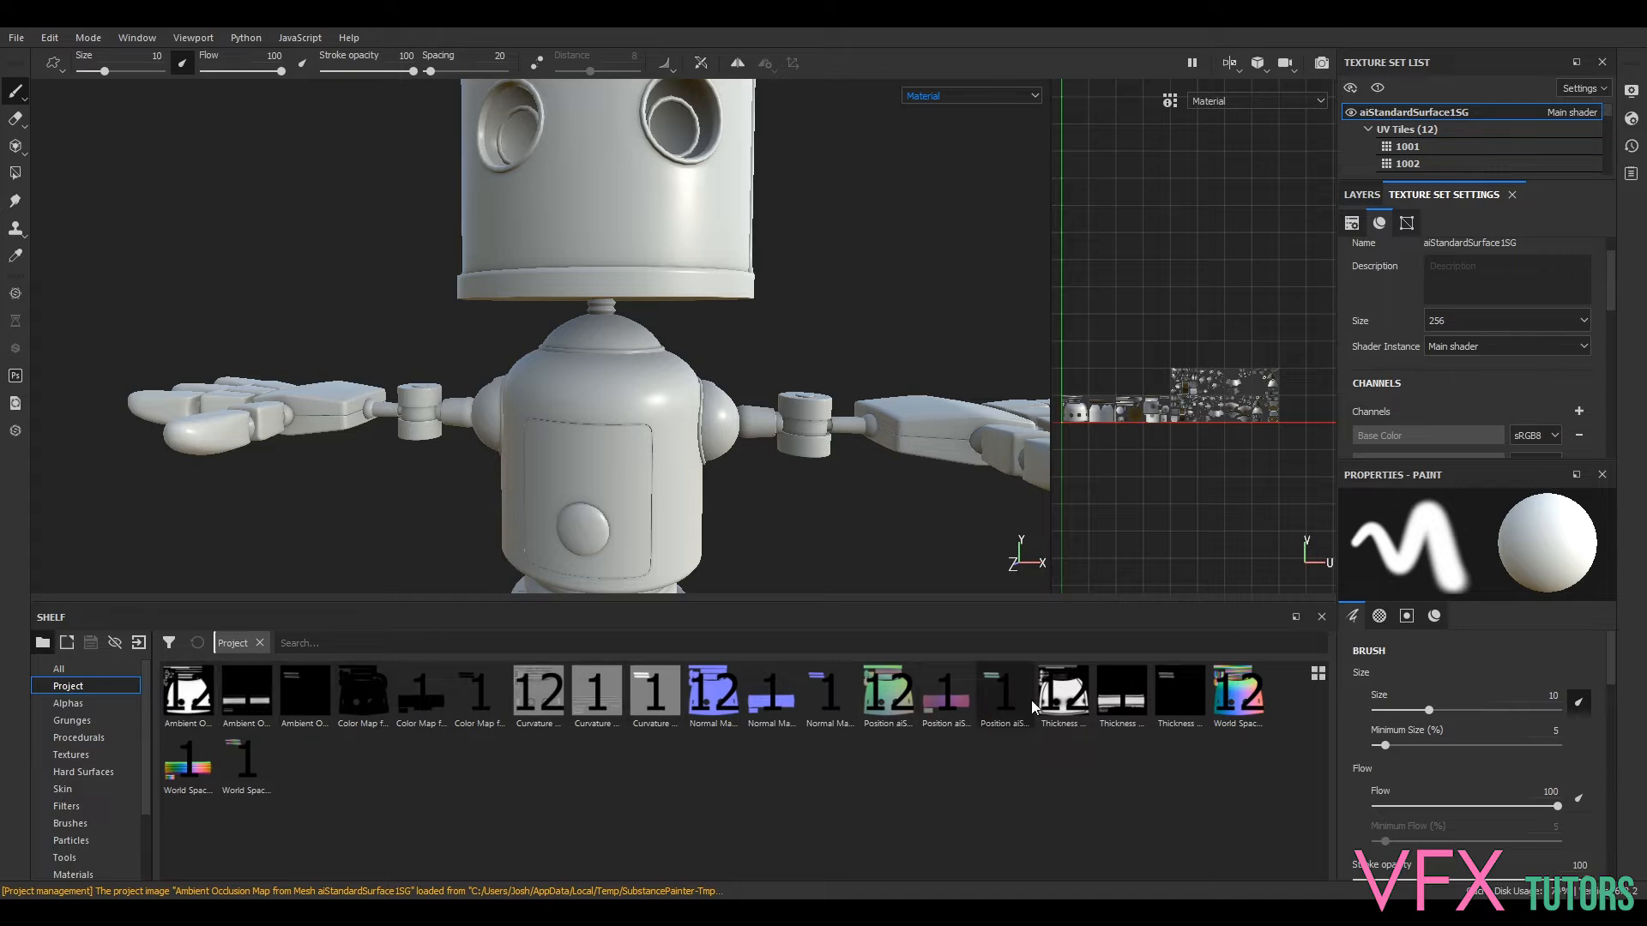
left_click(86, 703)
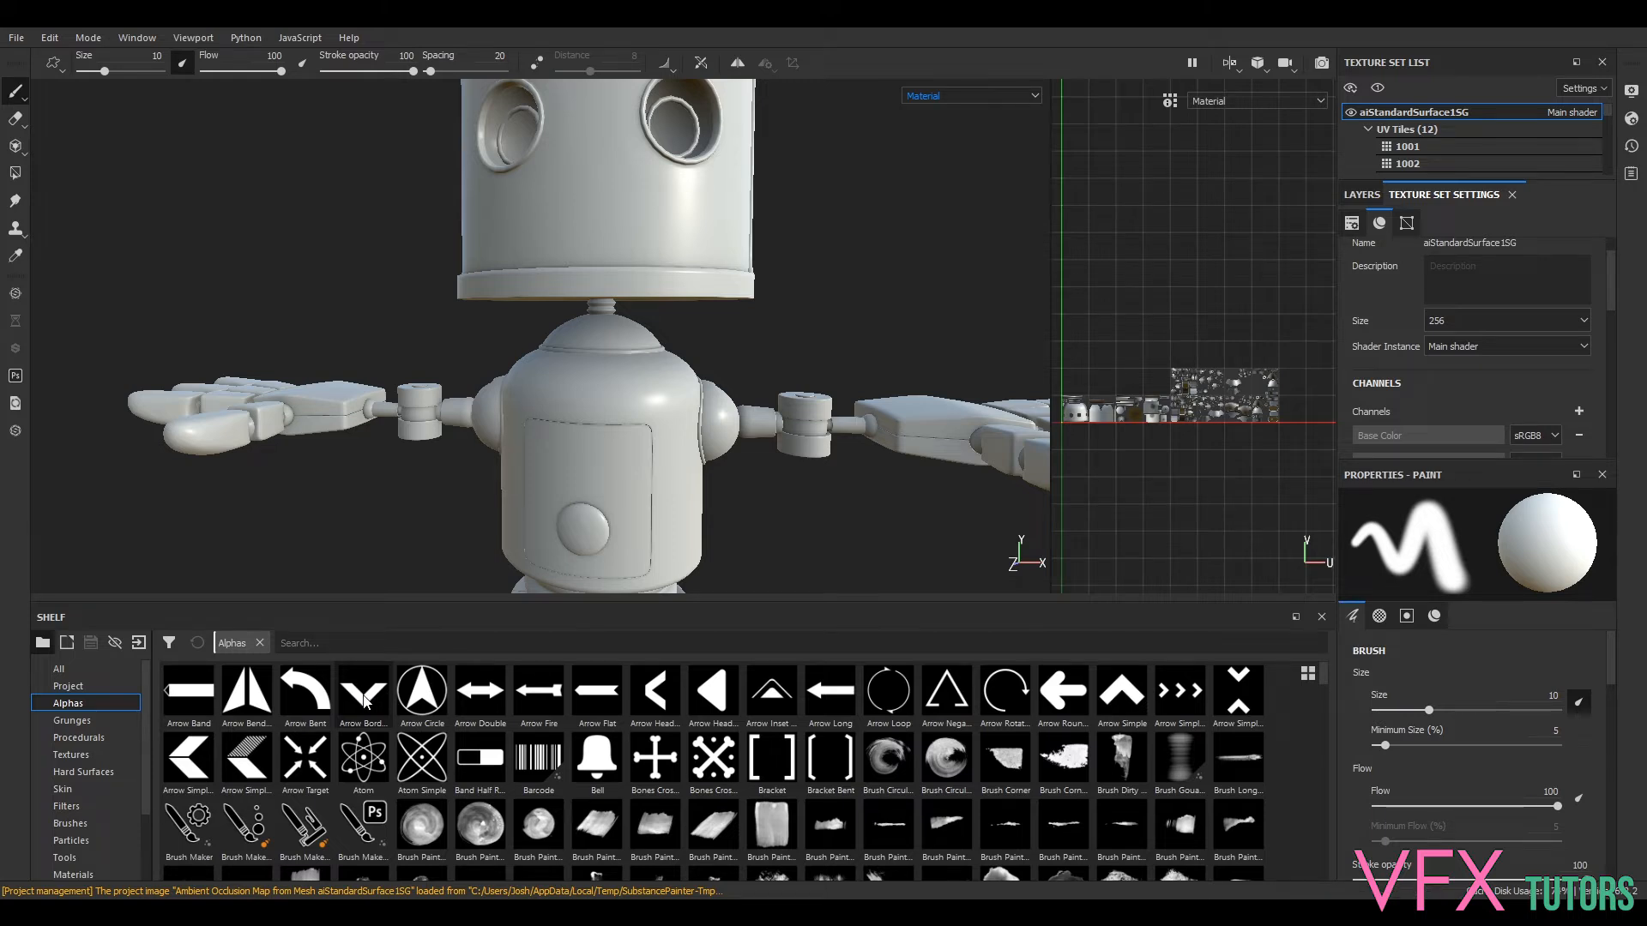
scroll(920, 760, "down", 5)
scroll(917, 762, "up", 5)
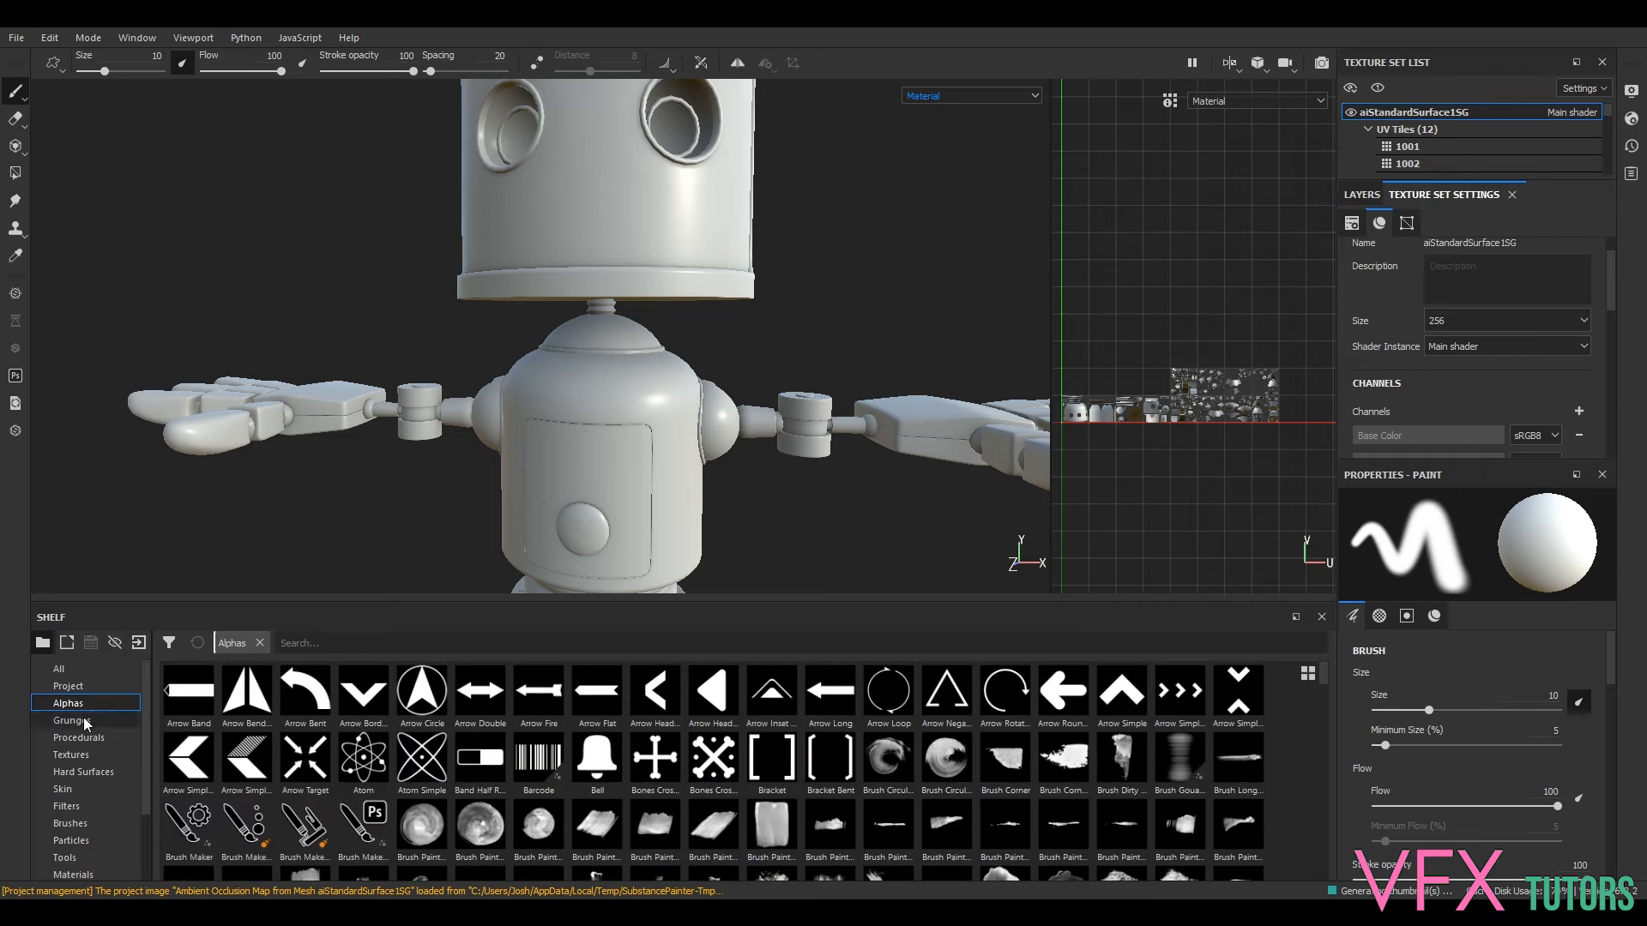
left_click(84, 721)
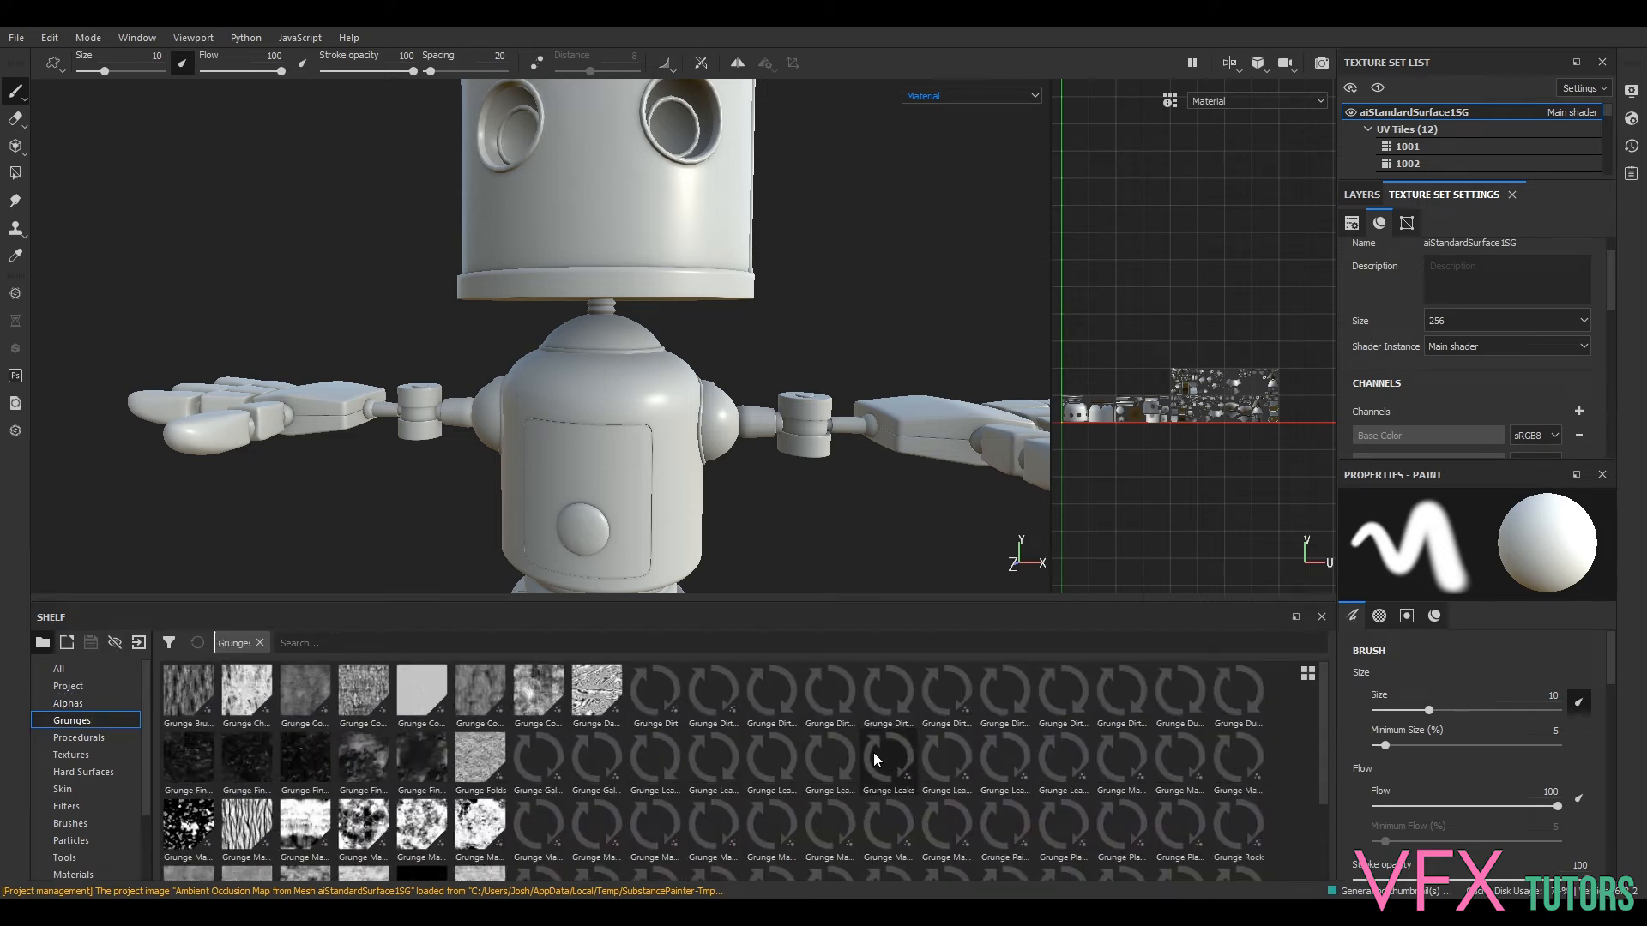
scroll(600, 763, "down", 1)
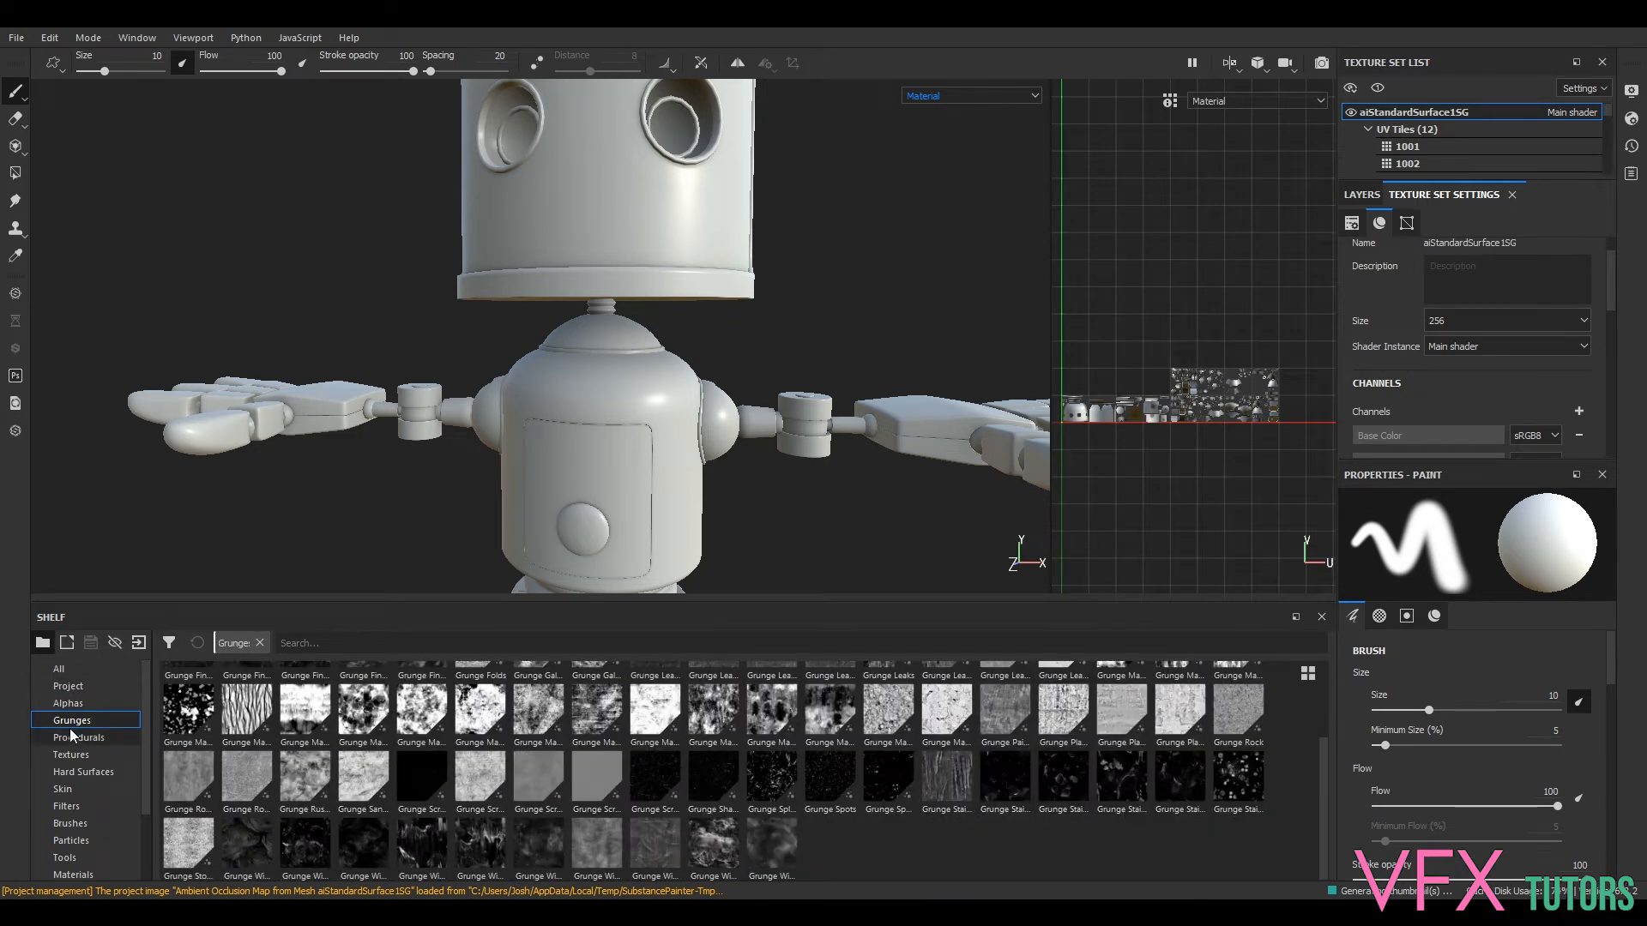
left_click(72, 736)
left_click(109, 753)
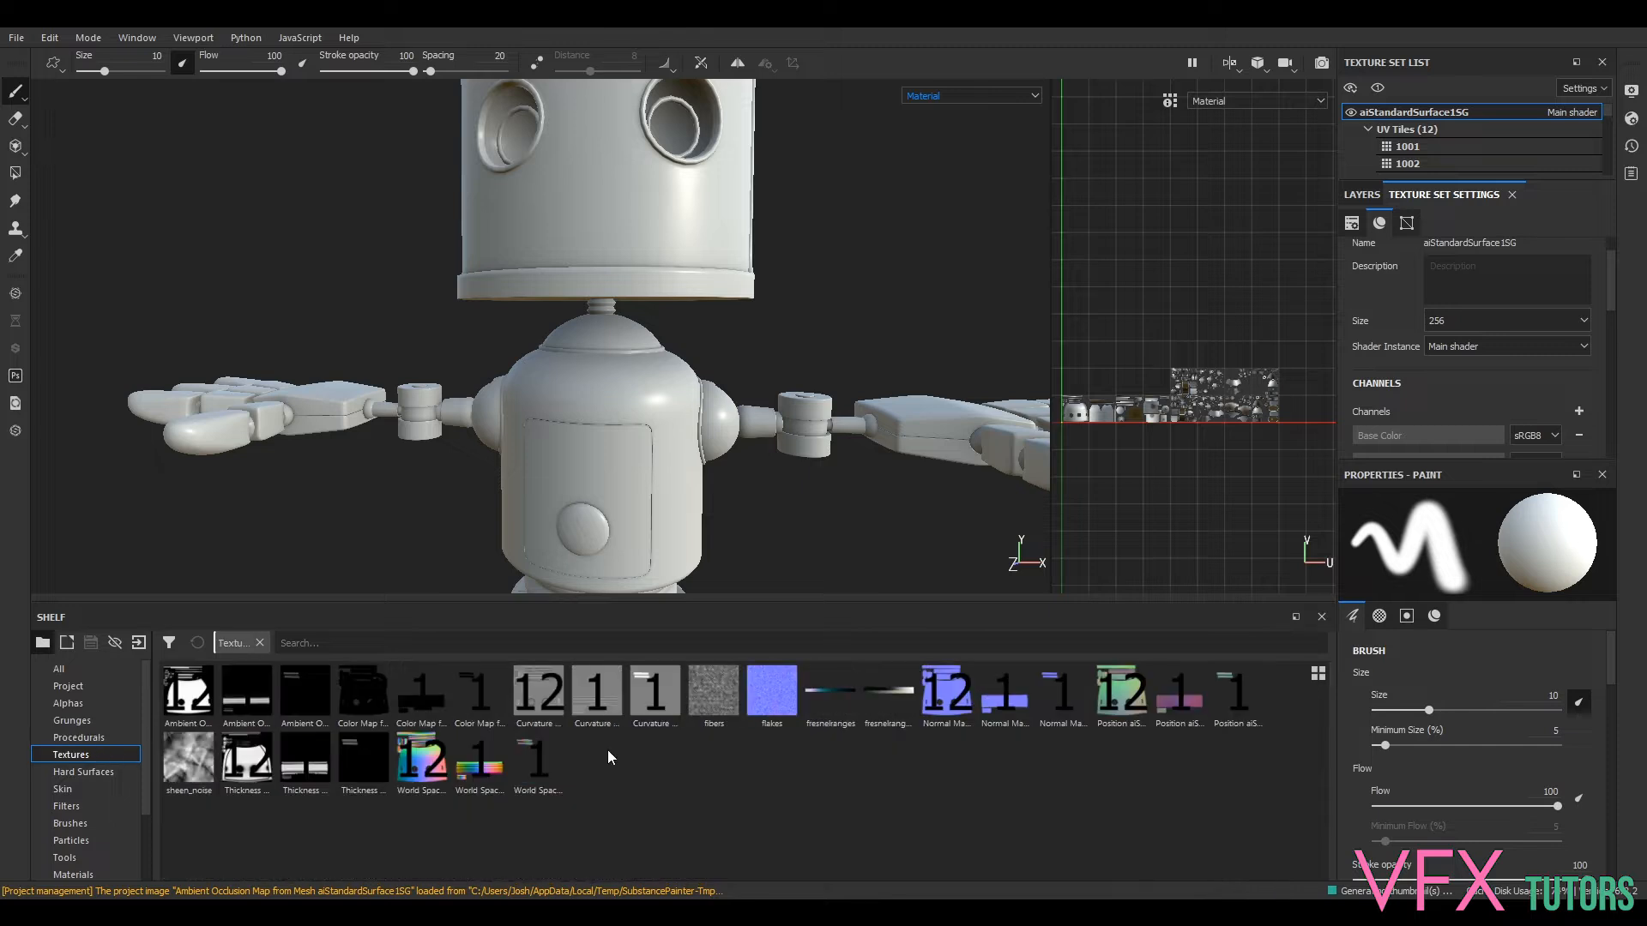
left_click(98, 772)
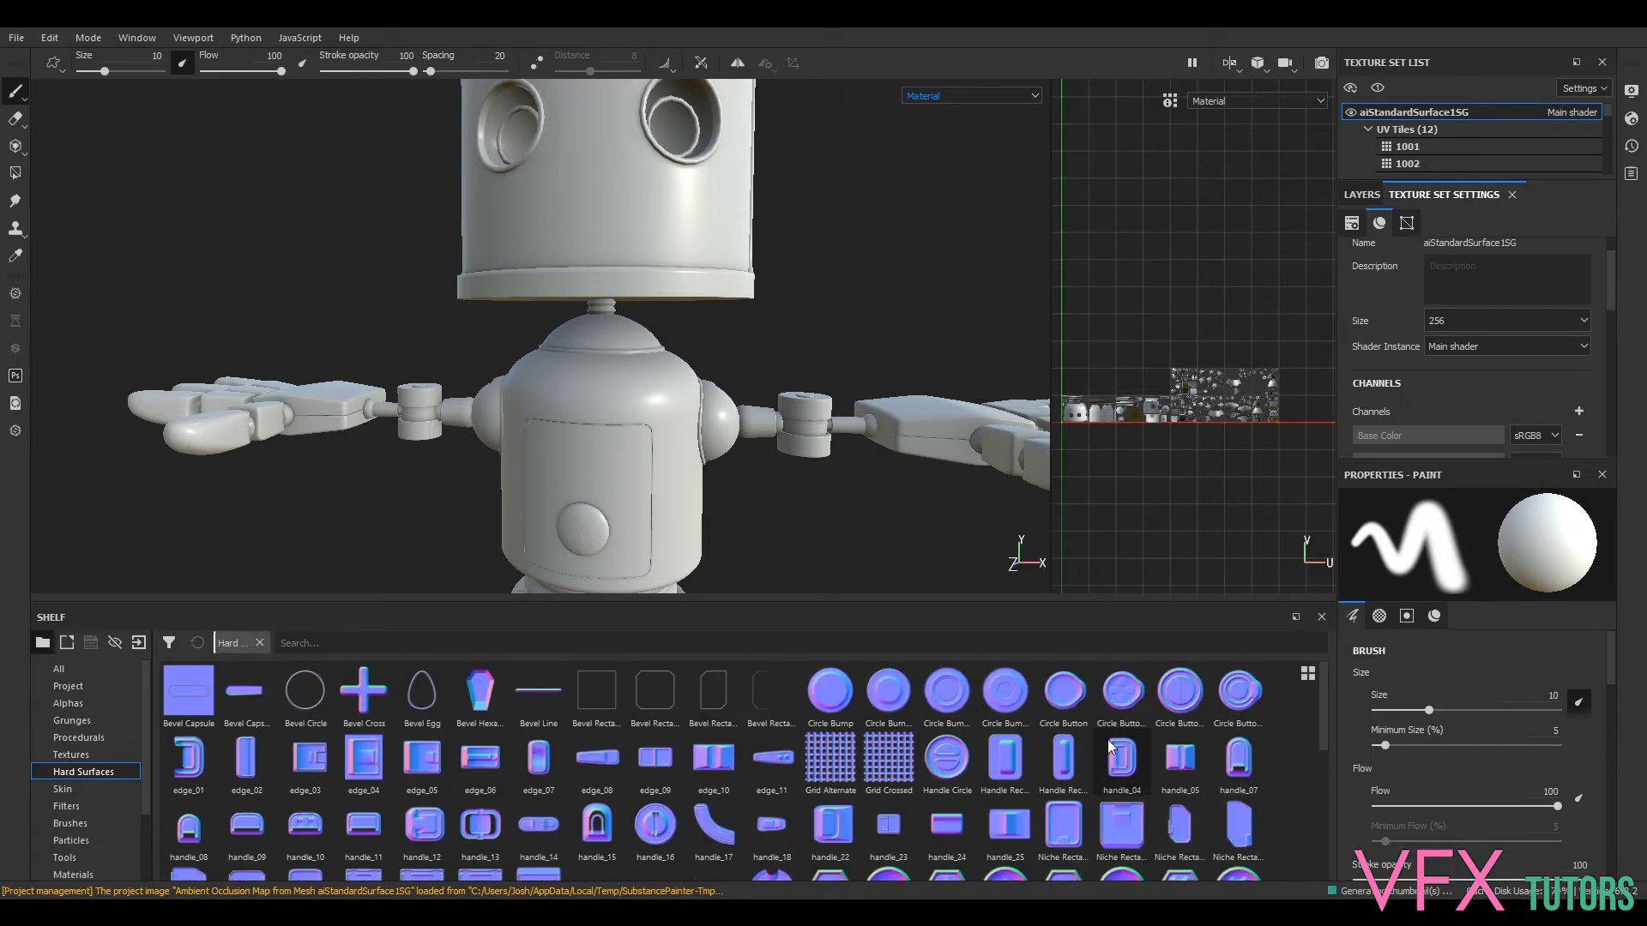
scroll(1108, 739, "down", 3)
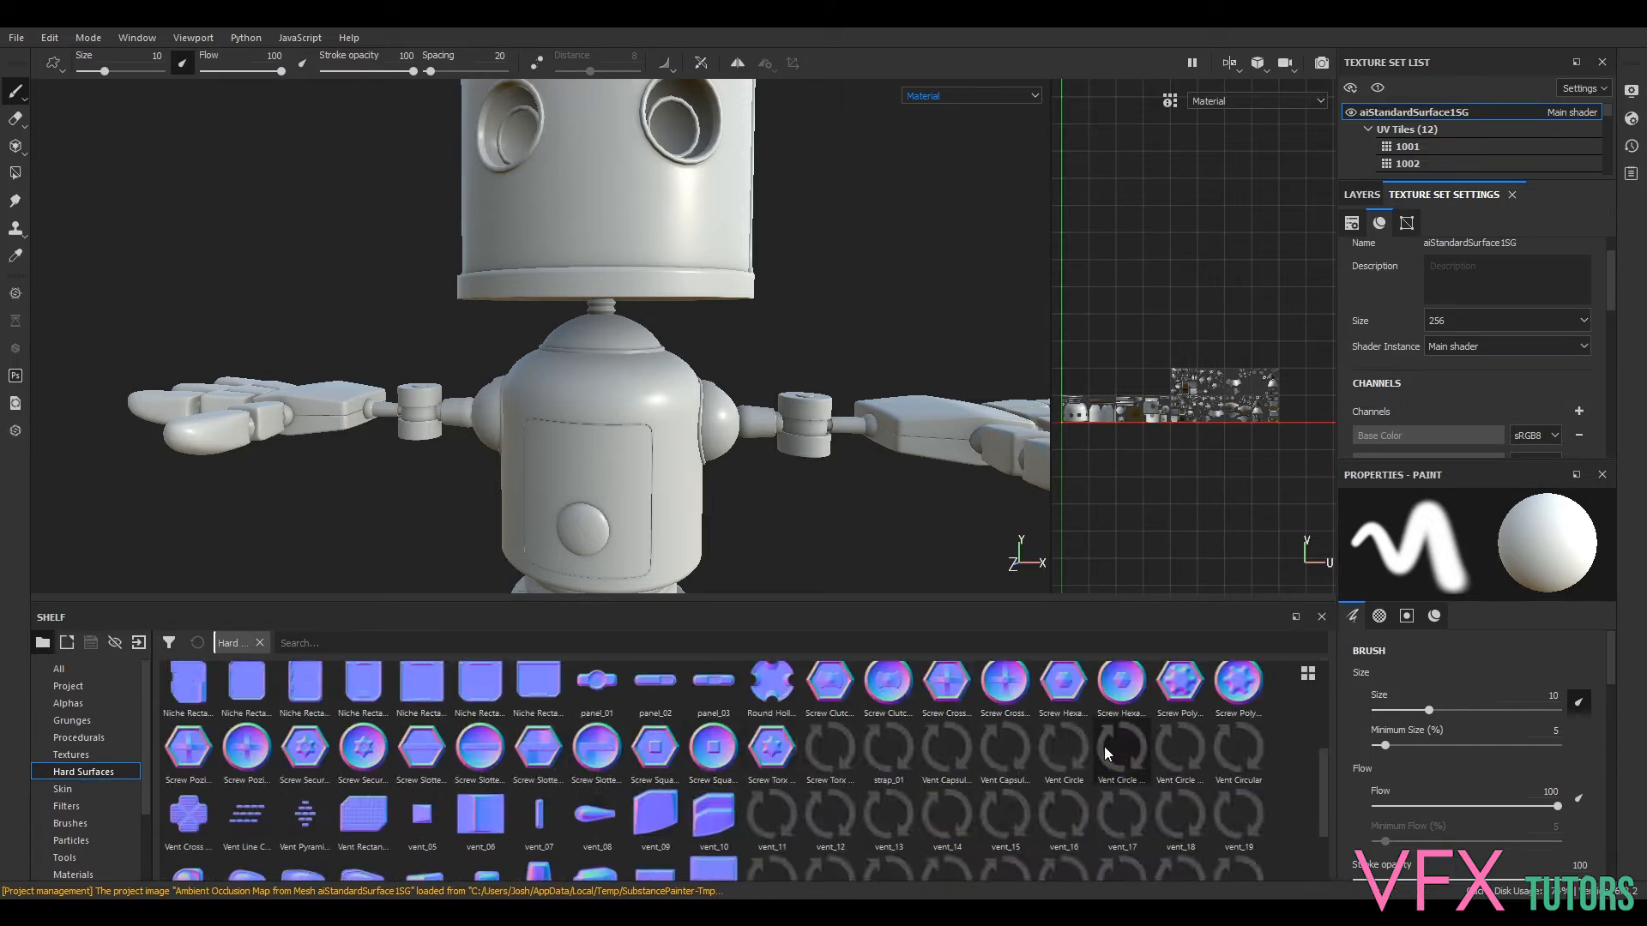
- Examine the shelf's Skin, Filters, Brushes, Particles, Tools and Materials assets
left_click(63, 789)
left_click(81, 805)
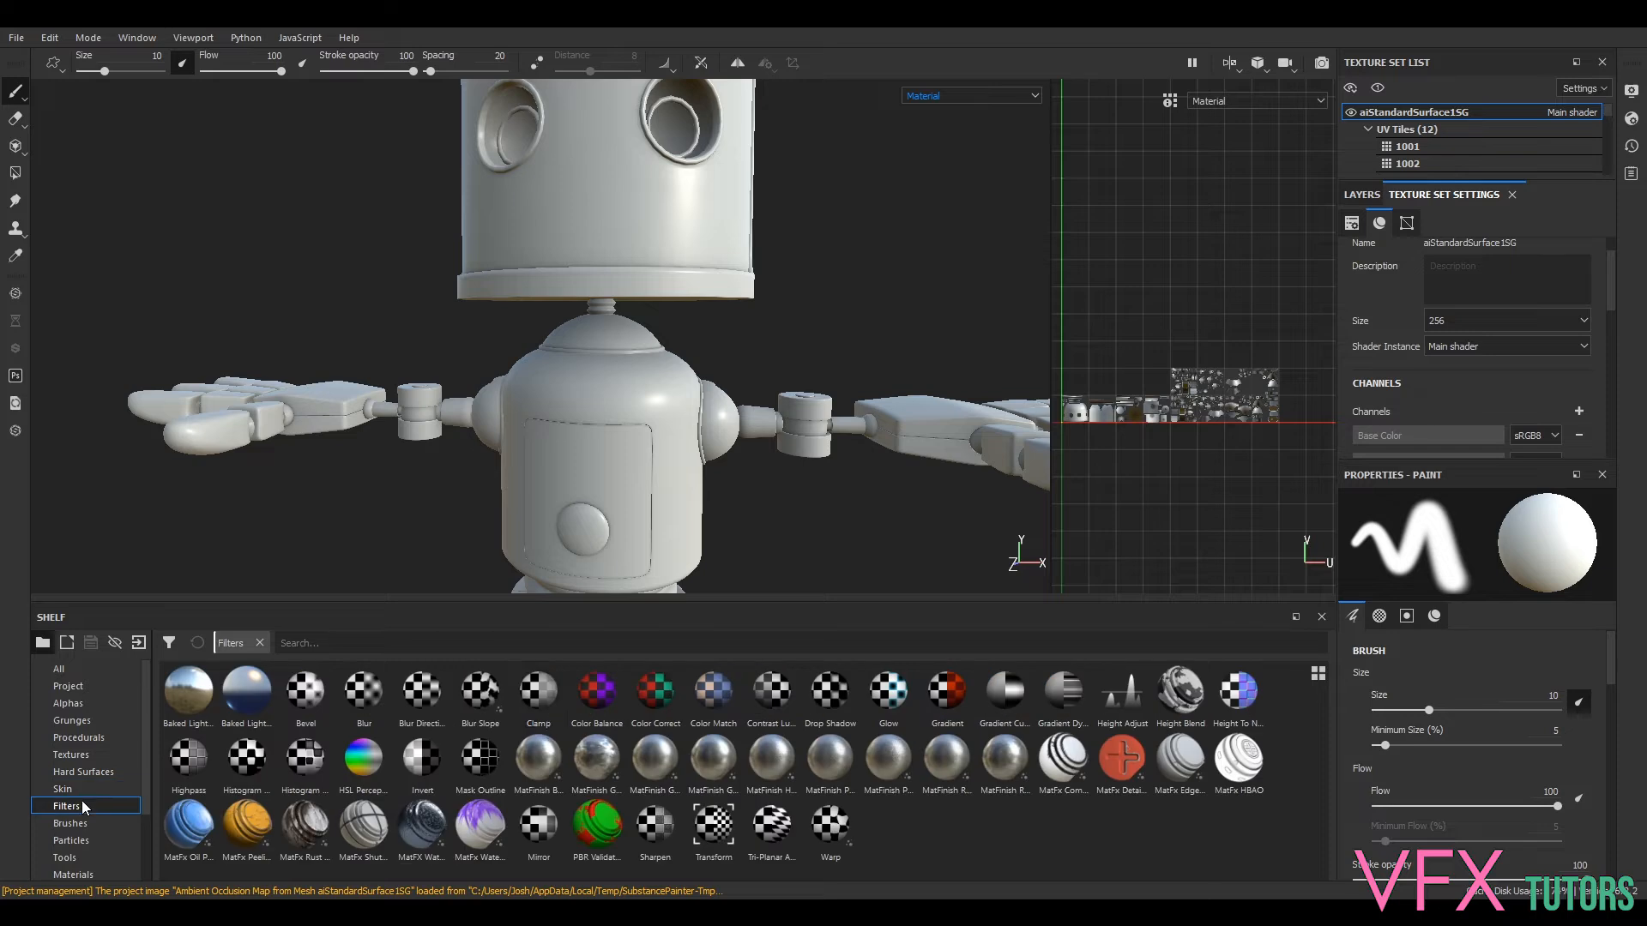
left_click(120, 823)
scroll(659, 739, "down", 10)
left_click(86, 839)
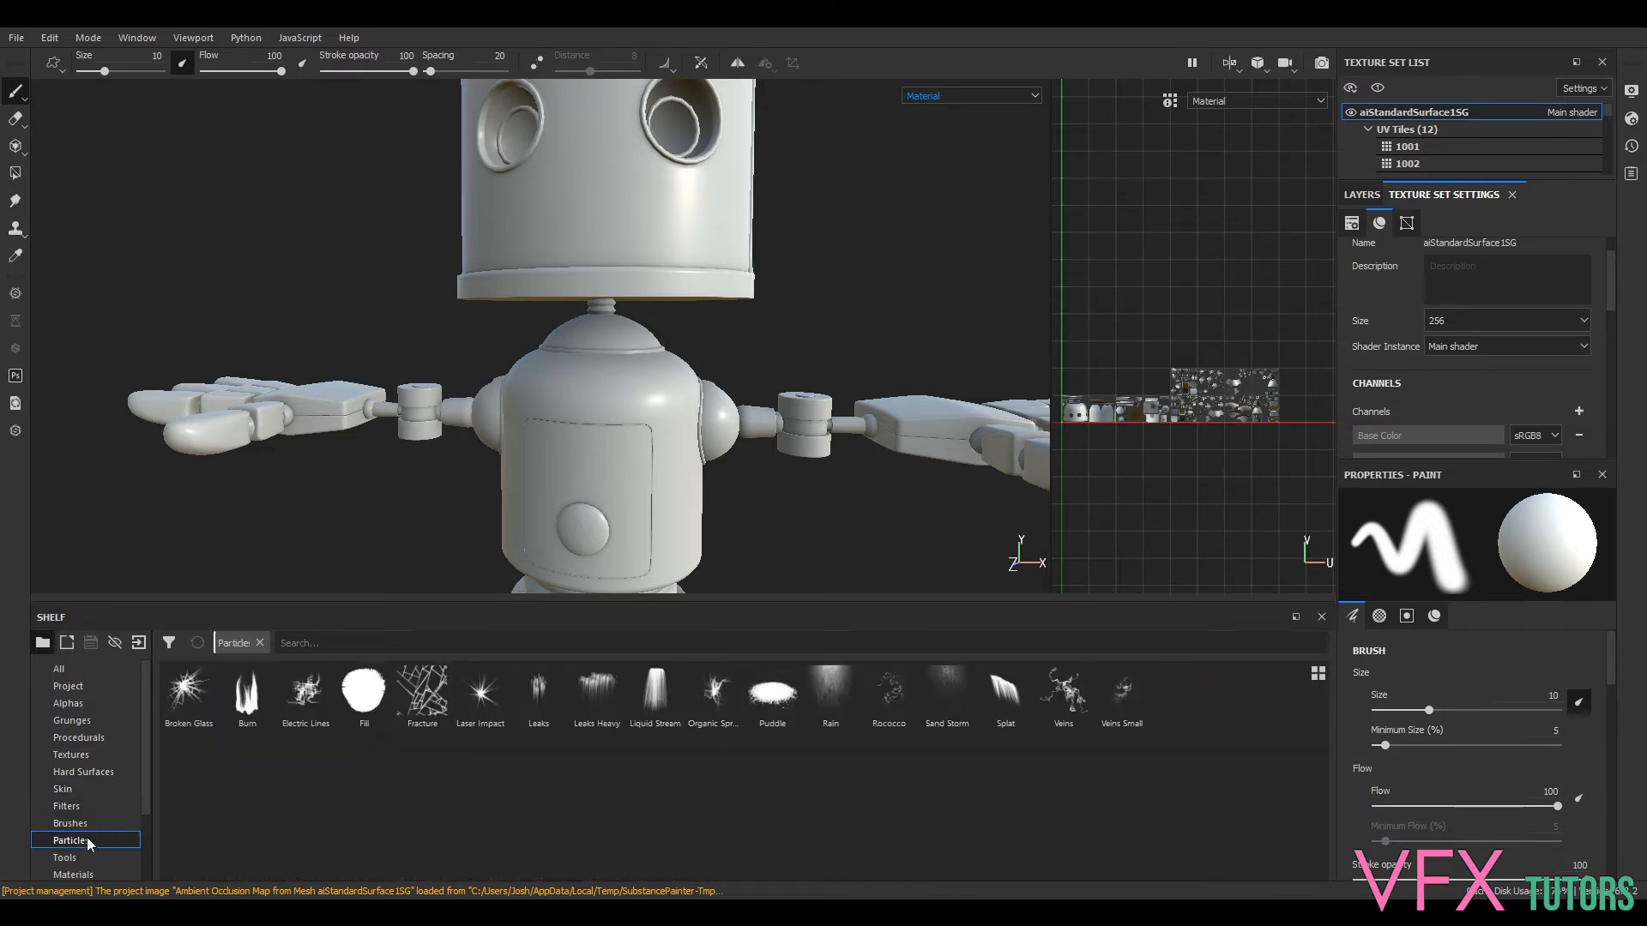
scroll(77, 802, "down", 1)
left_click(66, 808)
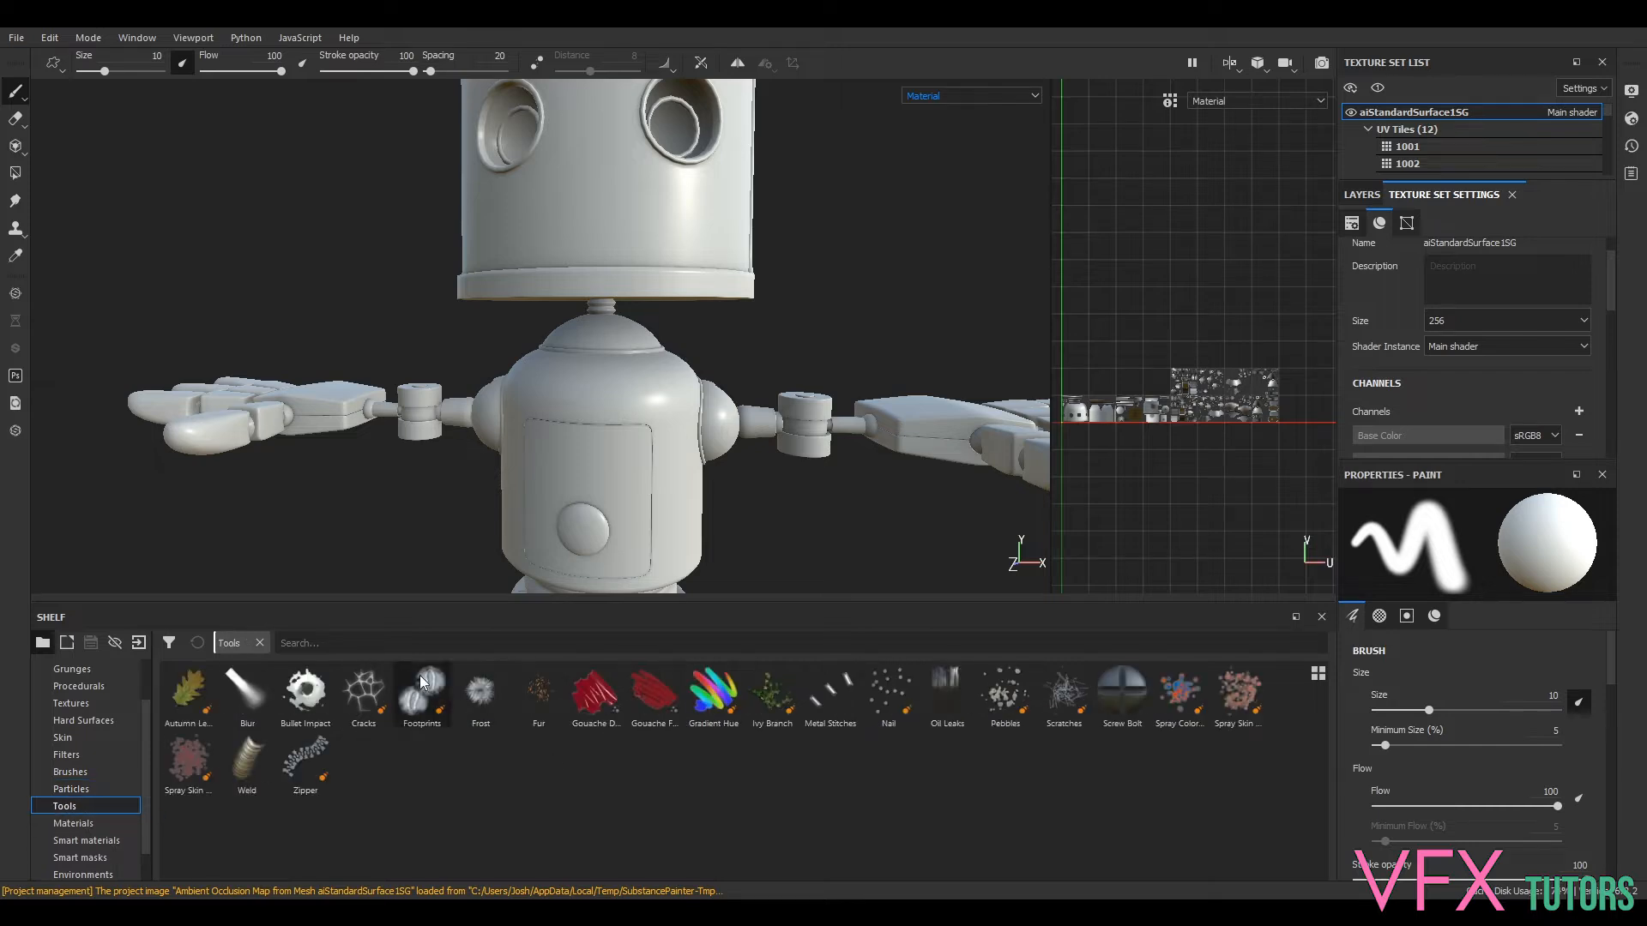
left_click(73, 824)
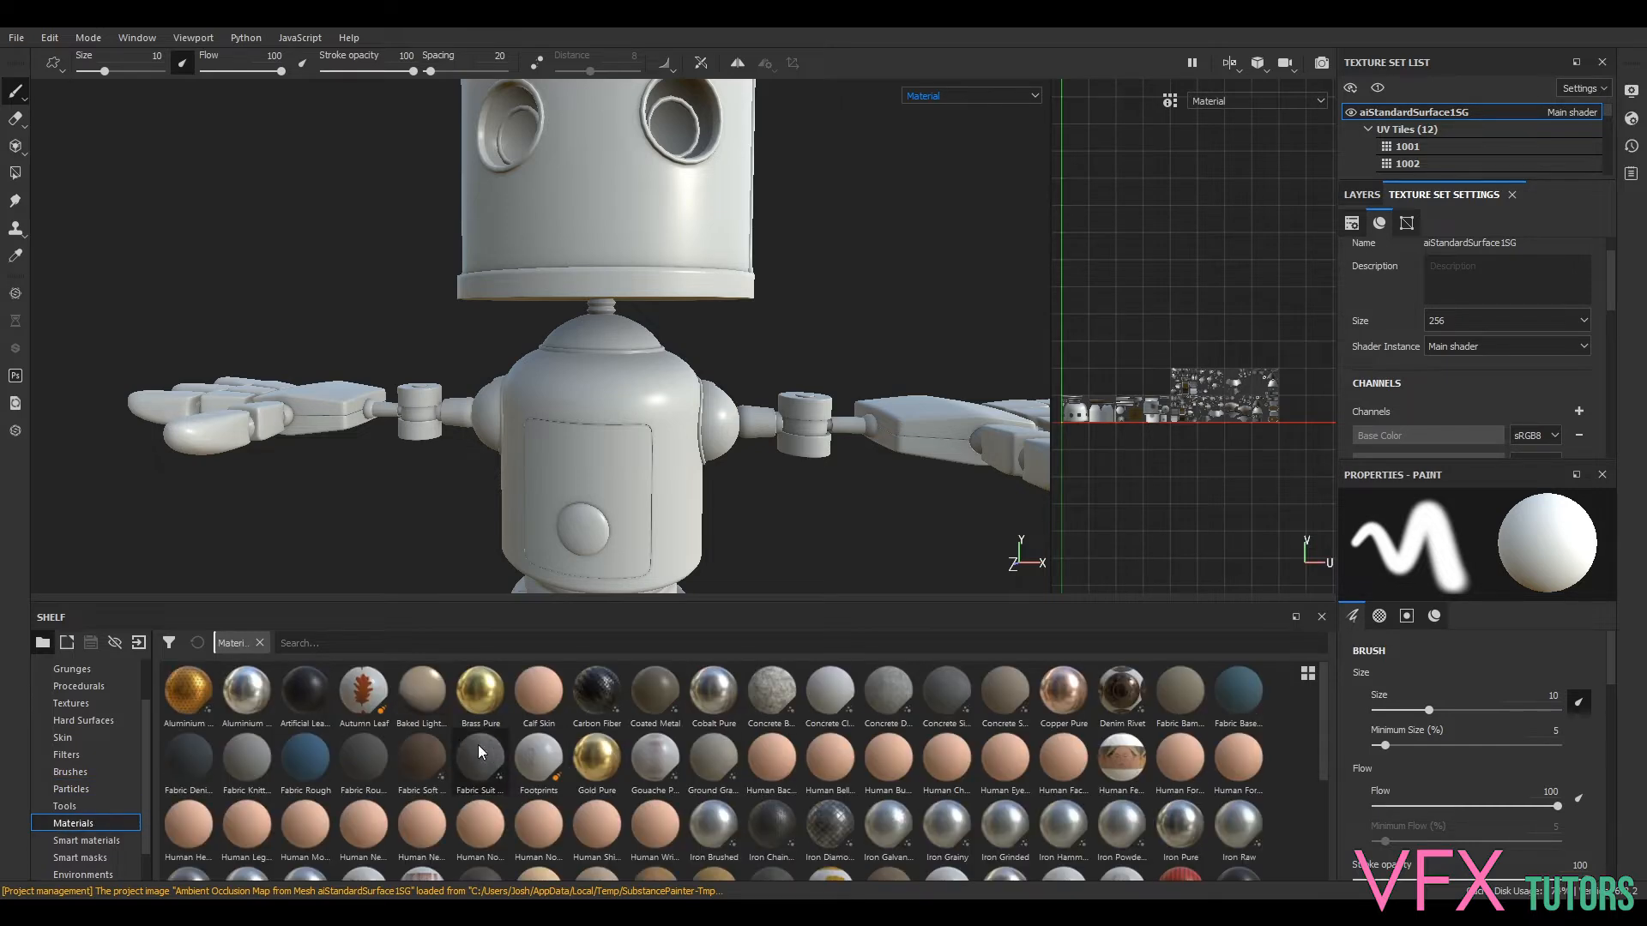
- Look through the shelf's Smart materials, Smart masks, Environments and Color profiles
scroll(876, 762, "down", 5)
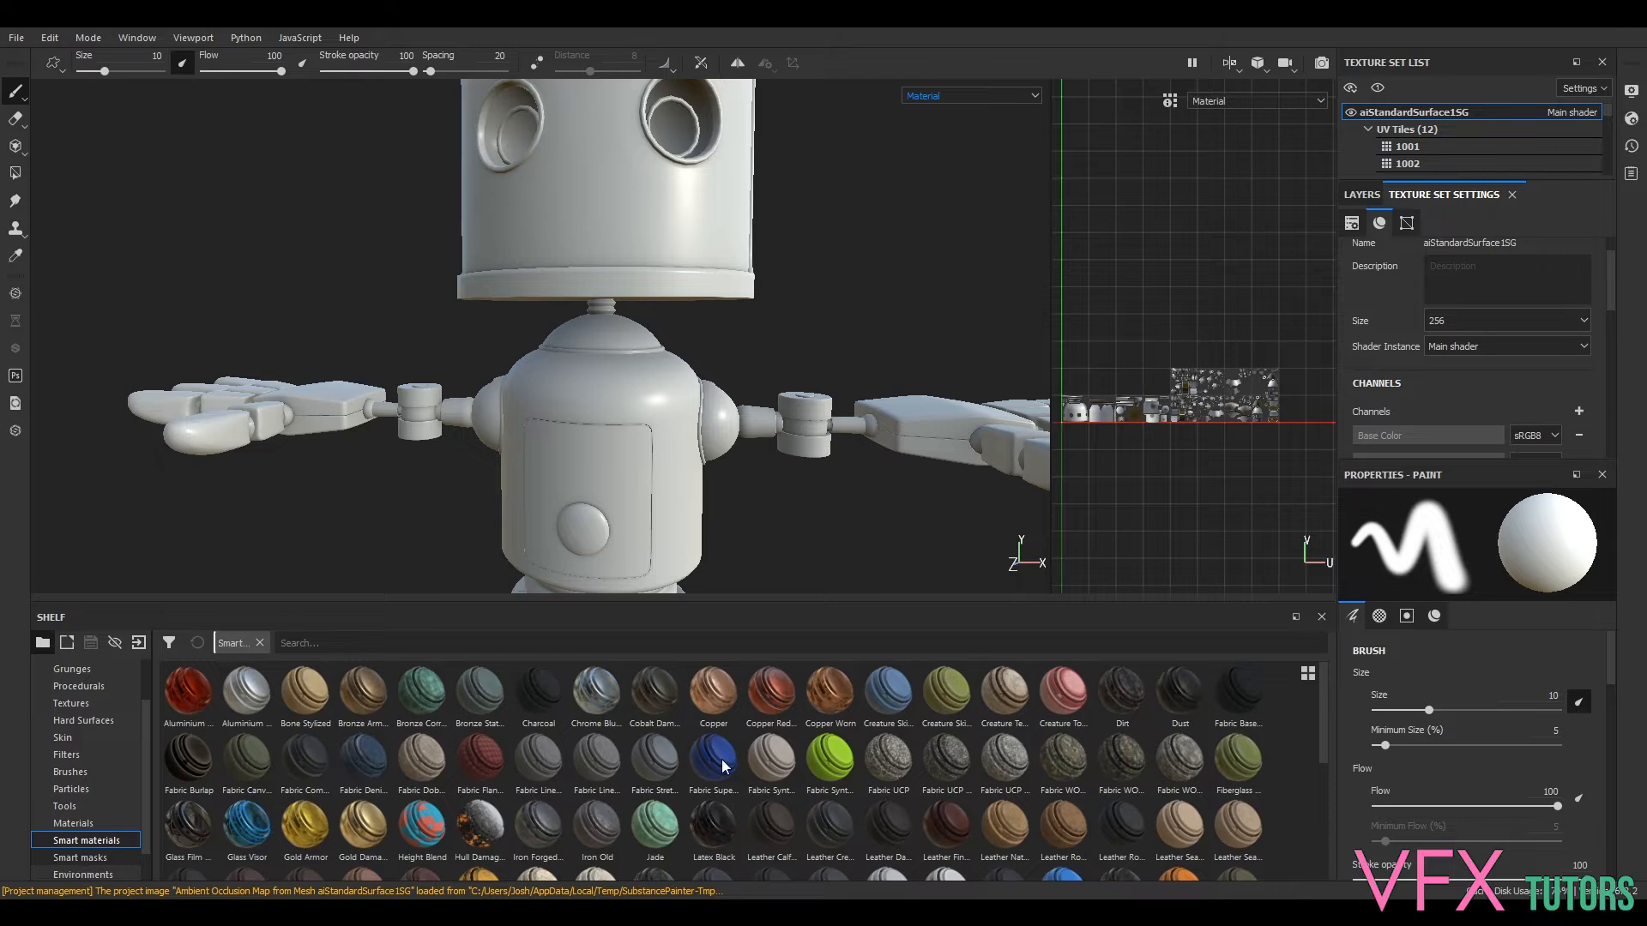
left_click(79, 857)
scroll(755, 772, "down", 1)
scroll(95, 843, "down", 1)
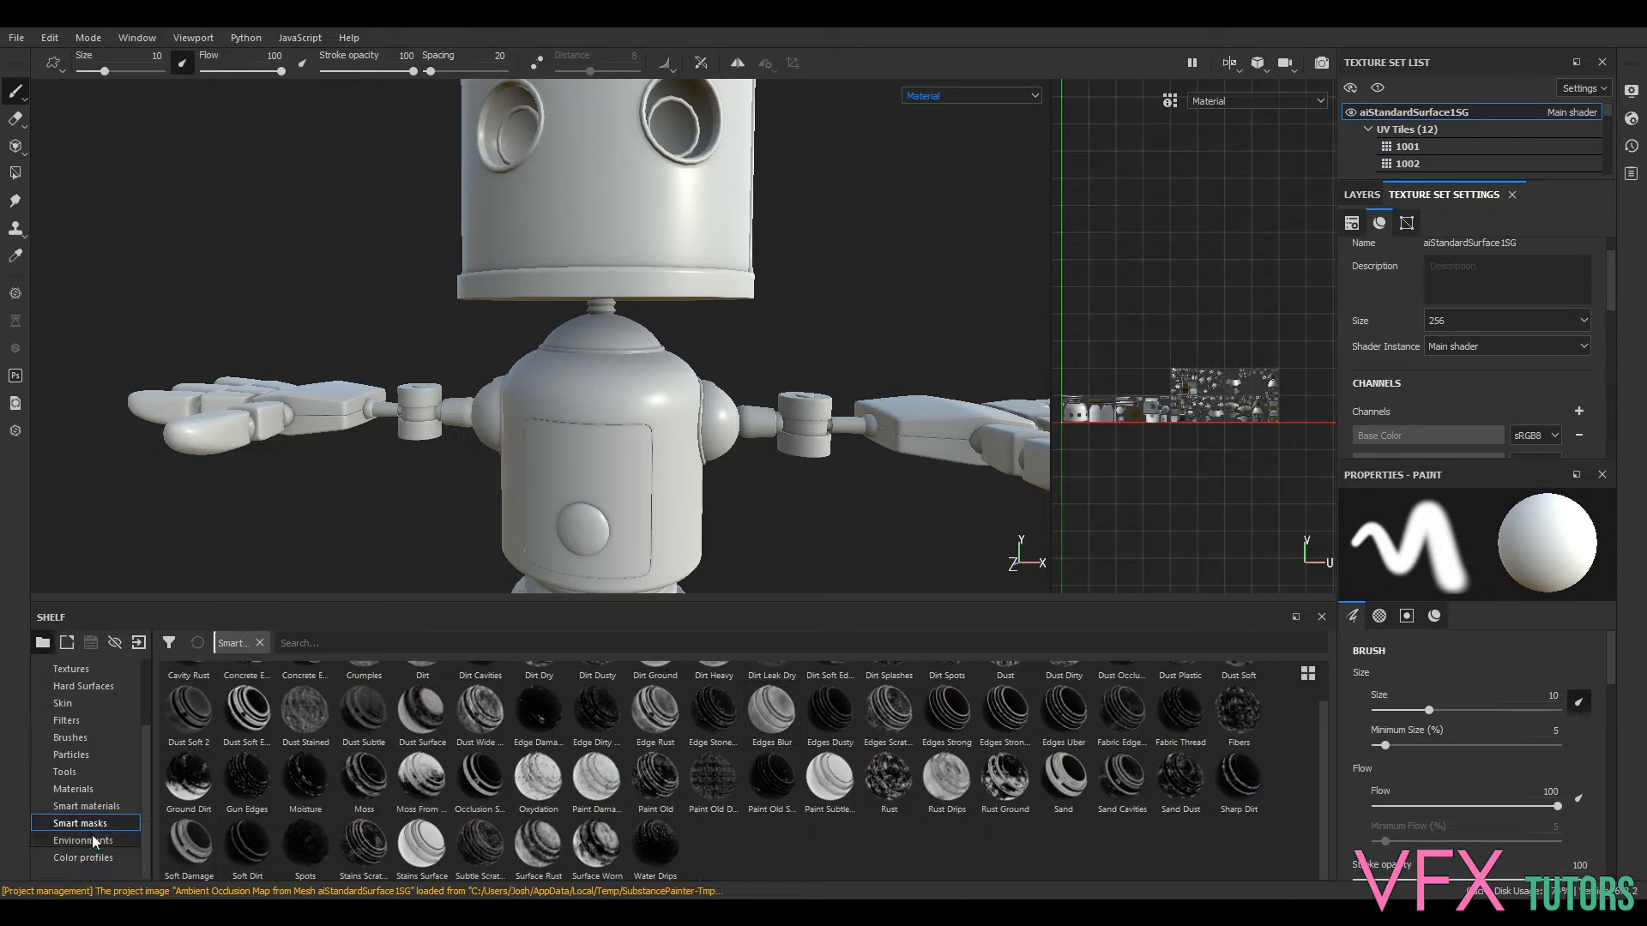
left_click(94, 842)
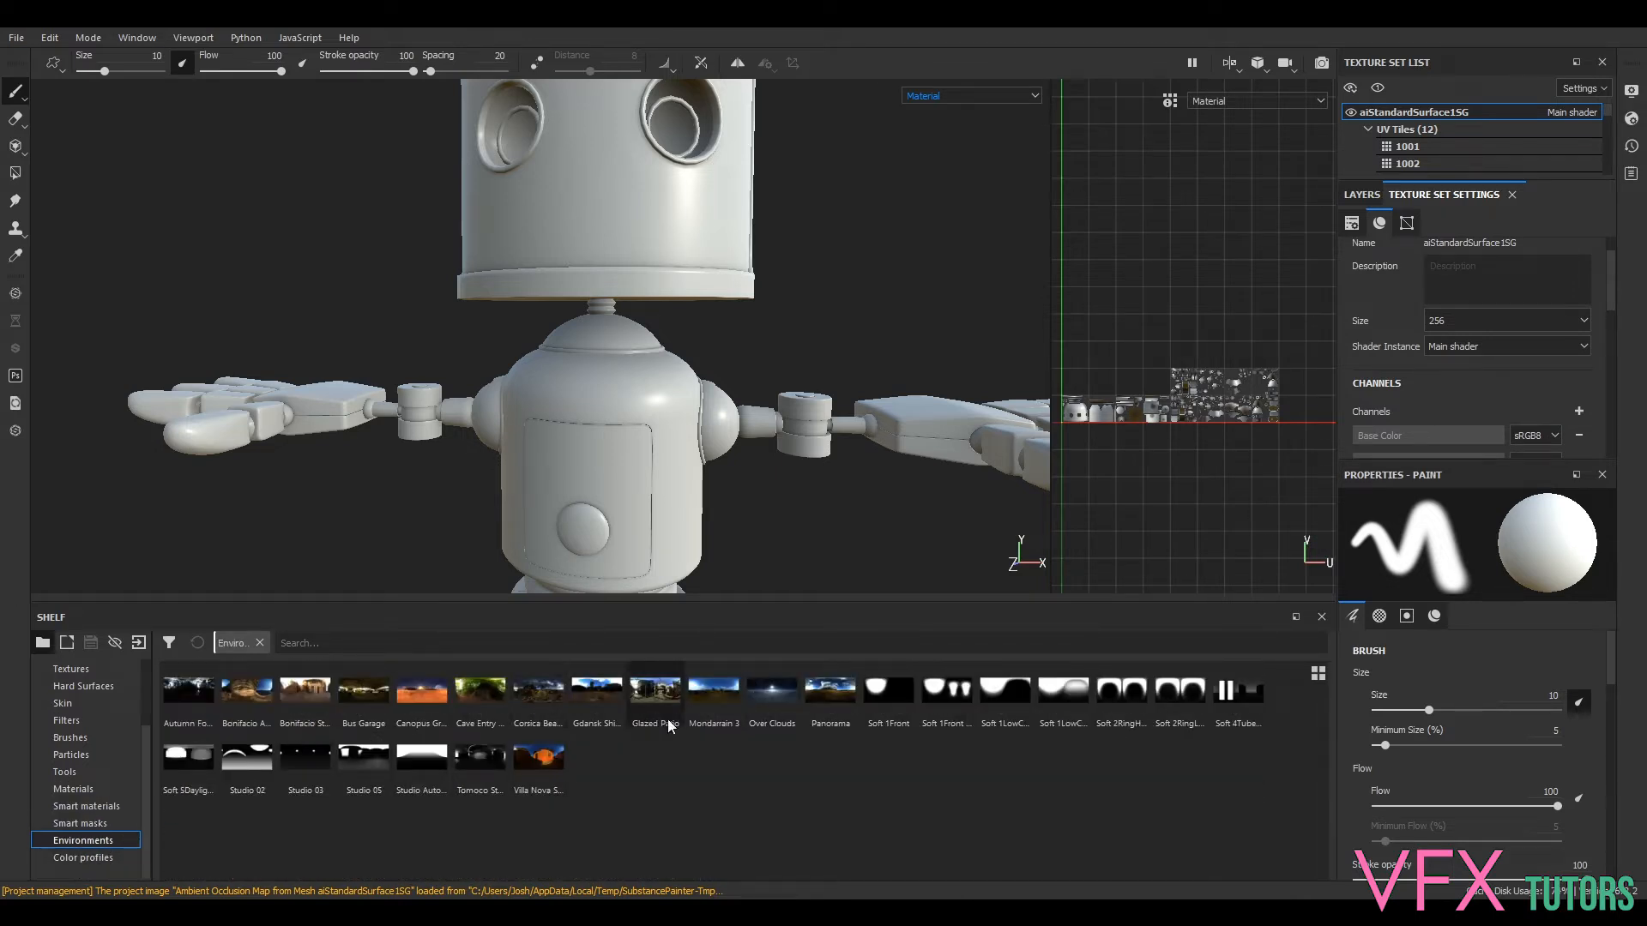
left_click(115, 857)
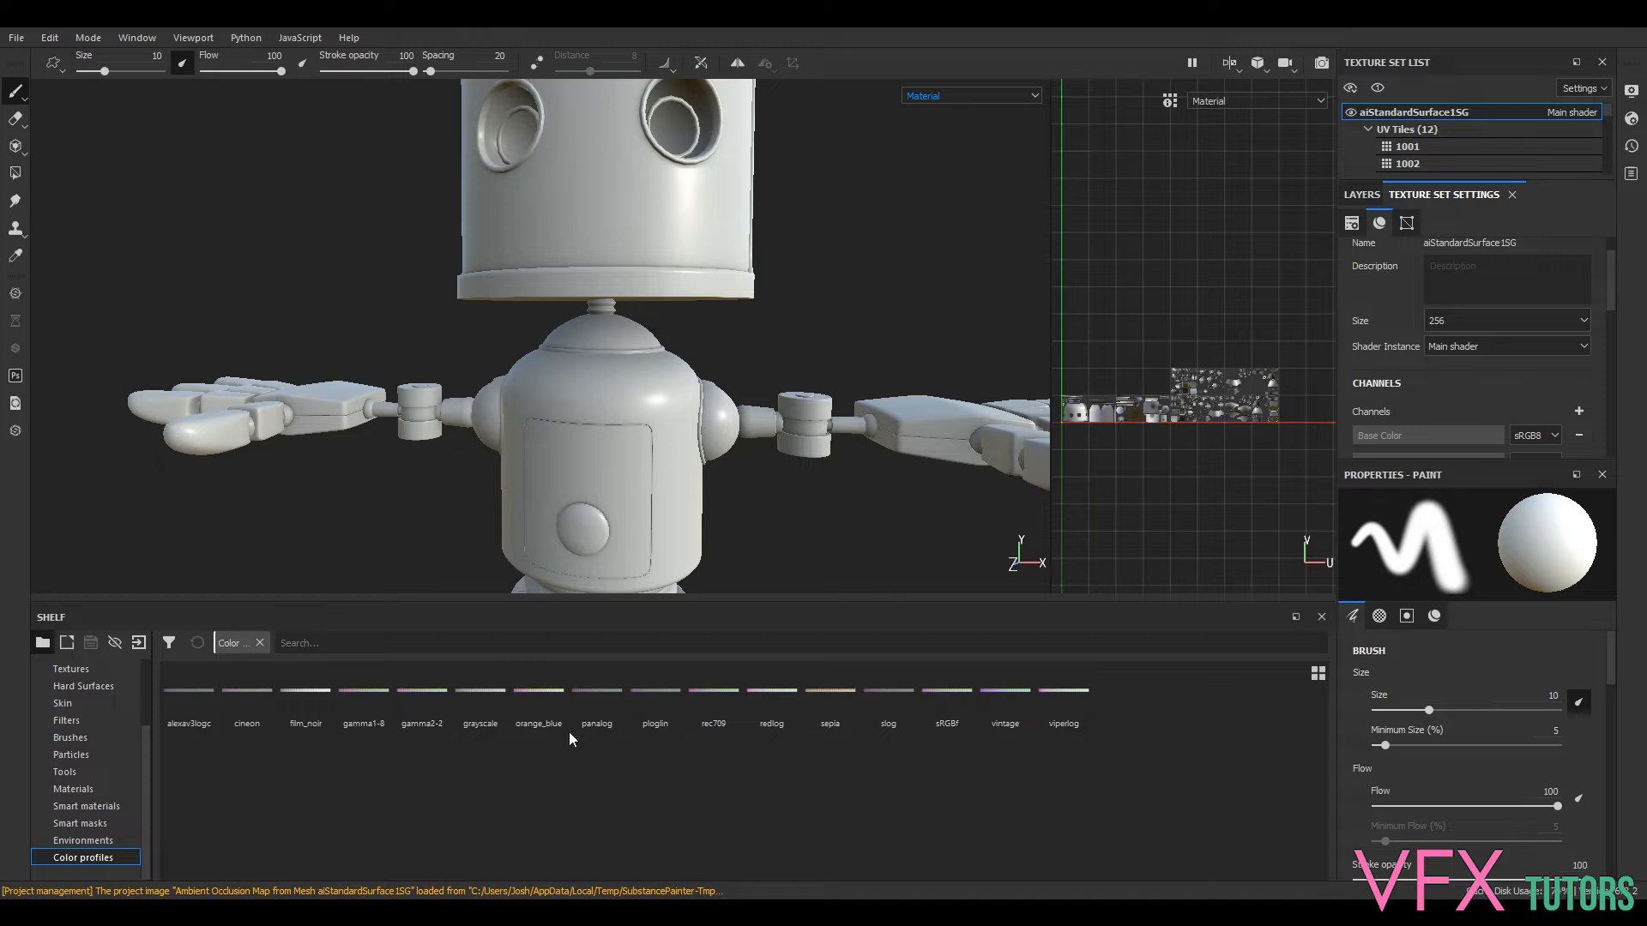
- Review the shelf's Project maps again and show the Alphas
scroll(64, 806, "up", 5)
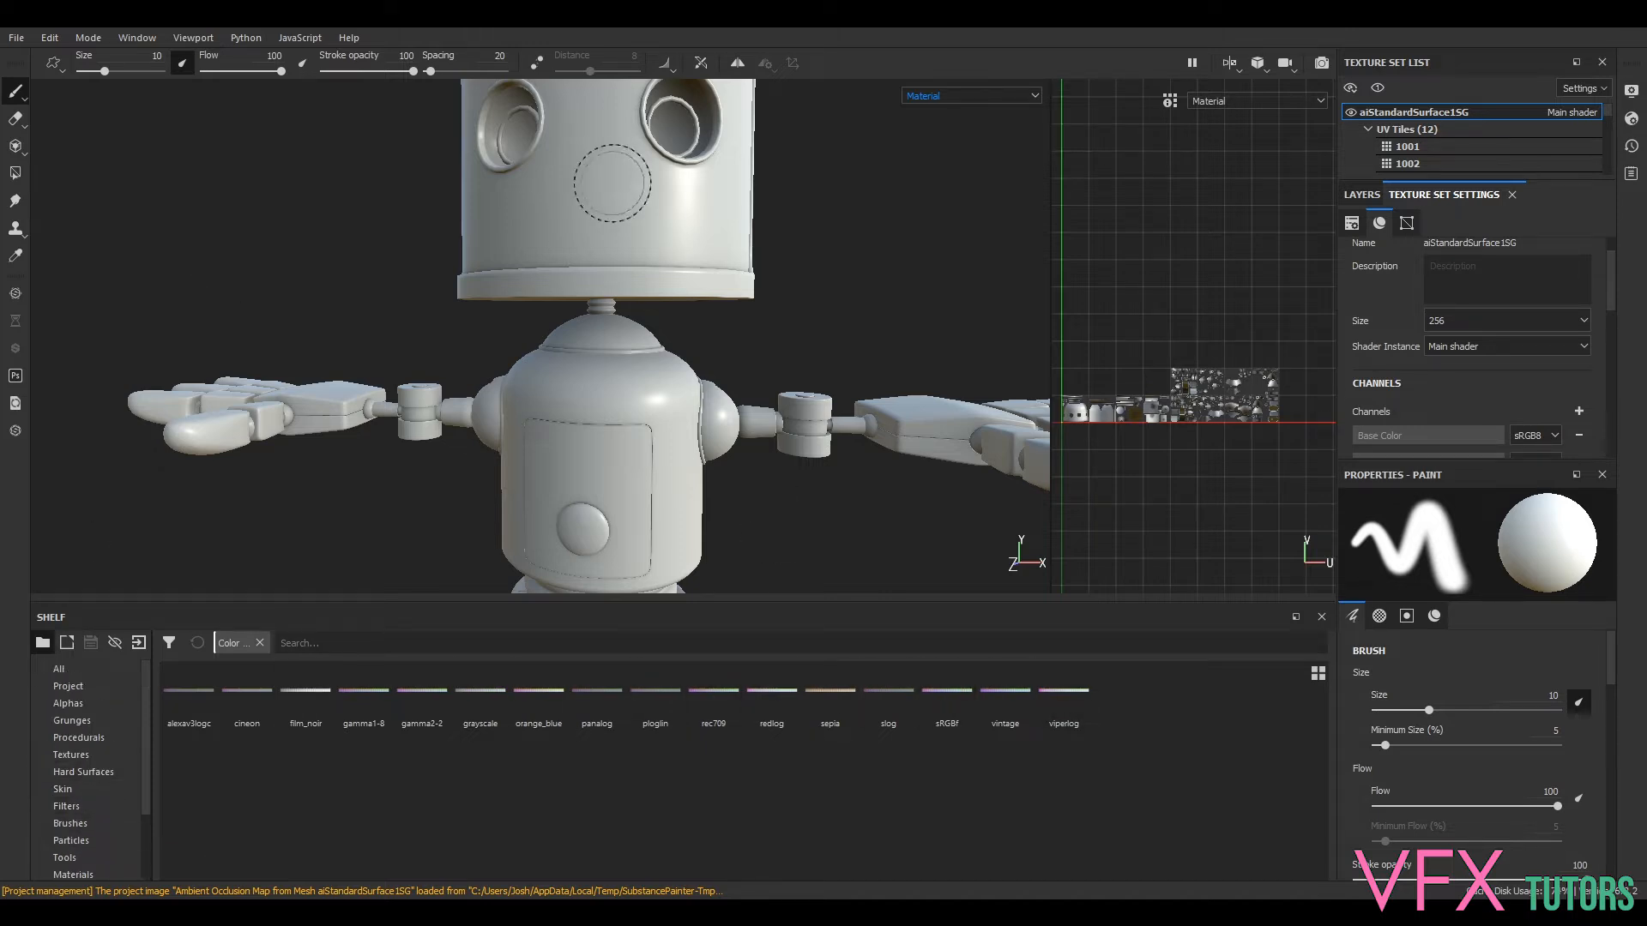
scroll(514, 294, "up", 3)
left_click(118, 687)
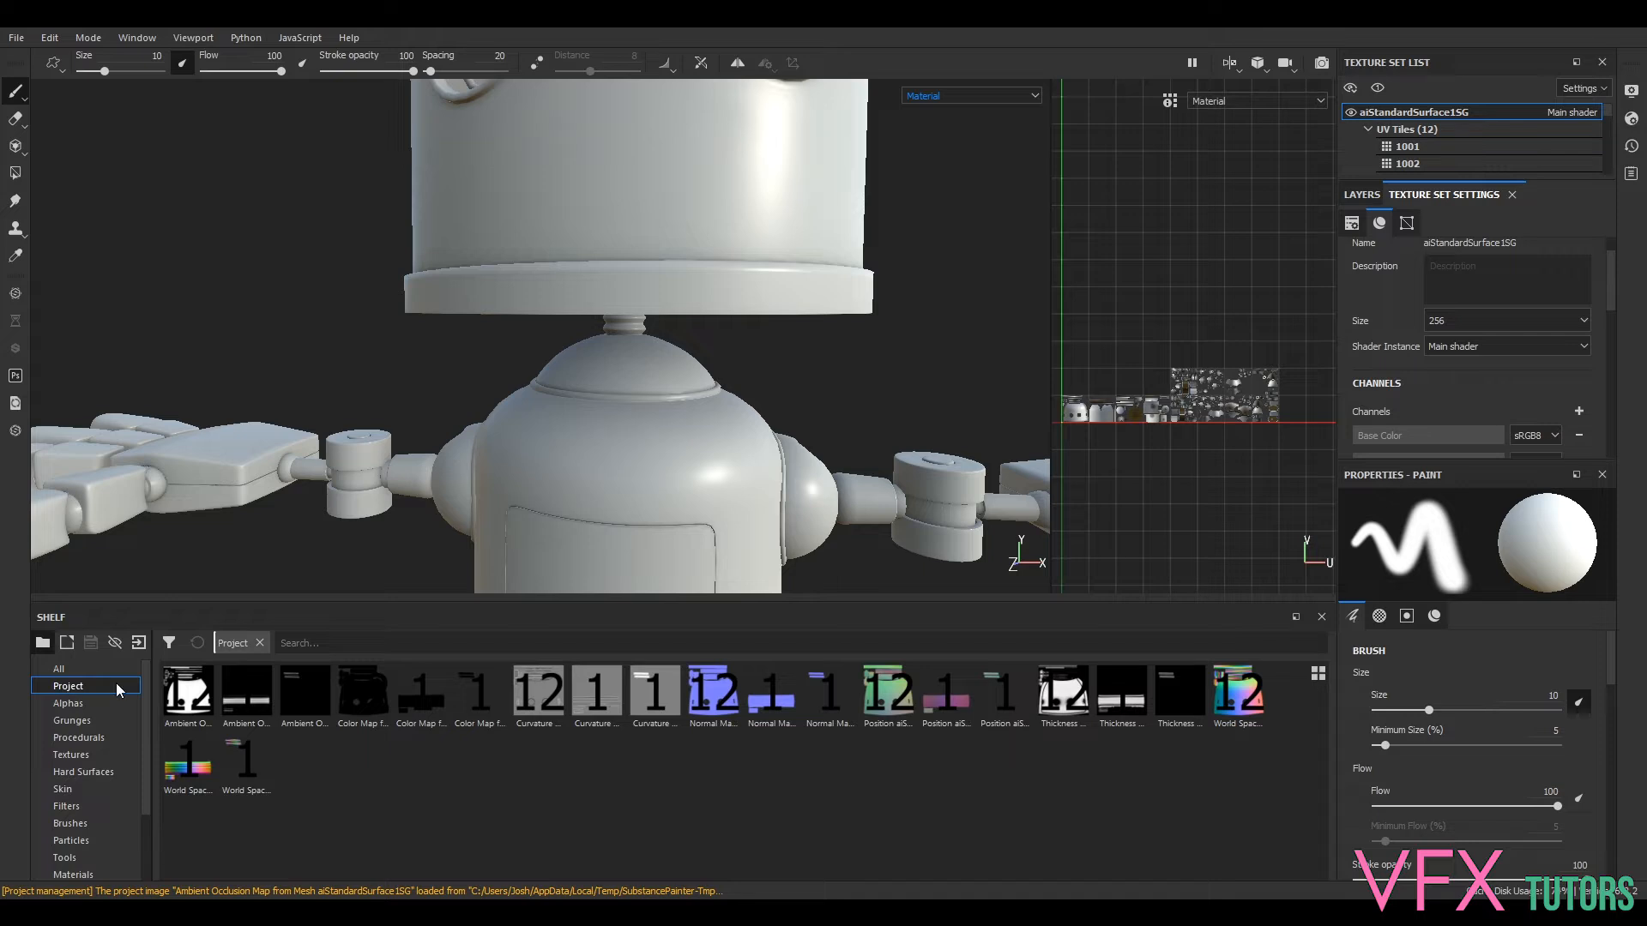
scroll(936, 198, "down", 5)
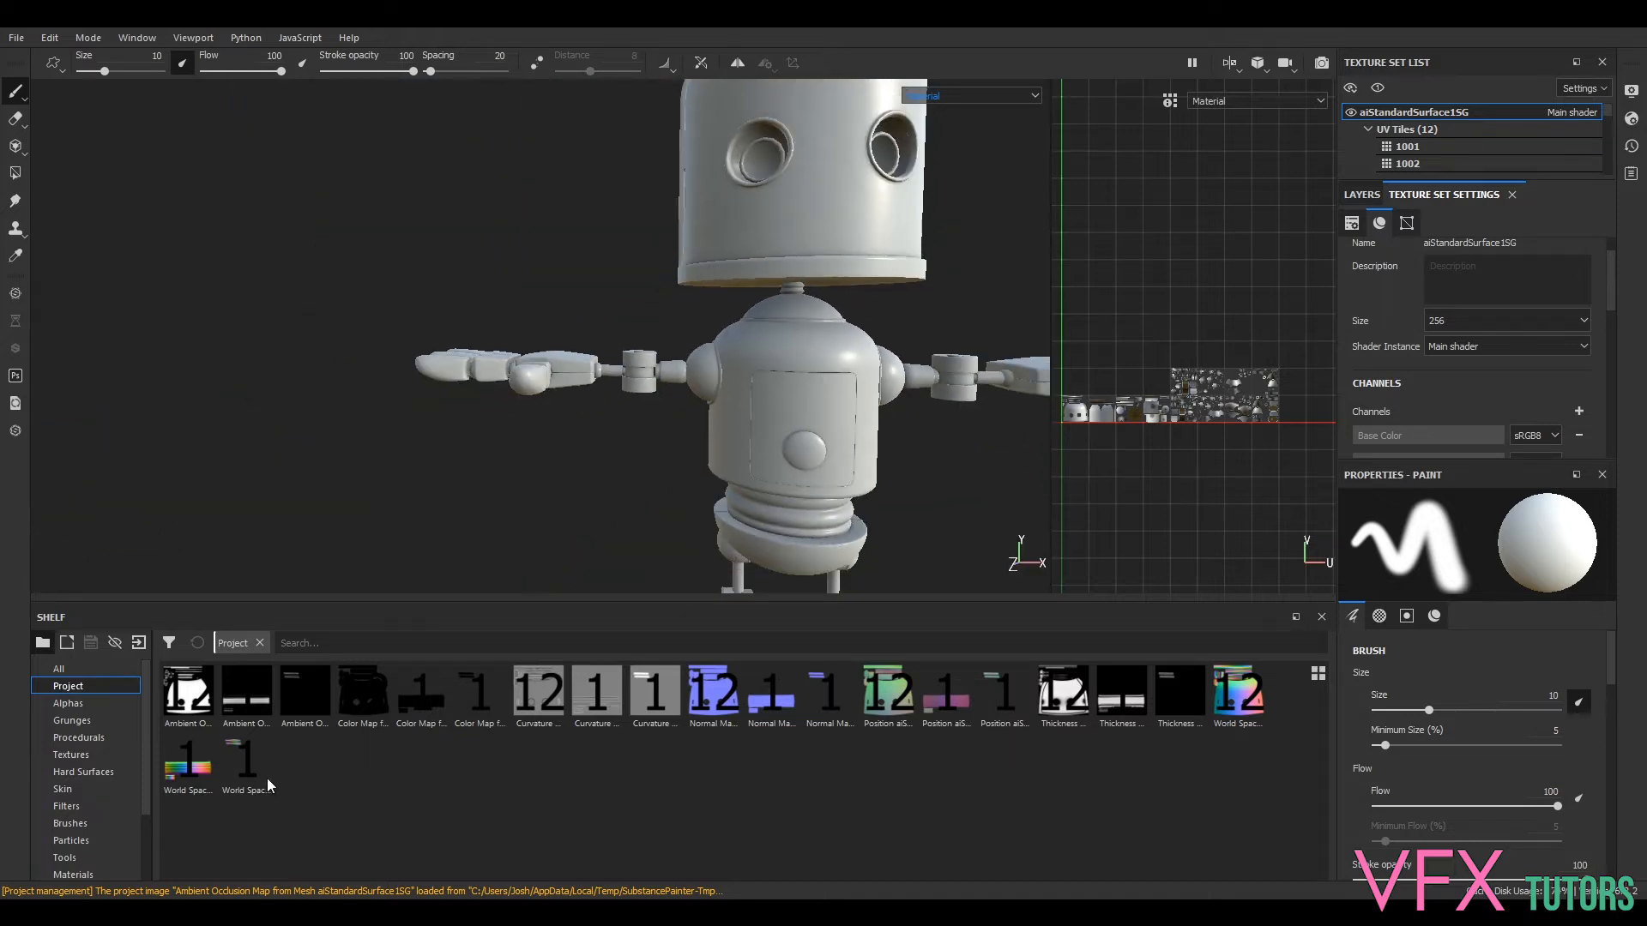
left_click(104, 704)
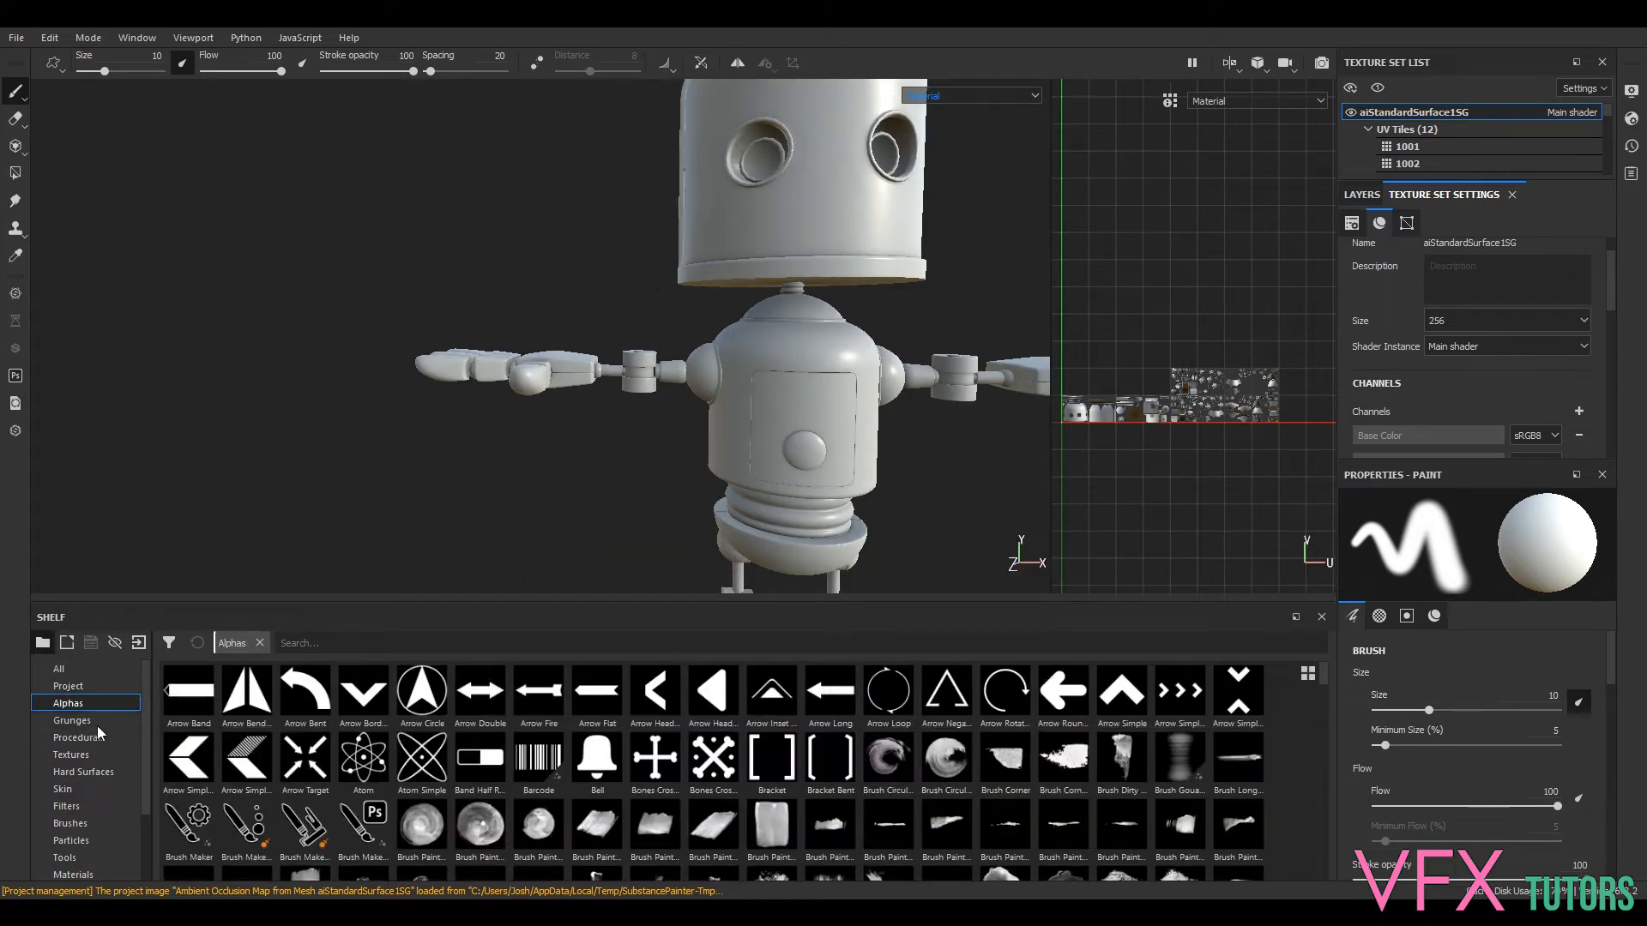
- Show the layer stack and rename Layer 1 as Play
left_click(1361, 195)
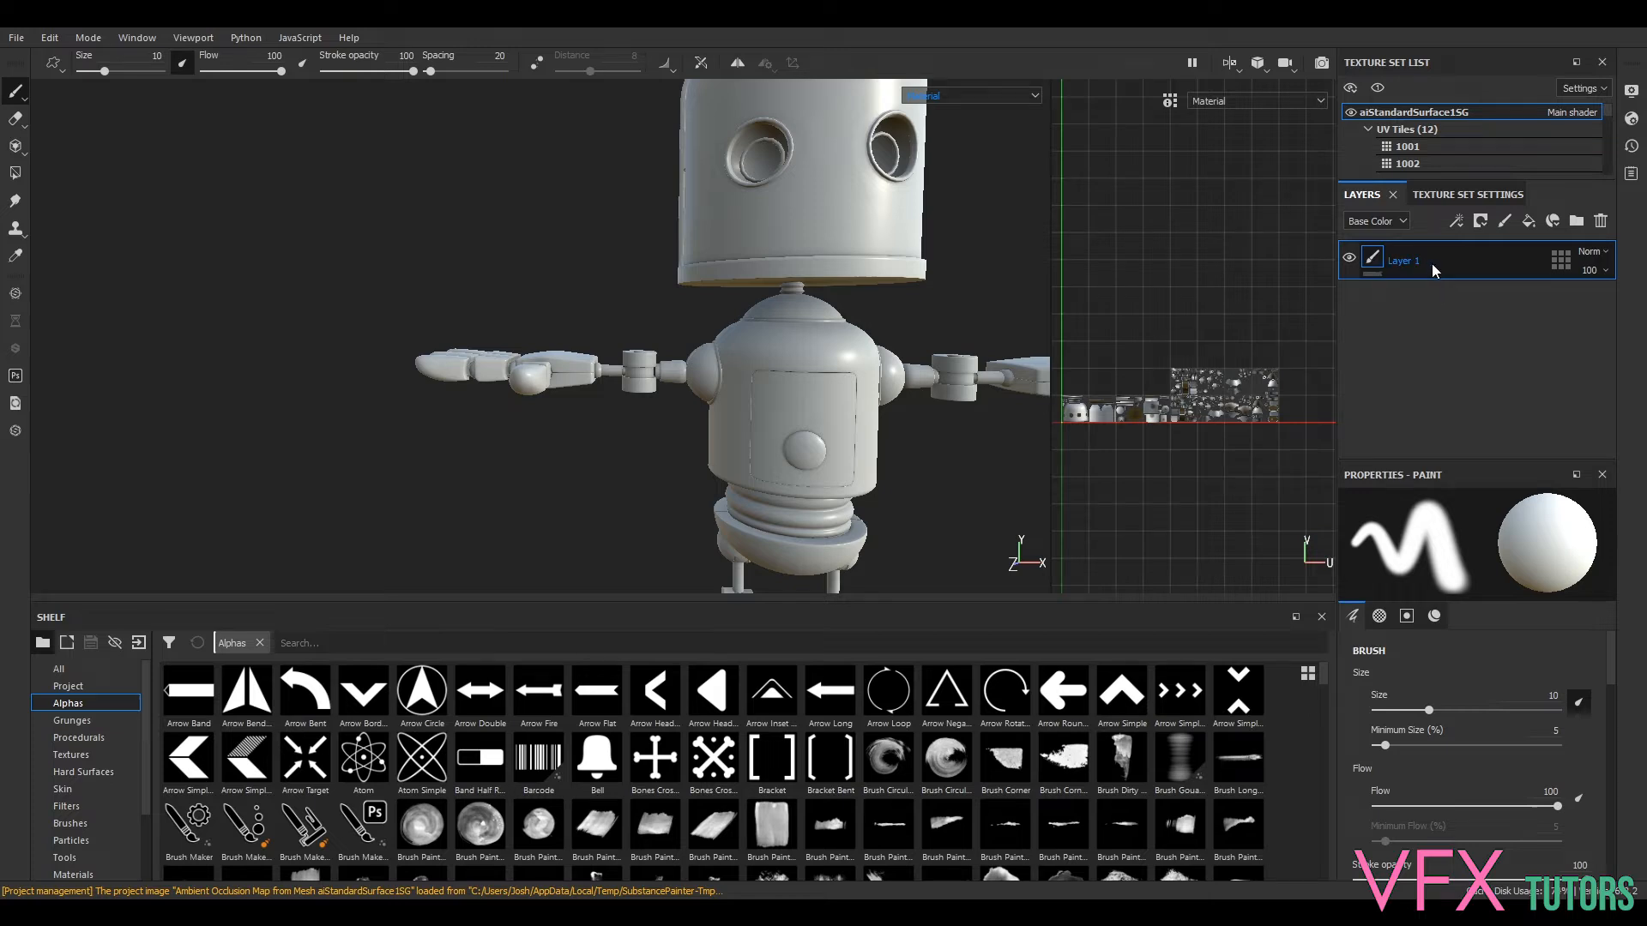
right_click(1410, 265)
key("Escape")
- Paint white test strokes on the robot's head and torso in both the 3D and the UV view
mouse_move(840, 210)
left_mouse_down()
mouse_move(772, 258)
mouse_move(806, 343)
mouse_move(772, 360)
mouse_move(881, 326)
left_mouse_up()
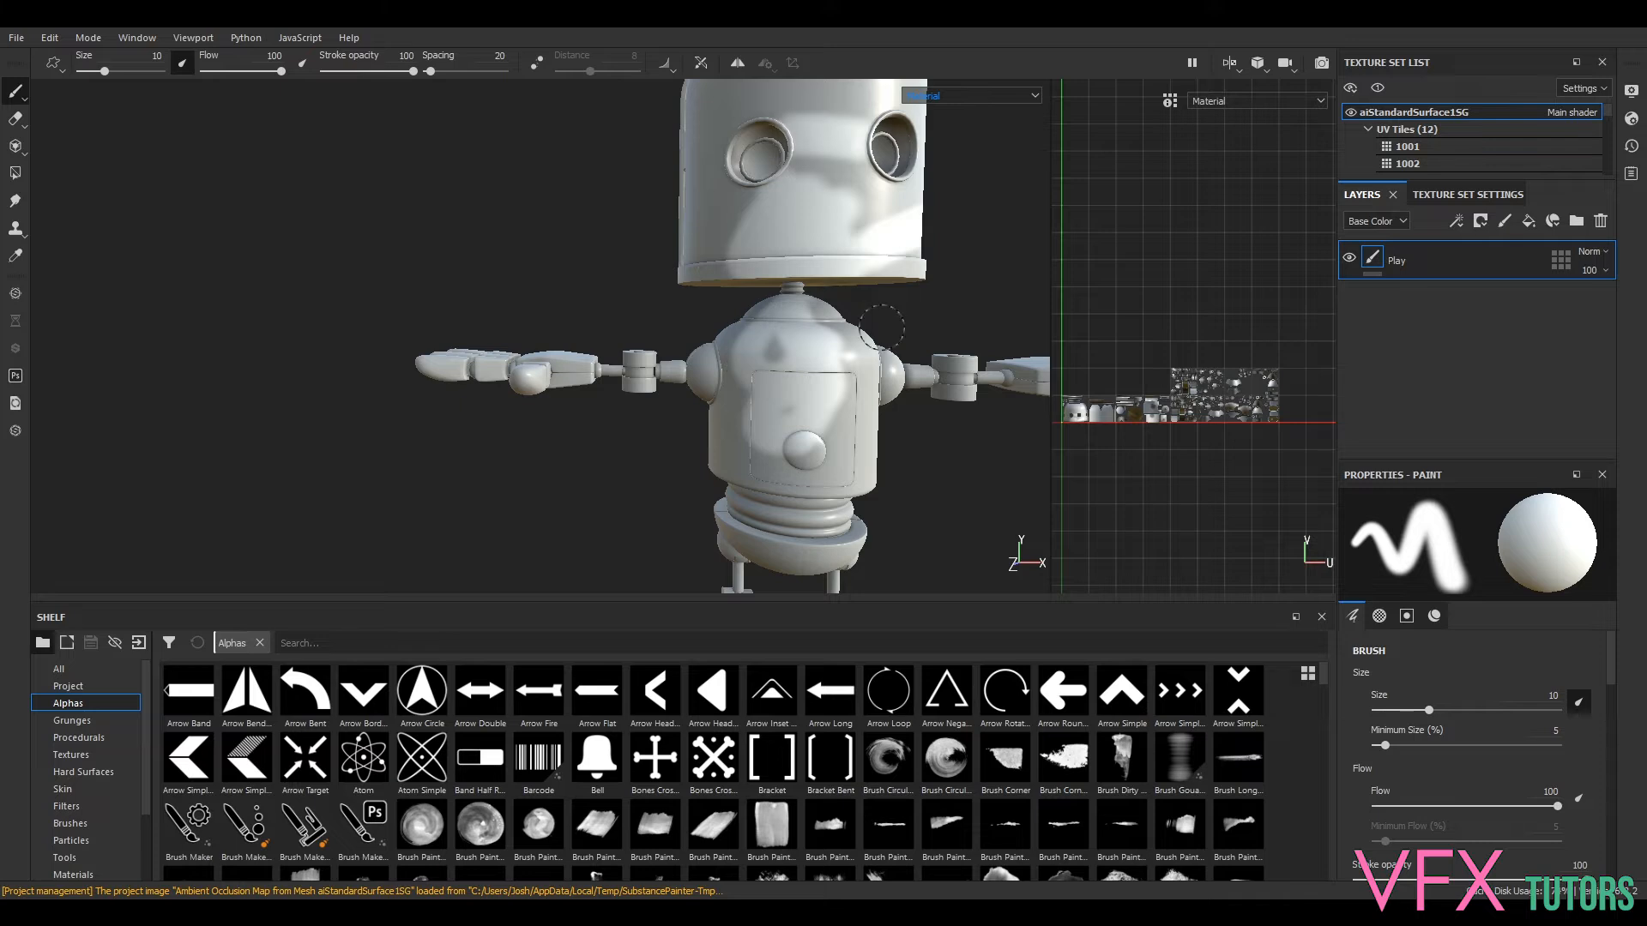
mouse_move(965, 287)
left_mouse_down("alt")
mouse_move(995, 323)
mouse_move(892, 308)
mouse_move(885, 210)
mouse_move(886, 271)
left_mouse_up("alt")
scroll(1189, 446, "down", 1)
scroll(1113, 420, "up", 6)
mouse_move(1094, 413)
middle_mouse_down("alt")
mouse_move(1227, 373)
mouse_move(1154, 404)
middle_mouse_up("alt")
scroll(1187, 386, "up", 2)
mouse_move(1153, 403)
left_mouse_down()
mouse_move(1176, 401)
mouse_move(1118, 427)
left_mouse_up()
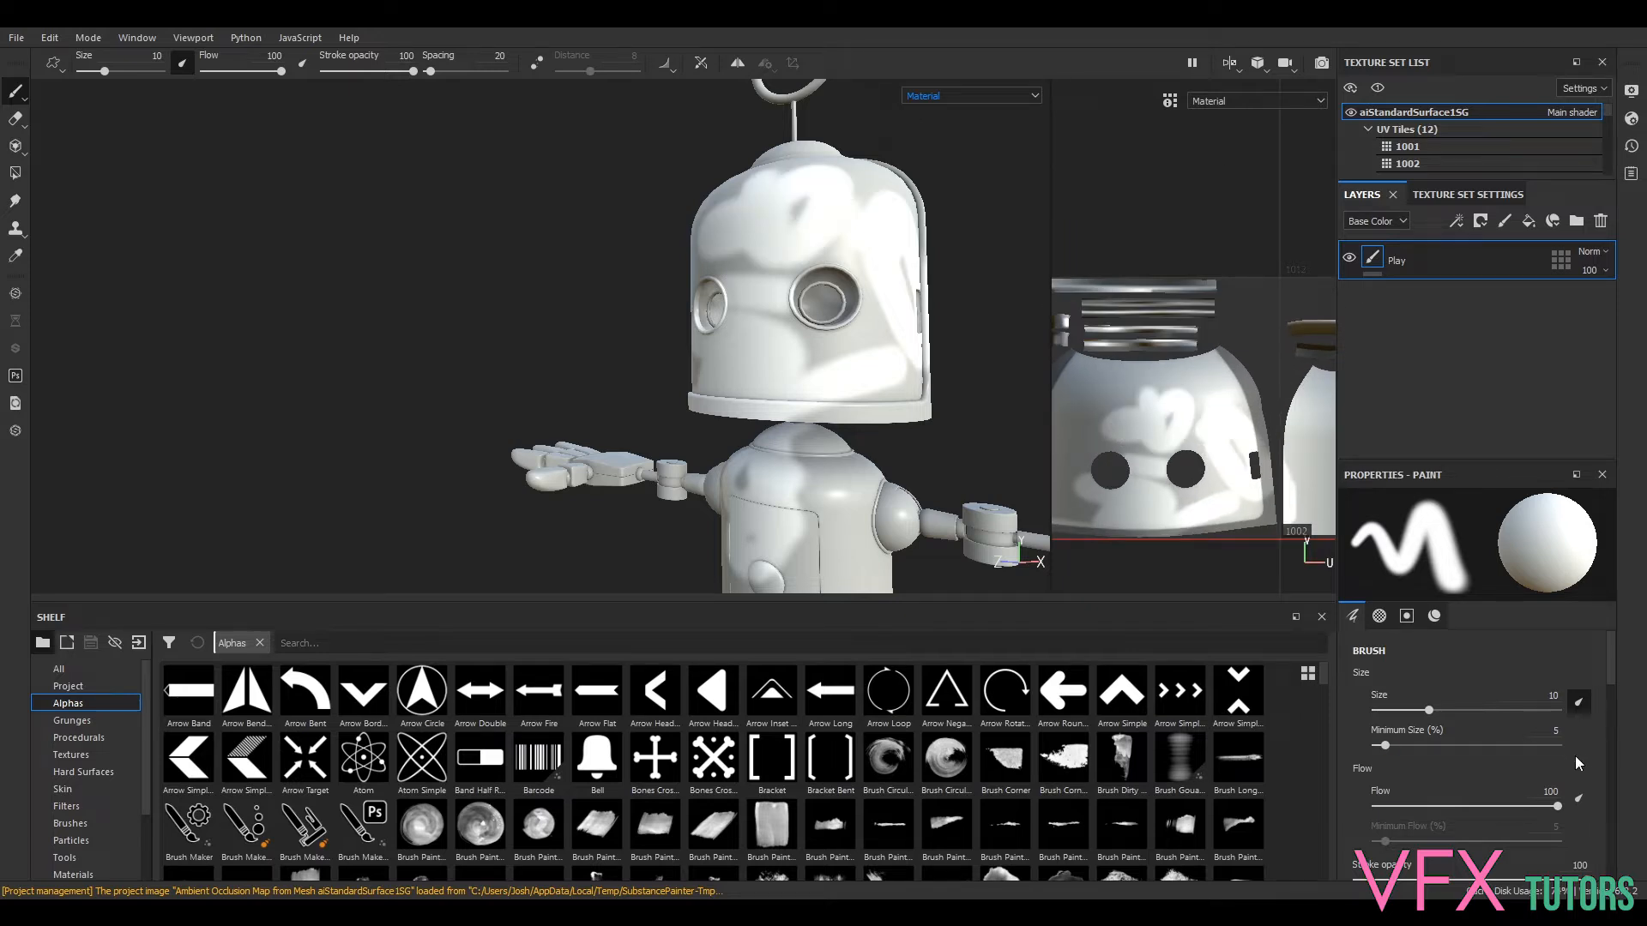
- Undo all test strokes painted on the Play layer
mouse_move(1612, 670)
left_mouse_down()
mouse_move(1614, 735)
mouse_move(1581, 588)
left_mouse_up()
left_click(1373, 263)
key("ctrl+z")
key("ctrl+z")
key("ctrl+z")
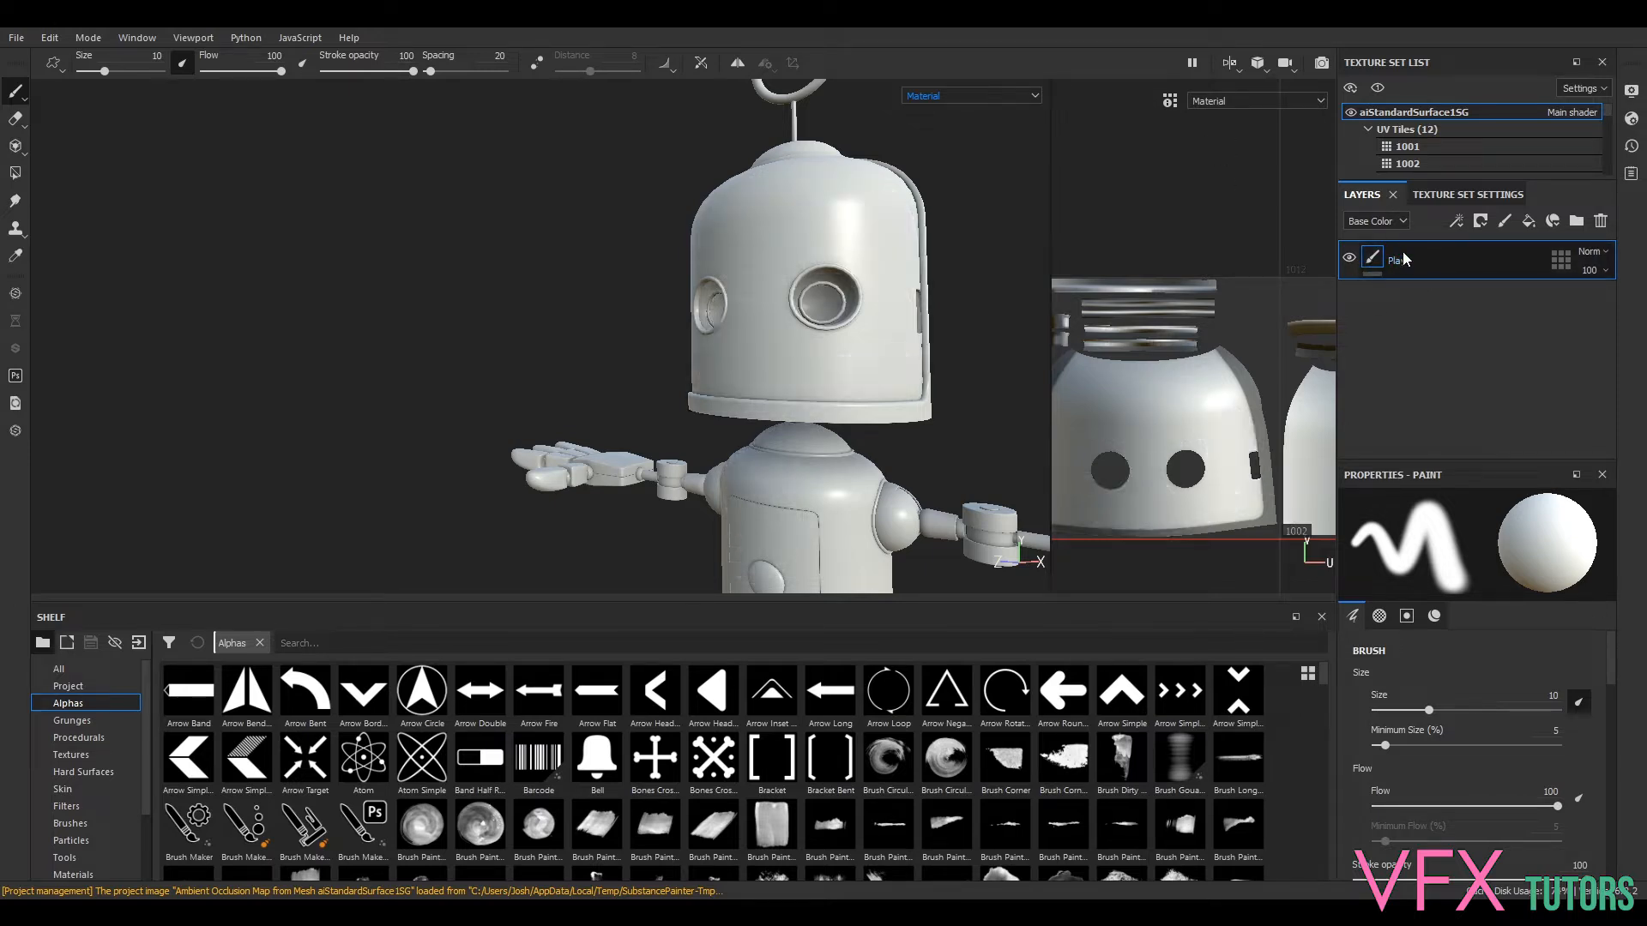
- Add a paint effect to the Play layer
right_click(1378, 259)
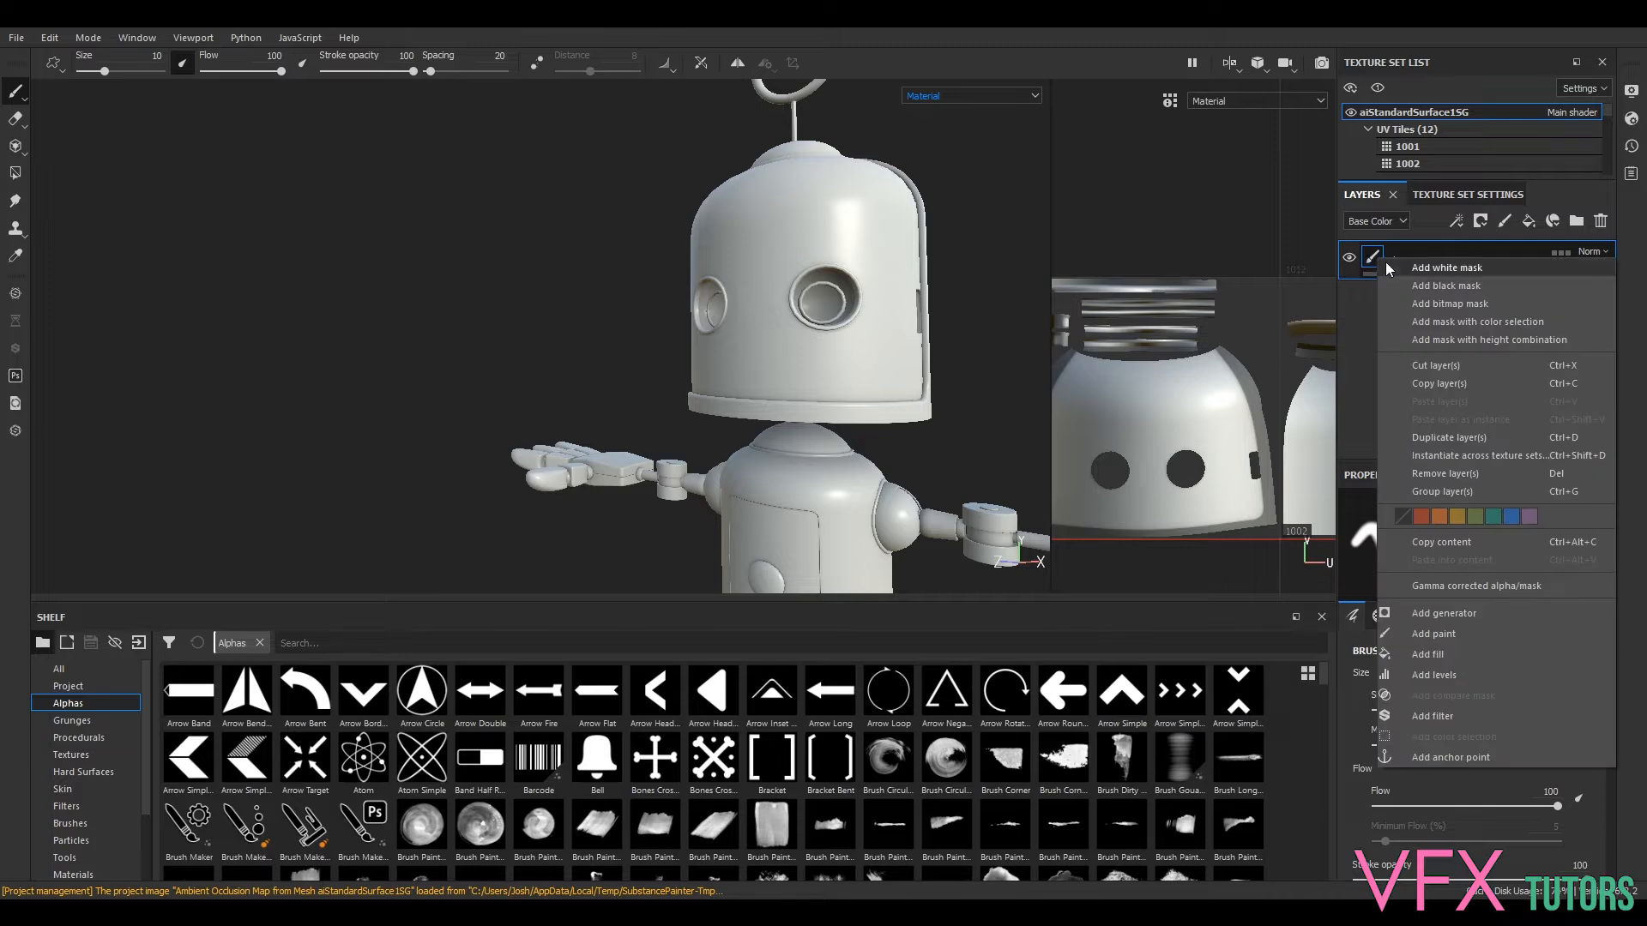
left_click(1430, 634)
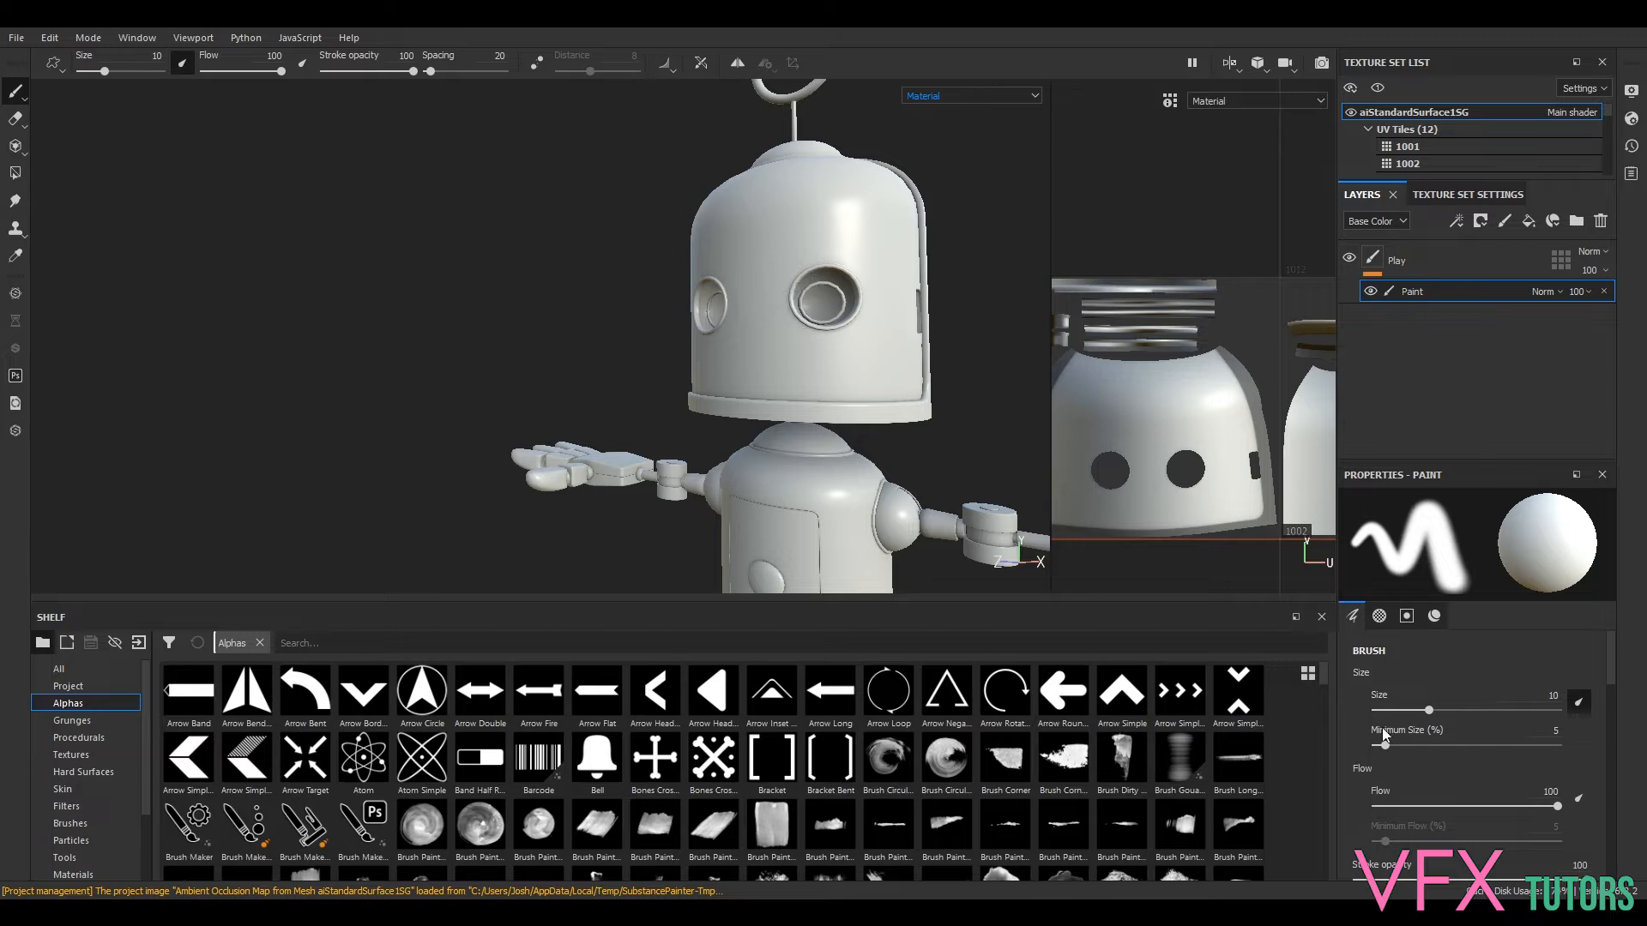
scroll(1372, 720, "down", 3)
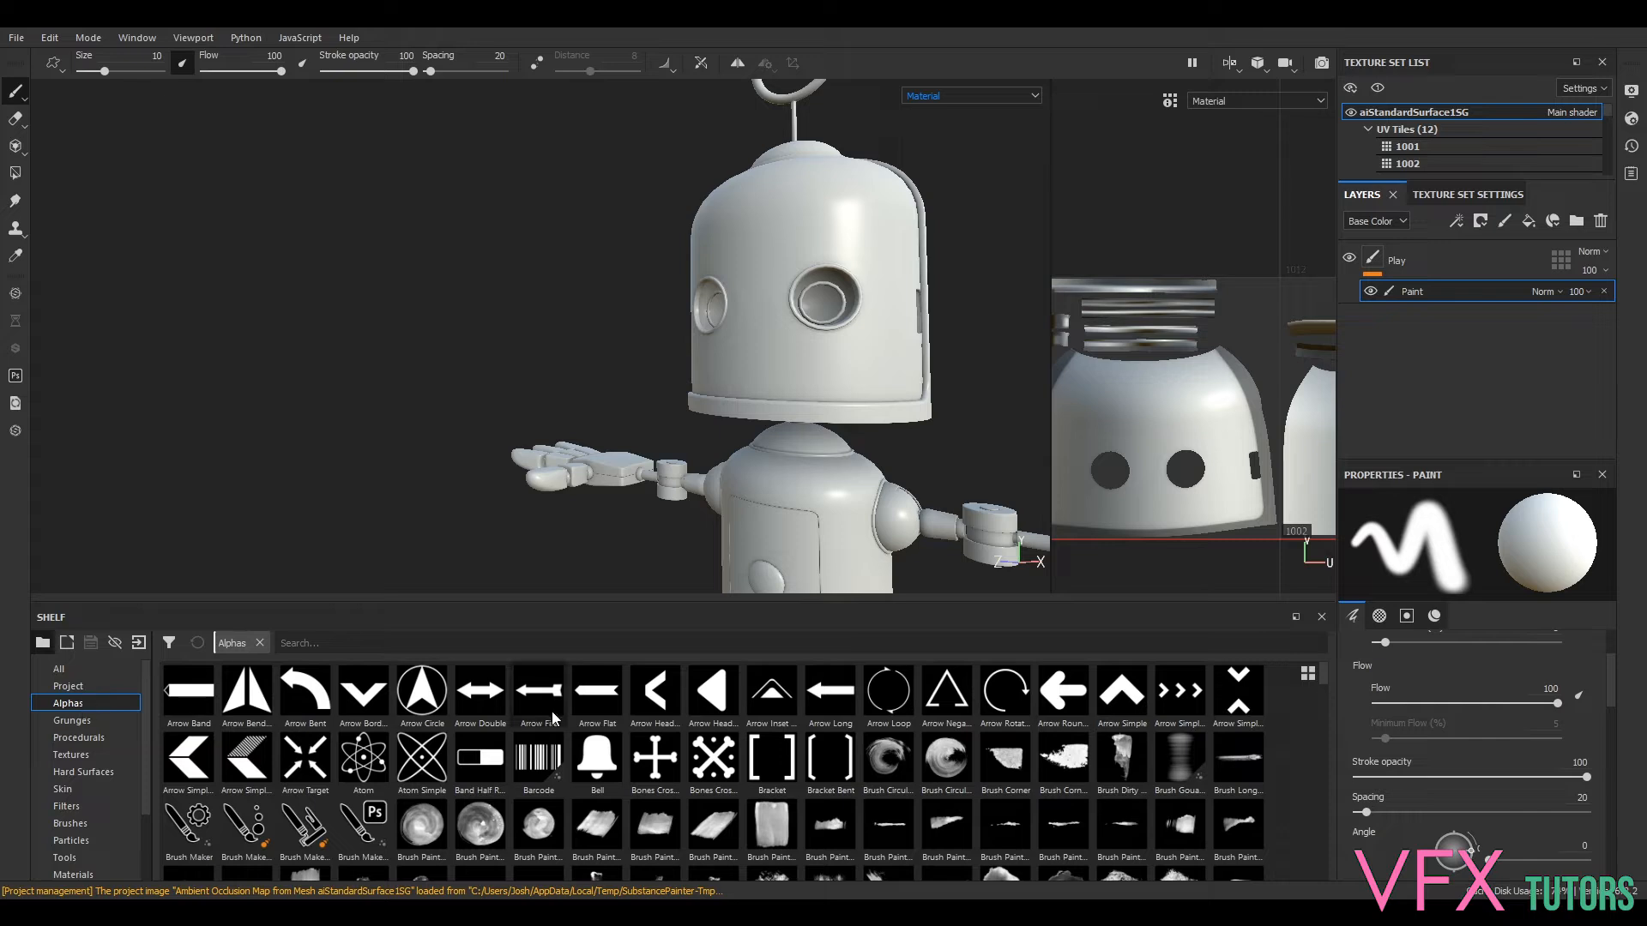
- Choose the Arrow Double alpha and paint a short test stroke below the robot's eyes
left_click(480, 691)
left_click_drag(784, 363, 823, 375)
left_click_drag(786, 281, 832, 280, "alt")
middle_click_drag(824, 342, 805, 397, "alt")
right_click_drag(805, 398, 743, 358, "alt")
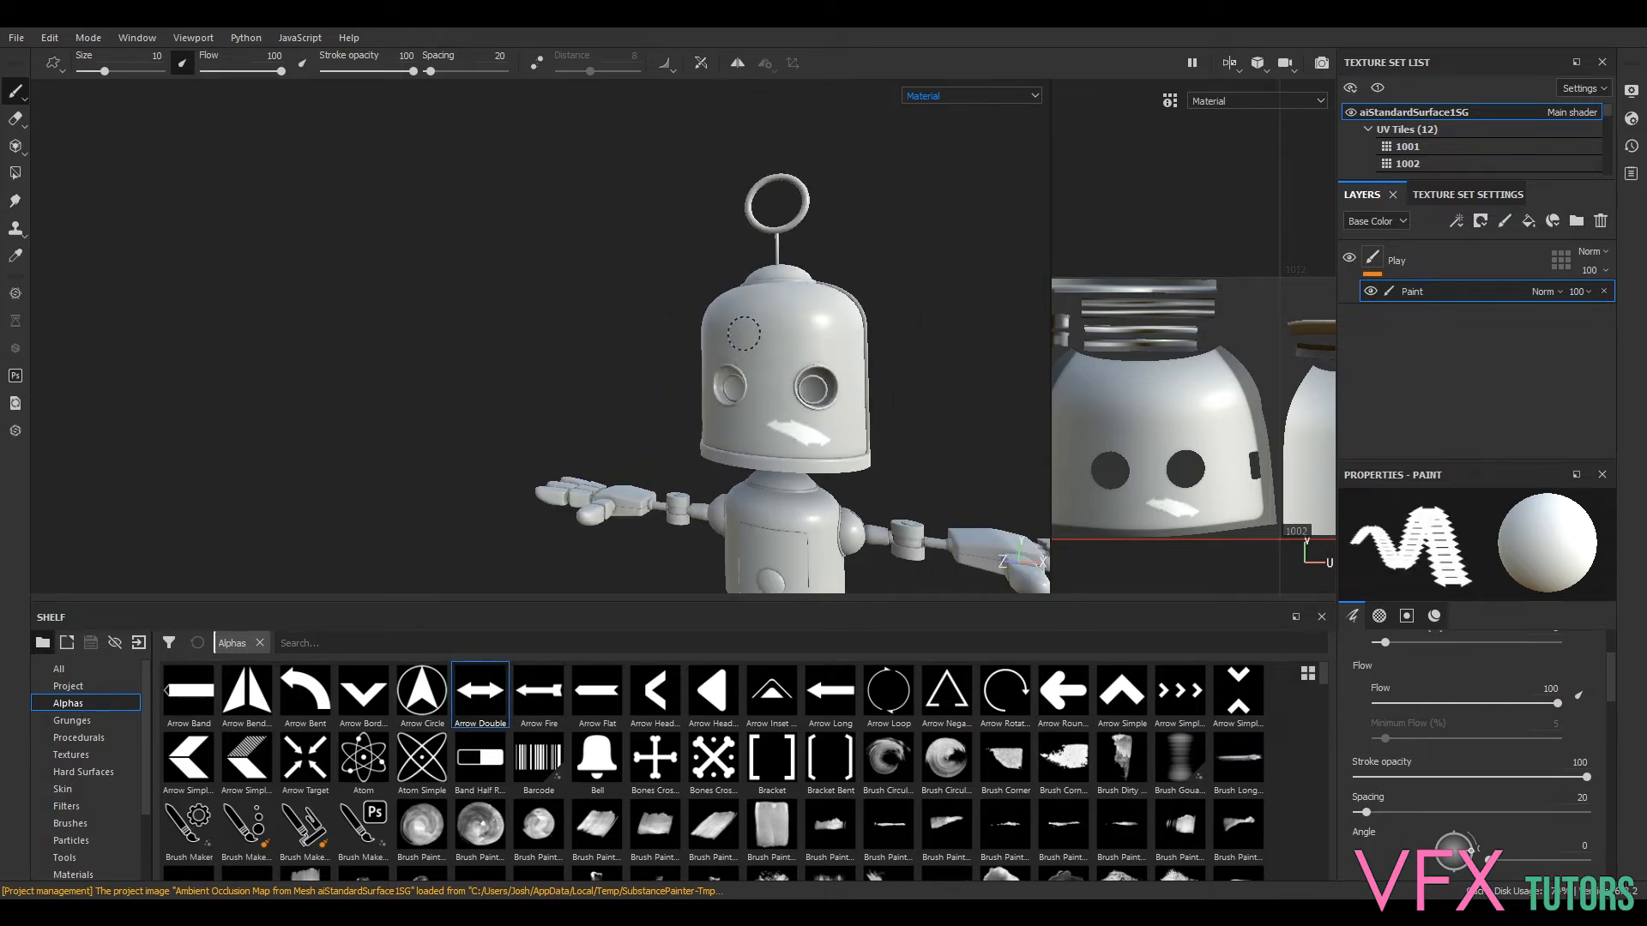
- Stamp five separate double arrows on the robot's forehead and around its eyes
scroll(735, 341, "up", 3)
left_click(791, 327)
left_click(786, 405)
left_click(885, 344)
left_click(918, 279)
left_click(927, 376)
mouse_move(750, 490)
left_mouse_down("alt")
mouse_move(610, 463)
mouse_move(706, 430)
left_mouse_up("alt")
middle_click_drag(706, 430, 606, 462, "alt")
right_click_drag(606, 462, 751, 360, "alt")
middle_click_drag(475, 112, 556, 234, "alt")
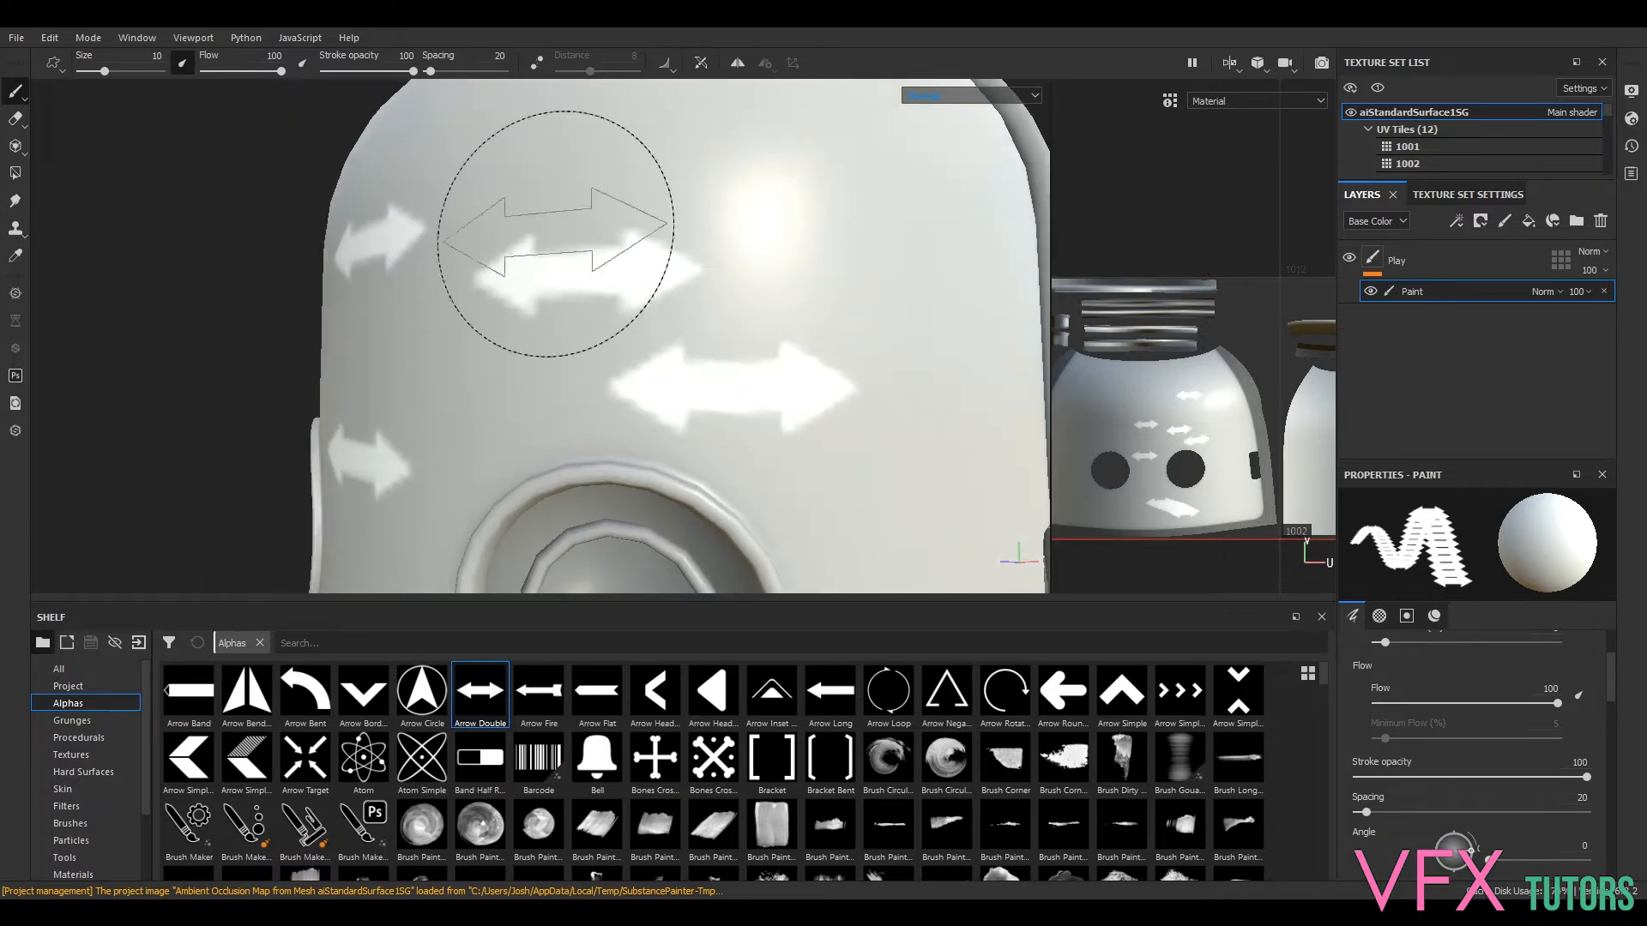
- Switch the texture set size to 4096 and back to 256 to compare the sharpness of the painted arrows
left_click(1460, 195)
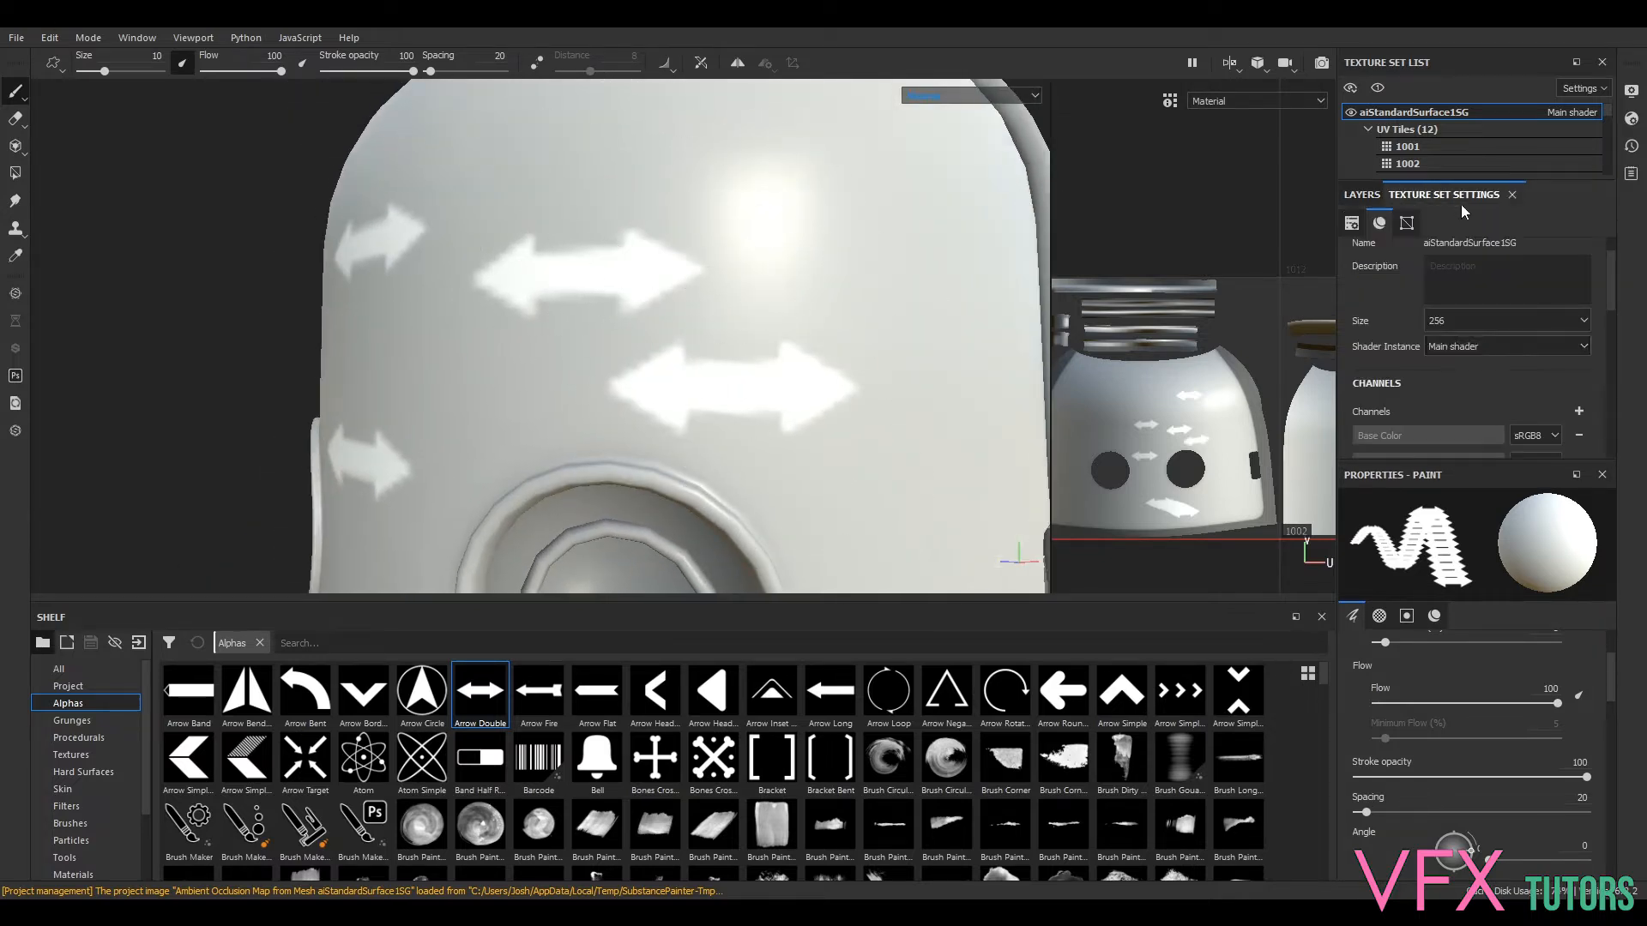
left_click(1456, 322)
left_click(1459, 394)
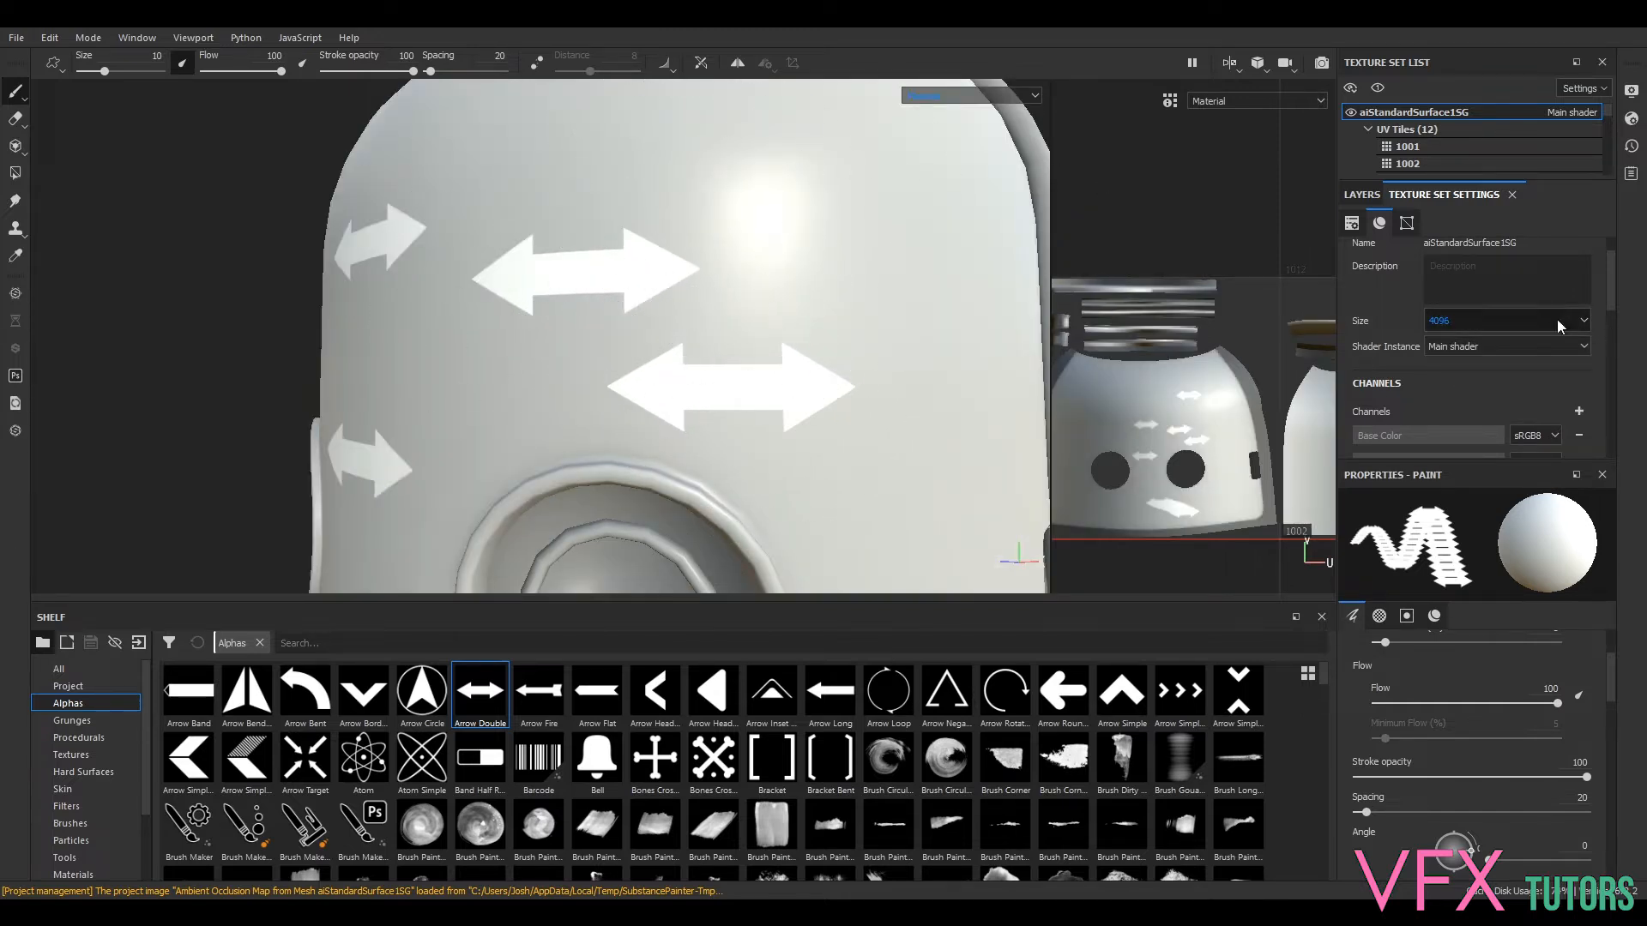
left_click(1453, 323)
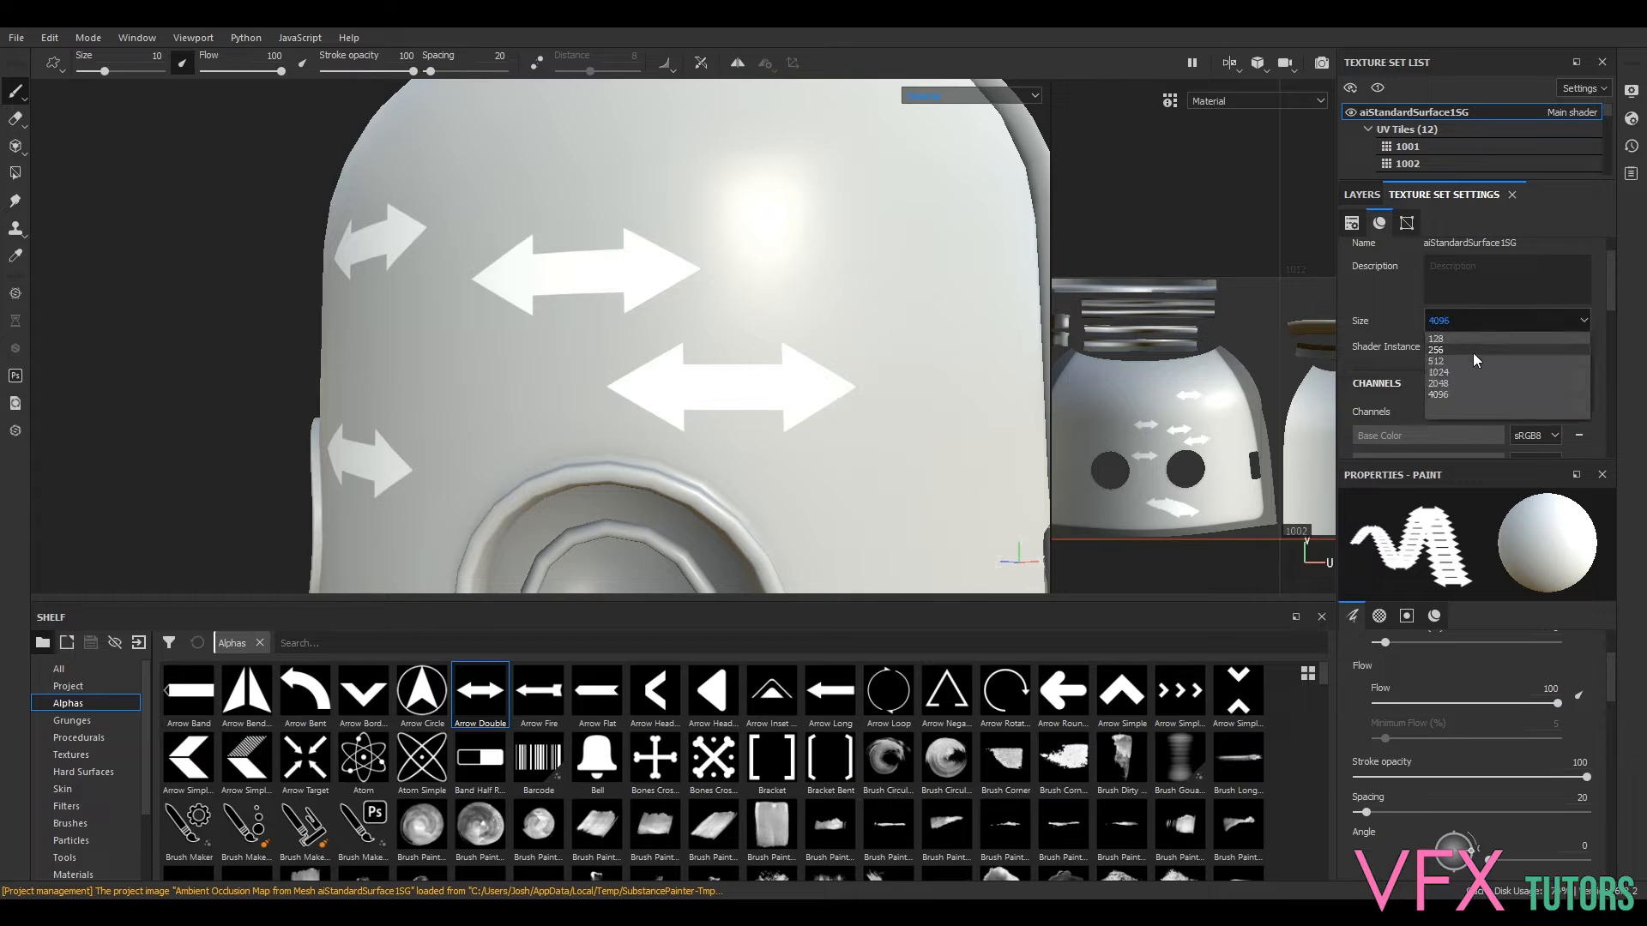
left_click(1474, 352)
- Undo the five double-arrow stamps on the robot's head
scroll(806, 369, "down", 3)
mouse_move(827, 369)
left_mouse_down("alt")
mouse_move(787, 425)
mouse_move(809, 429)
left_mouse_up("alt")
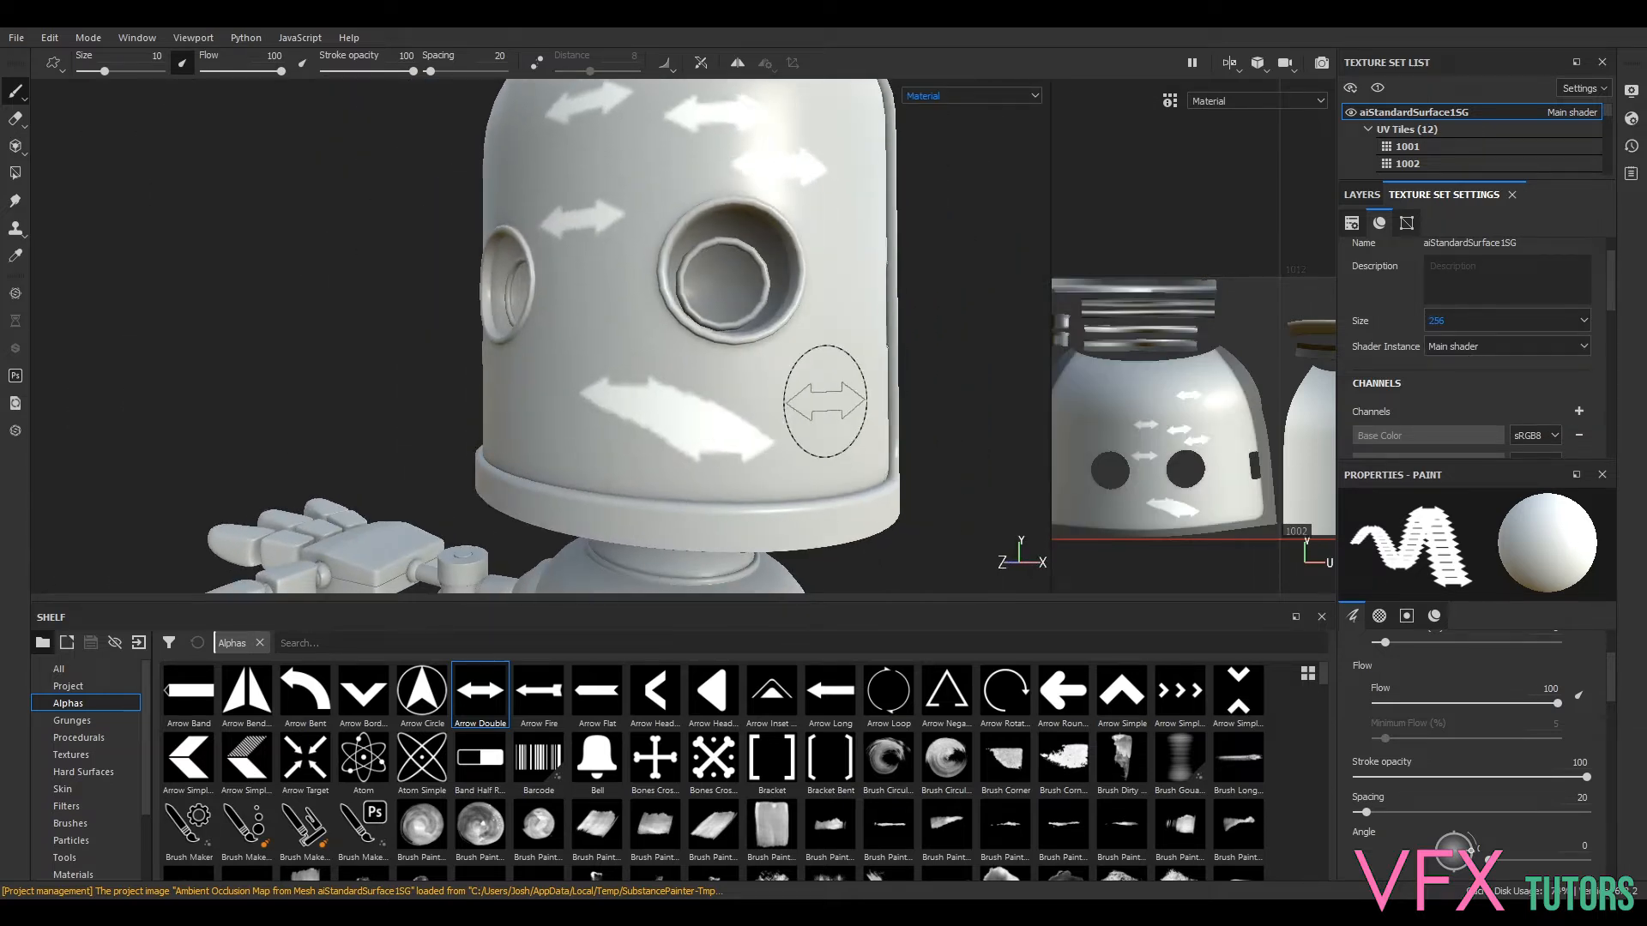
key("ctrl")
key("ctrl+z")
key("ctrl+z")
key("ctrl+z")
key("ctrl+z")
key("ctrl+z")
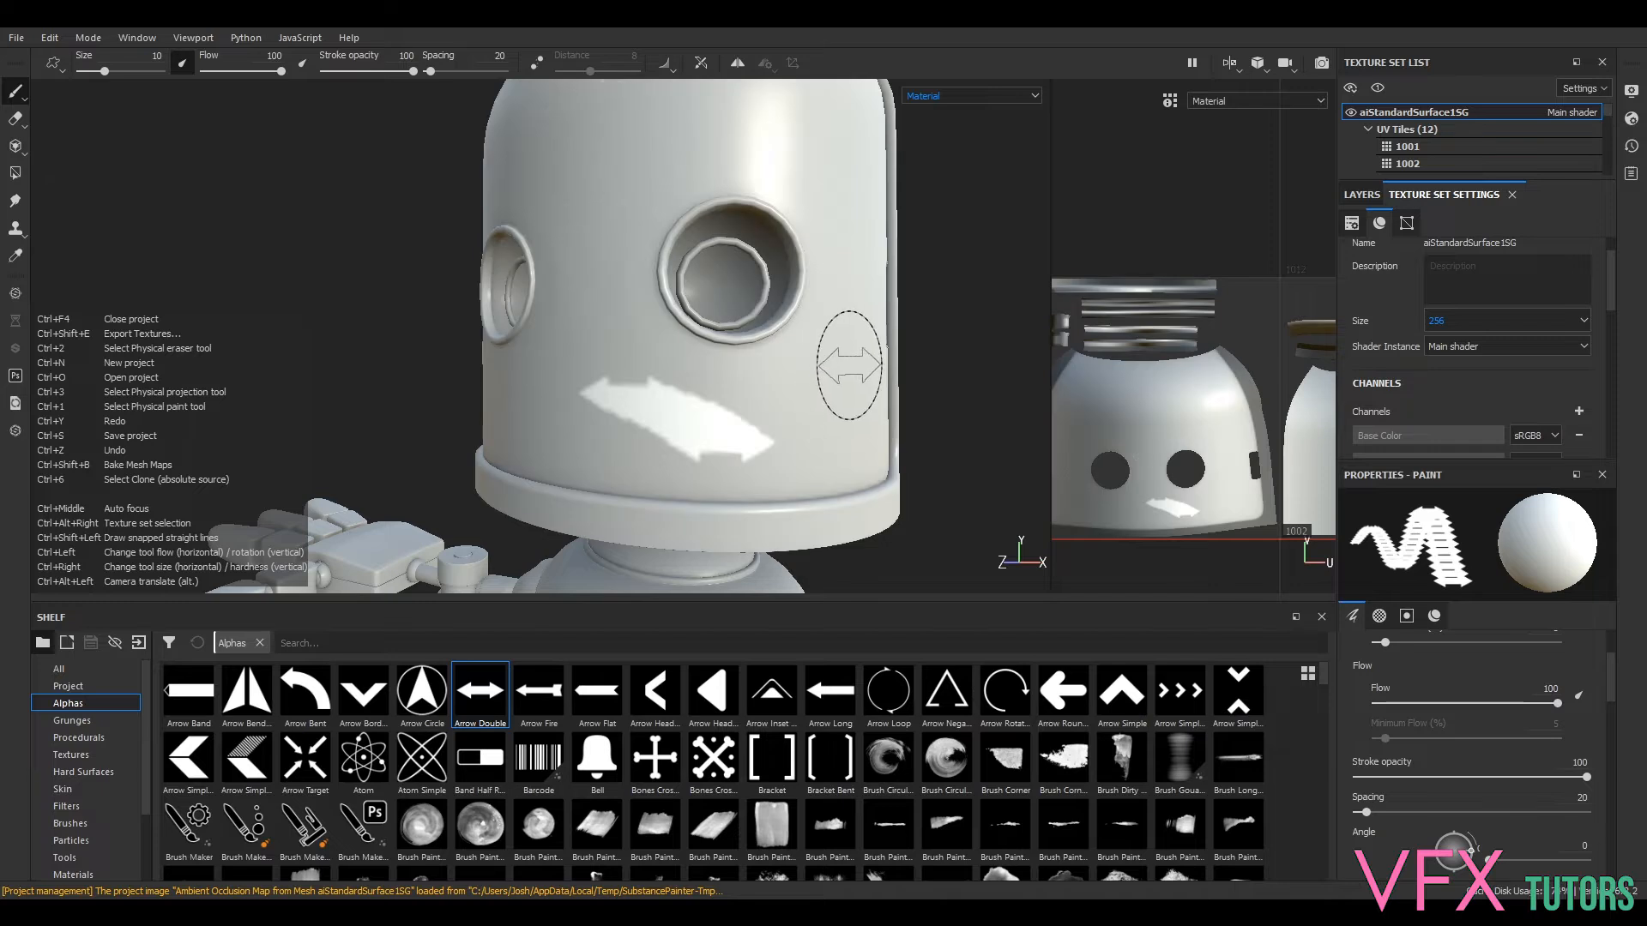
- Paint a double-arrow stroke over the mouth area and stamp the Arrow Rotate alpha between the eyes
mouse_move(626, 422)
left_mouse_down()
mouse_move(753, 478)
mouse_move(821, 446)
left_mouse_up()
left_click(1005, 693)
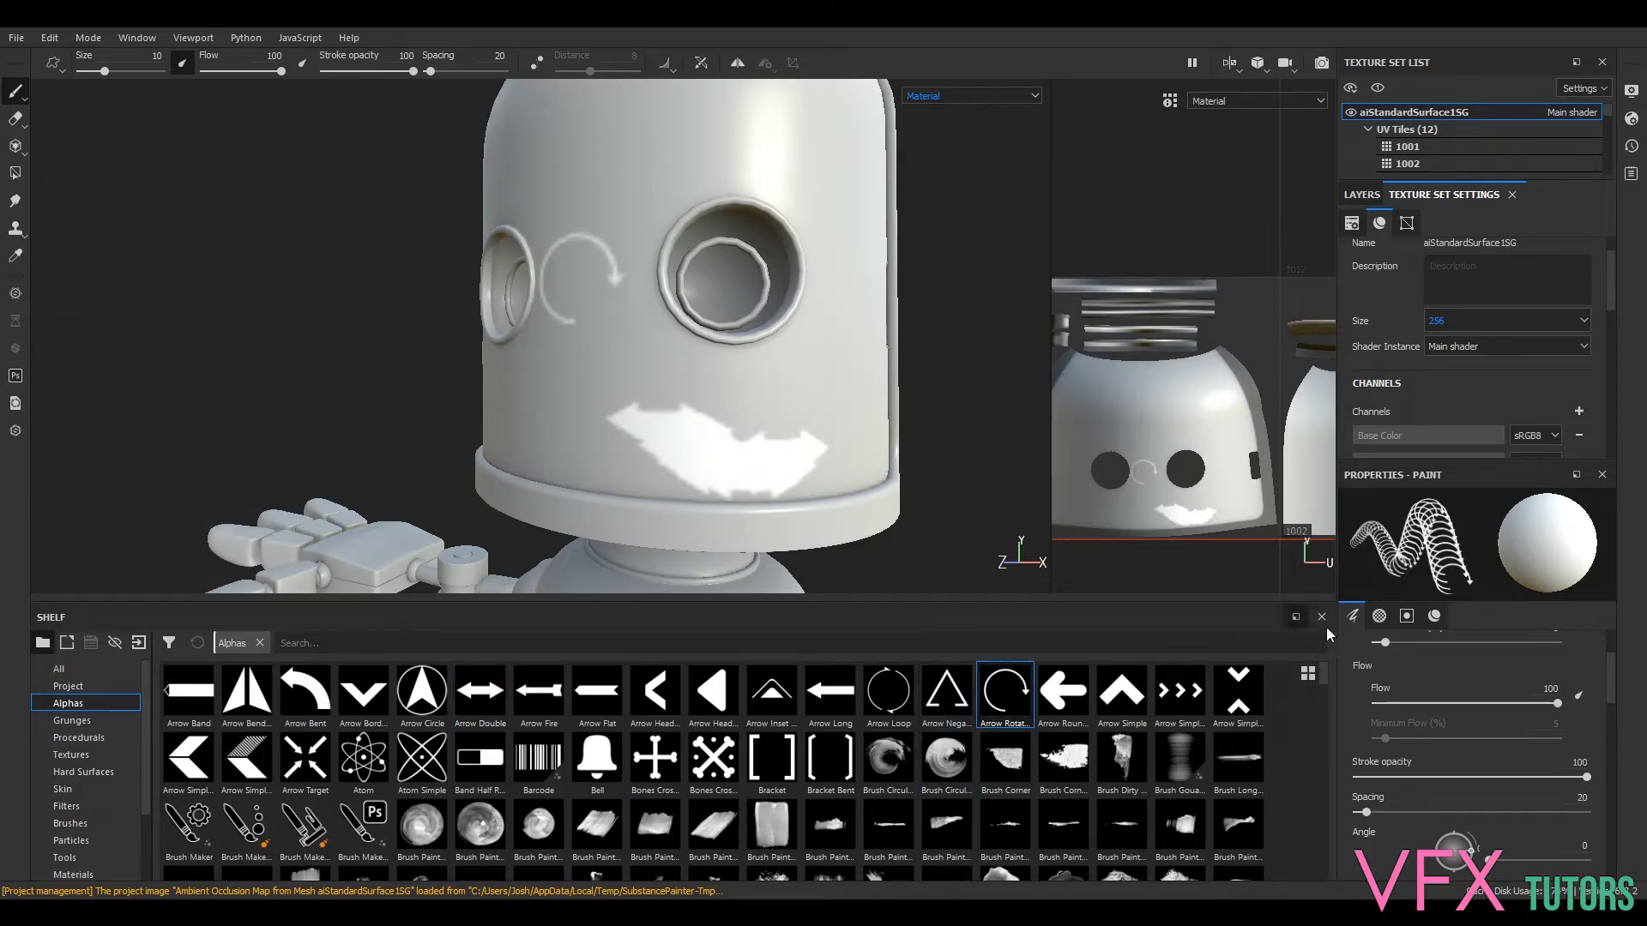
- Set the brush size to 20.36 and stamp three larger rotating arrows around the robot's eyes
scroll(1613, 677, "up", 1)
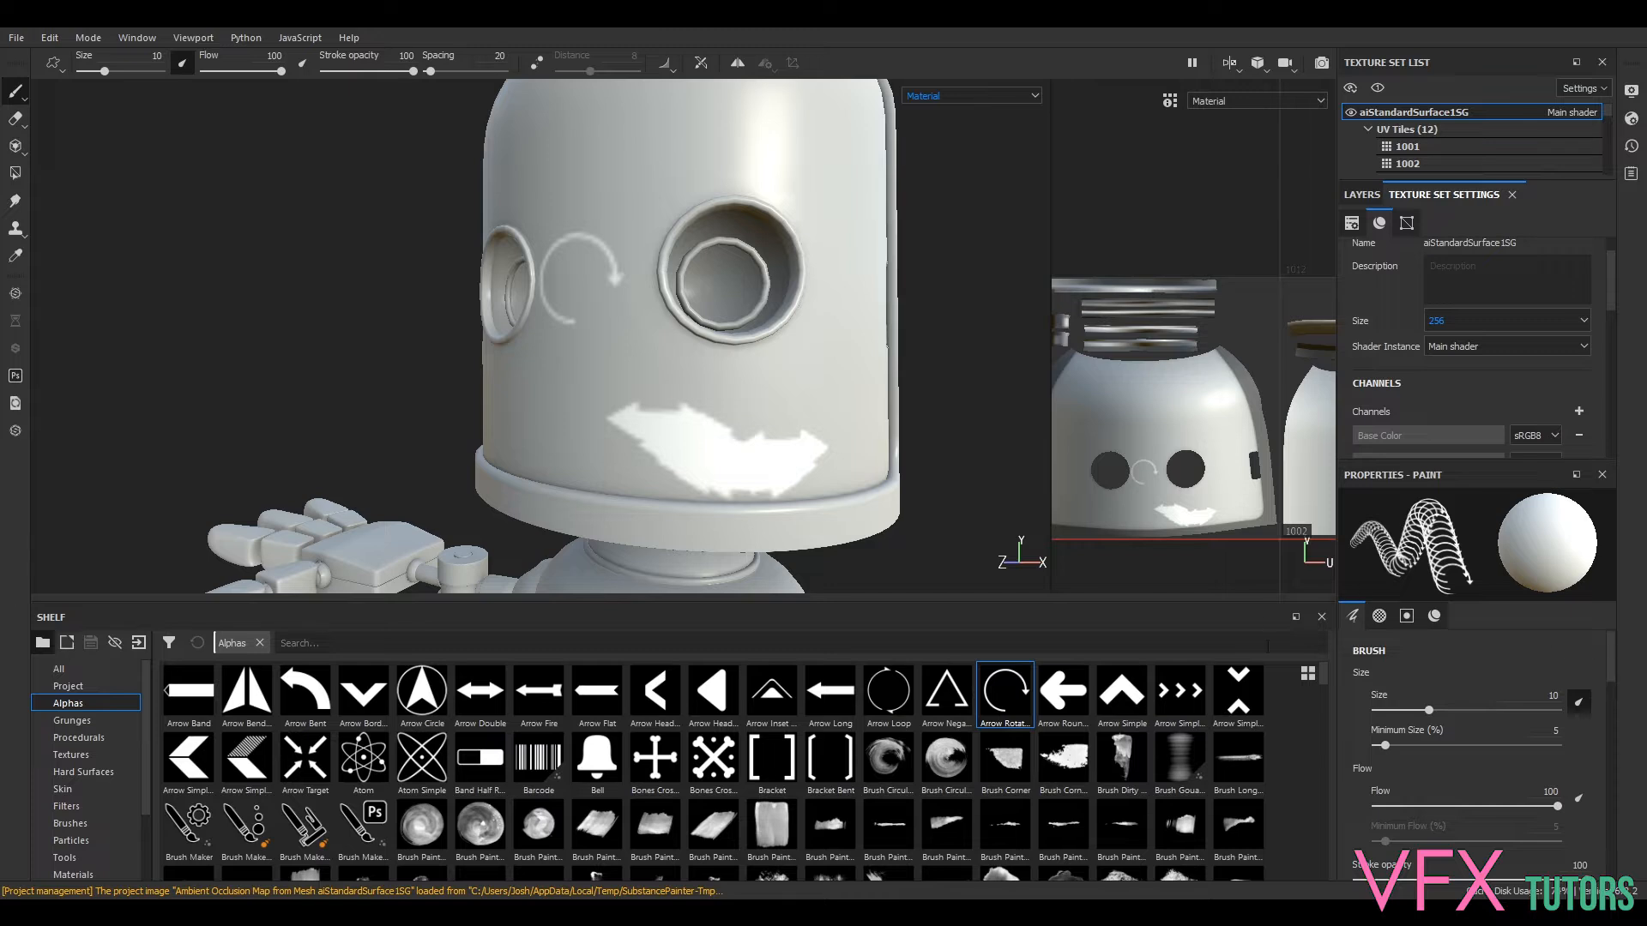
left_click_drag(1424, 711, 1454, 711)
left_click(725, 184)
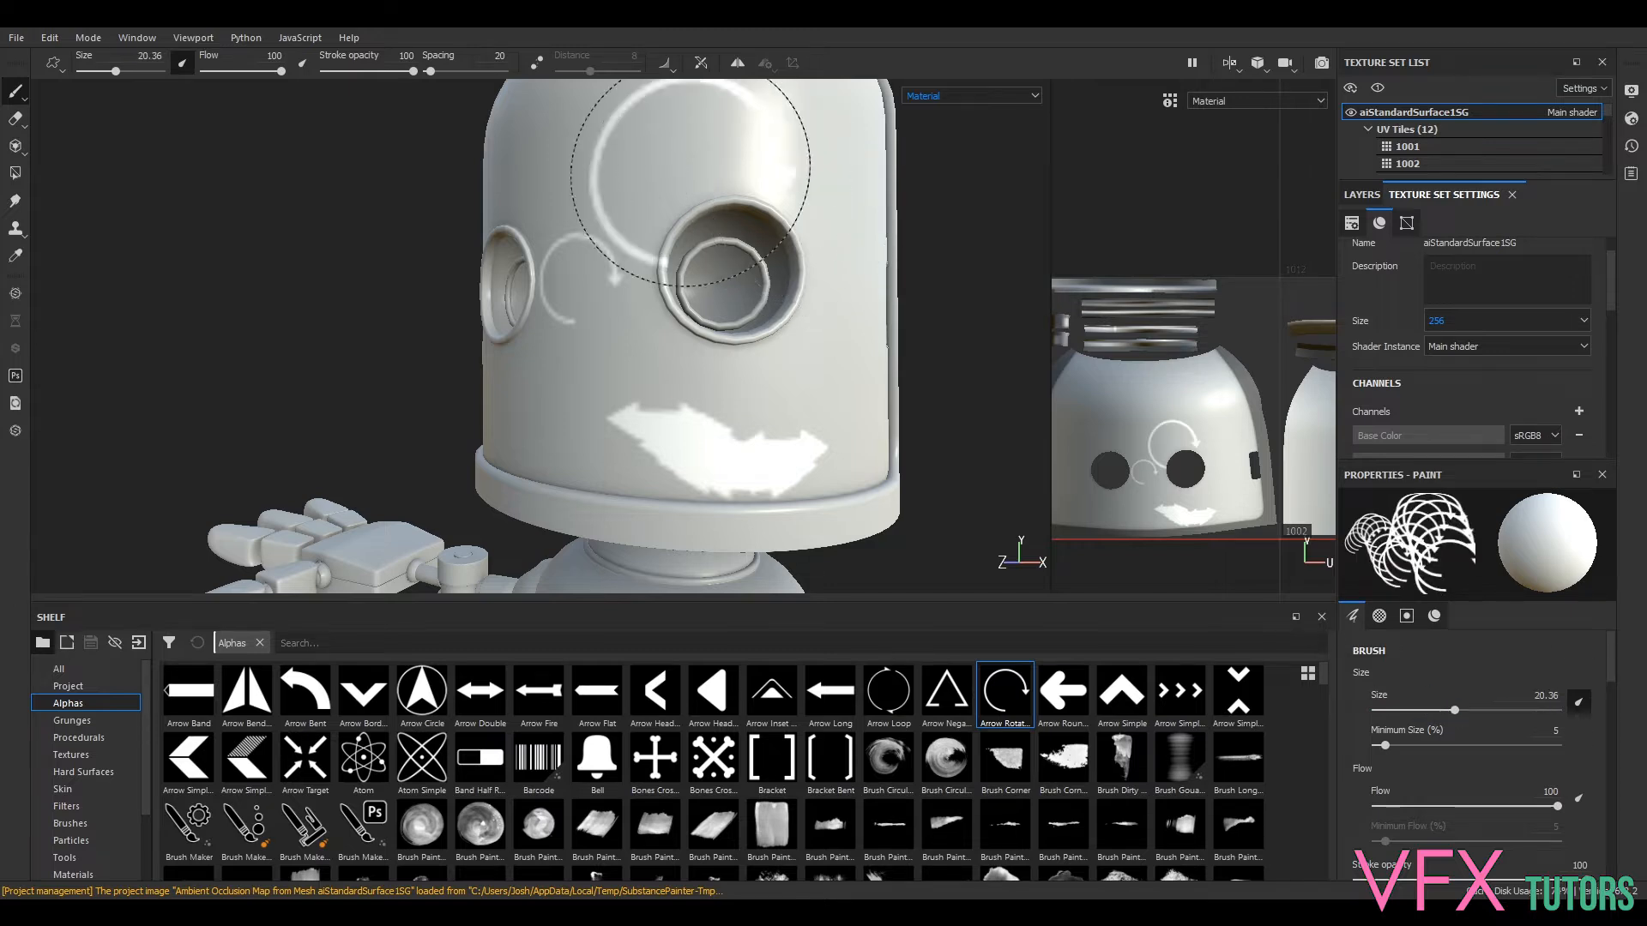
mouse_move(725, 185)
left_mouse_down("alt")
mouse_move(754, 338)
mouse_move(463, 268)
left_mouse_up("alt")
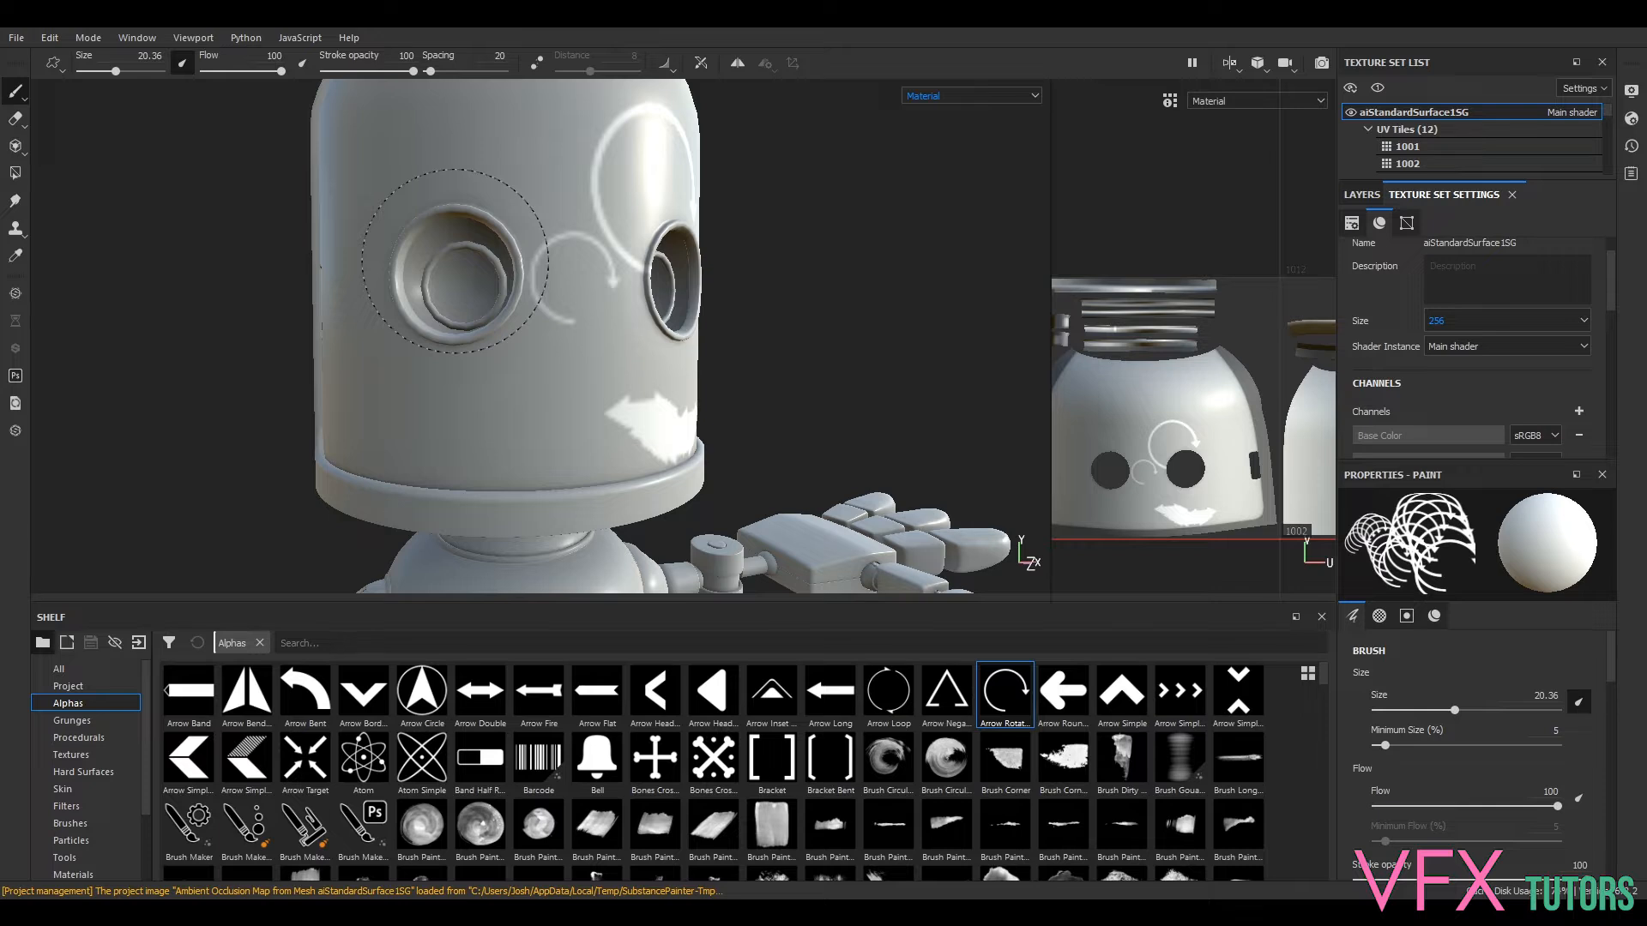
left_click(477, 381)
left_click(493, 212)
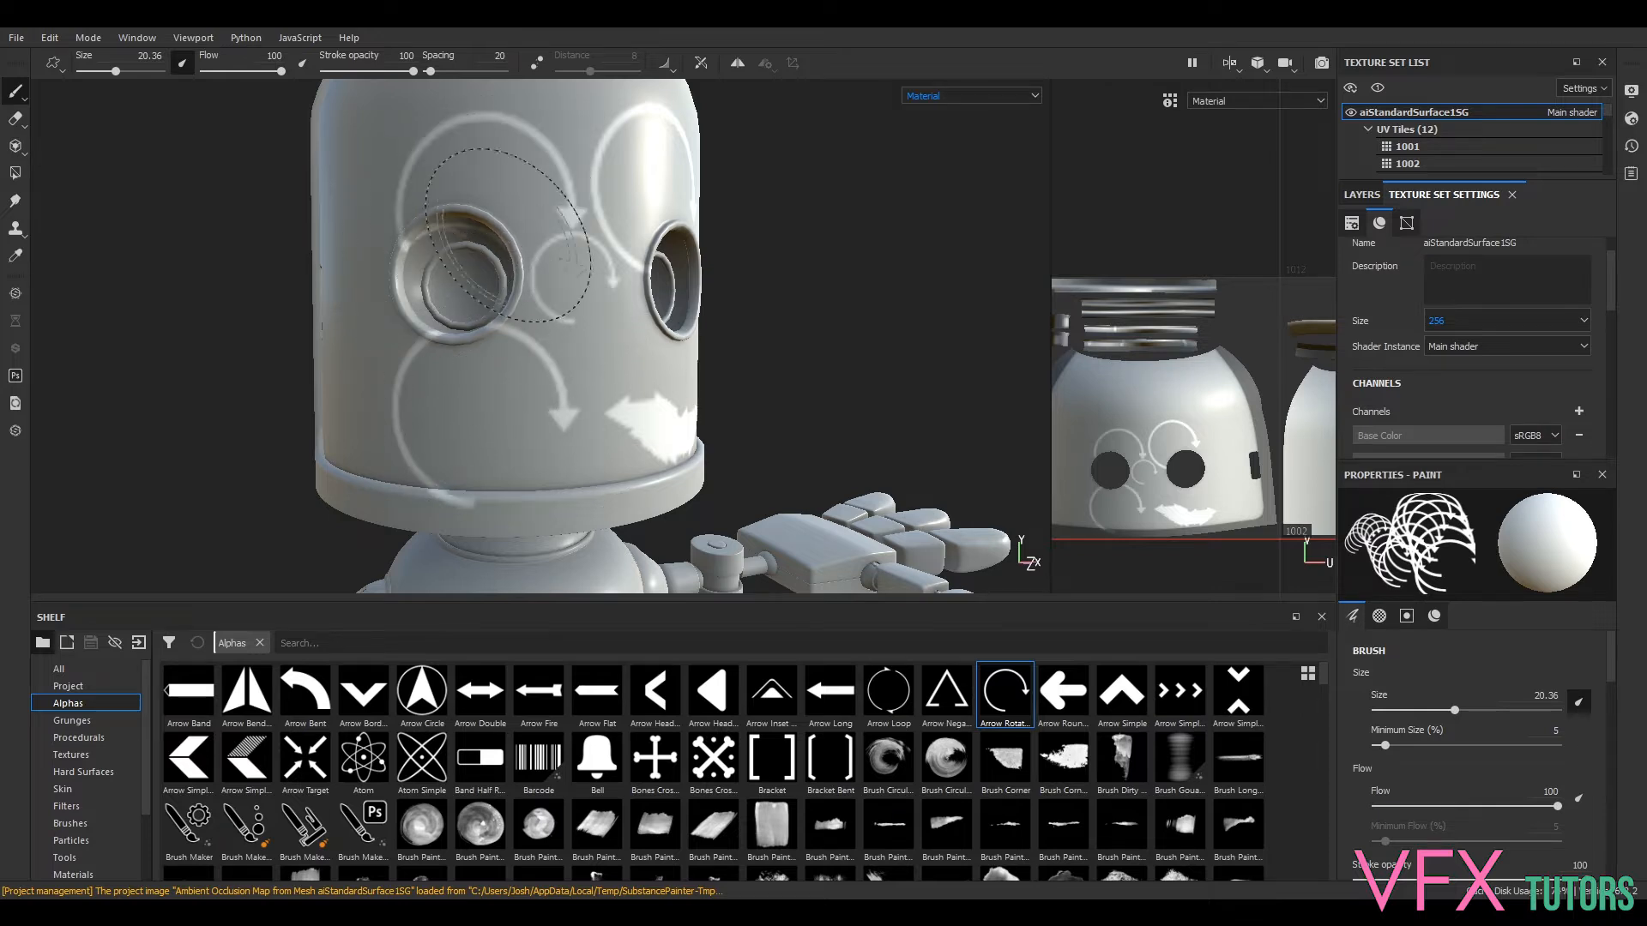
- Set the brush flow to 54 and the spacing to 115
left_click_drag(1505, 801, 1470, 801)
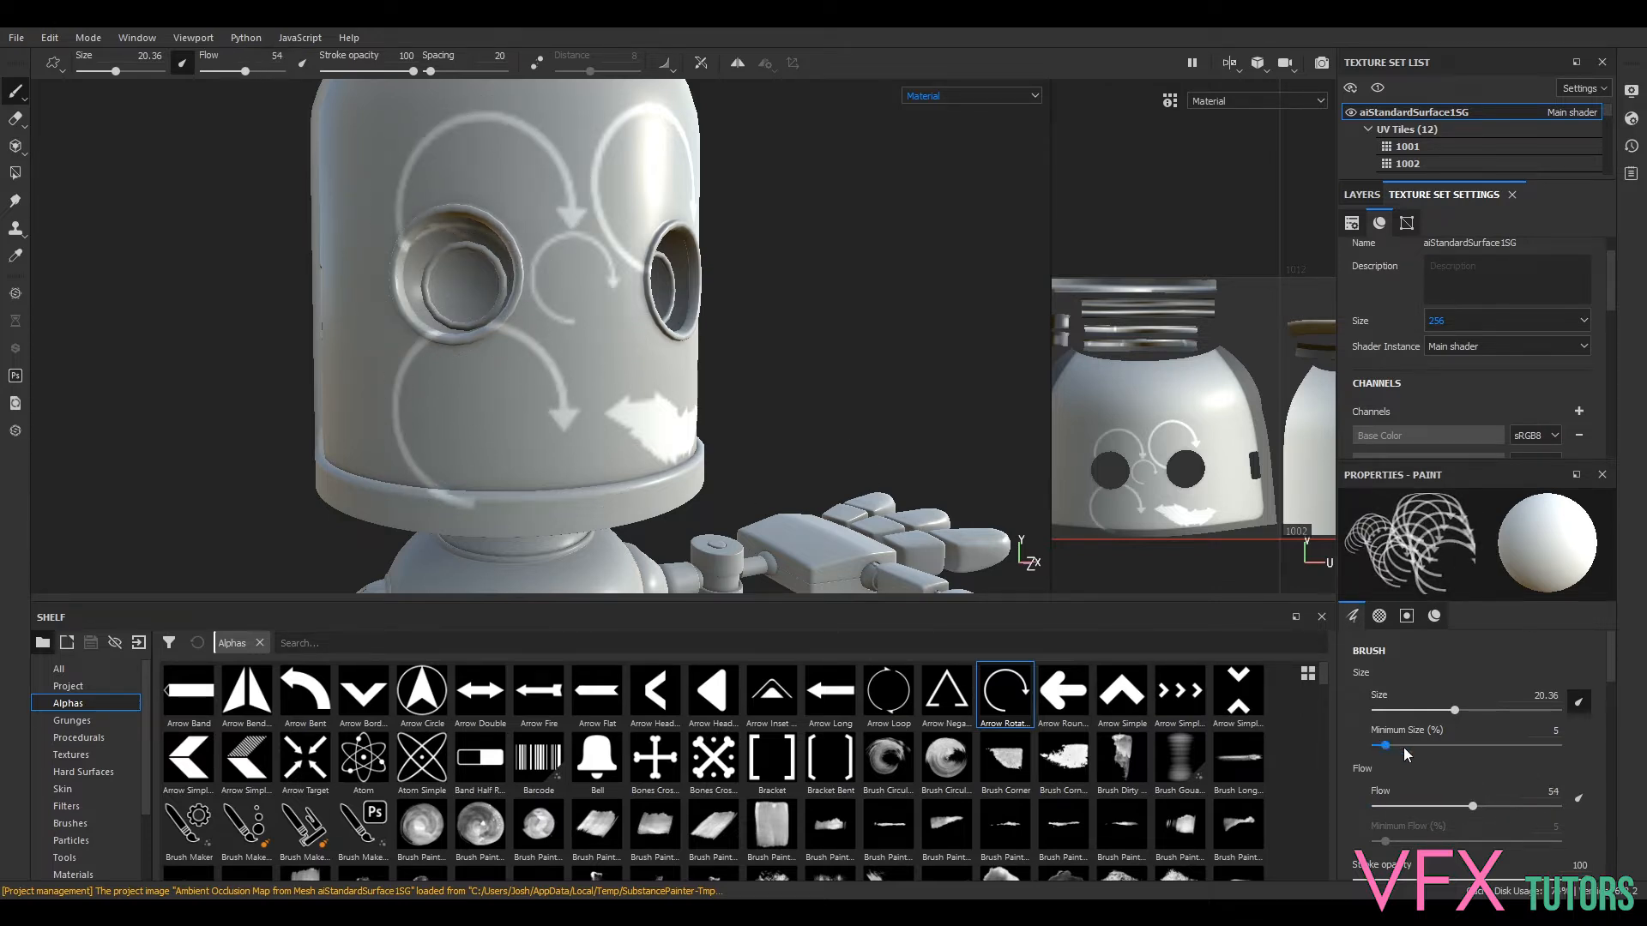
scroll(1504, 863, "down", 1)
left_click_drag(1385, 863, 1420, 868)
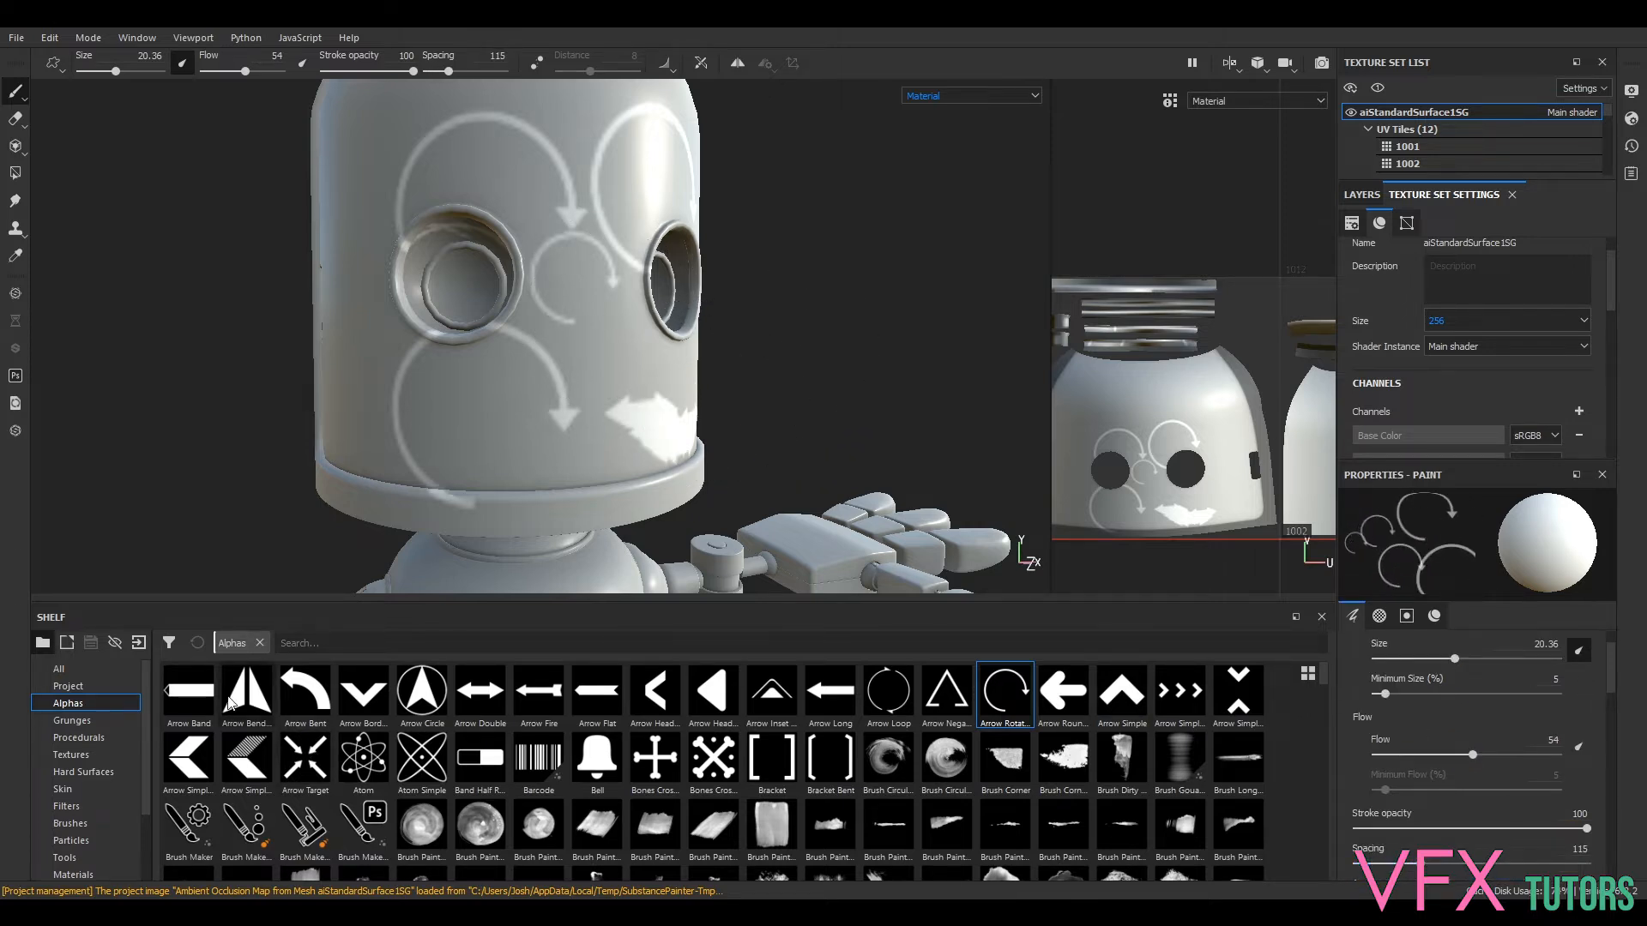
- Choose the Brush Paint Fluid alpha and paint a test stroke across the robot's face
left_click(776, 825)
mouse_move(367, 390)
left_mouse_down()
mouse_move(487, 397)
mouse_move(665, 342)
left_mouse_up()
- Undo all remaining test strokes and stamps on the robot's head
key("ctrl+z")
key("ctrl+z")
key("ctrl+z")
key("ctrl+z")
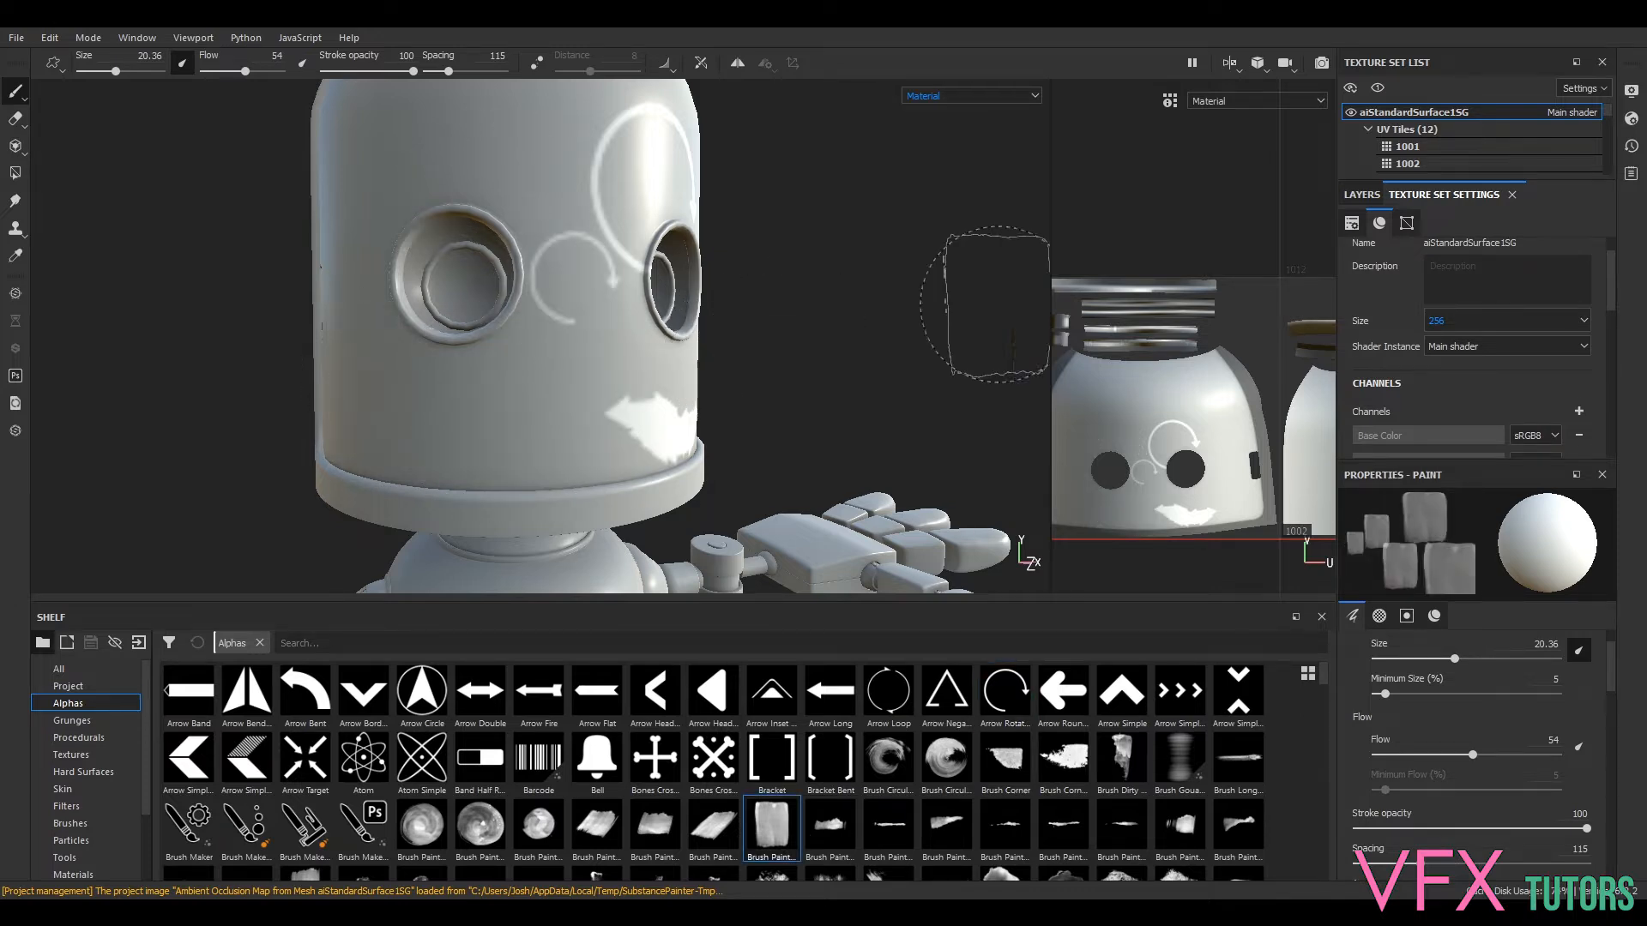
key("ctrl+z")
key("ctrl+z")
left_click_drag(919, 228, 773, 262, "alt")
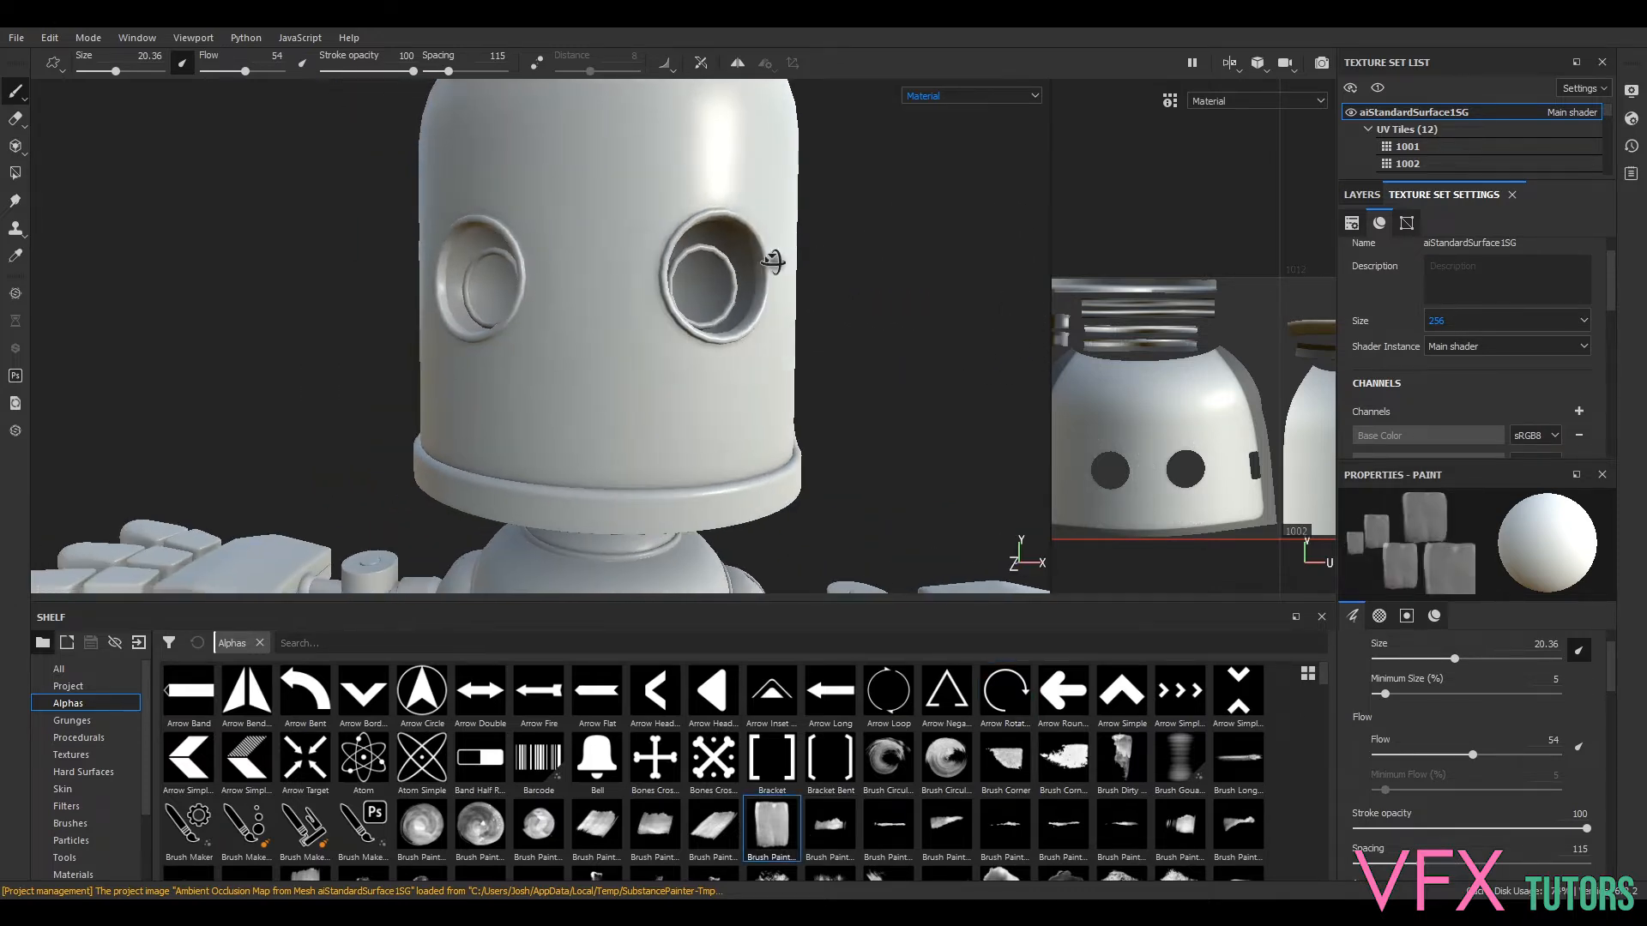
- Browse the shelf's Grunges, Procedurals, Textures and Hard Surfaces categories
left_click(72, 720)
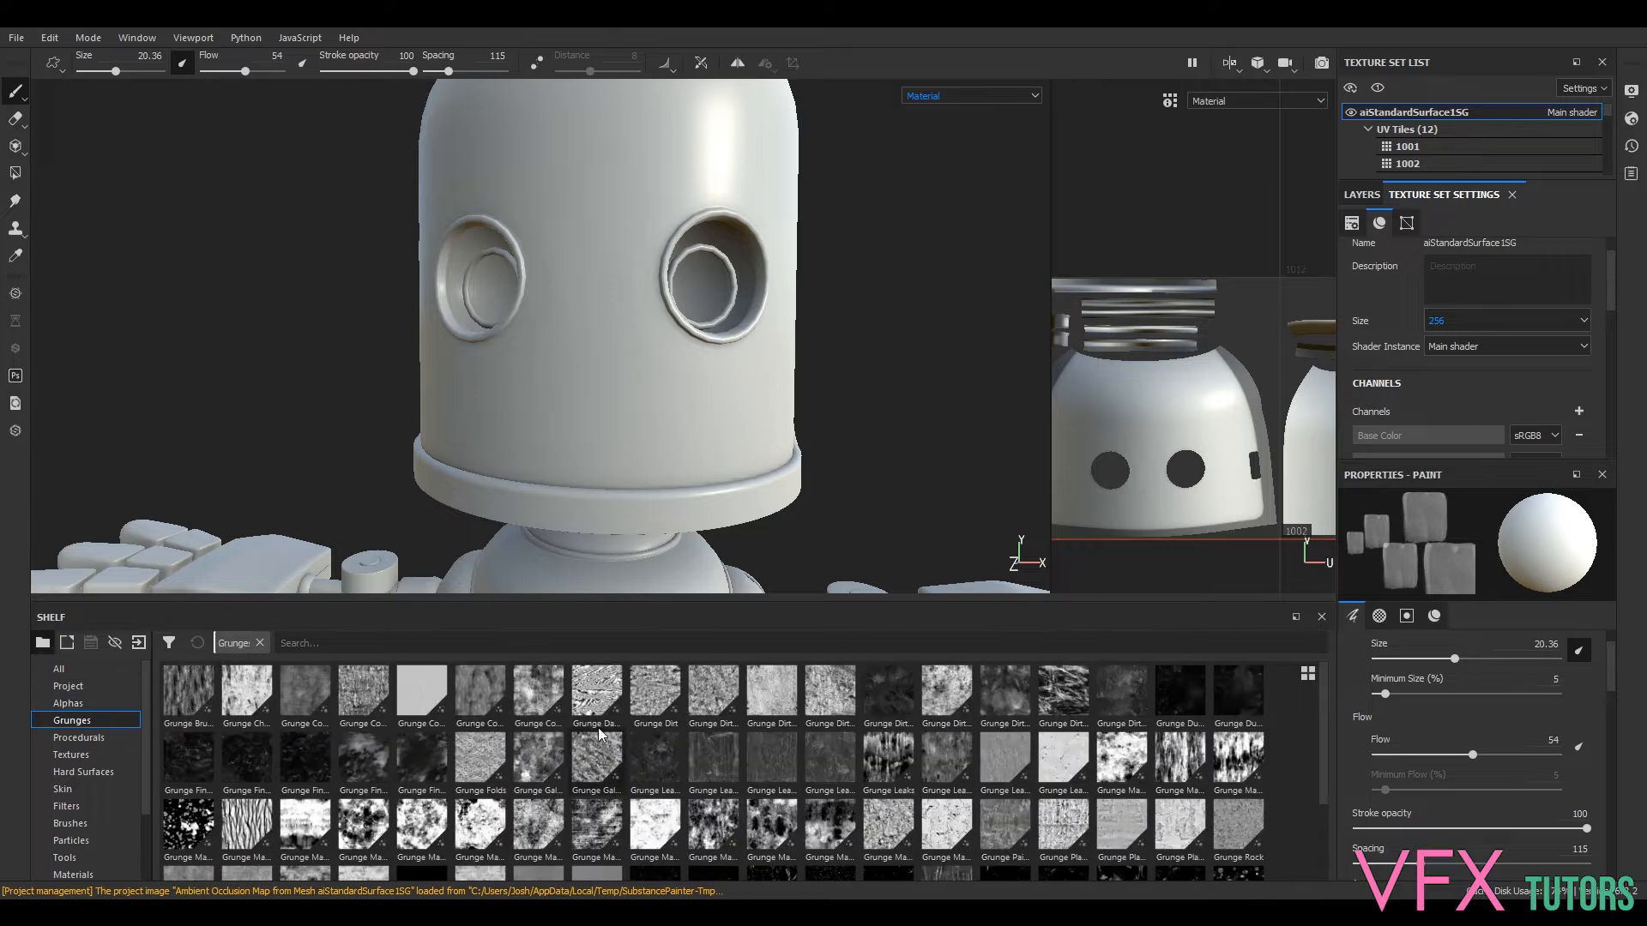
left_click(655, 759)
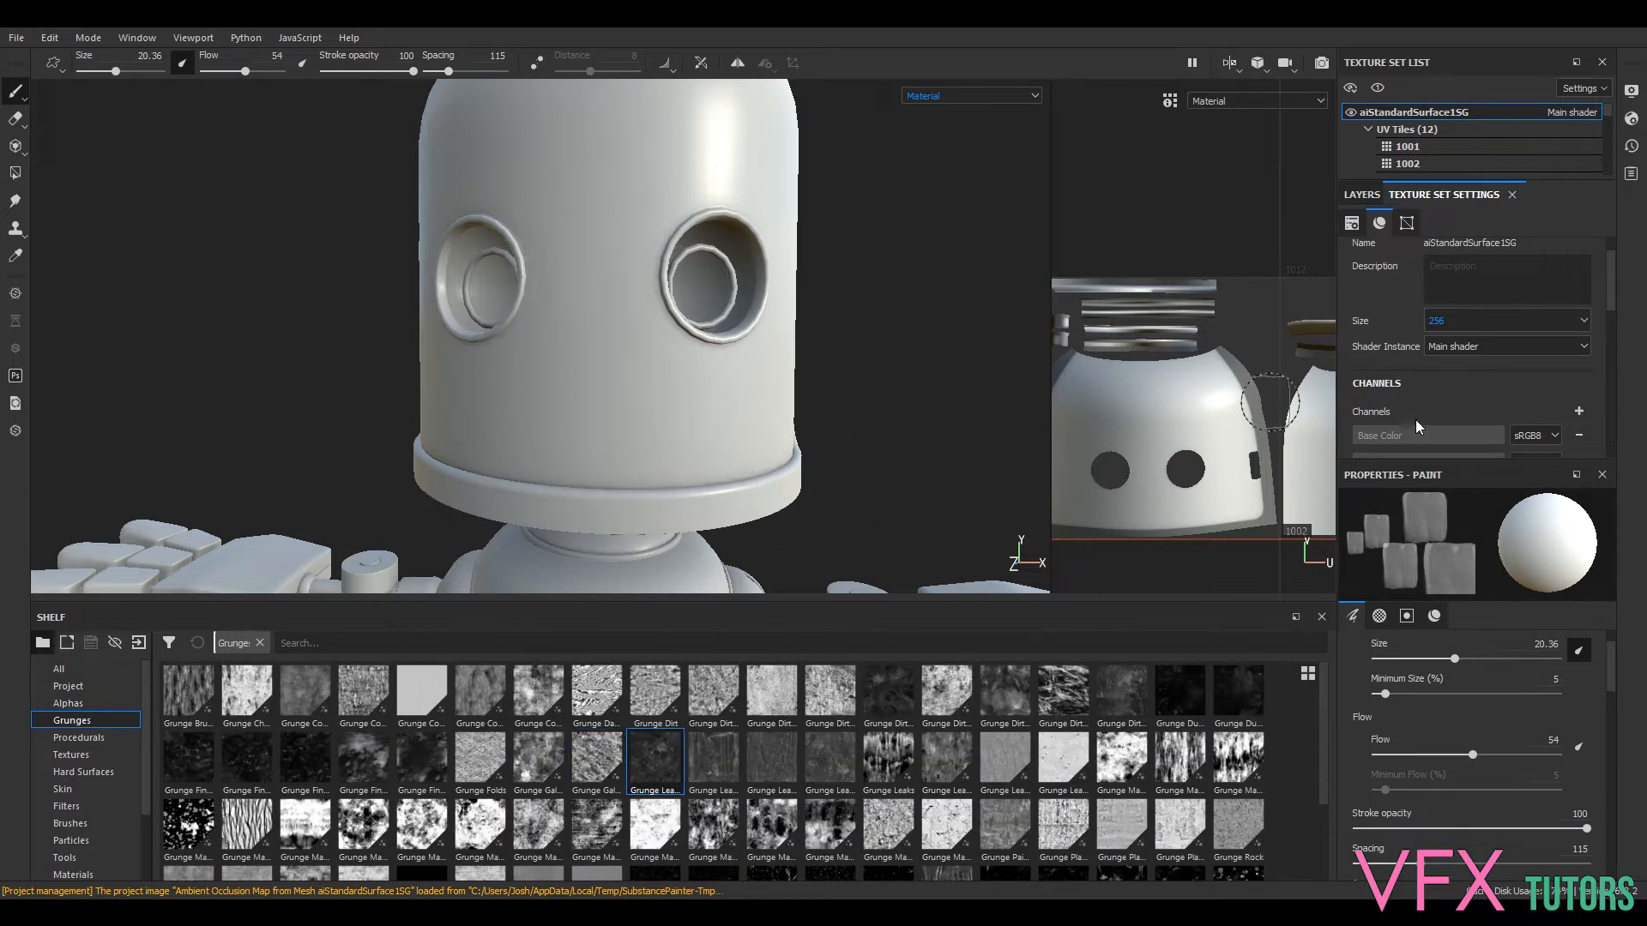
scroll(896, 787, "down", 2)
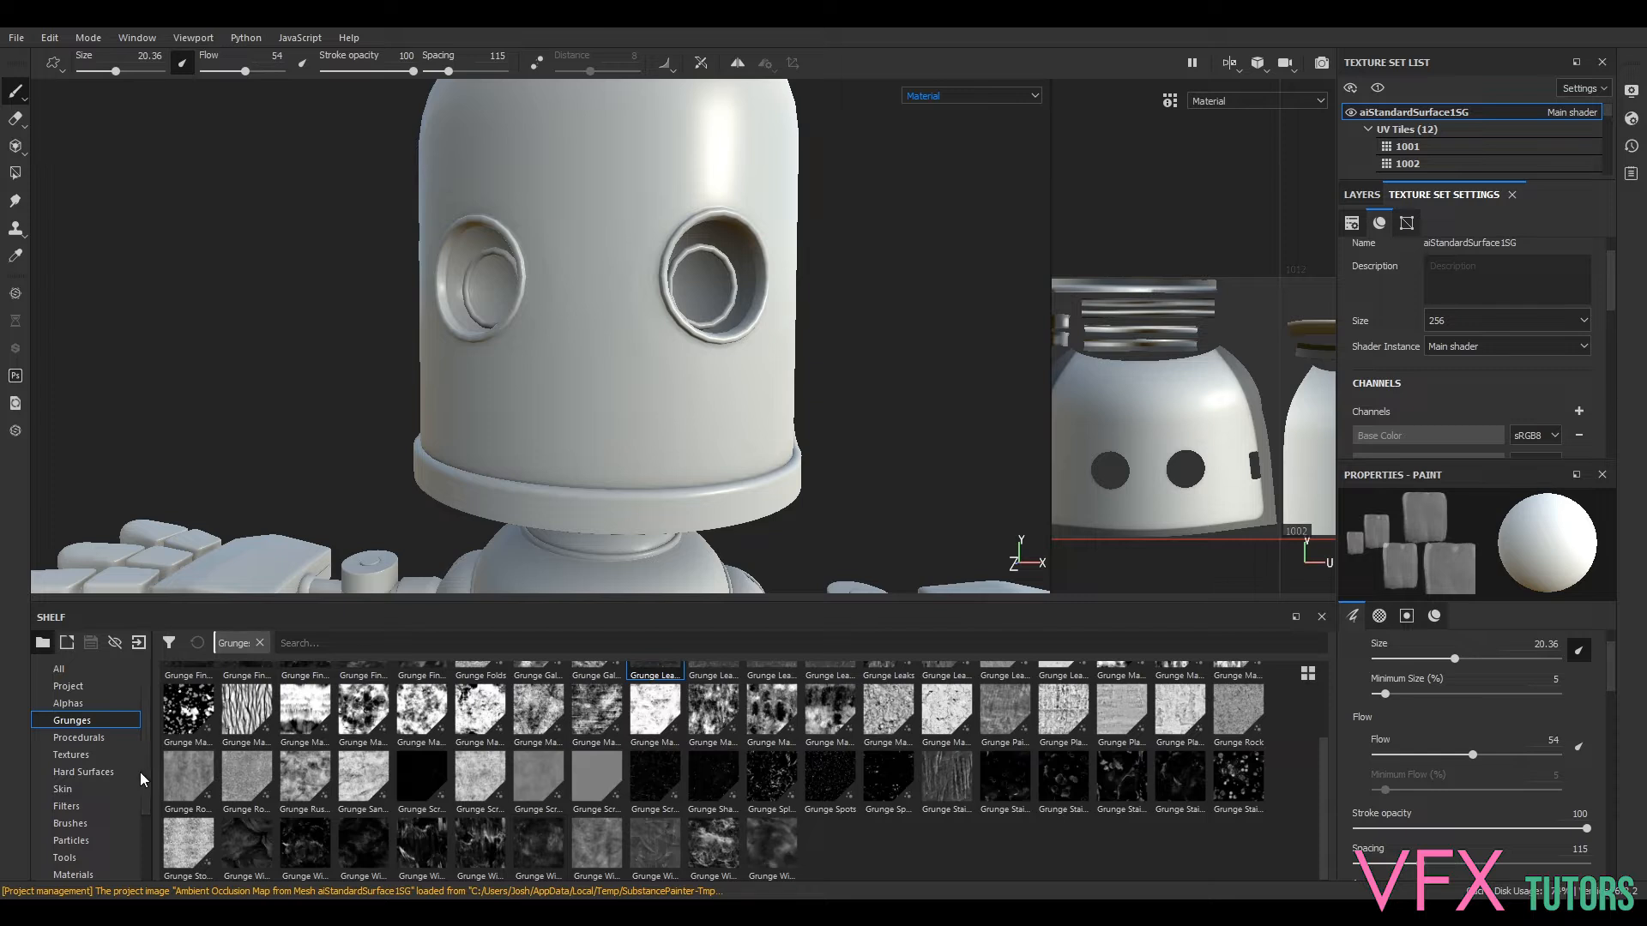
left_click(93, 740)
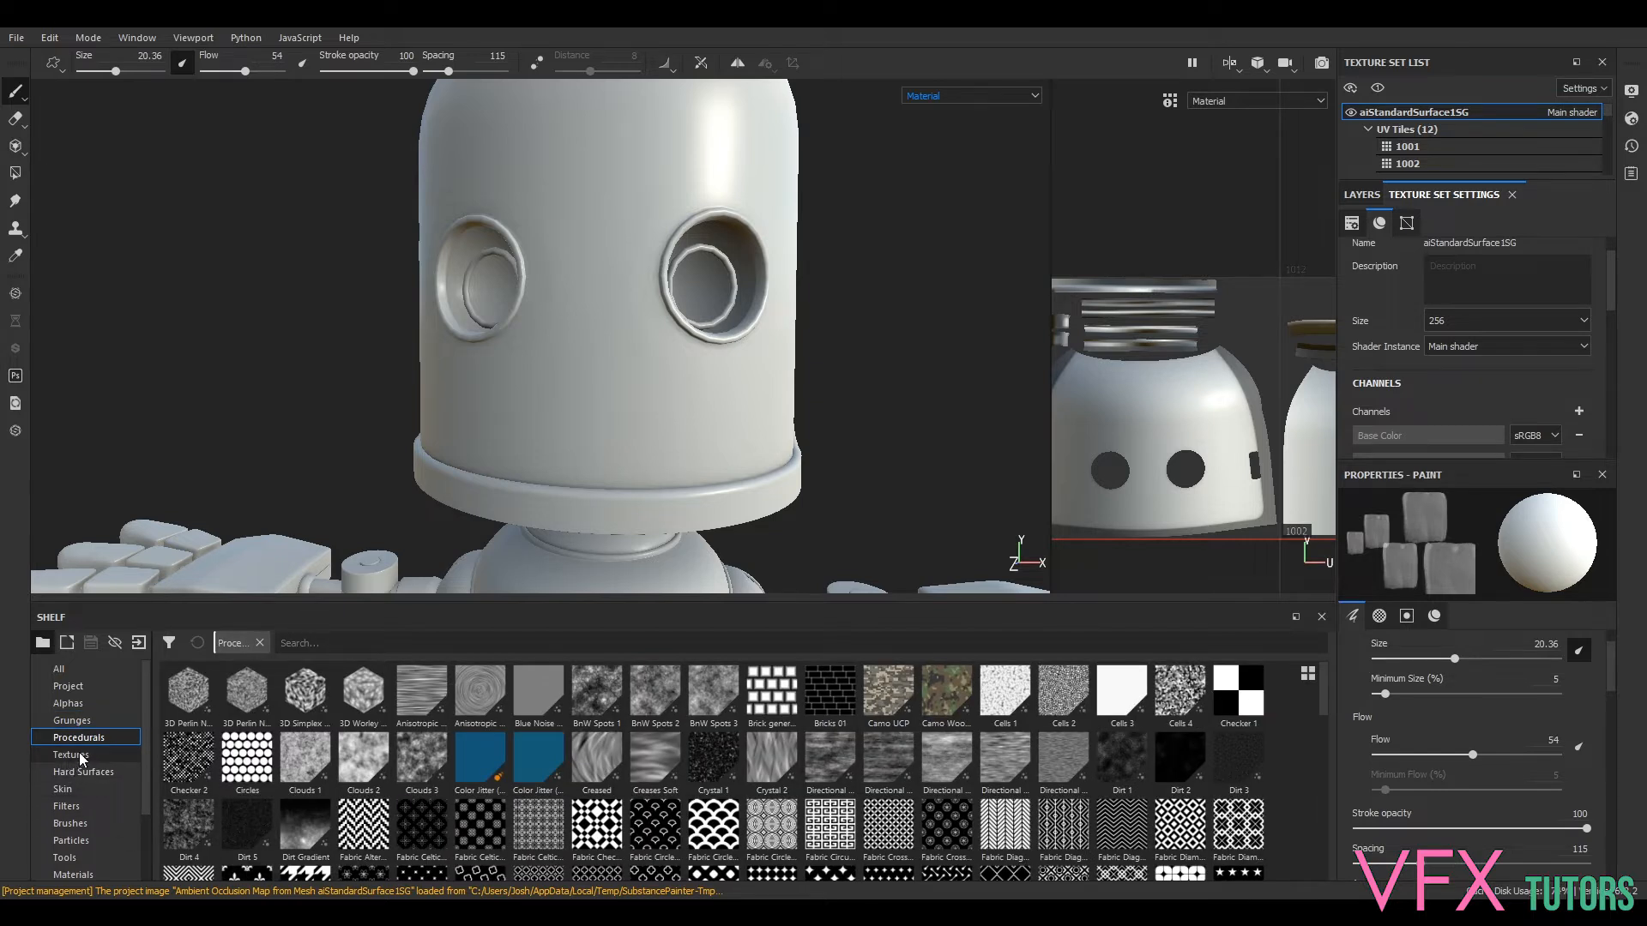
left_click(82, 756)
left_click(98, 774)
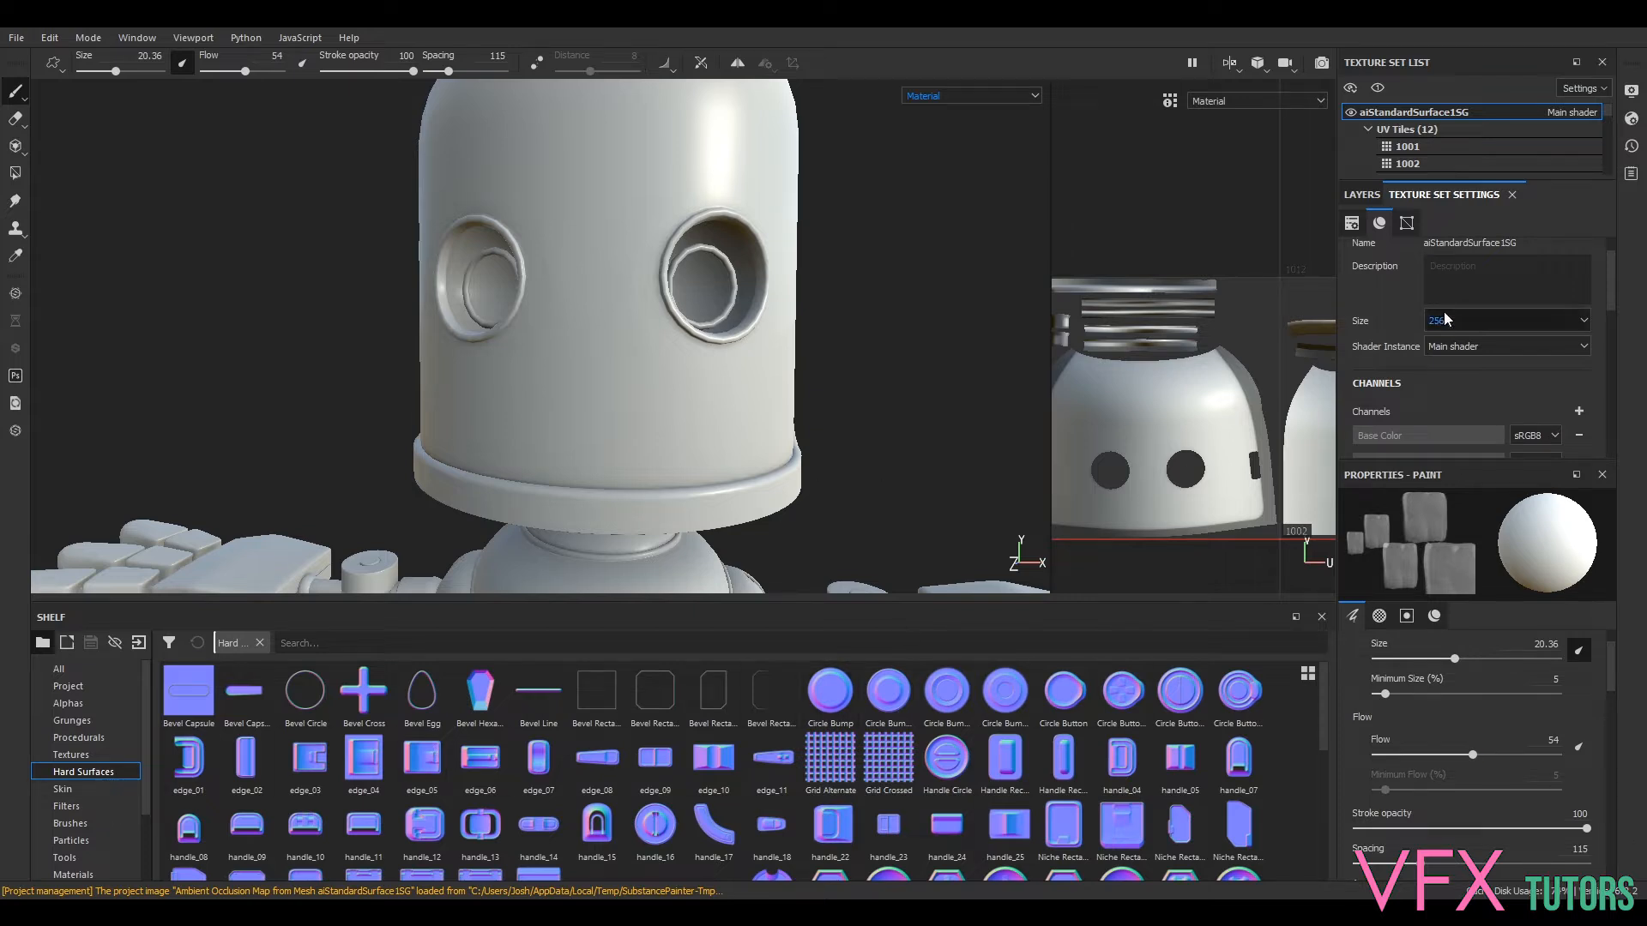
- Review the paint tool's brush, alpha, stencil and material properties
mouse_move(1619, 286)
left_mouse_down()
mouse_move(1623, 414)
mouse_move(1632, 266)
left_mouse_up()
left_click_drag(1609, 682, 1635, 844)
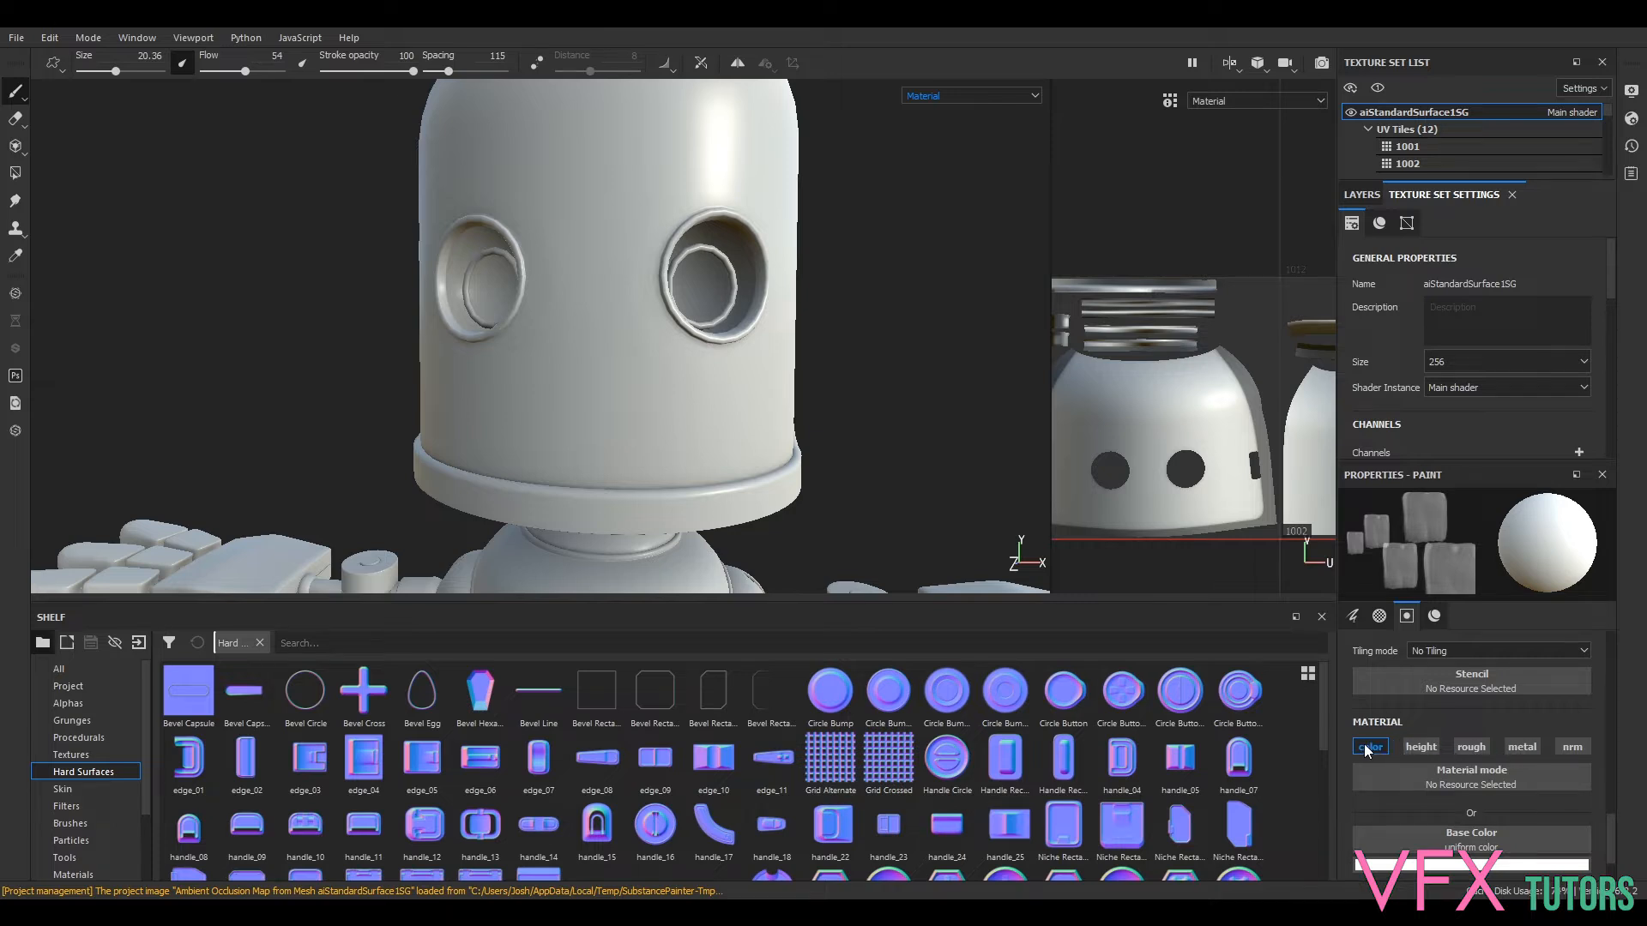
mouse_move(1608, 821)
left_mouse_down()
mouse_move(1613, 845)
mouse_move(1618, 630)
left_mouse_up()
left_click(1381, 616)
left_click(1413, 616)
left_click(1353, 615)
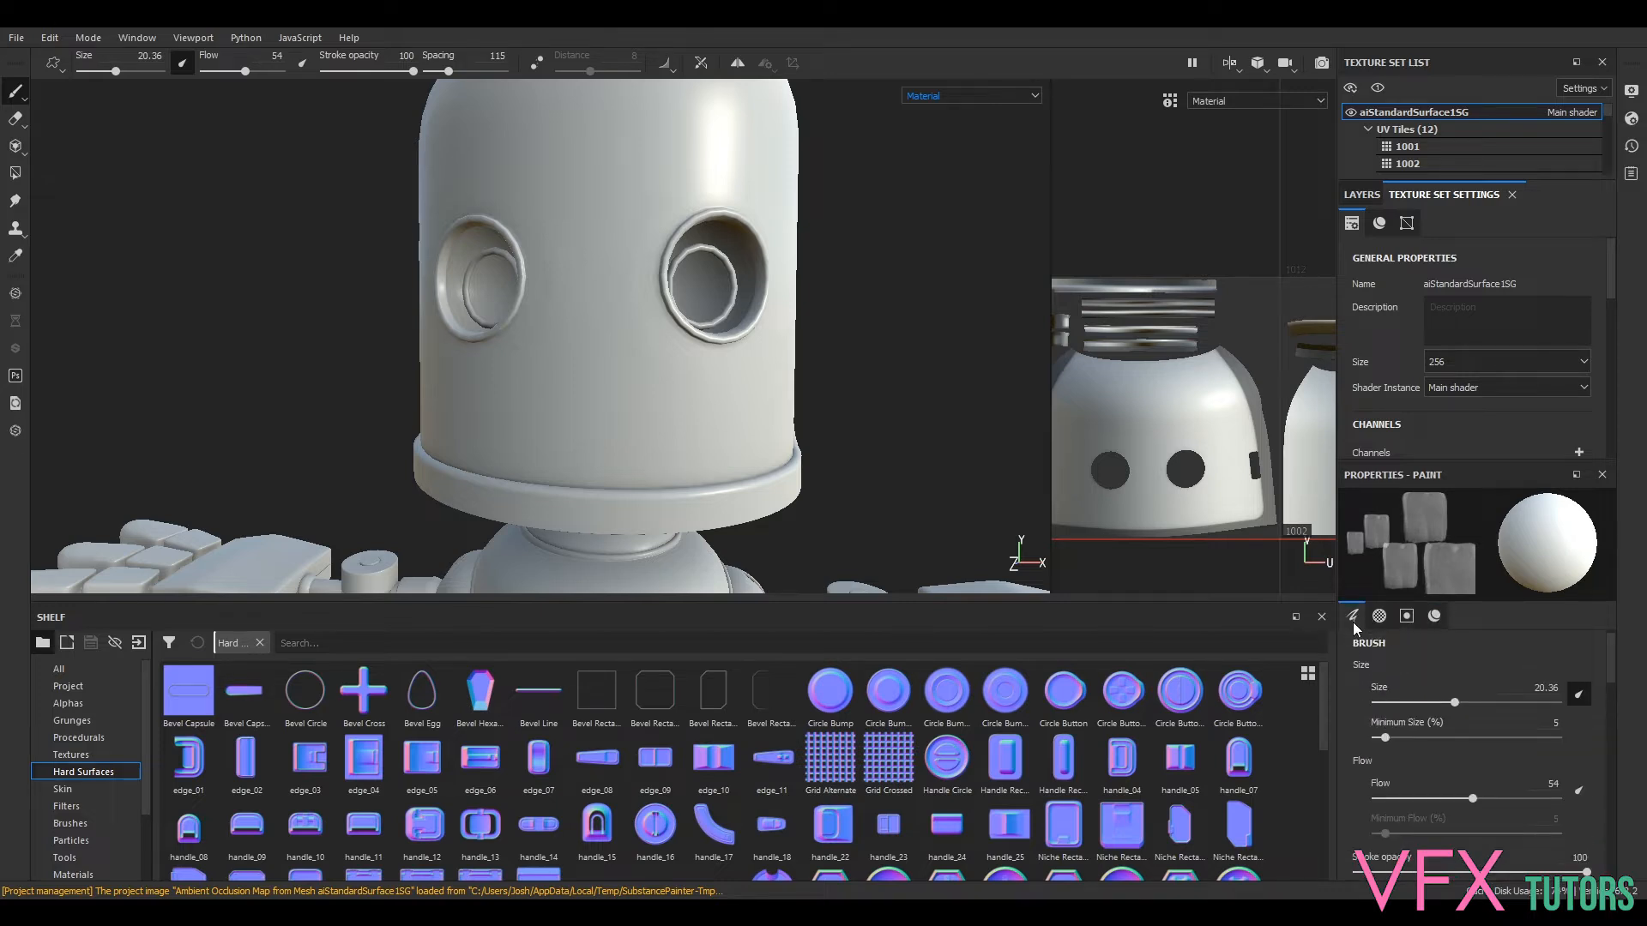
left_click(1379, 616)
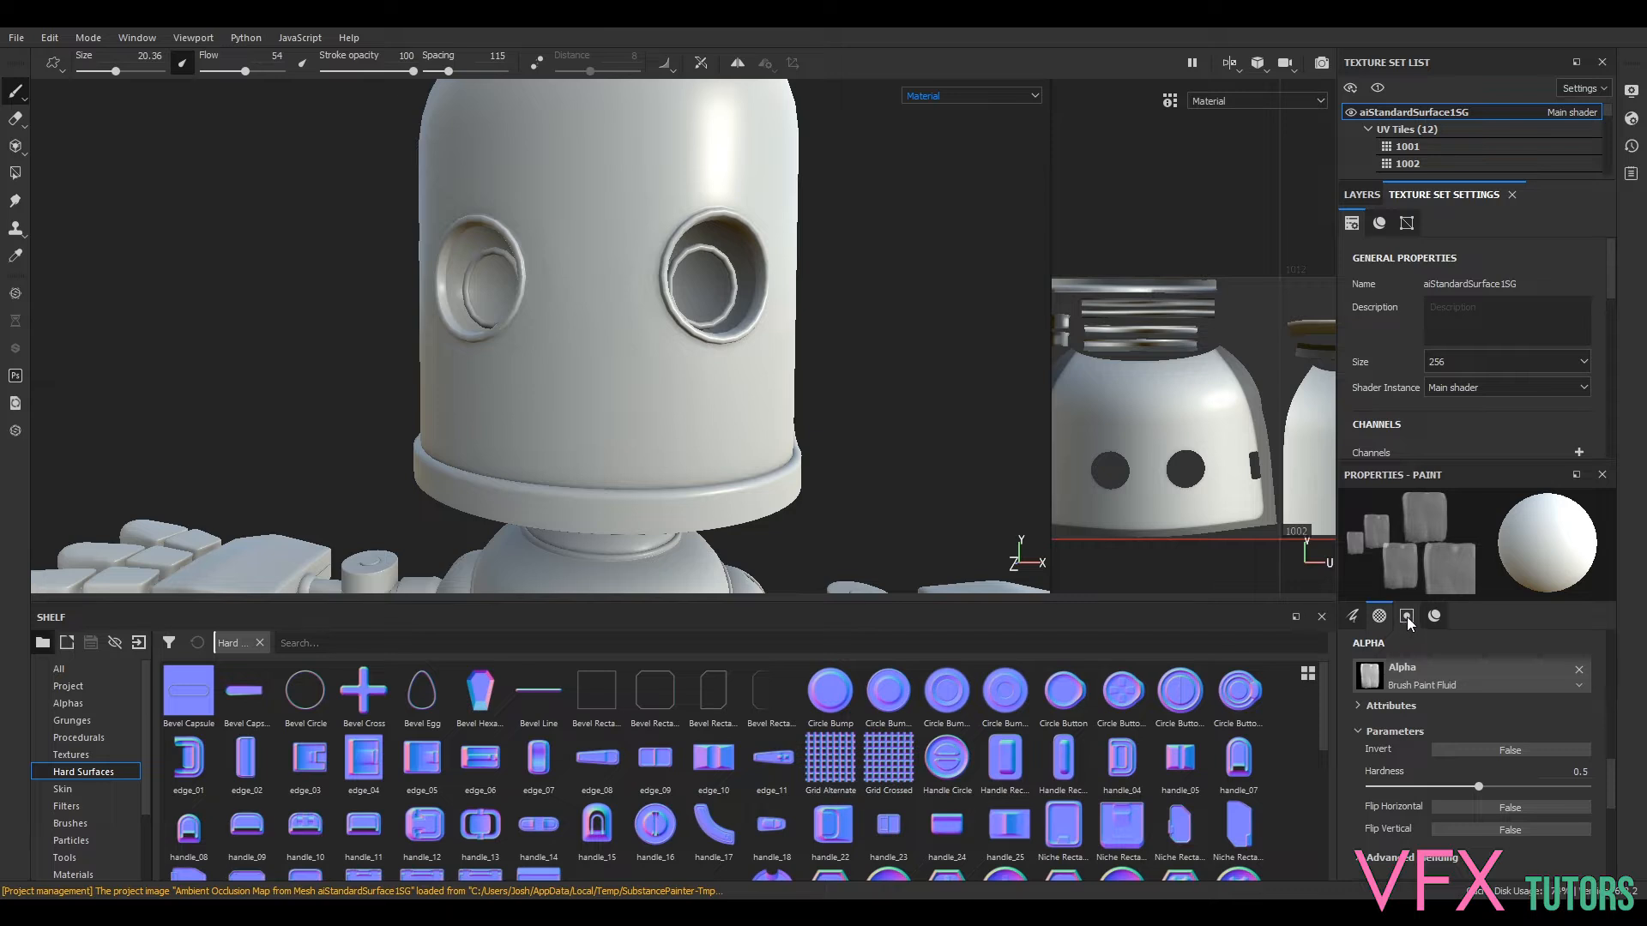
left_click(1407, 617)
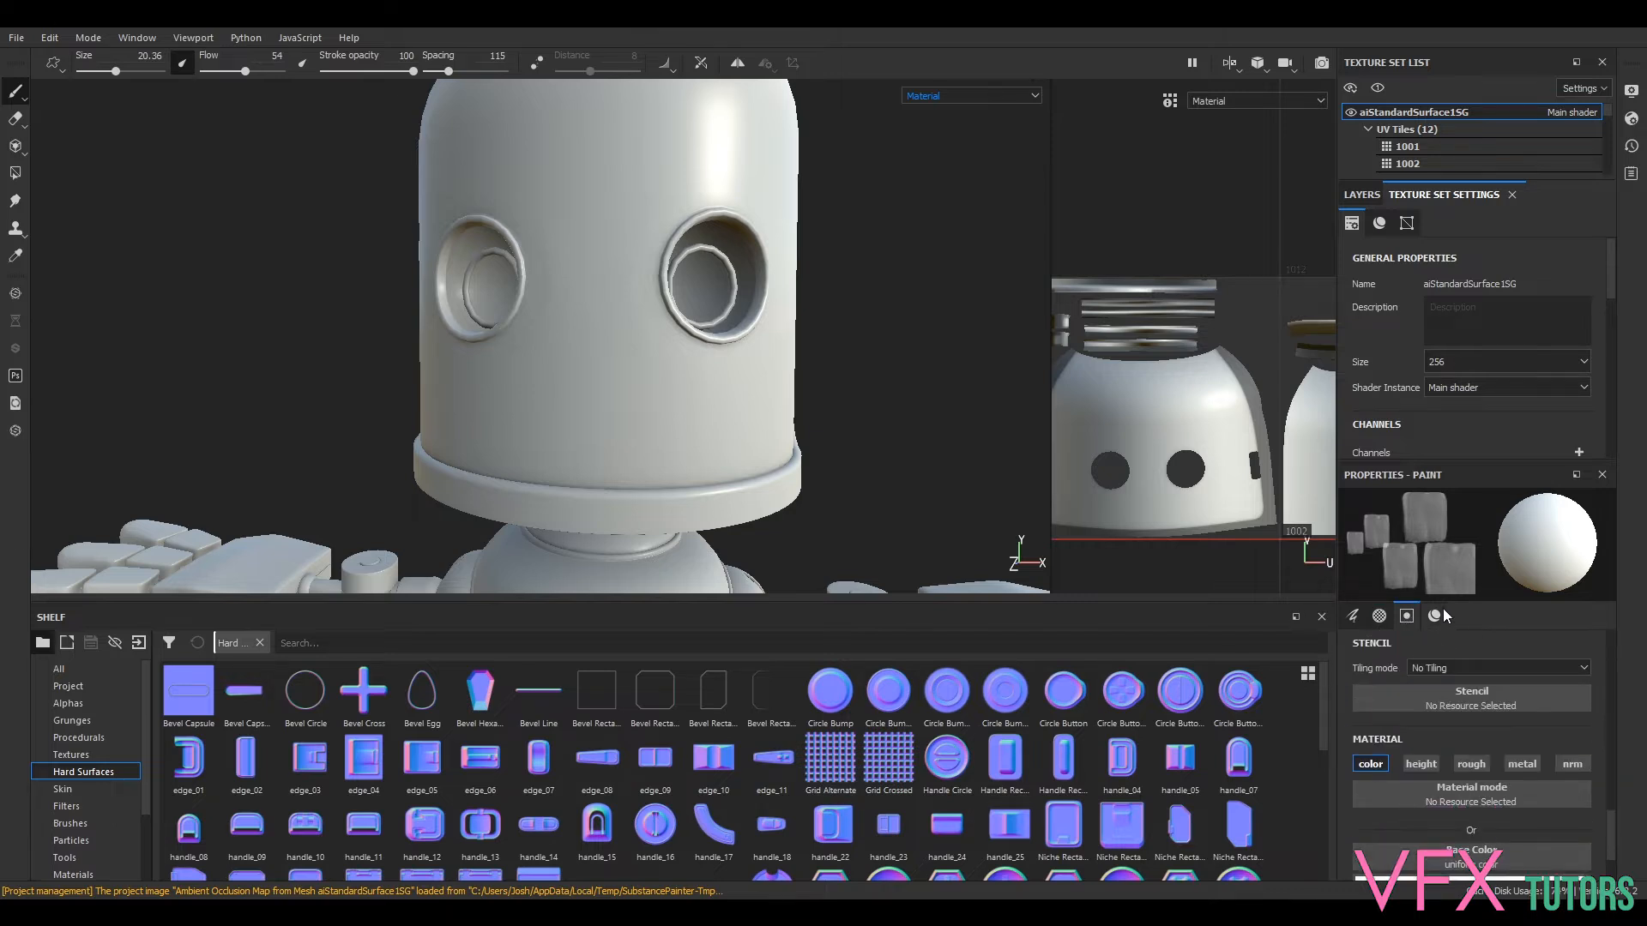
left_click(1435, 615)
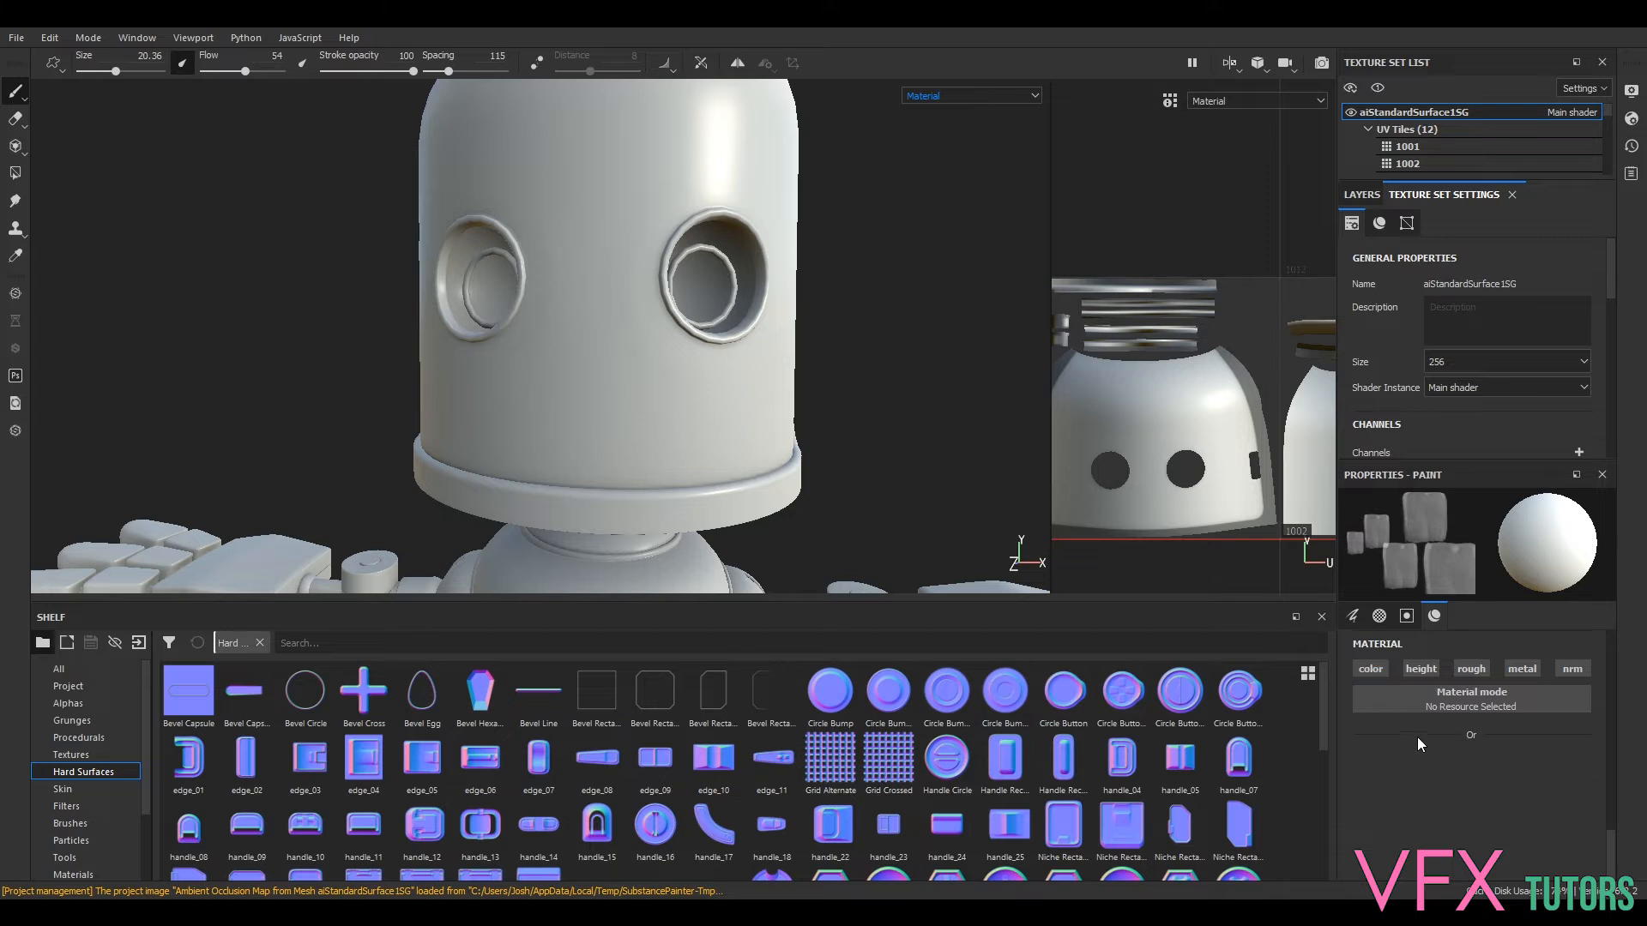
- Paint a white base color test stroke between the robot's eyes and undo it
left_click_drag(566, 347, 639, 337)
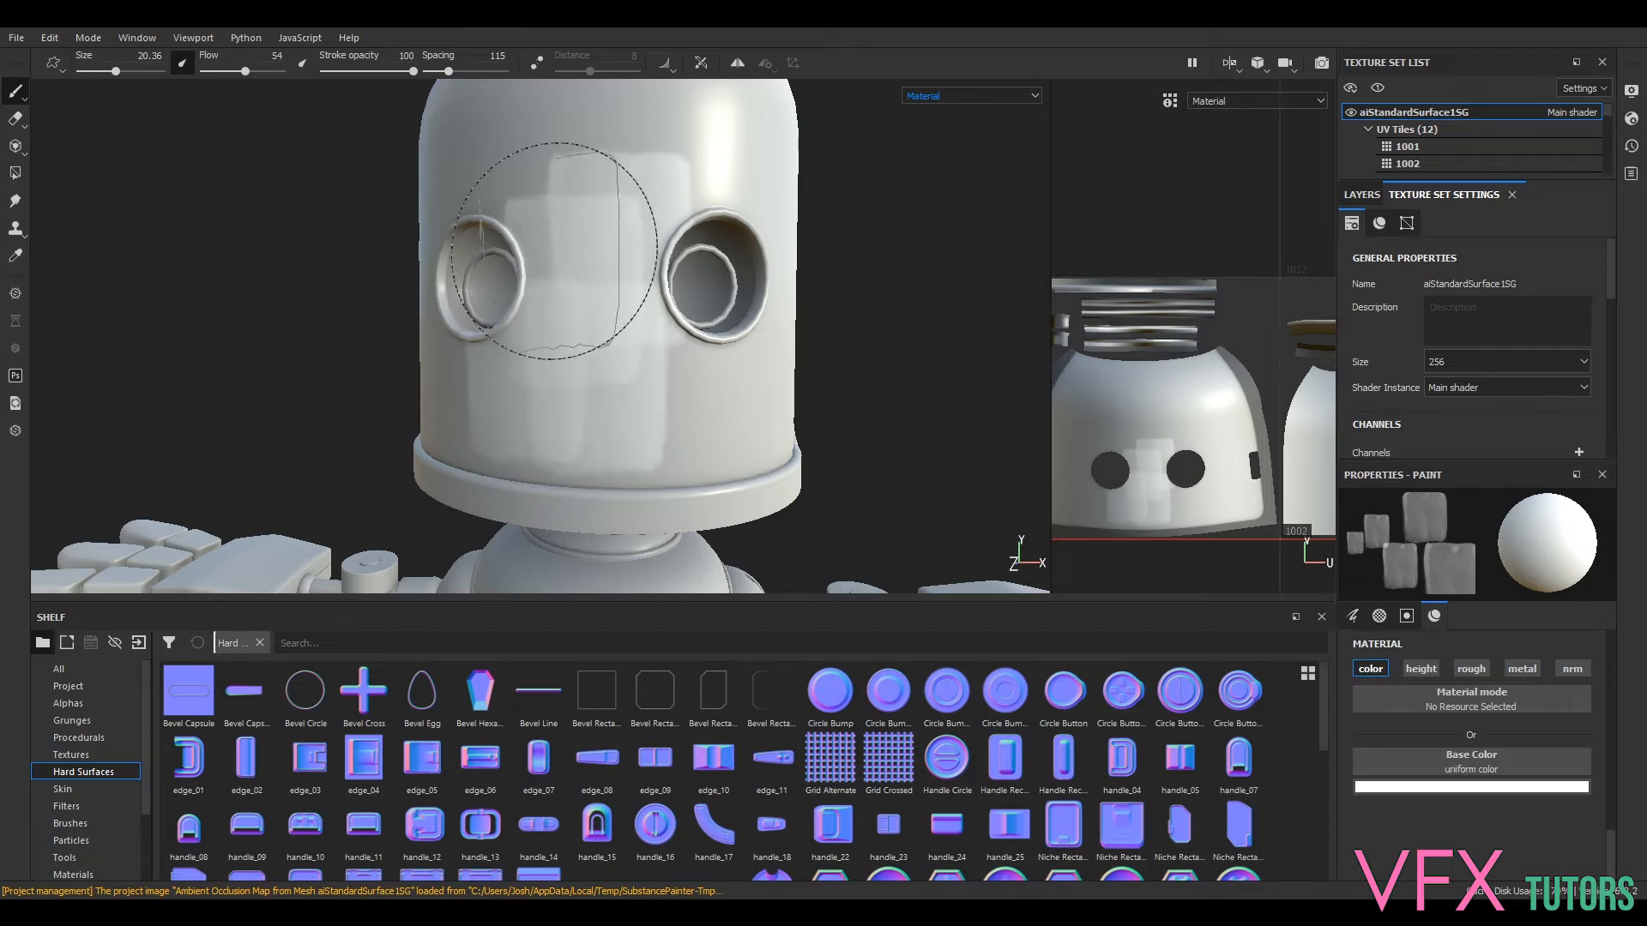
key("ctrl+z")
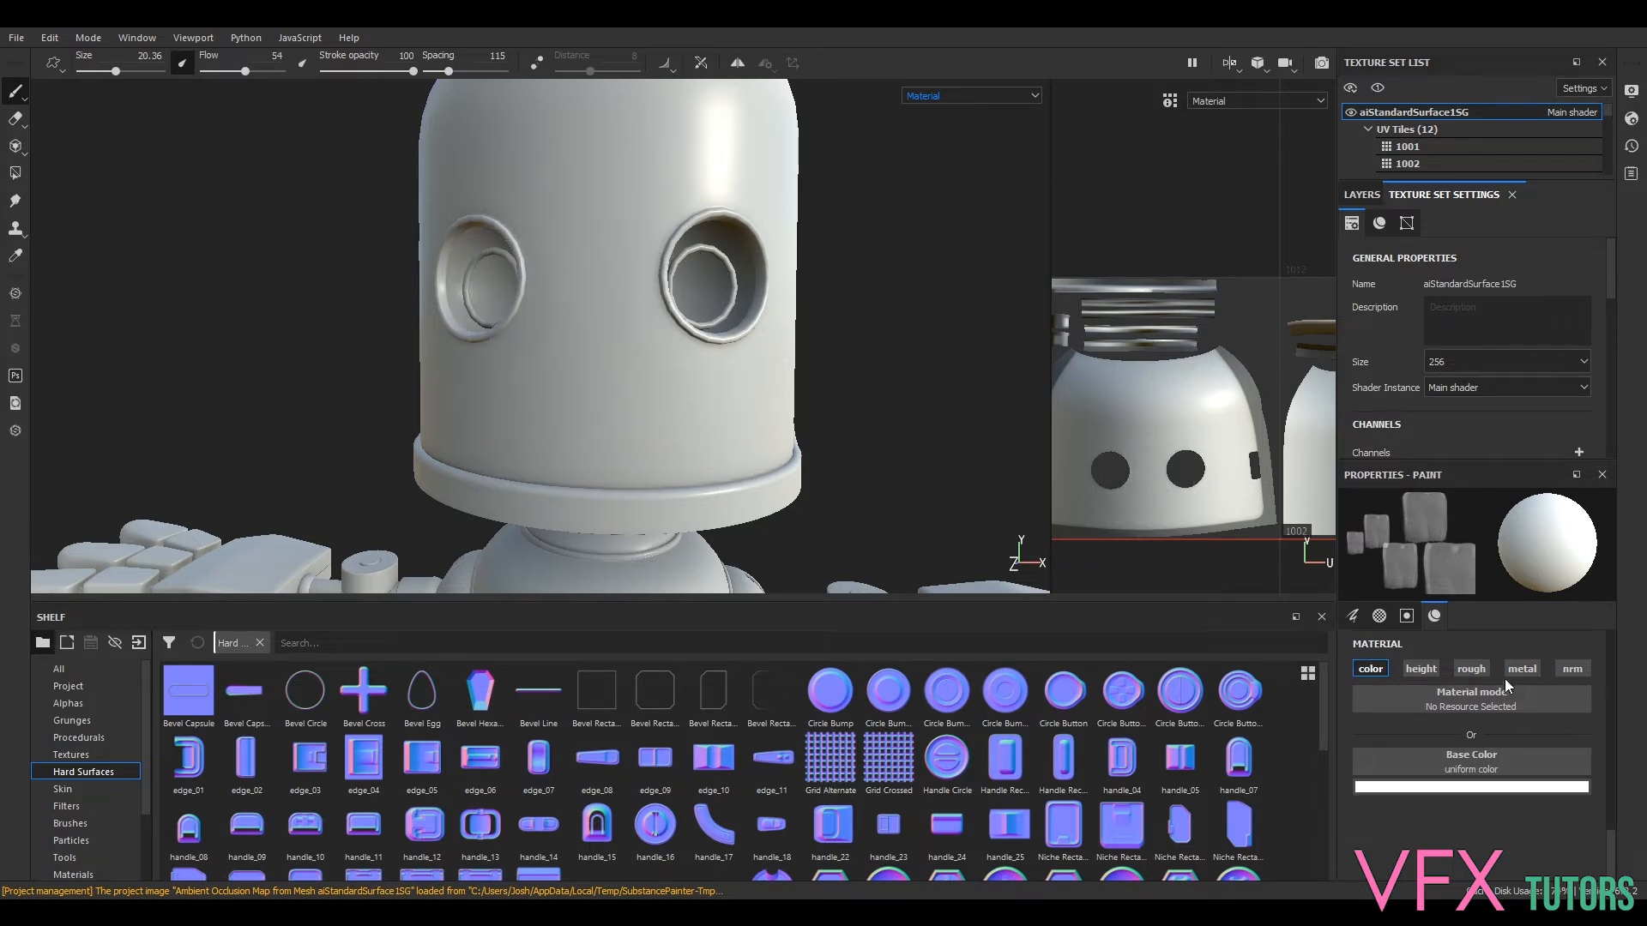
- Enable the normal and height channels in the brush material and set the height to -0.0350
left_click(1572, 668)
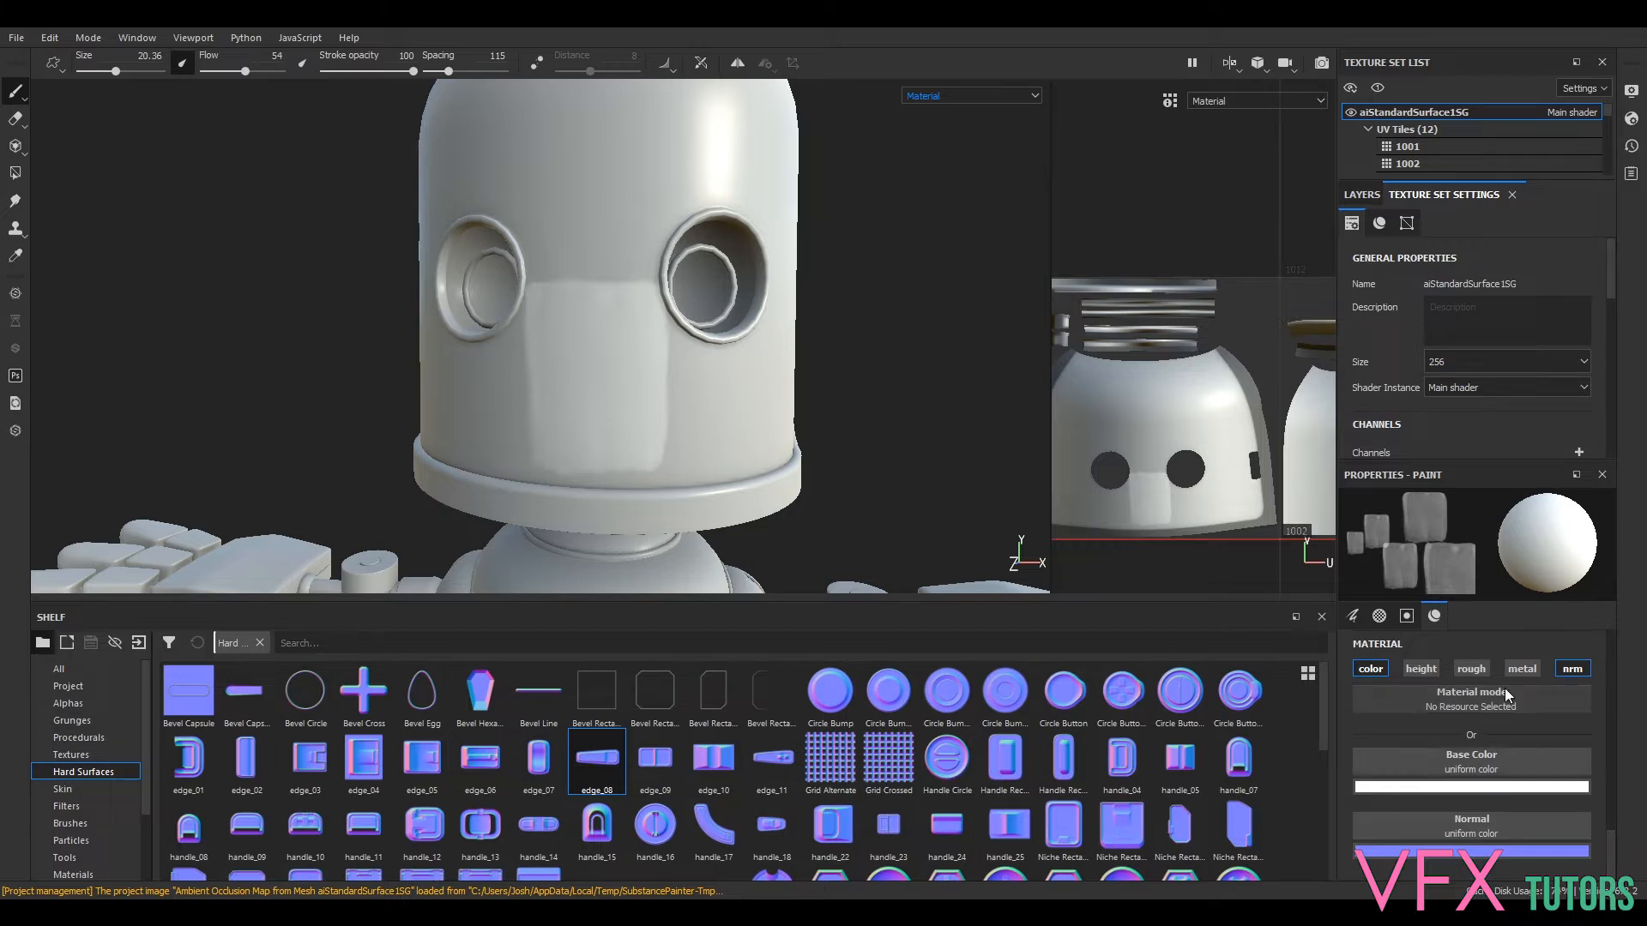
left_click(1420, 669)
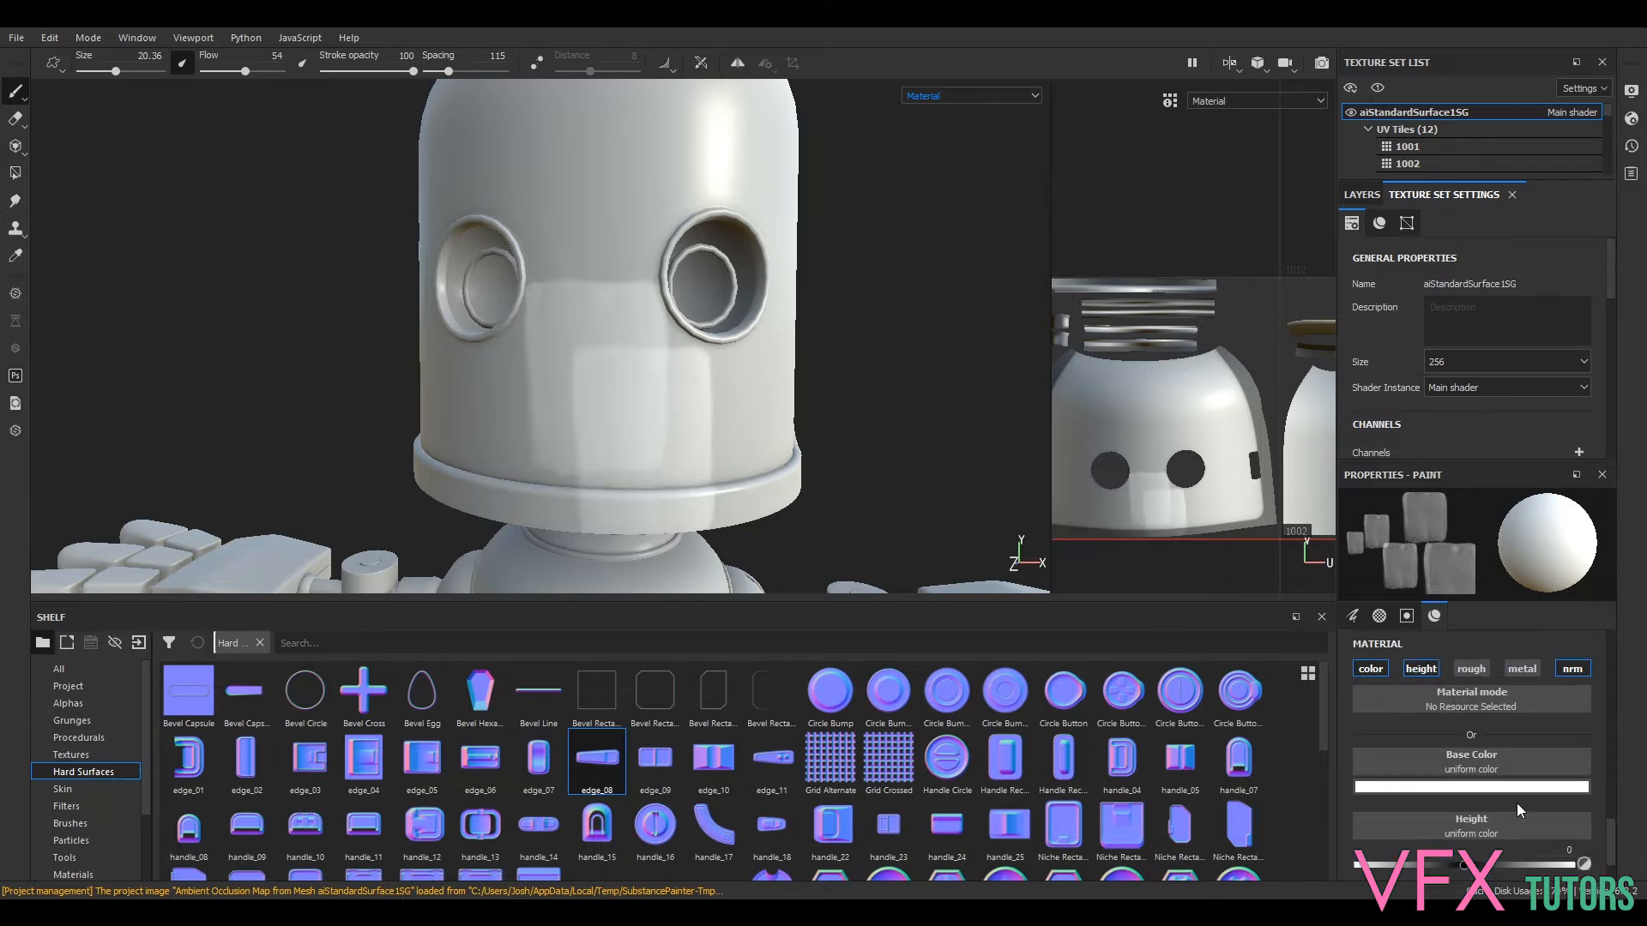
scroll(1489, 770, "down", 2)
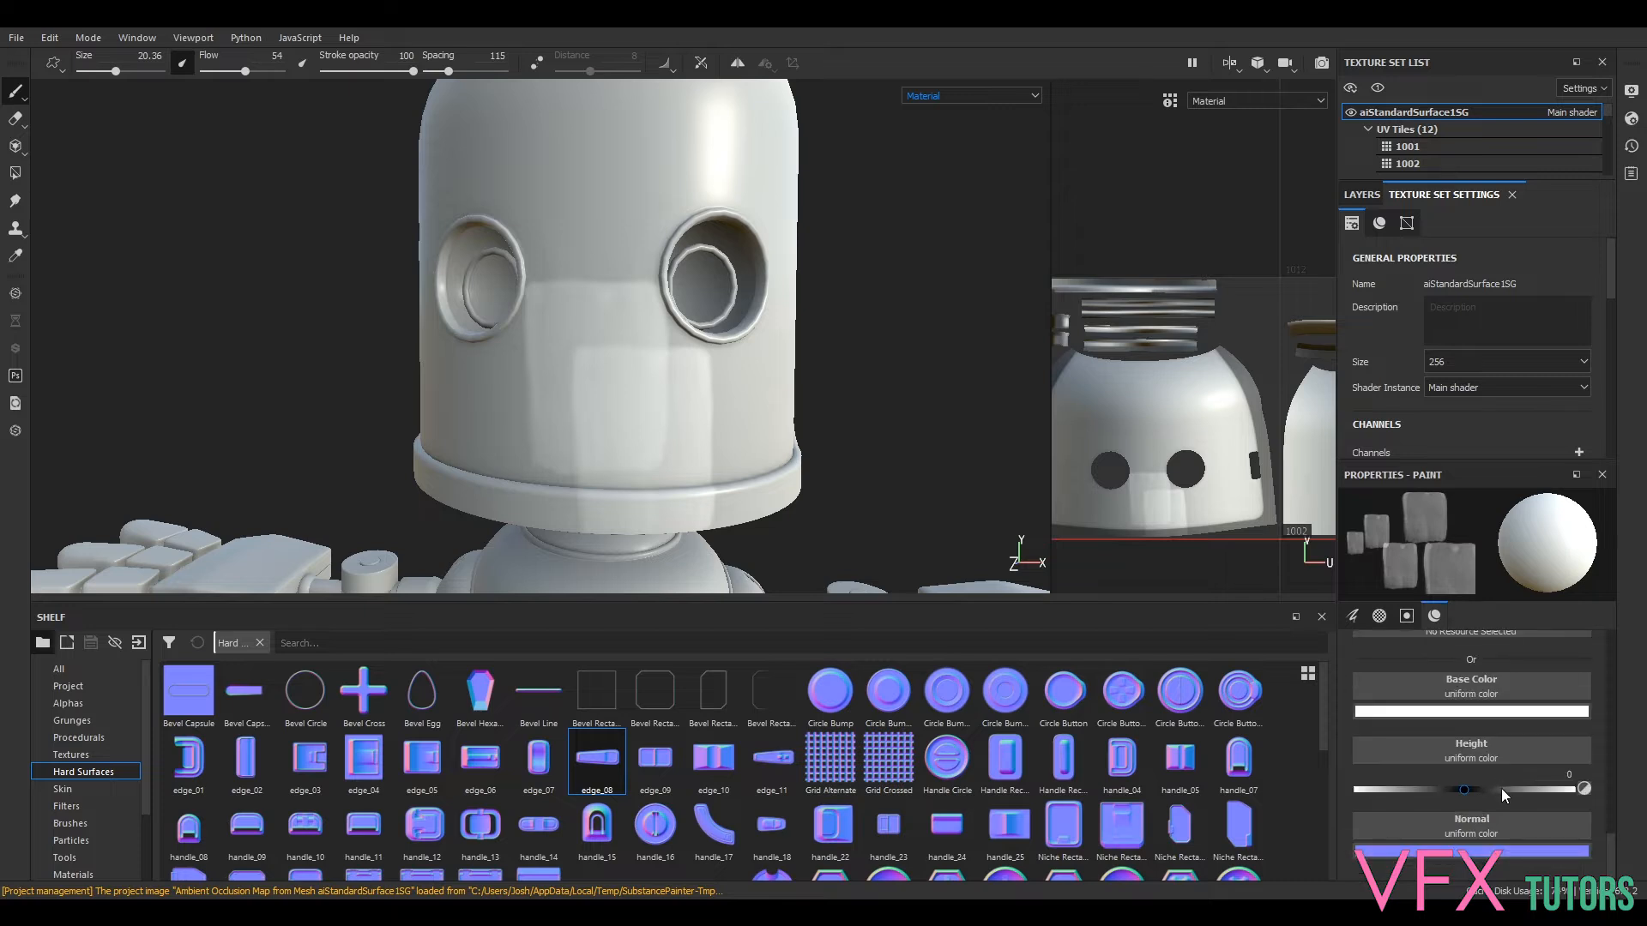
left_click_drag(1495, 787, 1460, 789)
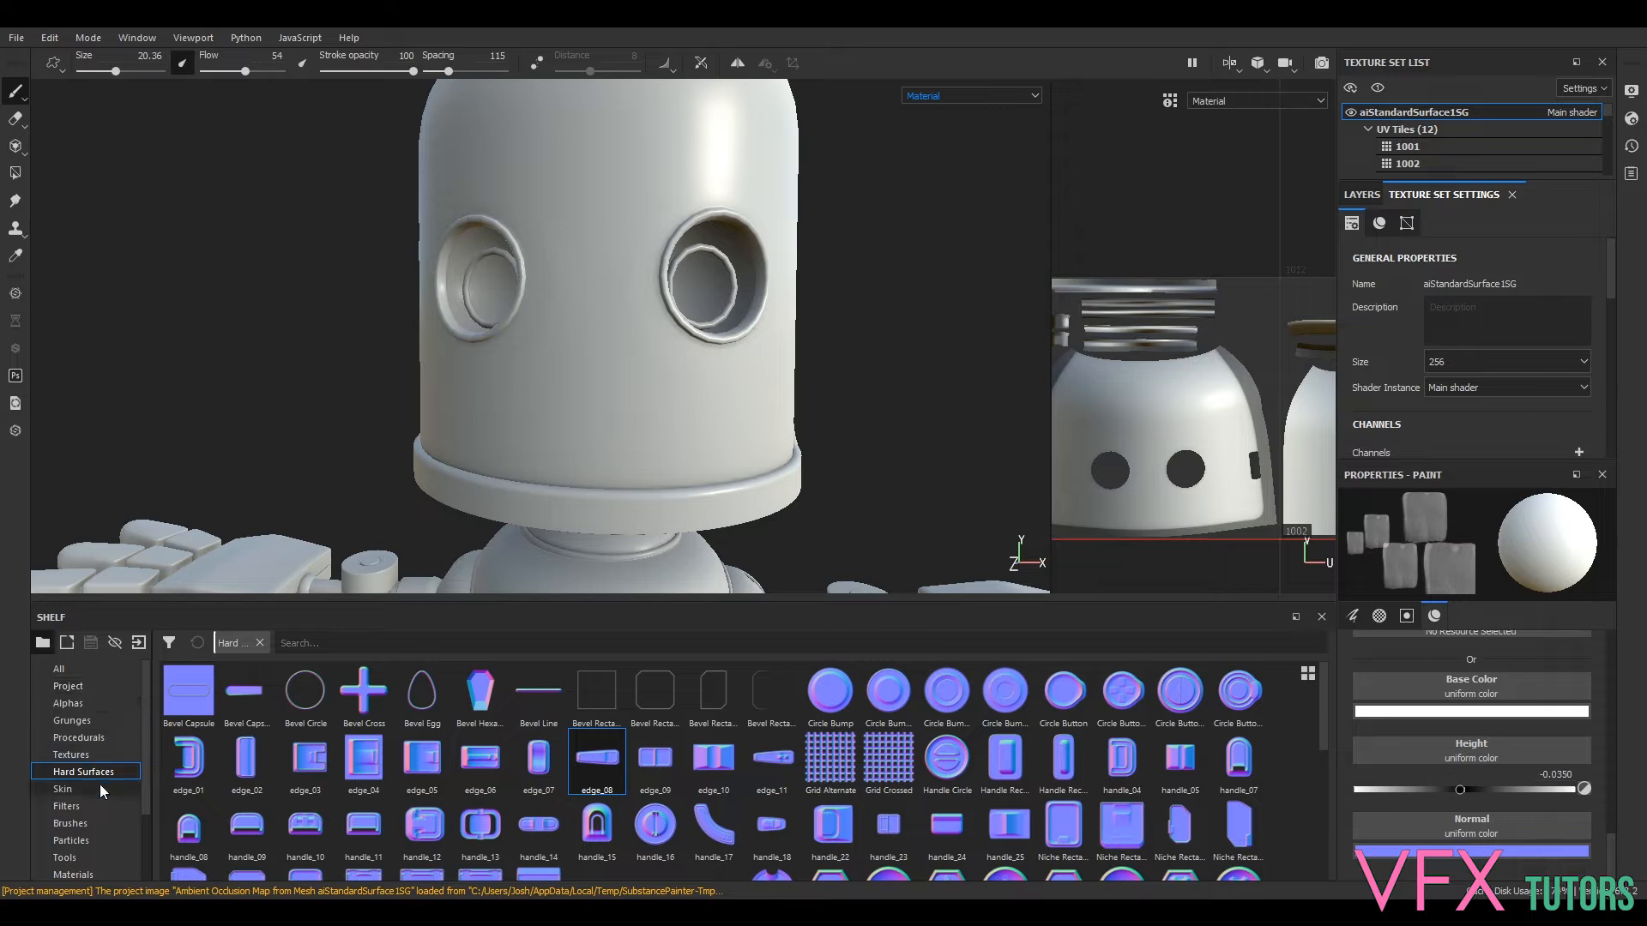
- Paint a test stroke on the robot's head with the cloudy artistic brush, set the height to 0.4008, and undo the stroke
left_click(91, 755)
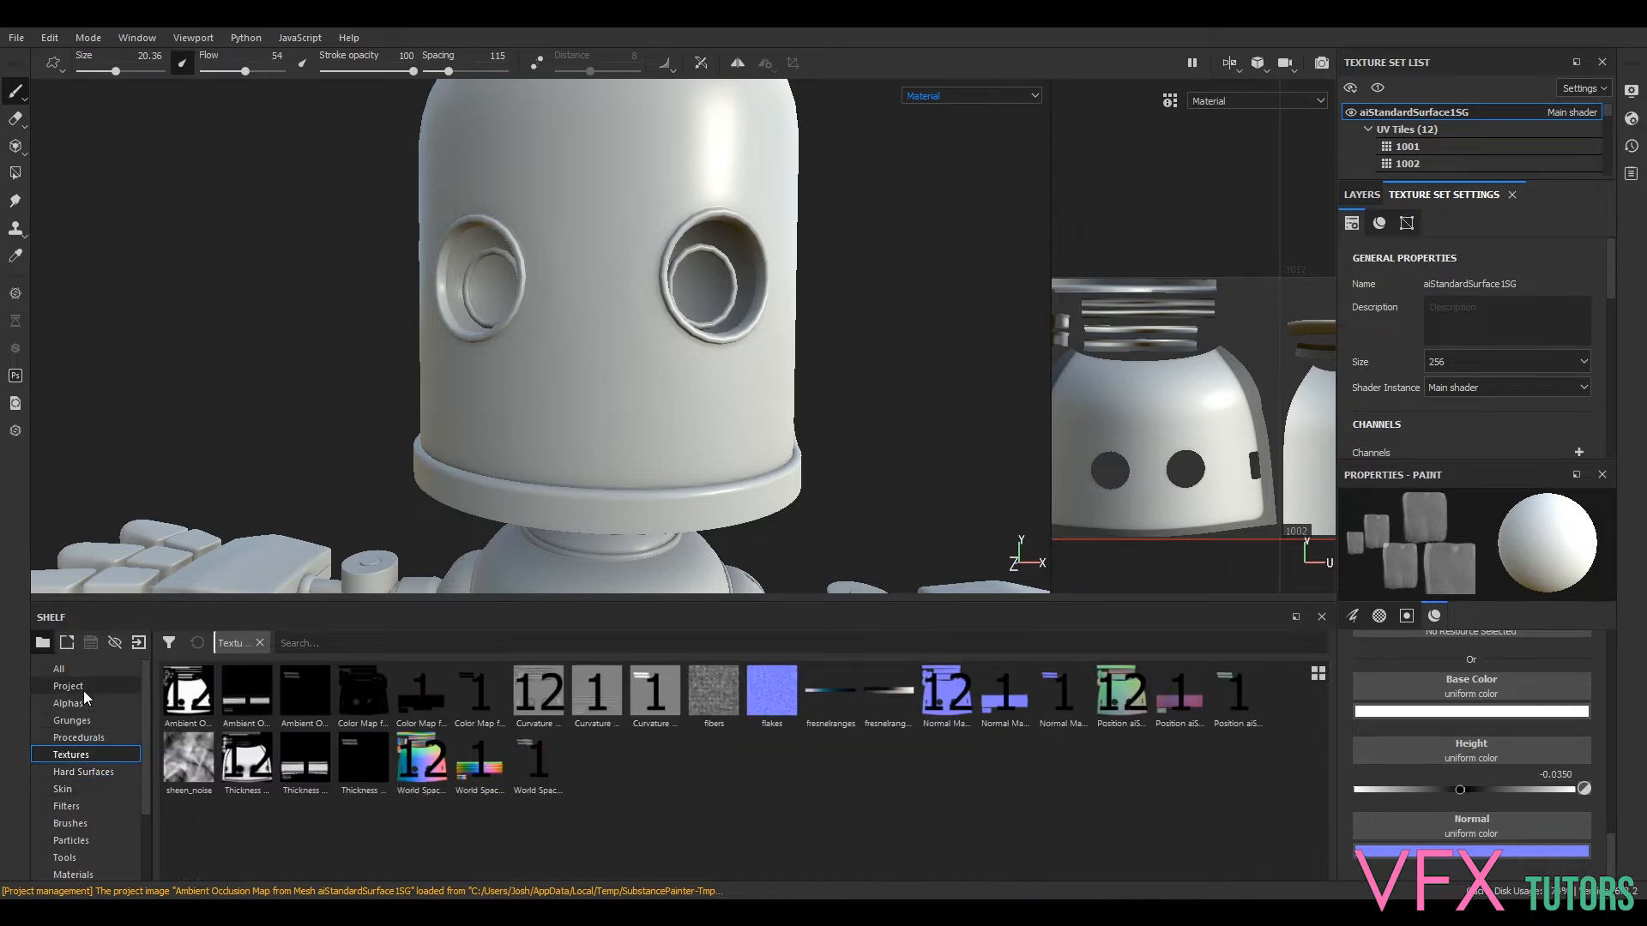
left_click(86, 823)
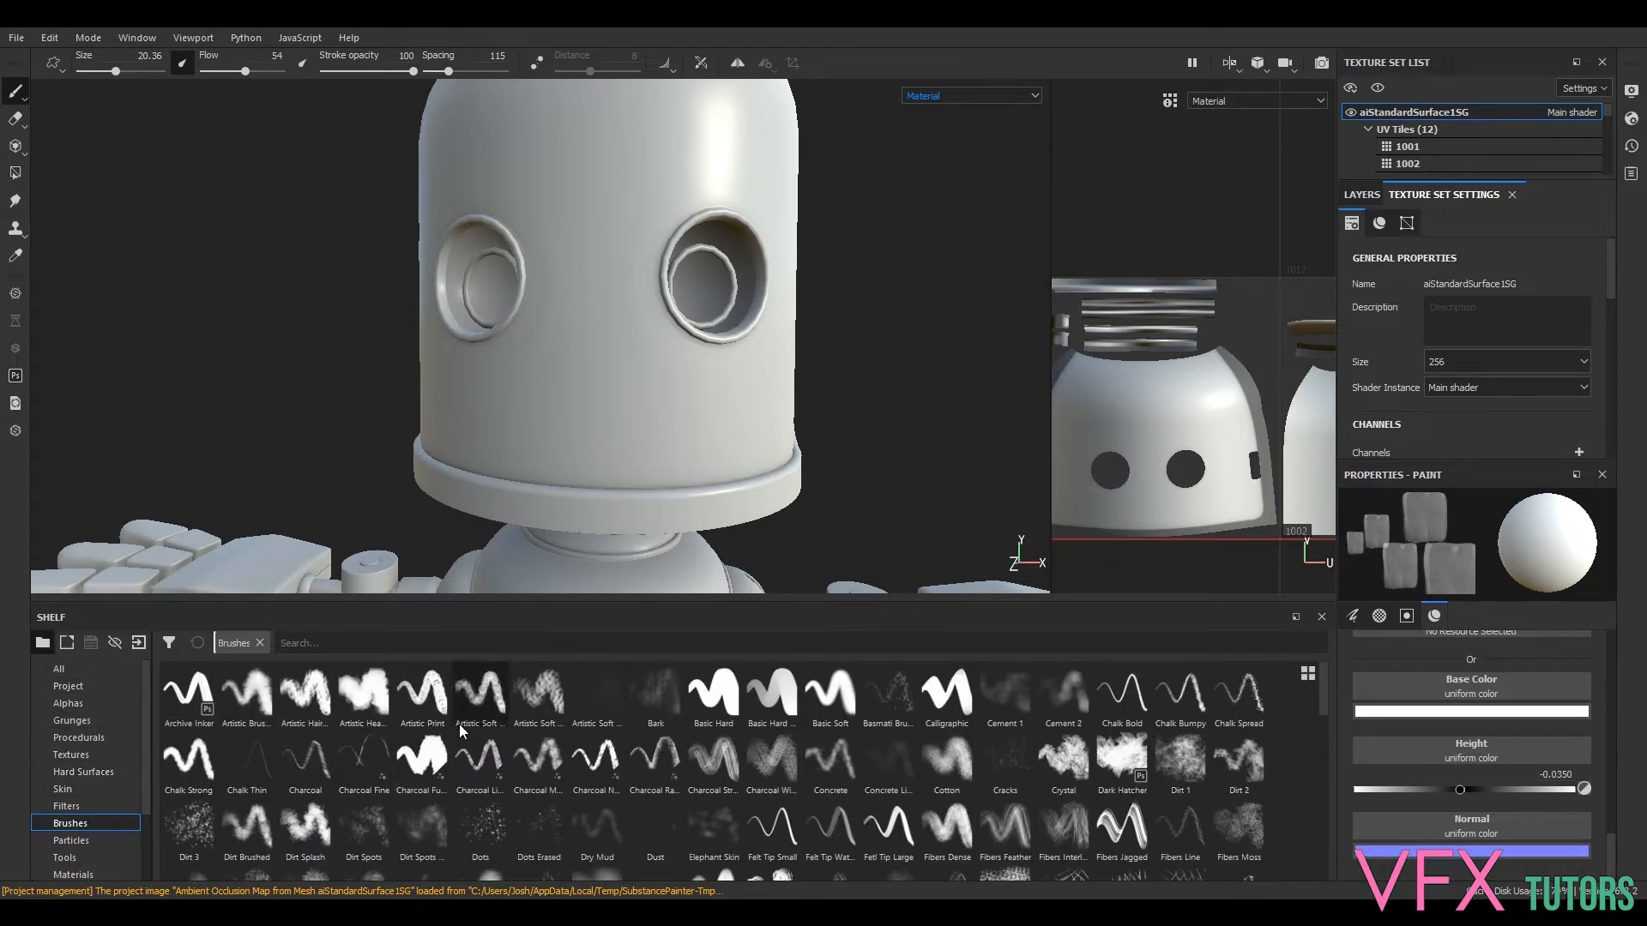
left_click(363, 693)
left_click_drag(570, 423, 630, 313)
scroll(1471, 823, "down", 1)
left_click_drag(1501, 793, 1507, 789)
left_click_drag(875, 369, 827, 368, "alt")
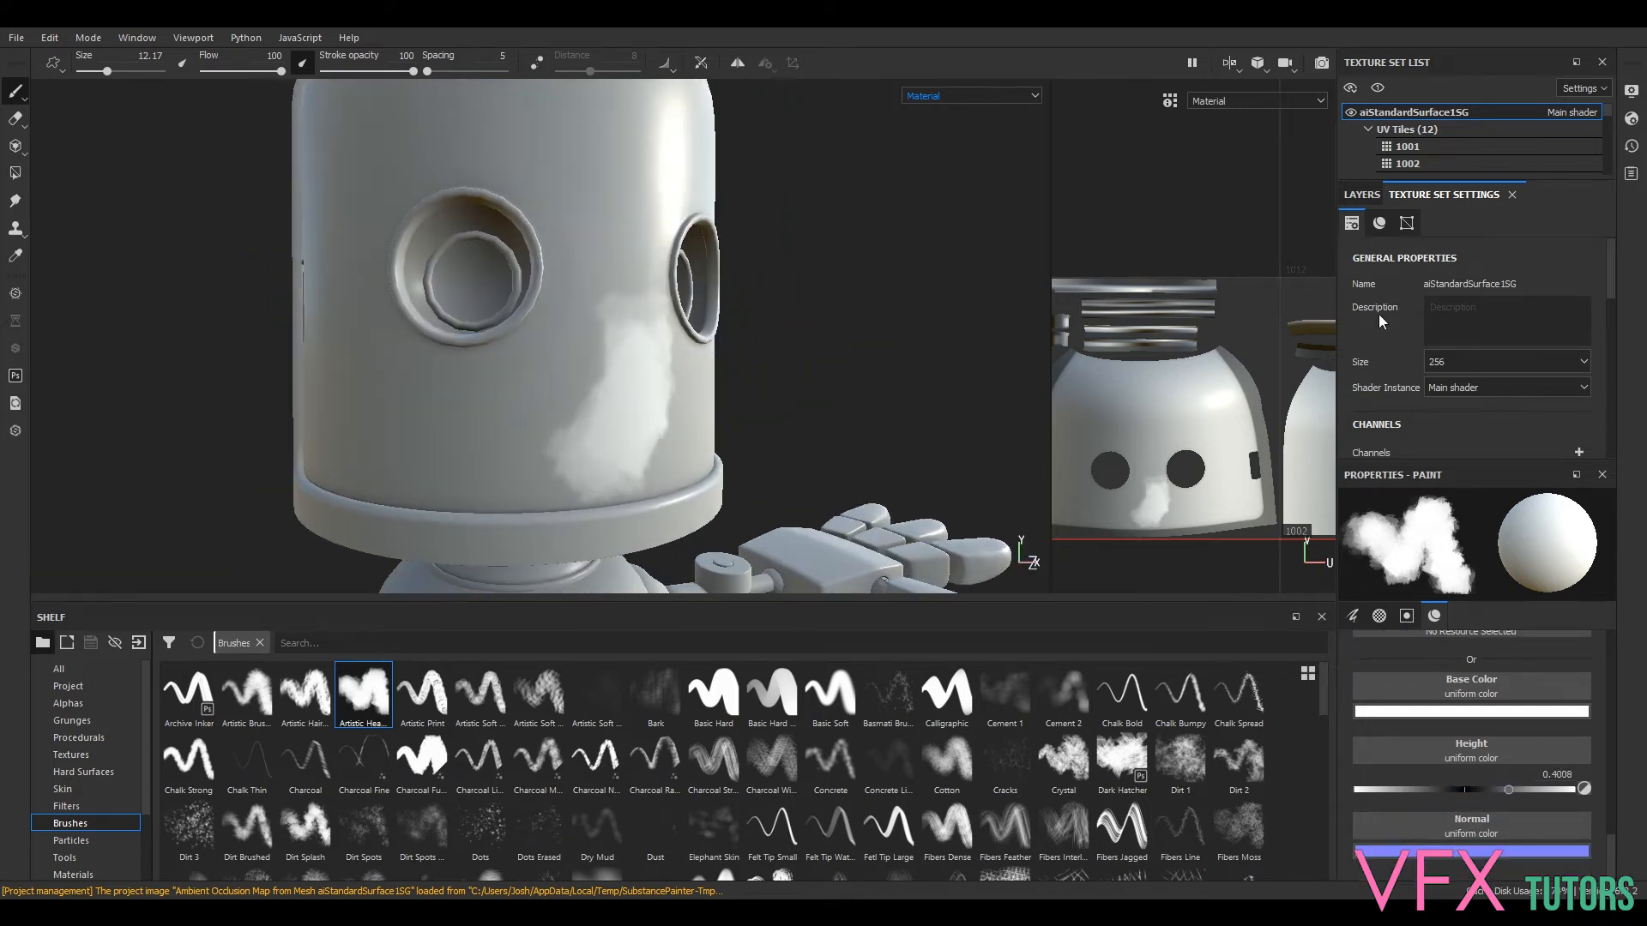
key("ctrl+z")
key("ctrl+z")
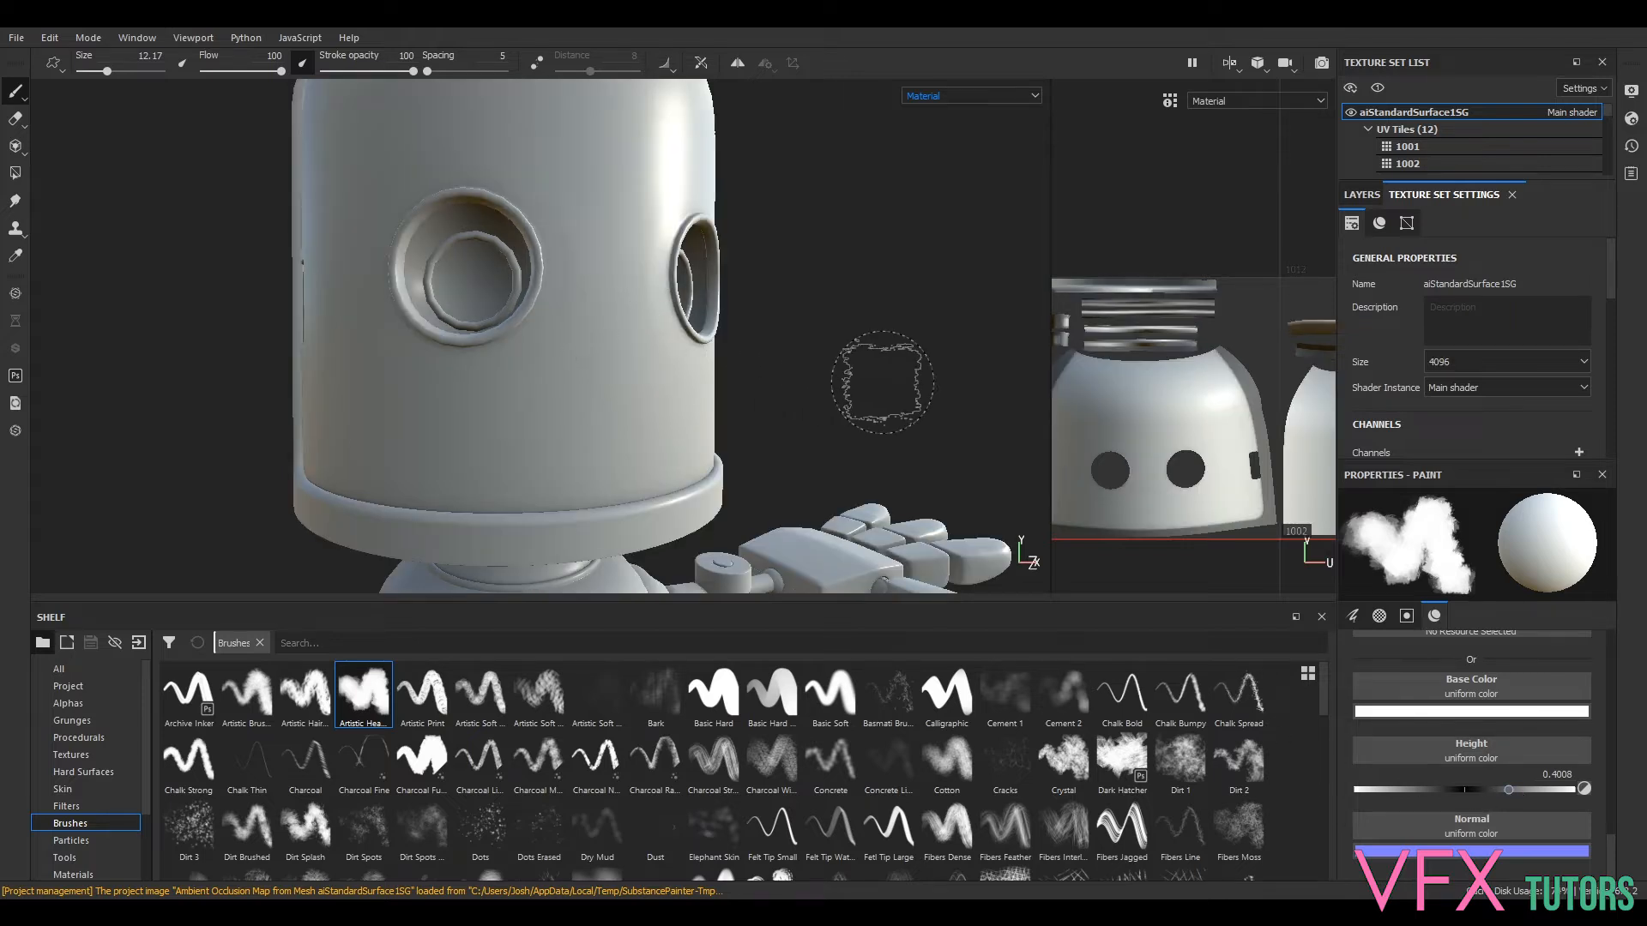
- Set the texture set size back to 256
left_click(1468, 361)
left_click(1466, 391)
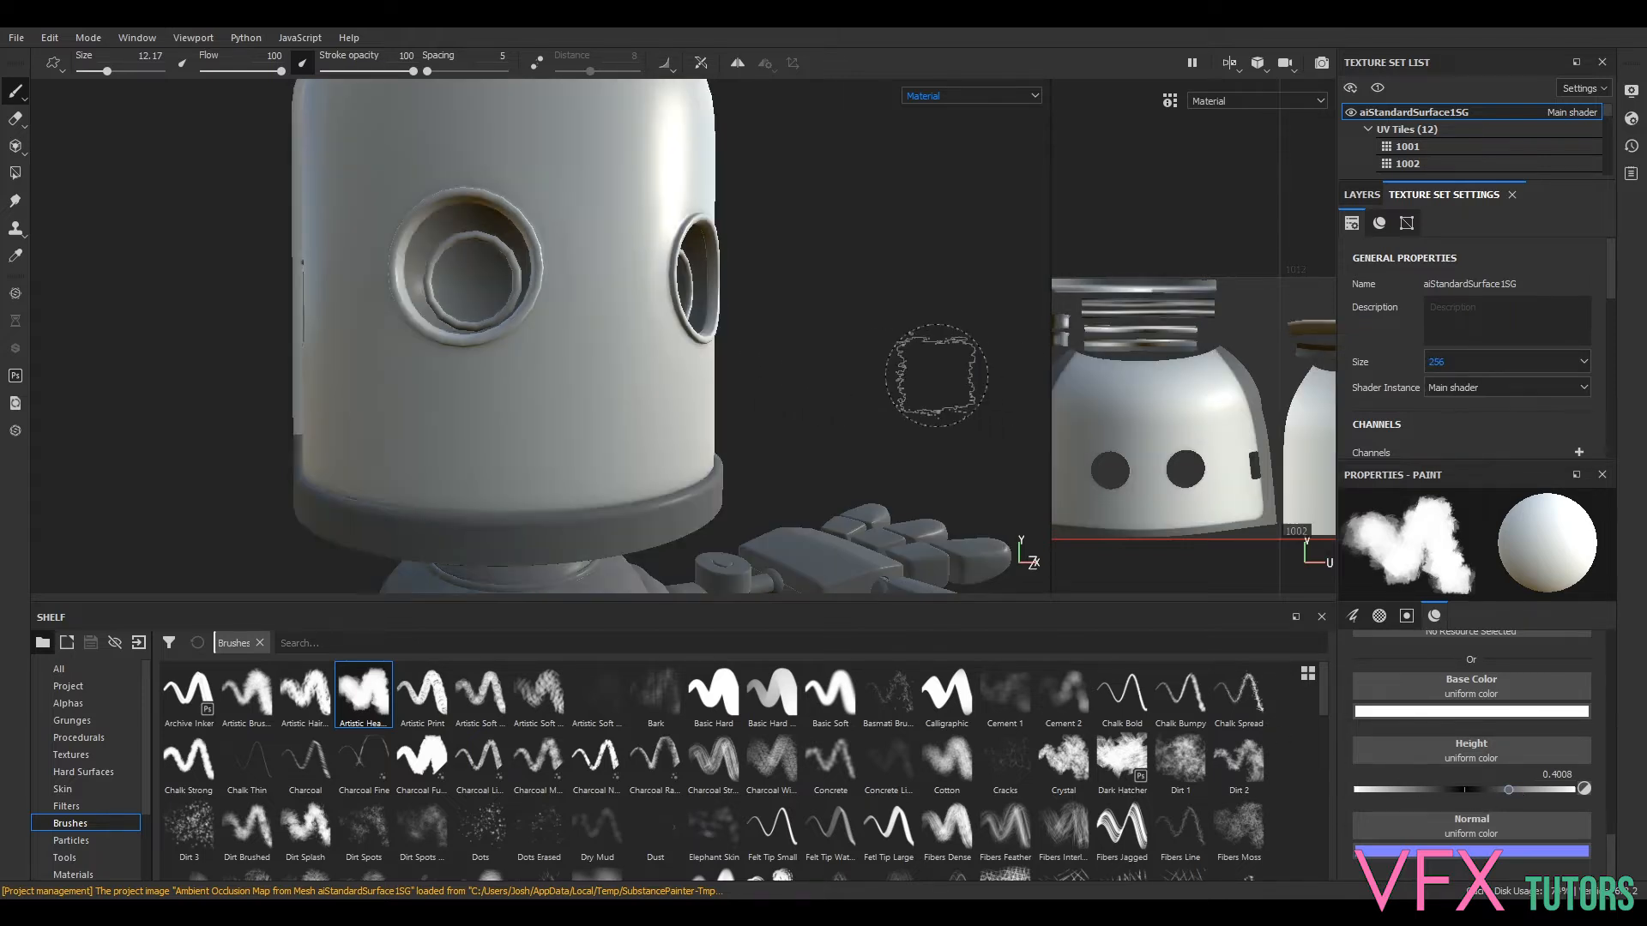
left_click_drag(853, 251, 741, 308, "alt")
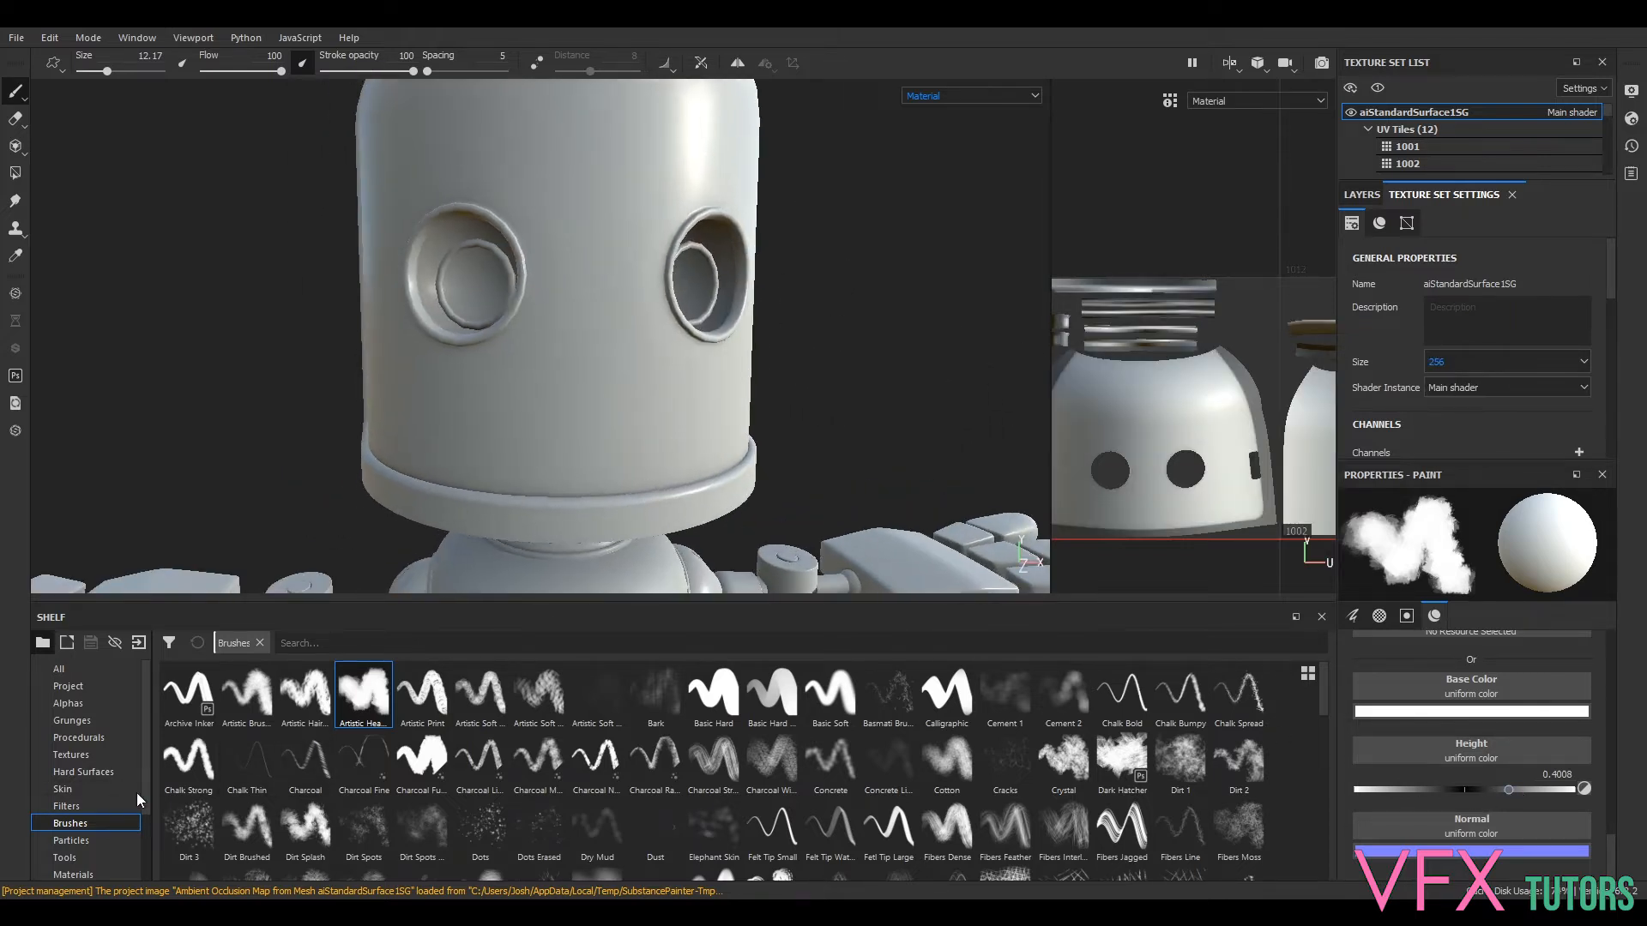
- Try the Fracture particle brush across the robot's head and set the material height to -0.3541
left_click(71, 840)
left_click(422, 693)
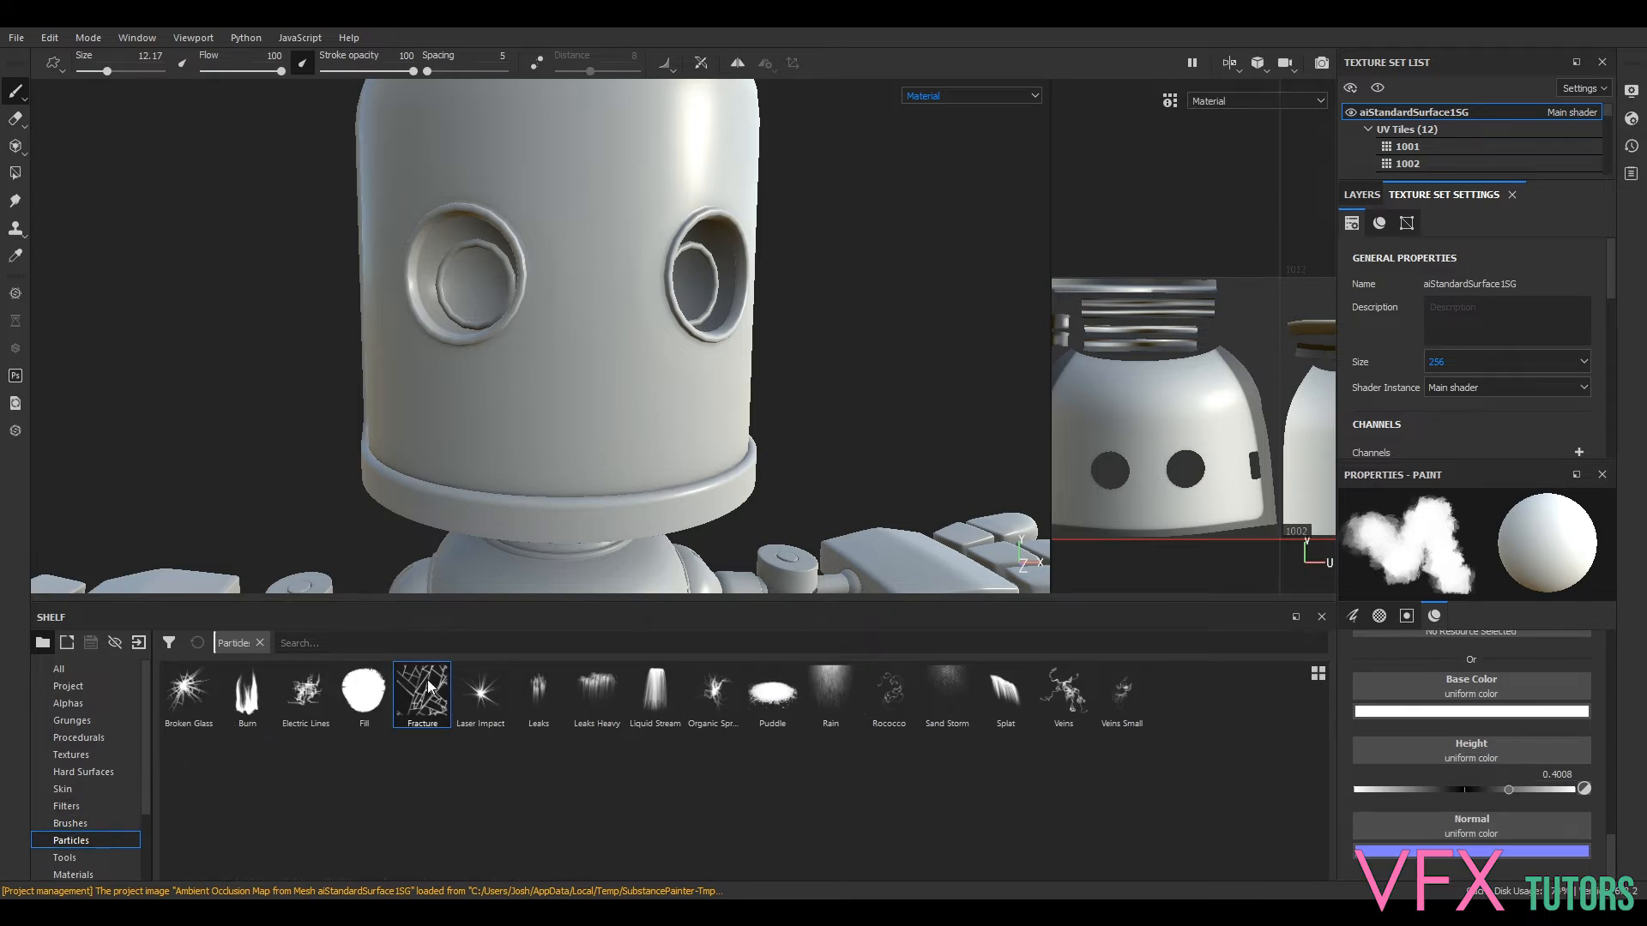
left_click_drag(523, 292, 575, 298)
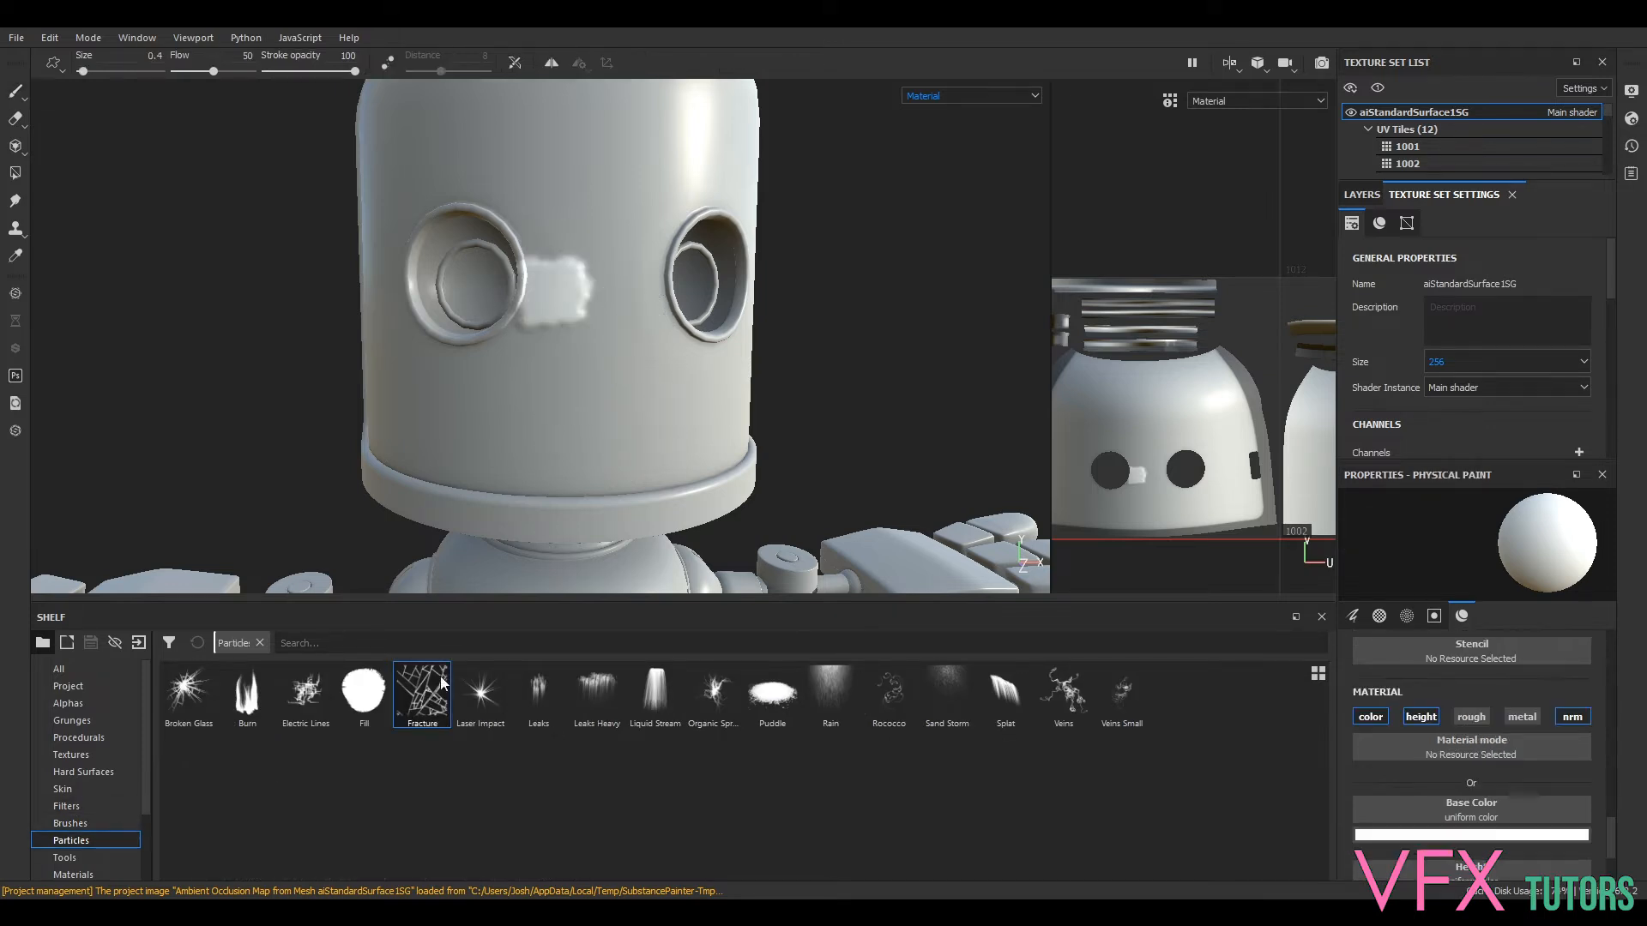
key("ctrl+z")
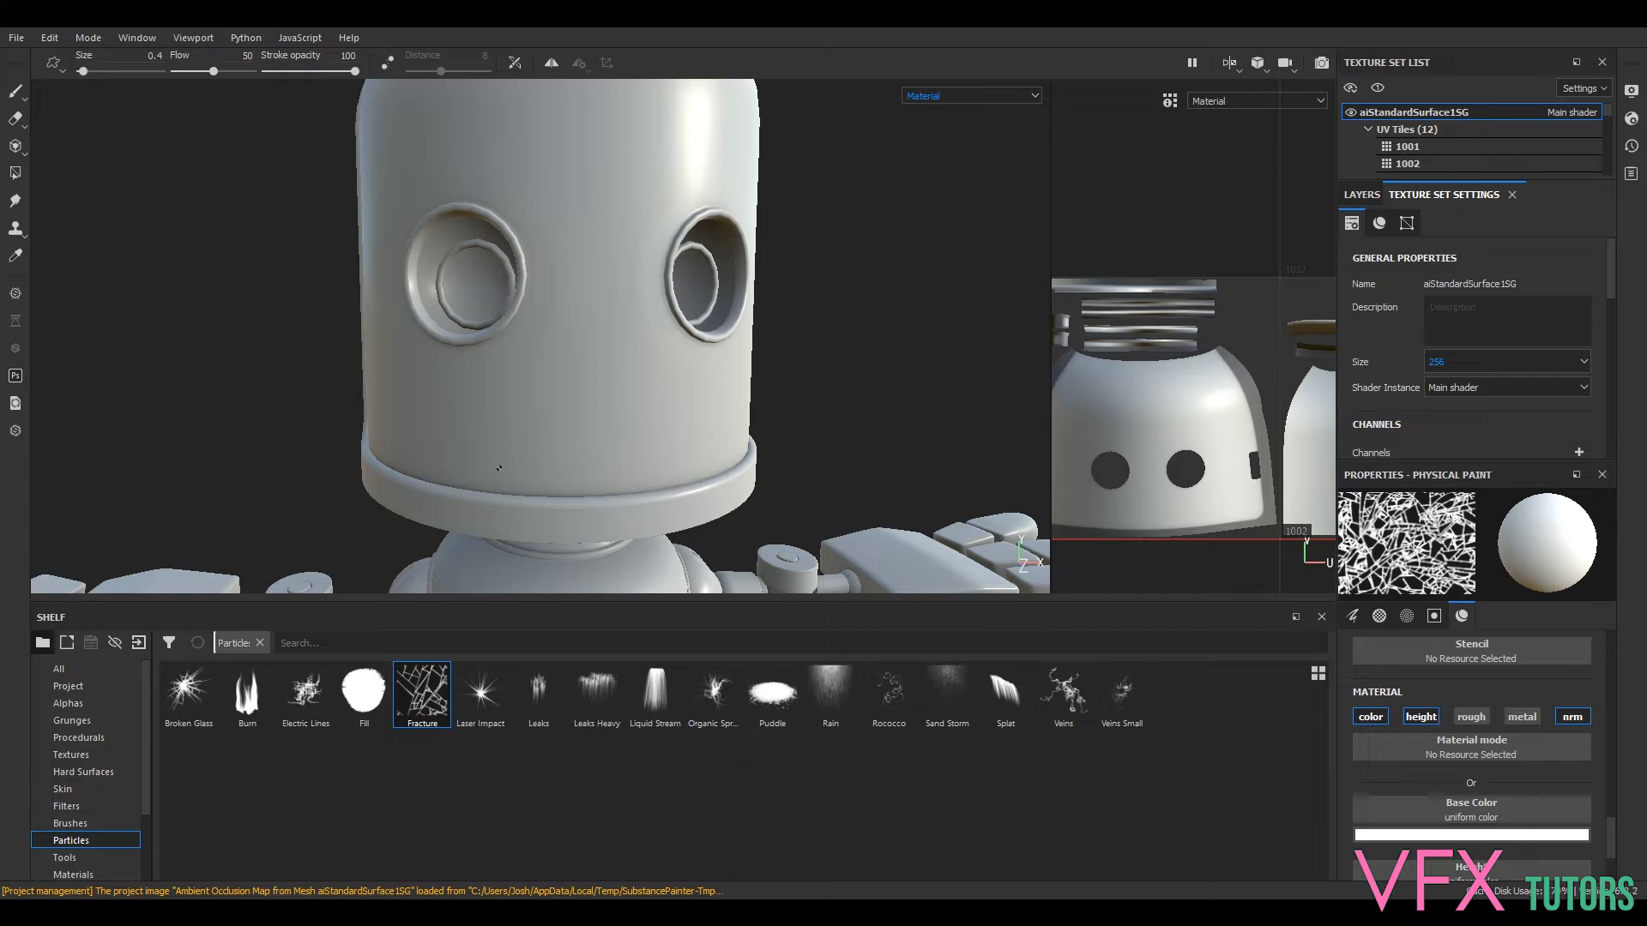
mouse_move(760, 397)
left_mouse_down("alt")
mouse_move(852, 372)
mouse_move(845, 331)
mouse_move(780, 386)
left_mouse_up("alt")
scroll(1612, 832, "down", 3)
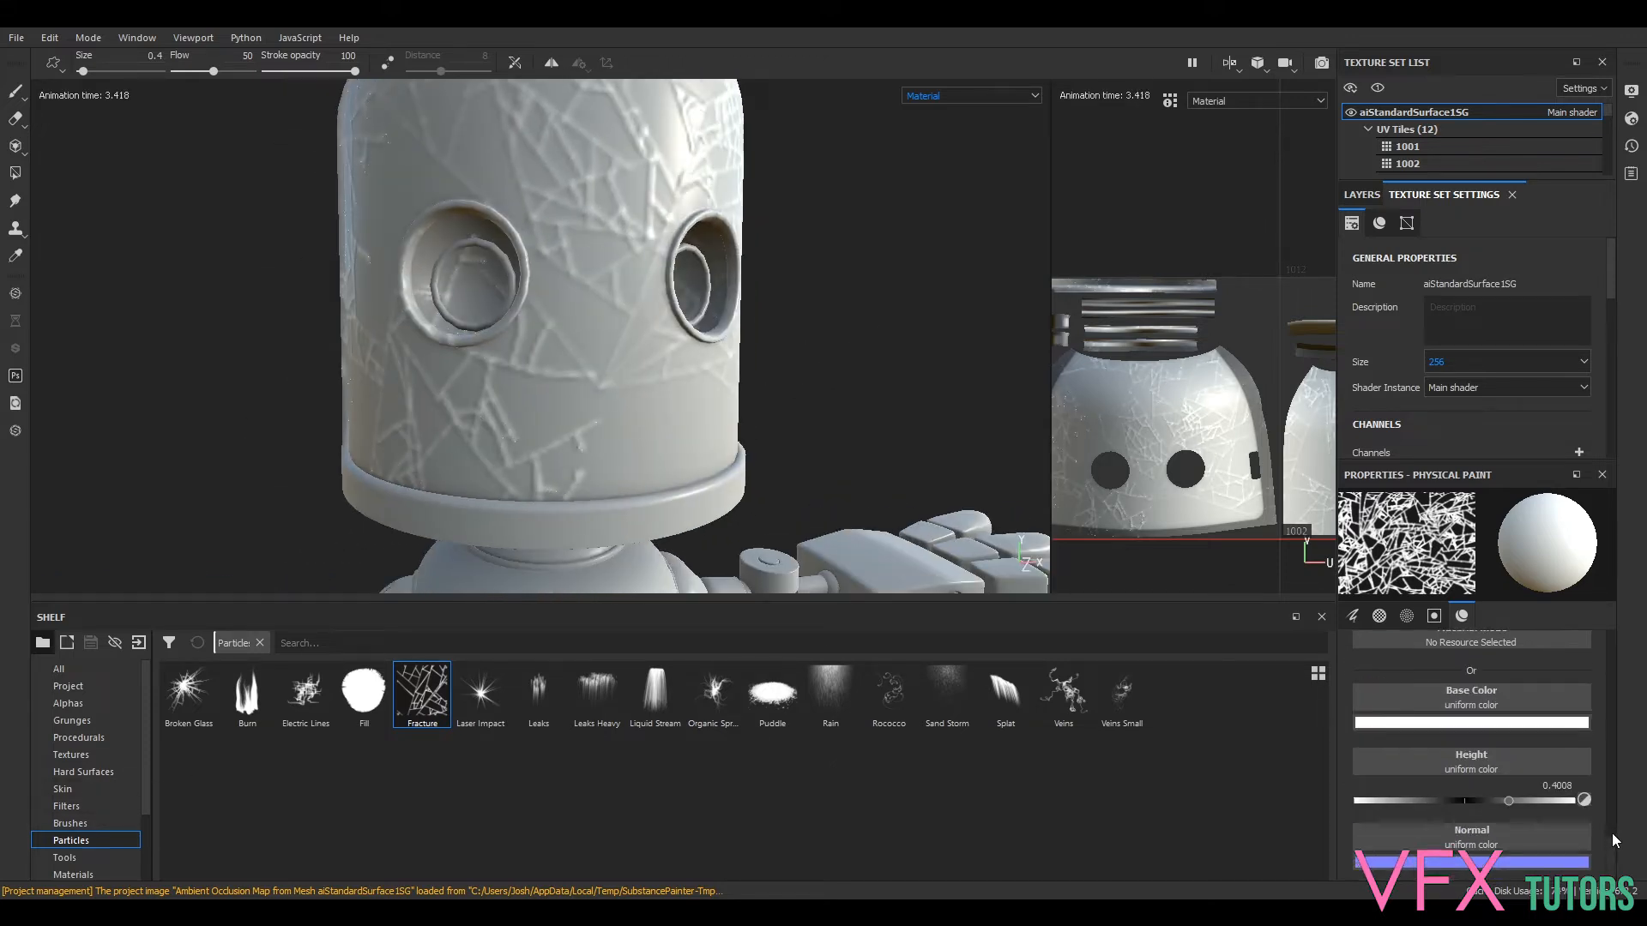
left_click_drag(1509, 791, 1418, 784)
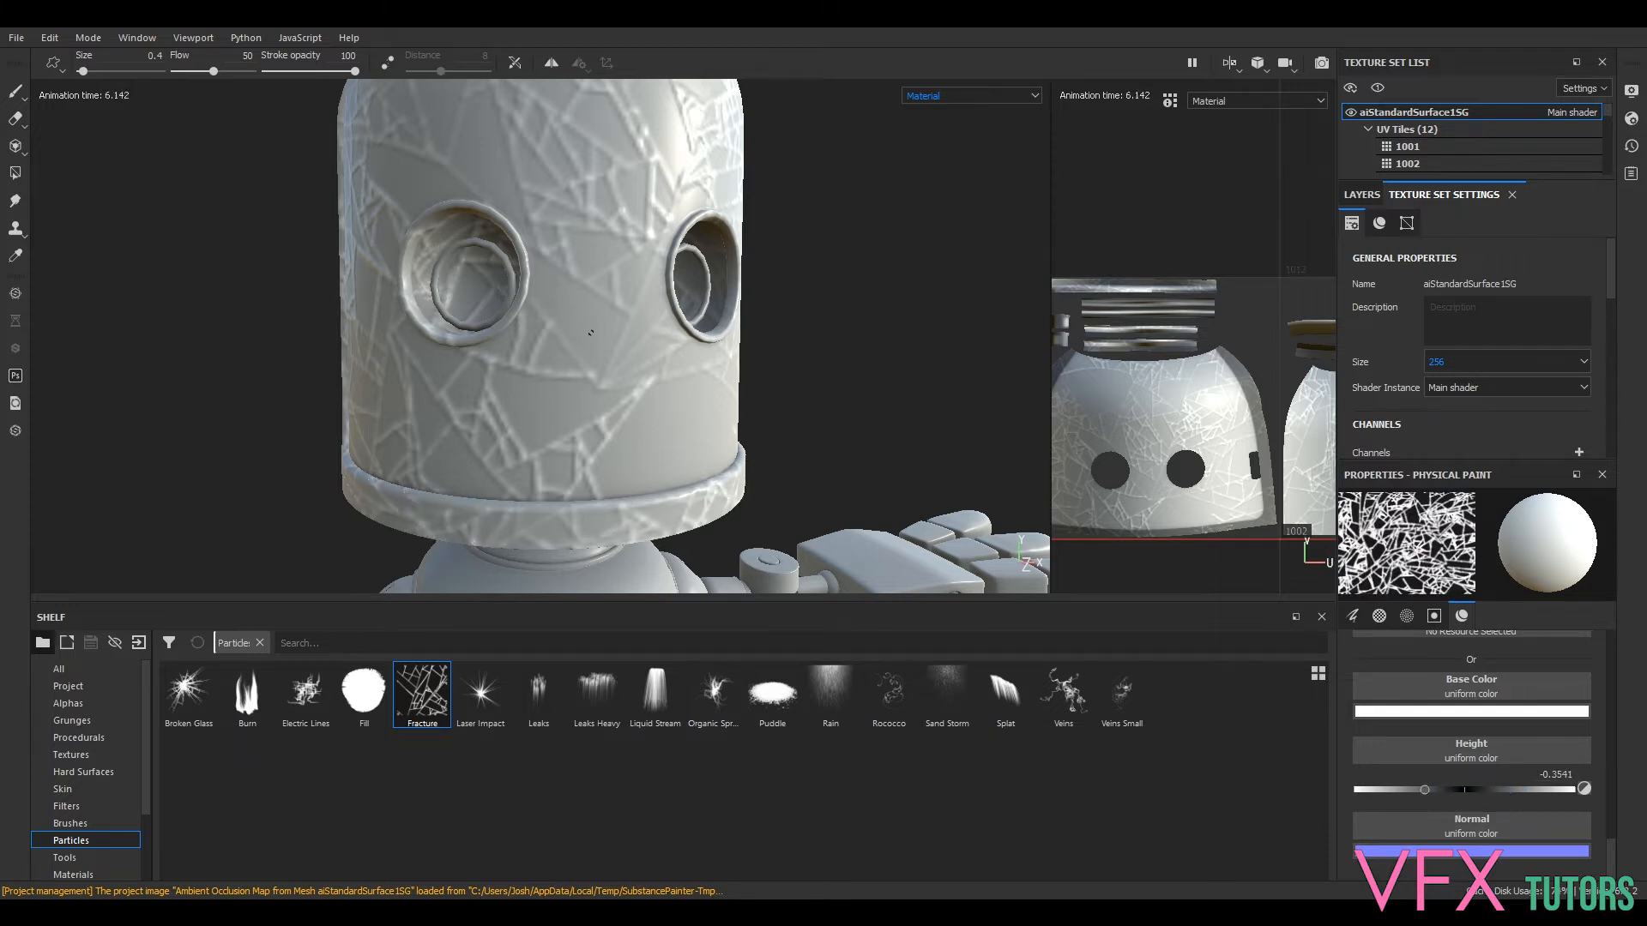
- Paint Organic Spread particle bursts below and above the robot's eyes, and undo them
left_click(711, 691)
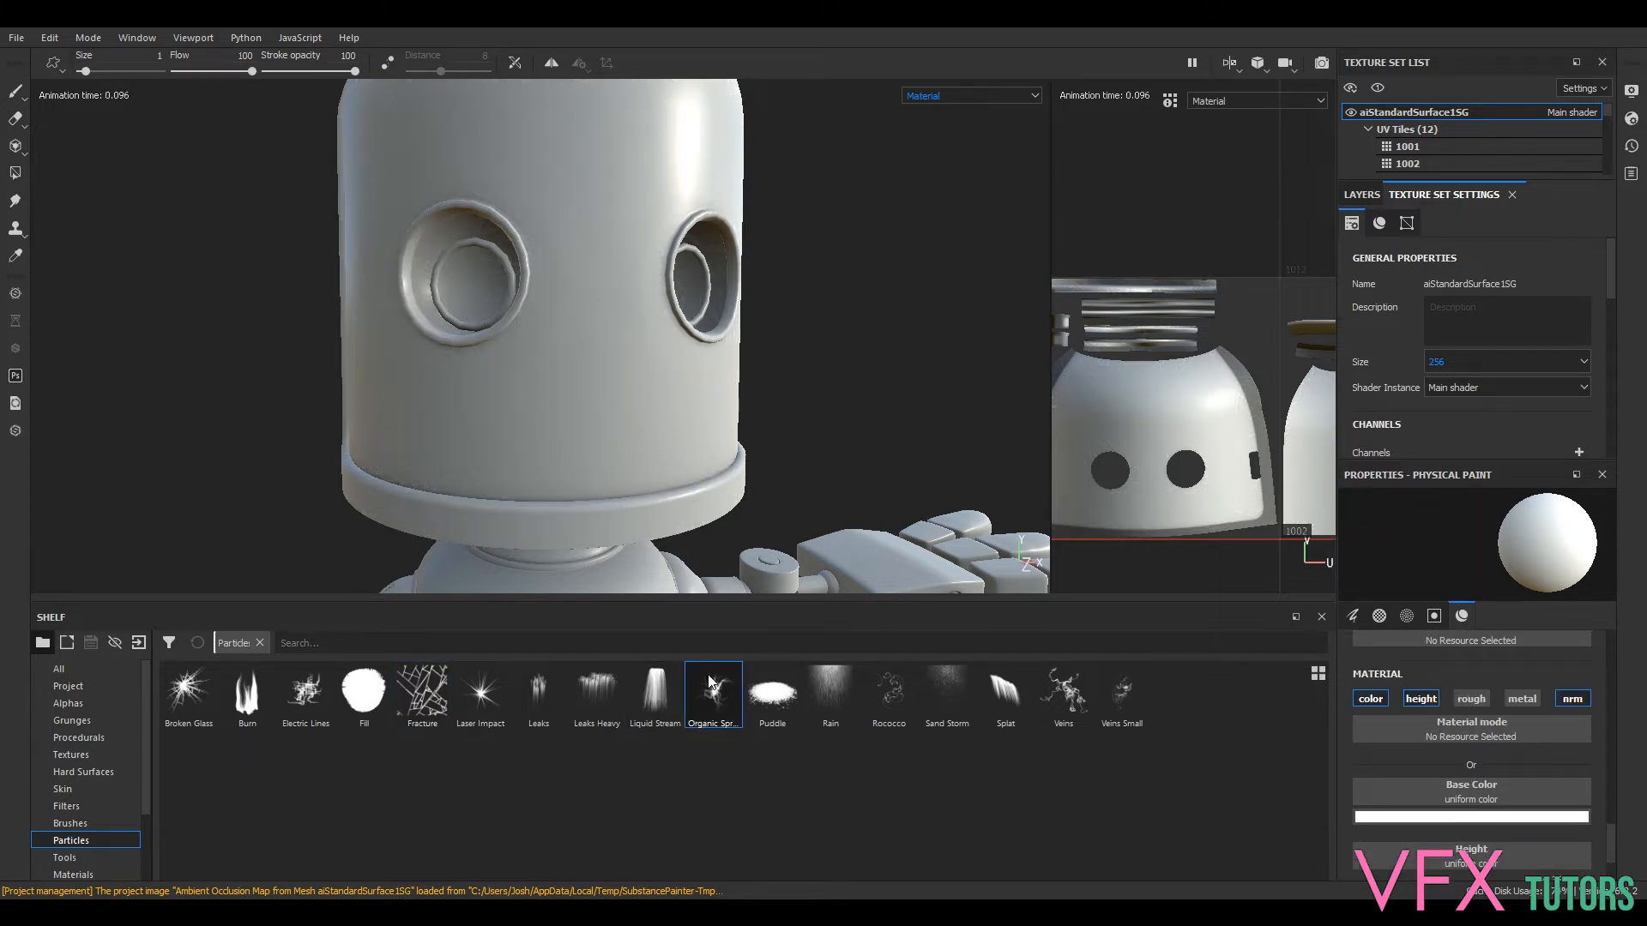
left_click(568, 415)
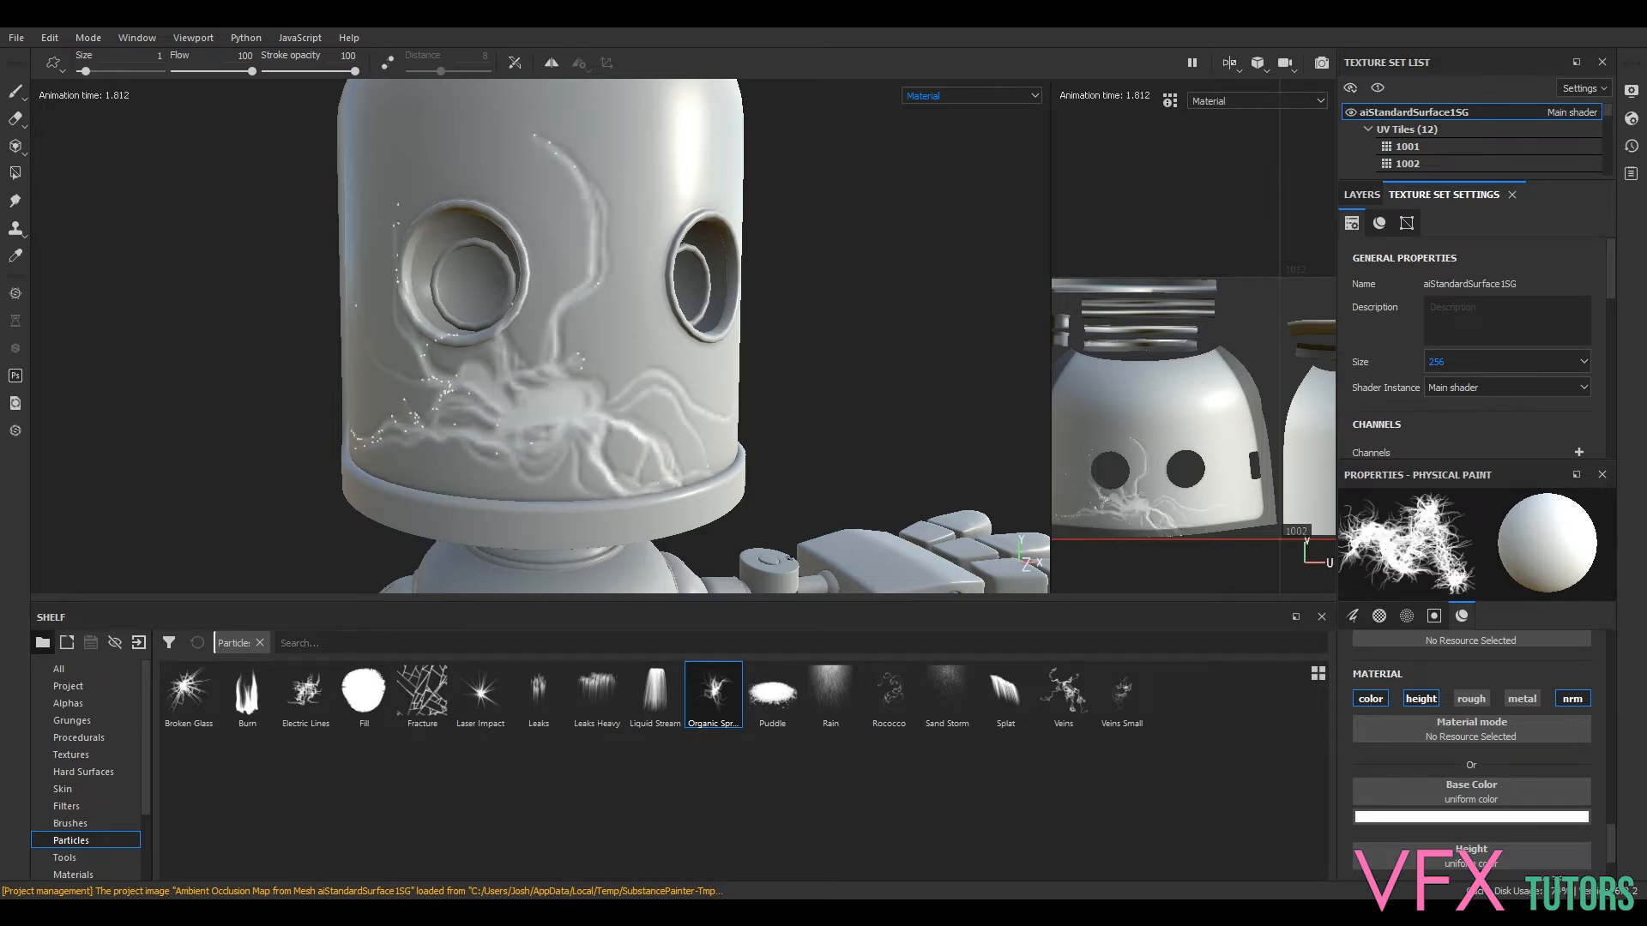
left_click_drag(861, 428, 713, 250, "alt")
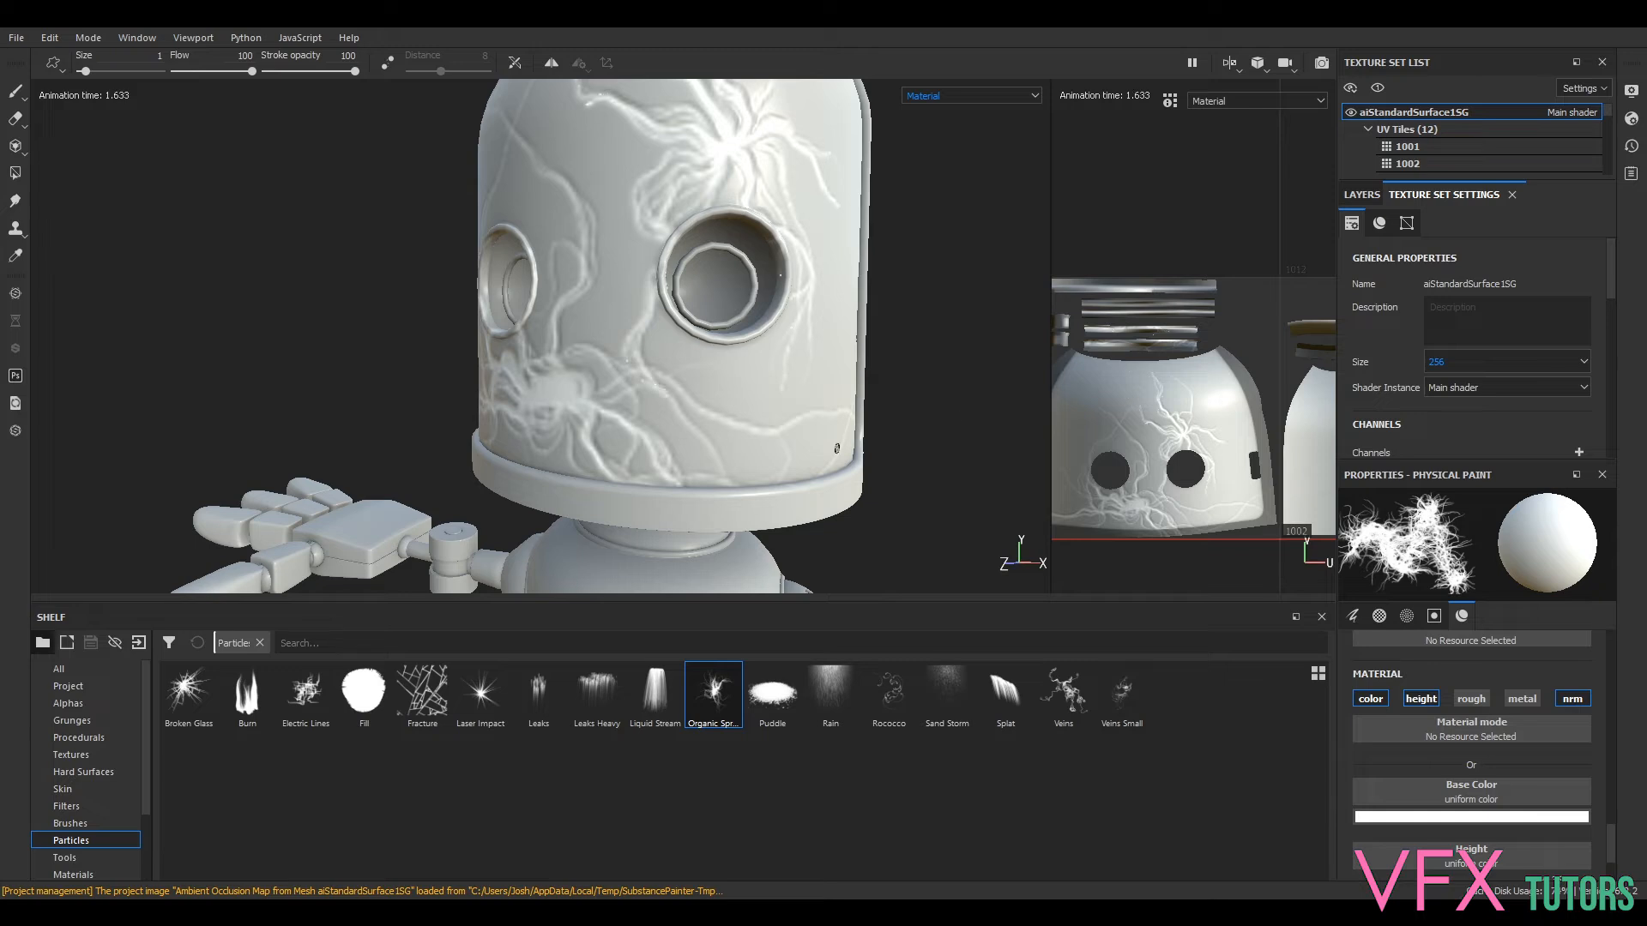
key("ctrl+z")
key("ctrl+z")
- Set the material height to 0.6031 and paint Organic Spread particles around one of the robot's eyes
scroll(1470, 794, "down", 2)
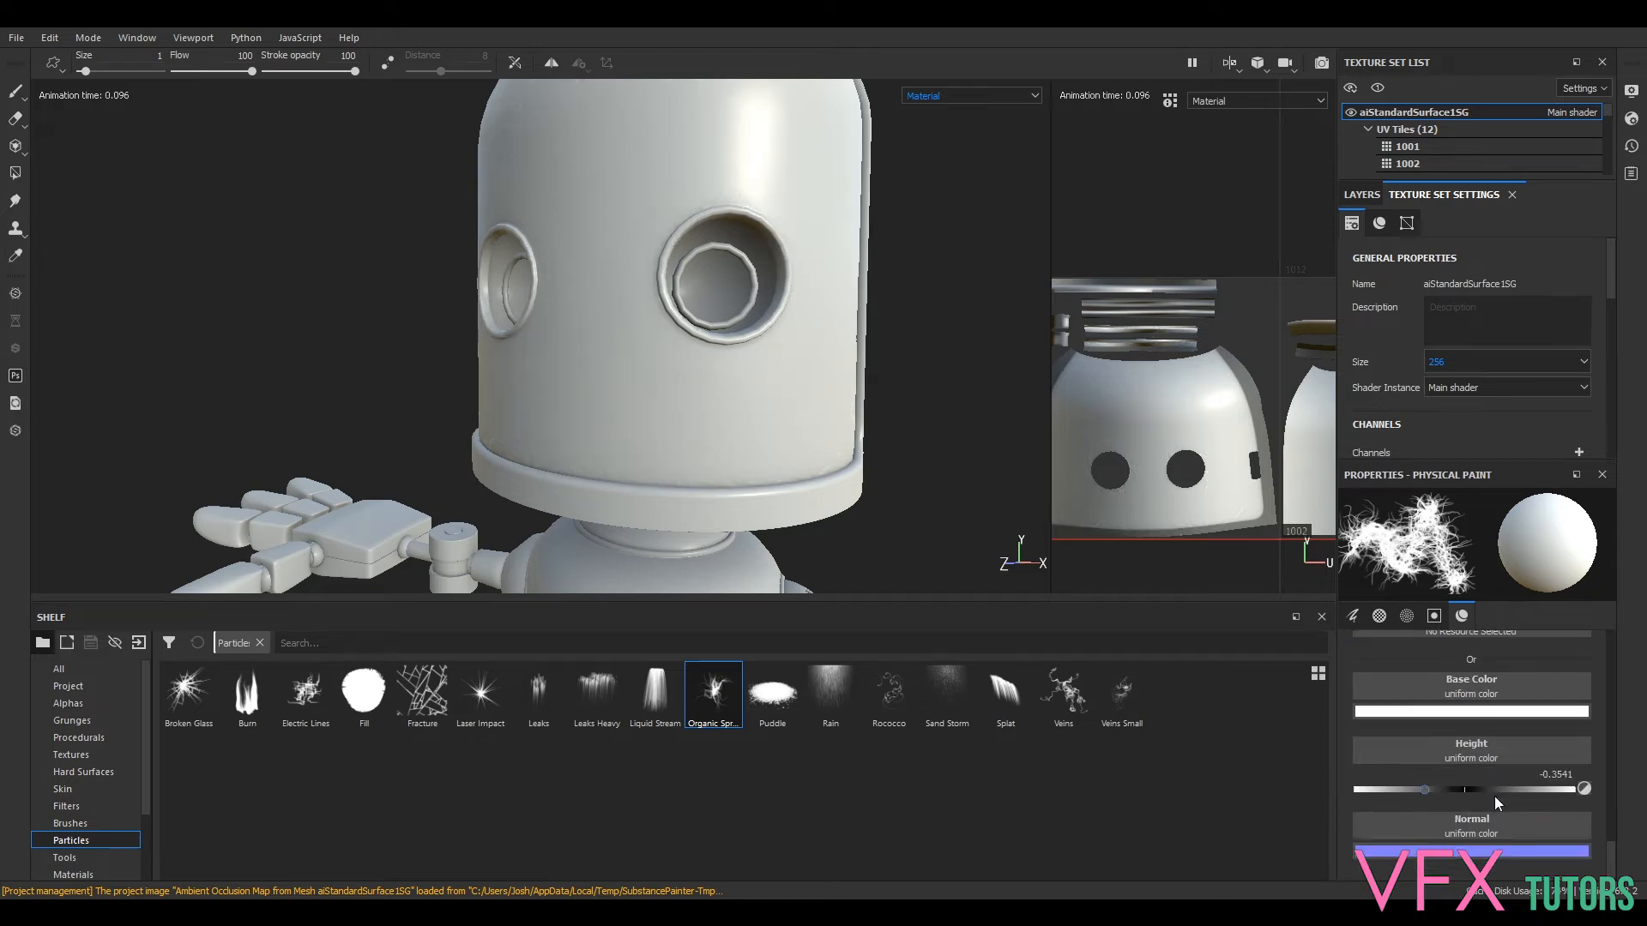
scroll(1504, 753, "up", 3)
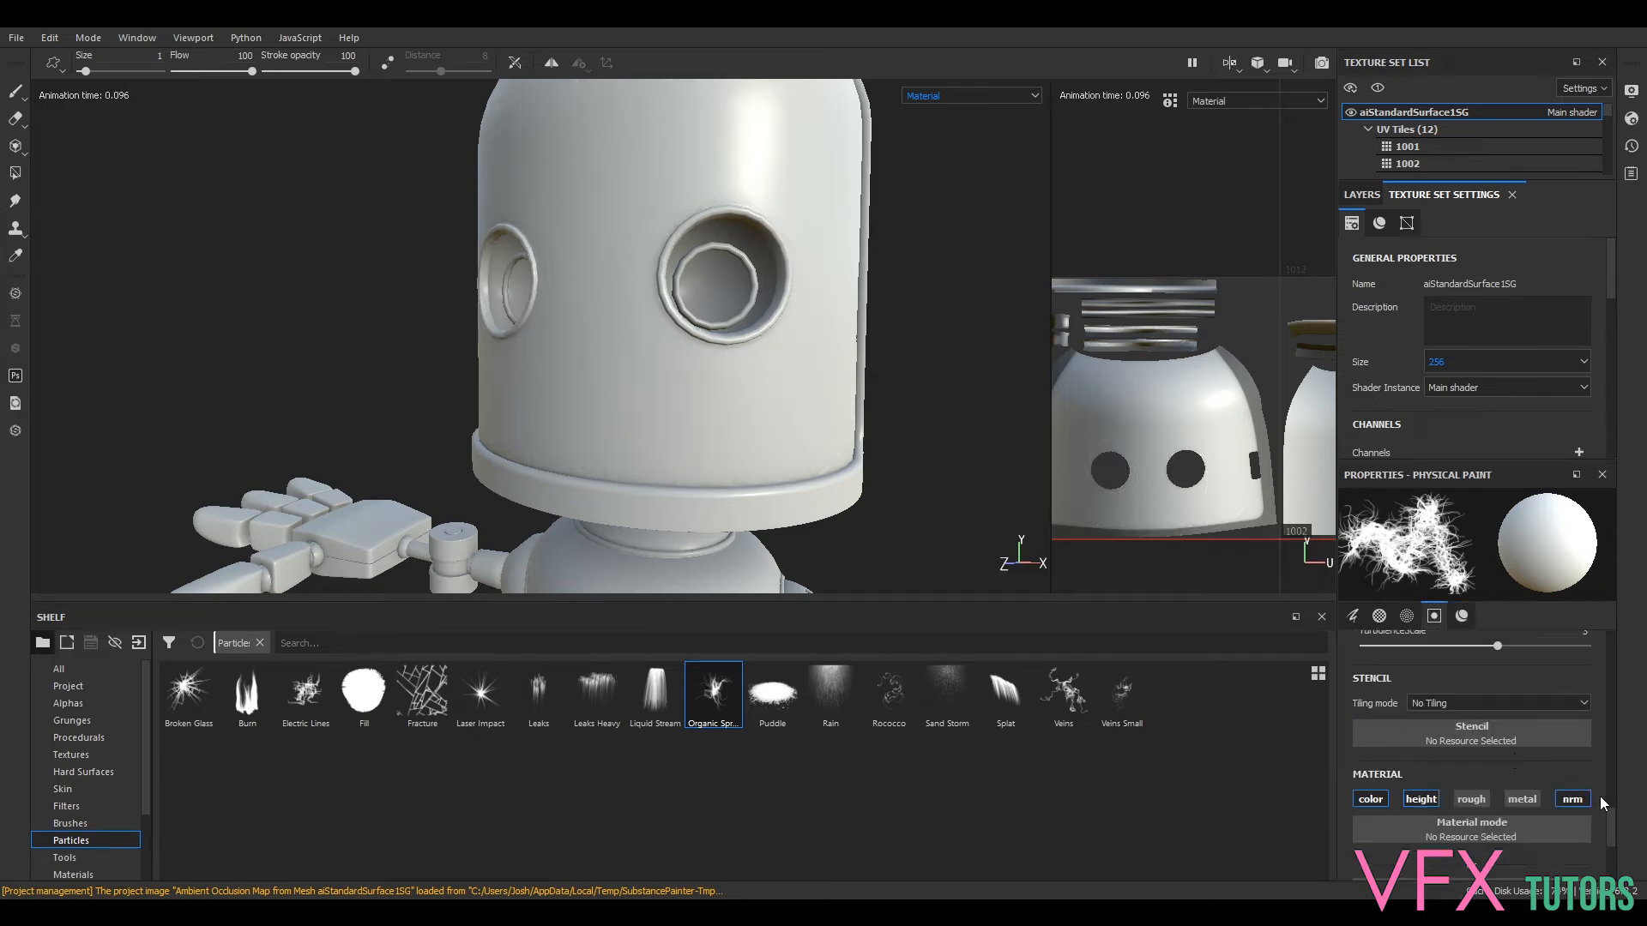
scroll(1535, 815, "down", 3)
left_click_drag(1428, 790, 1403, 787)
left_click(781, 403)
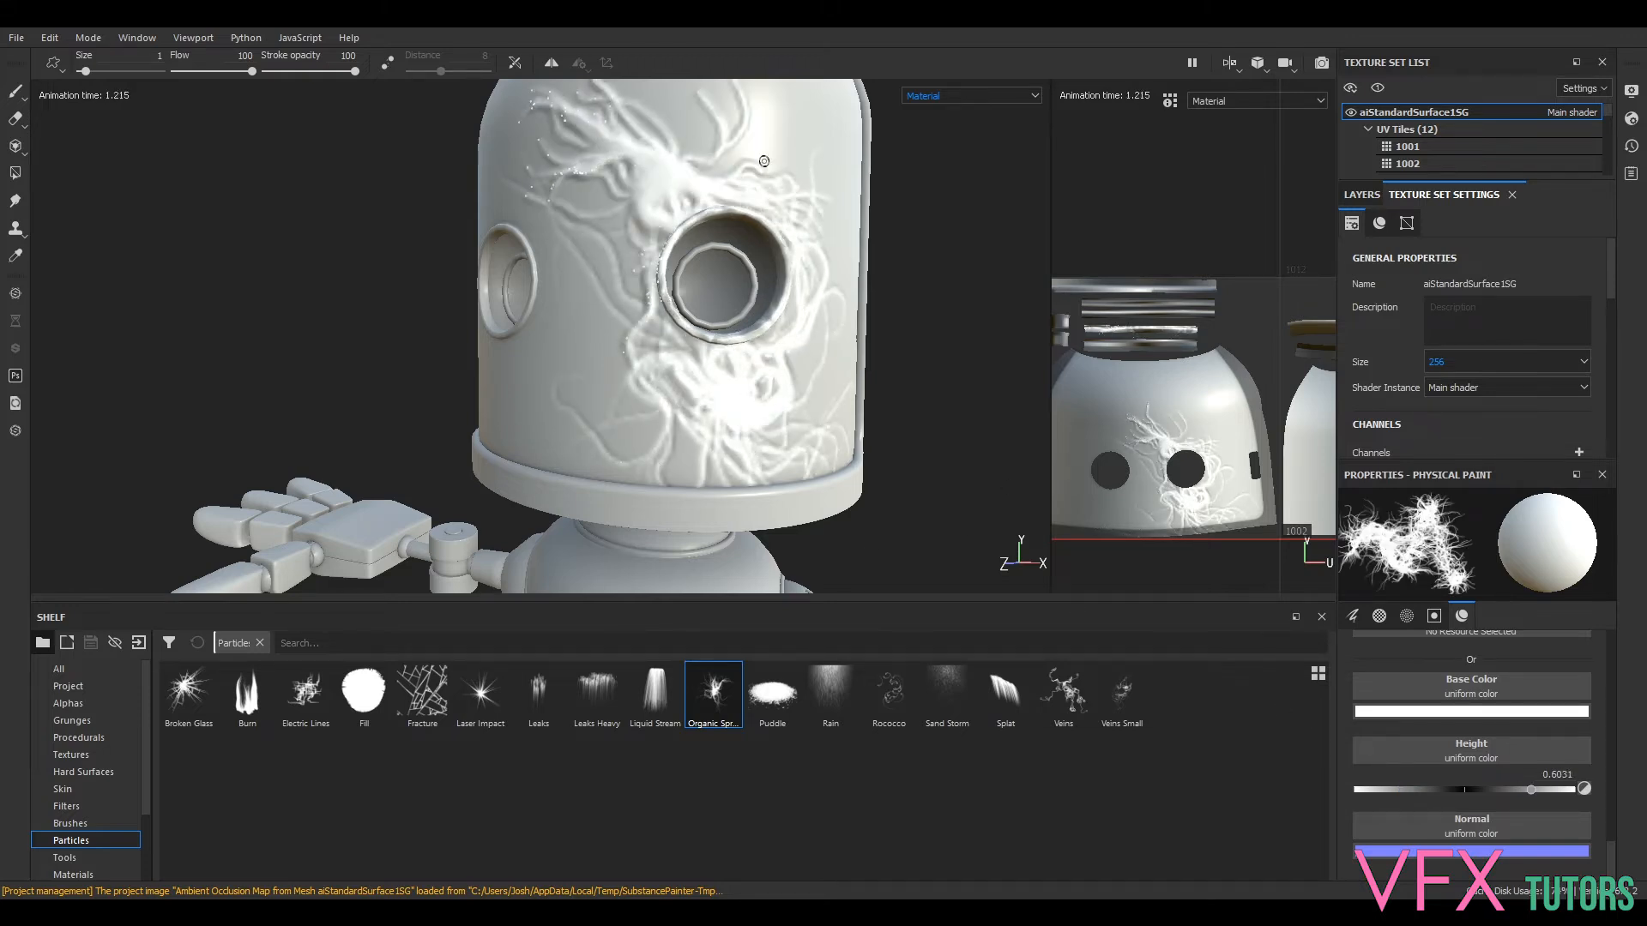
mouse_move(811, 247)
left_mouse_down("alt")
mouse_move(1060, 264)
mouse_move(1042, 336)
mouse_move(977, 346)
left_mouse_up("alt")
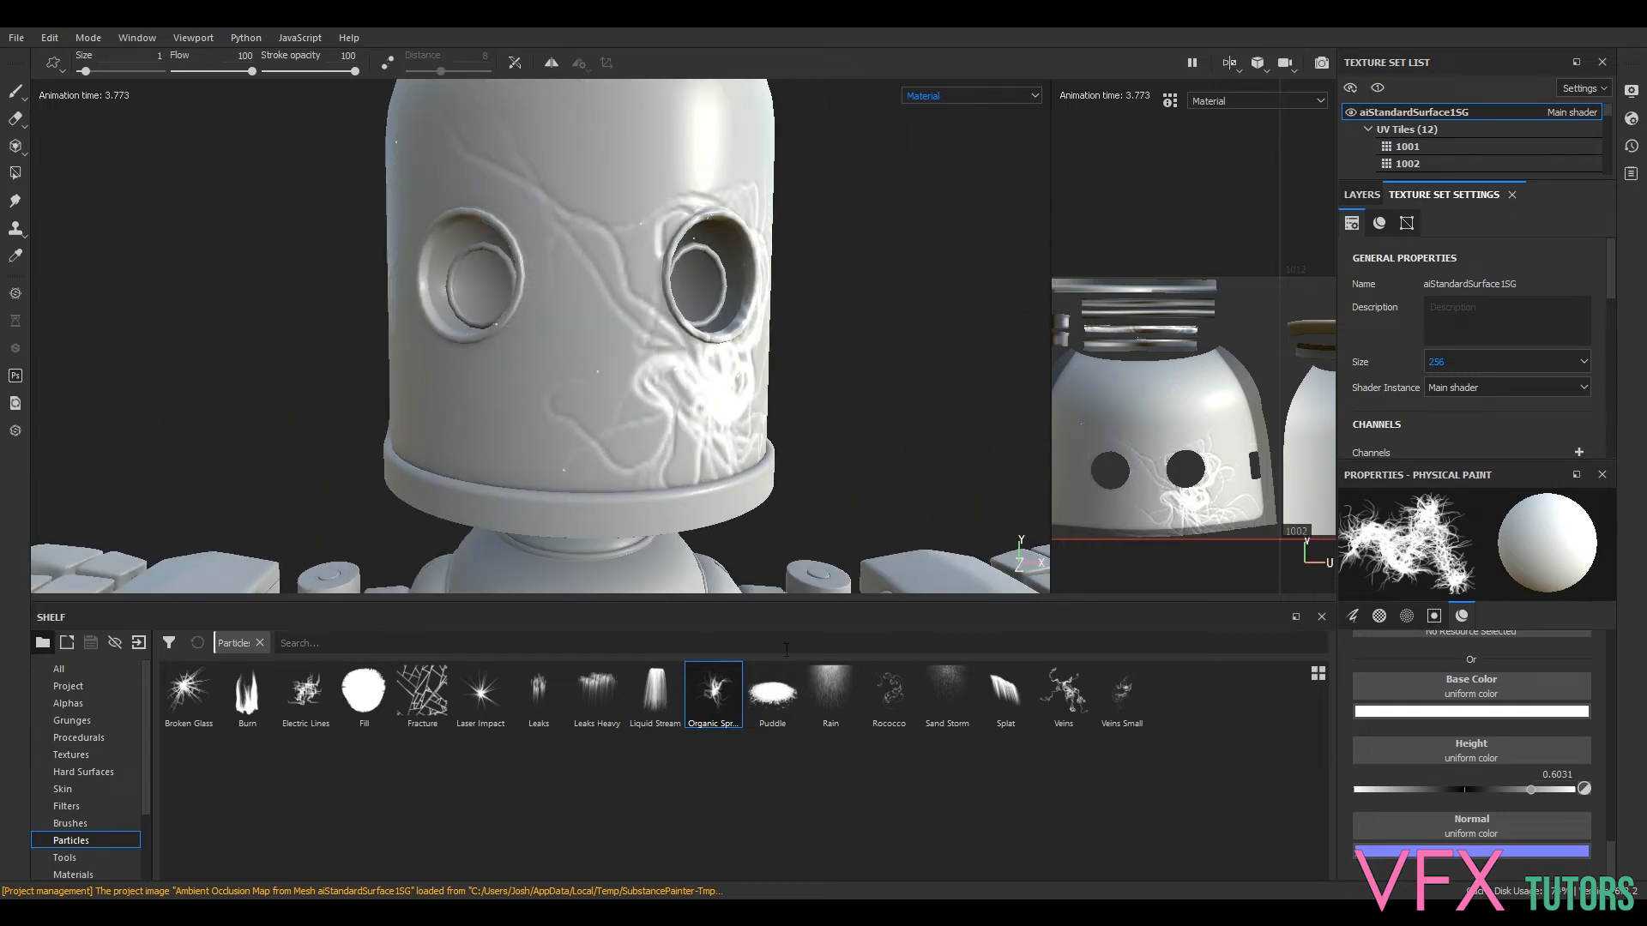
- Try the Broken Glass particle brush between the robot's eyes and reset the material height to 0
left_click(194, 699)
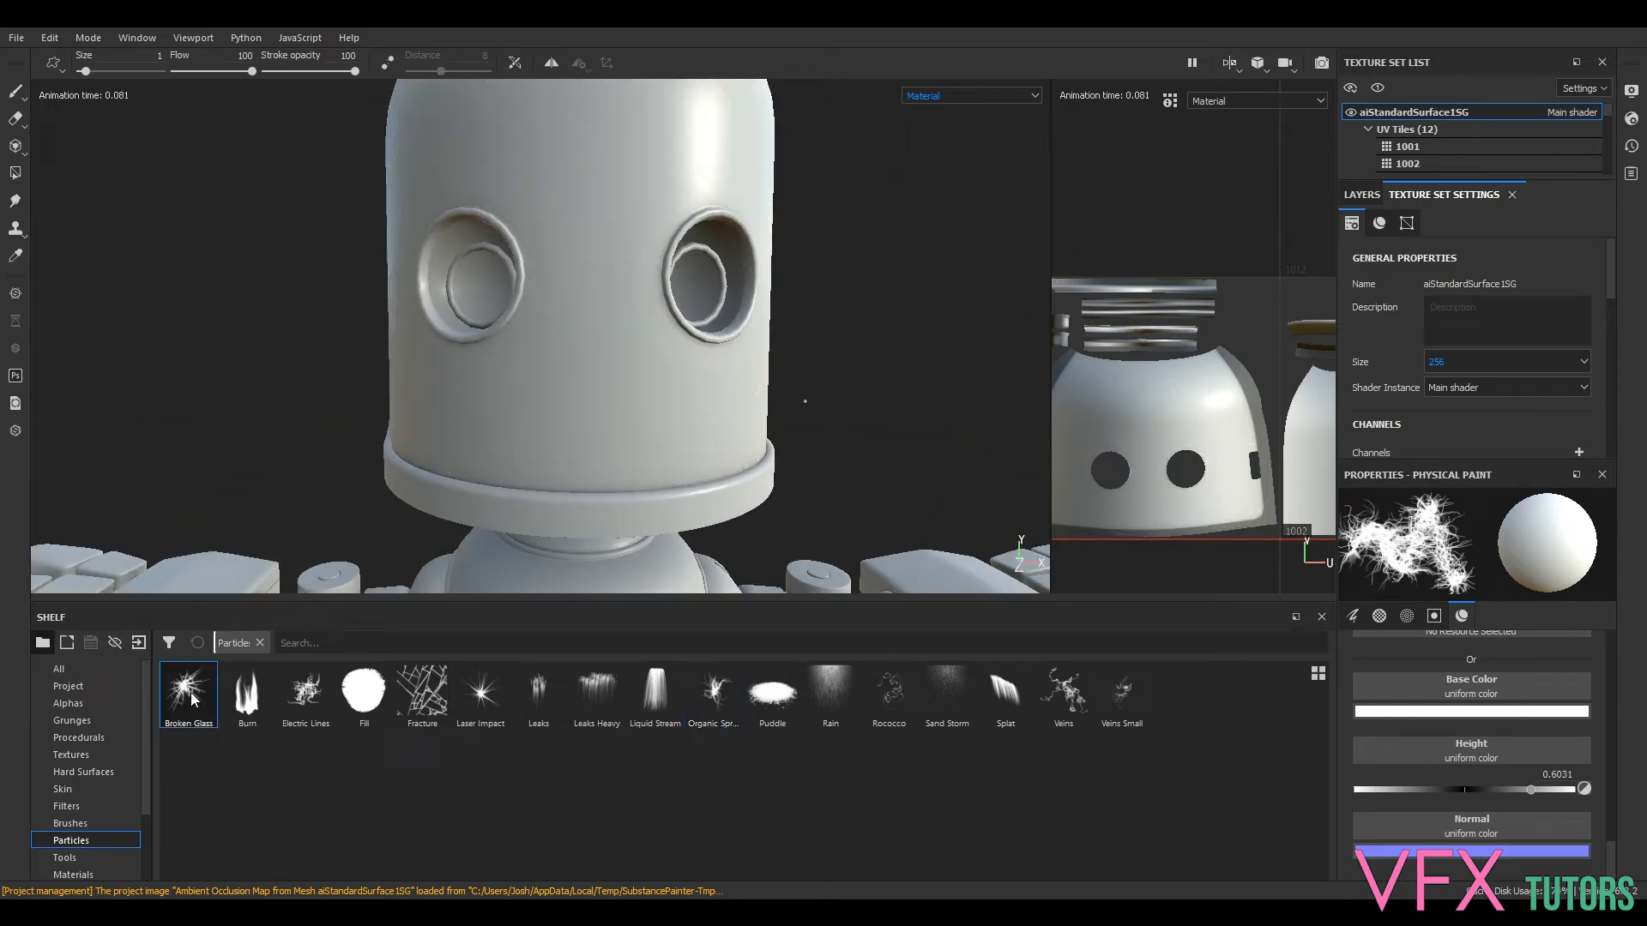
left_click(586, 298)
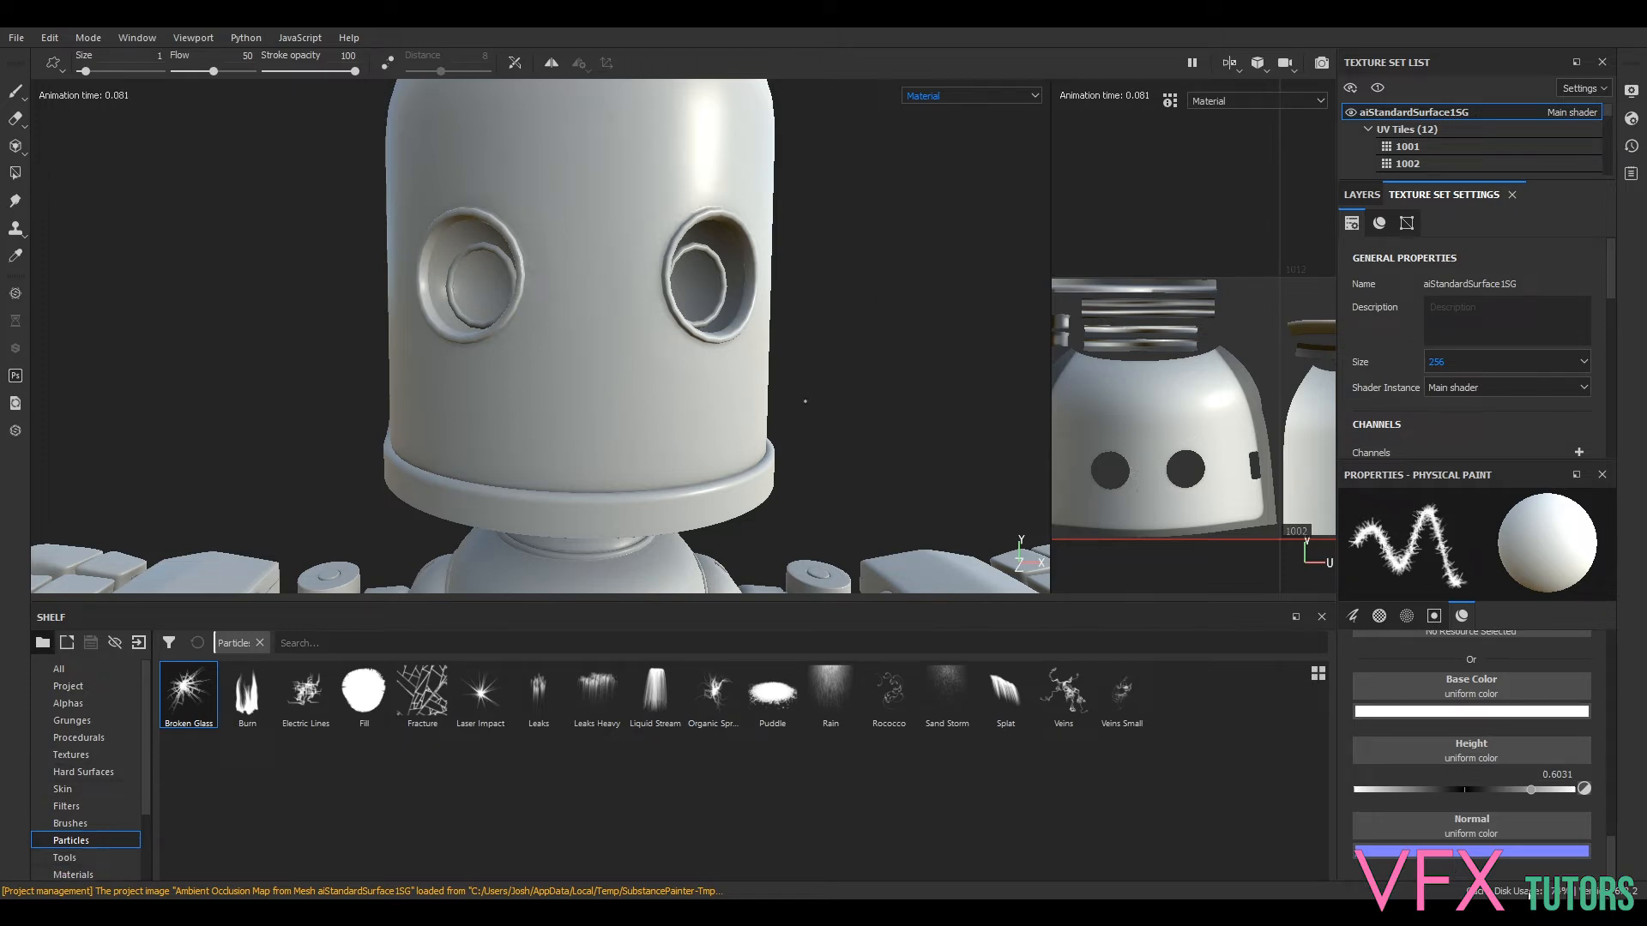
left_click(1463, 789)
double_click(1570, 775)
type("0")
key("Return")
- Show the shelf's Materials category and add a paint effect to Layer 1 in the layer stack
scroll(88, 809, "down", 2)
left_click(72, 789)
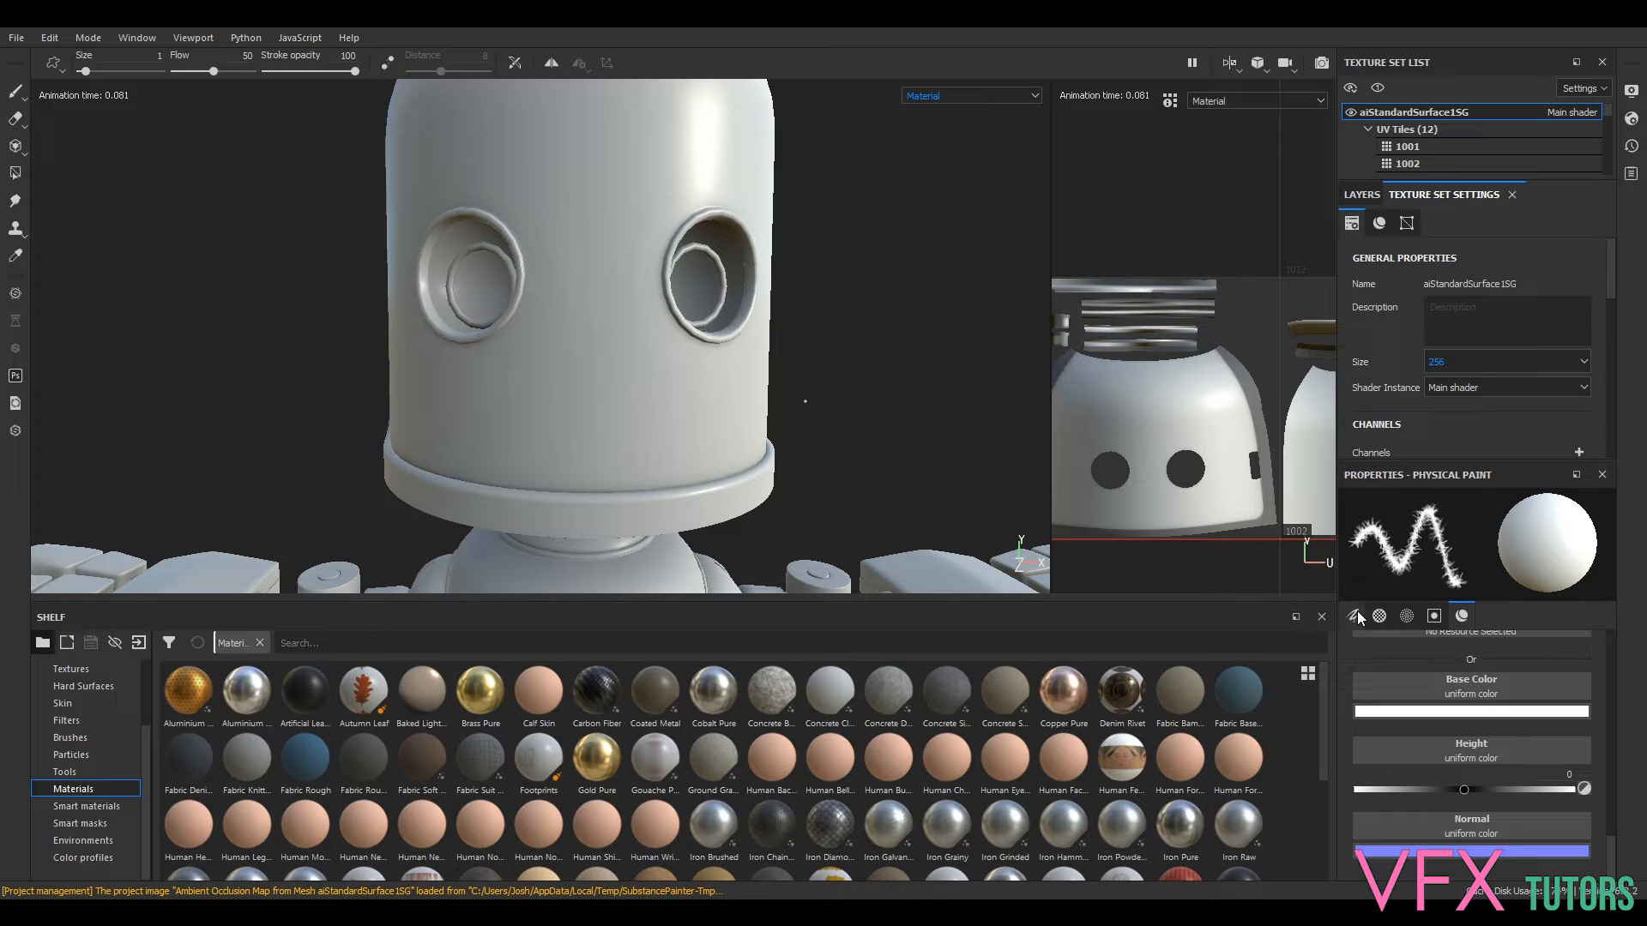
left_click(1364, 195)
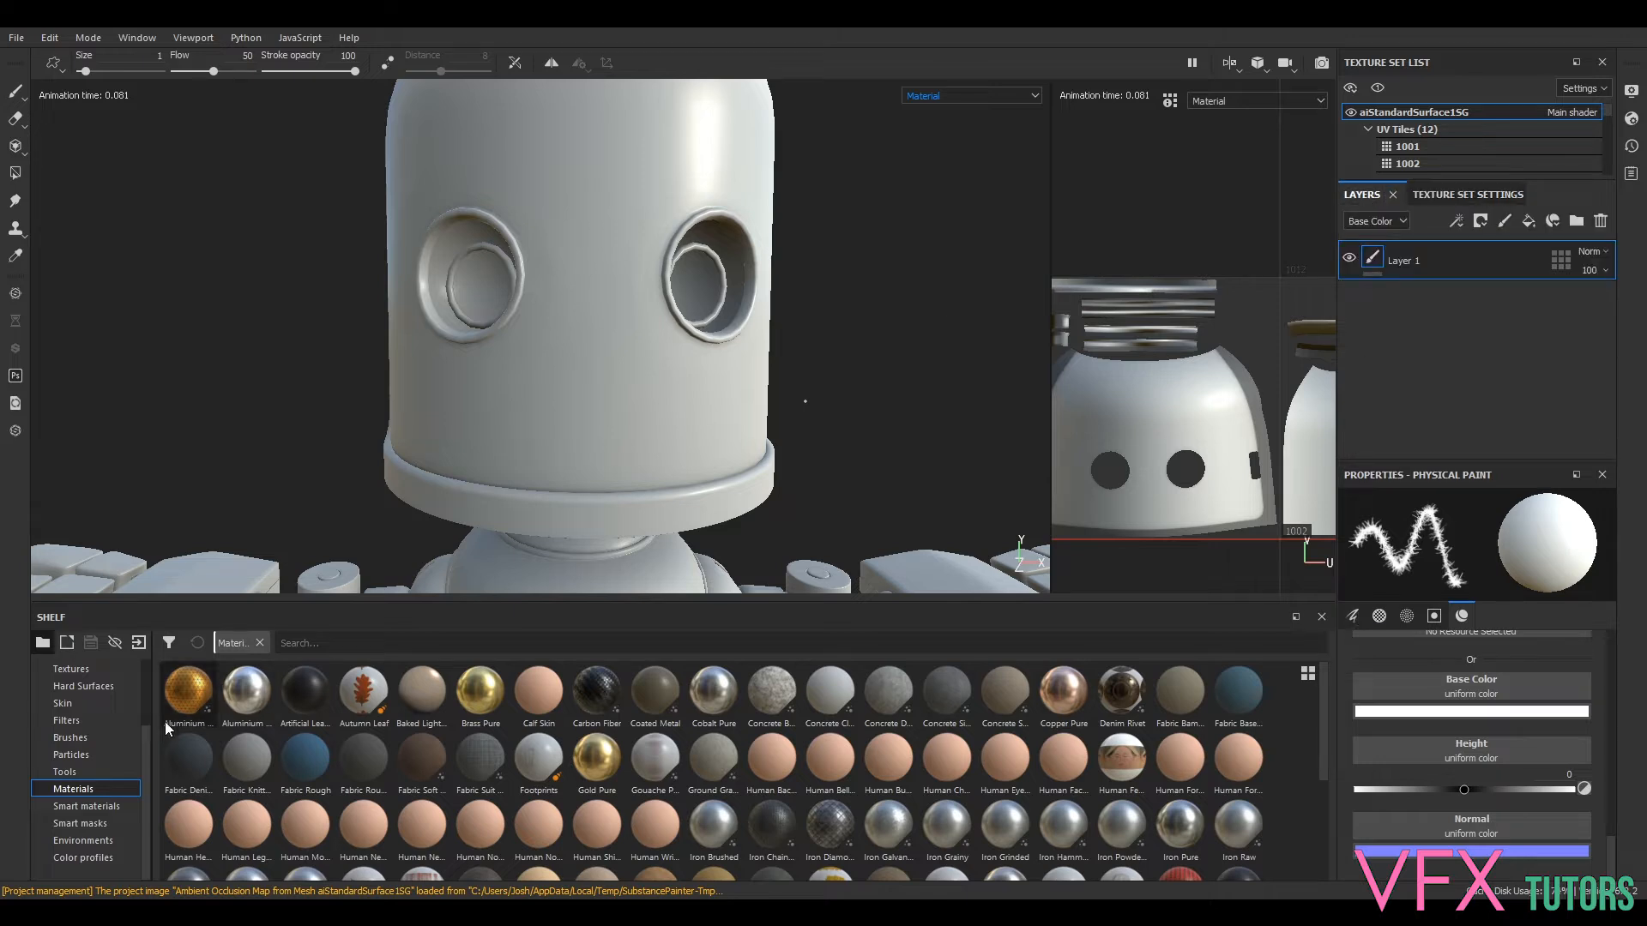
right_click(1398, 268)
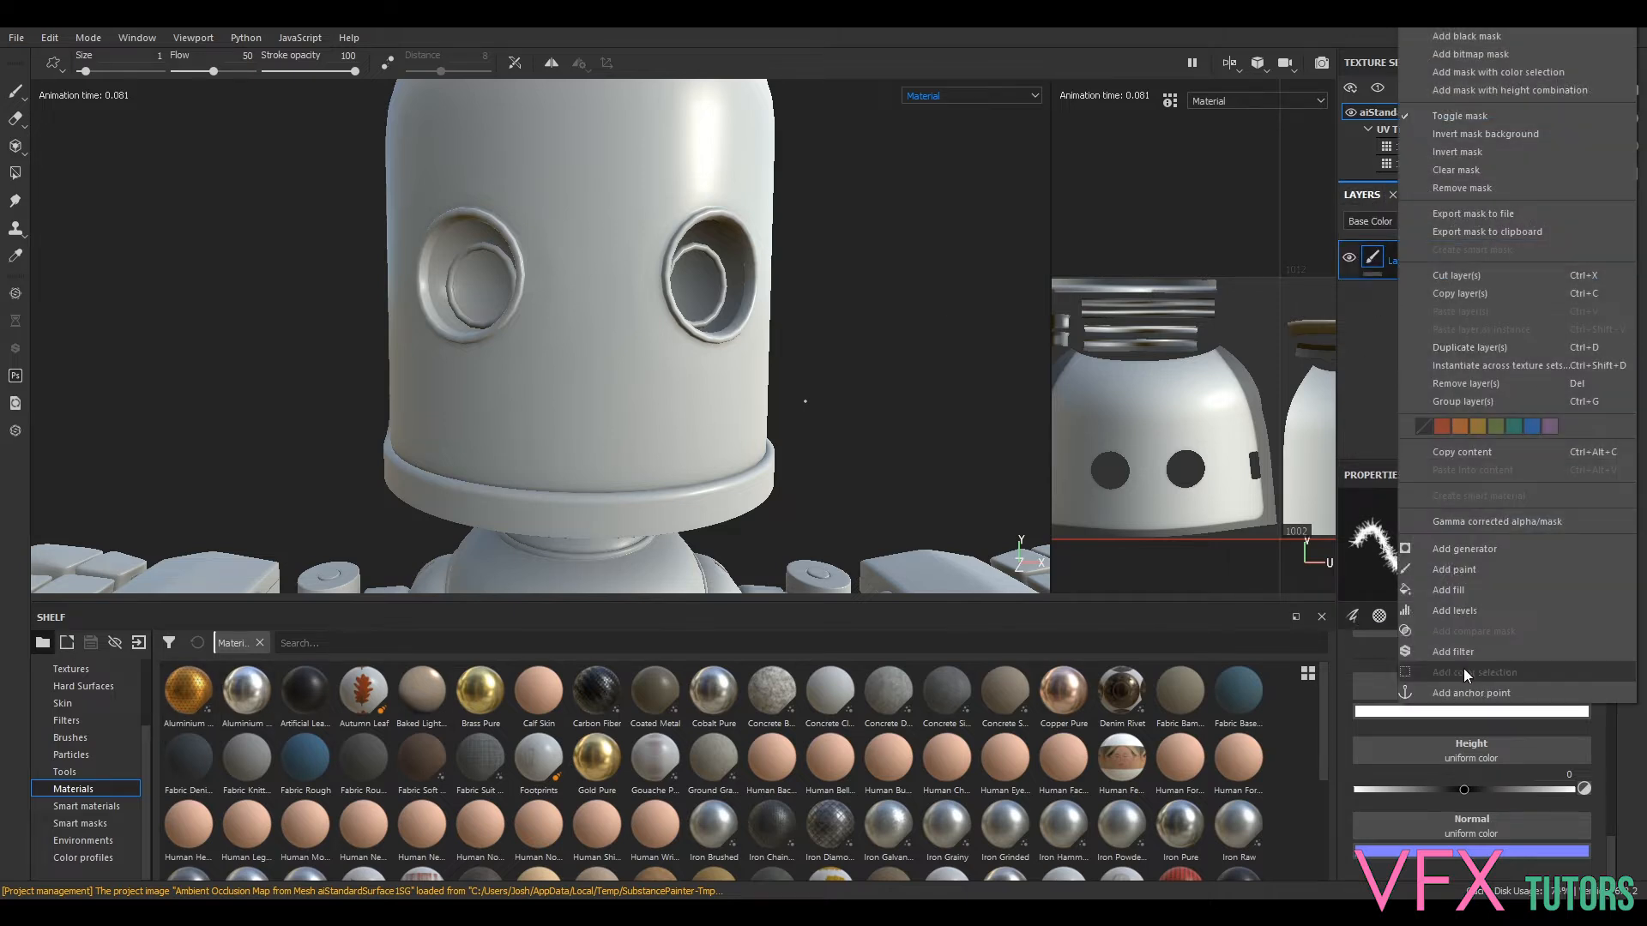
left_click(1456, 569)
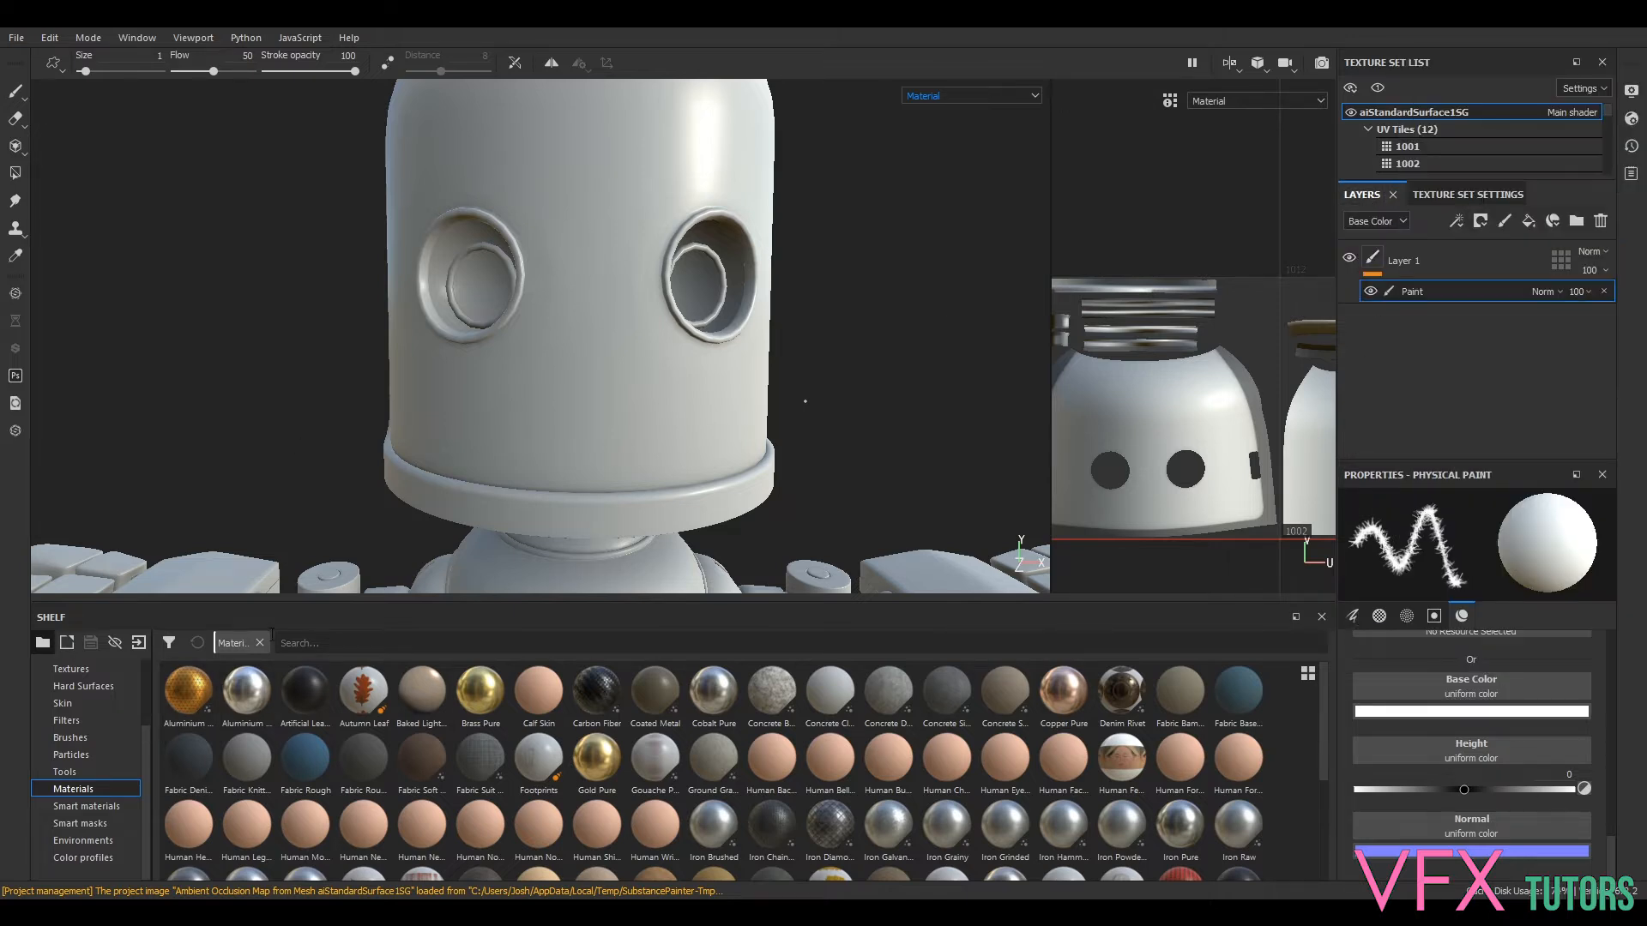
- Apply the Fabric Denim Base material to the robot as a fill layer above Layer 1
left_click_drag(179, 755, 535, 377)
scroll(933, 391, "up", 3)
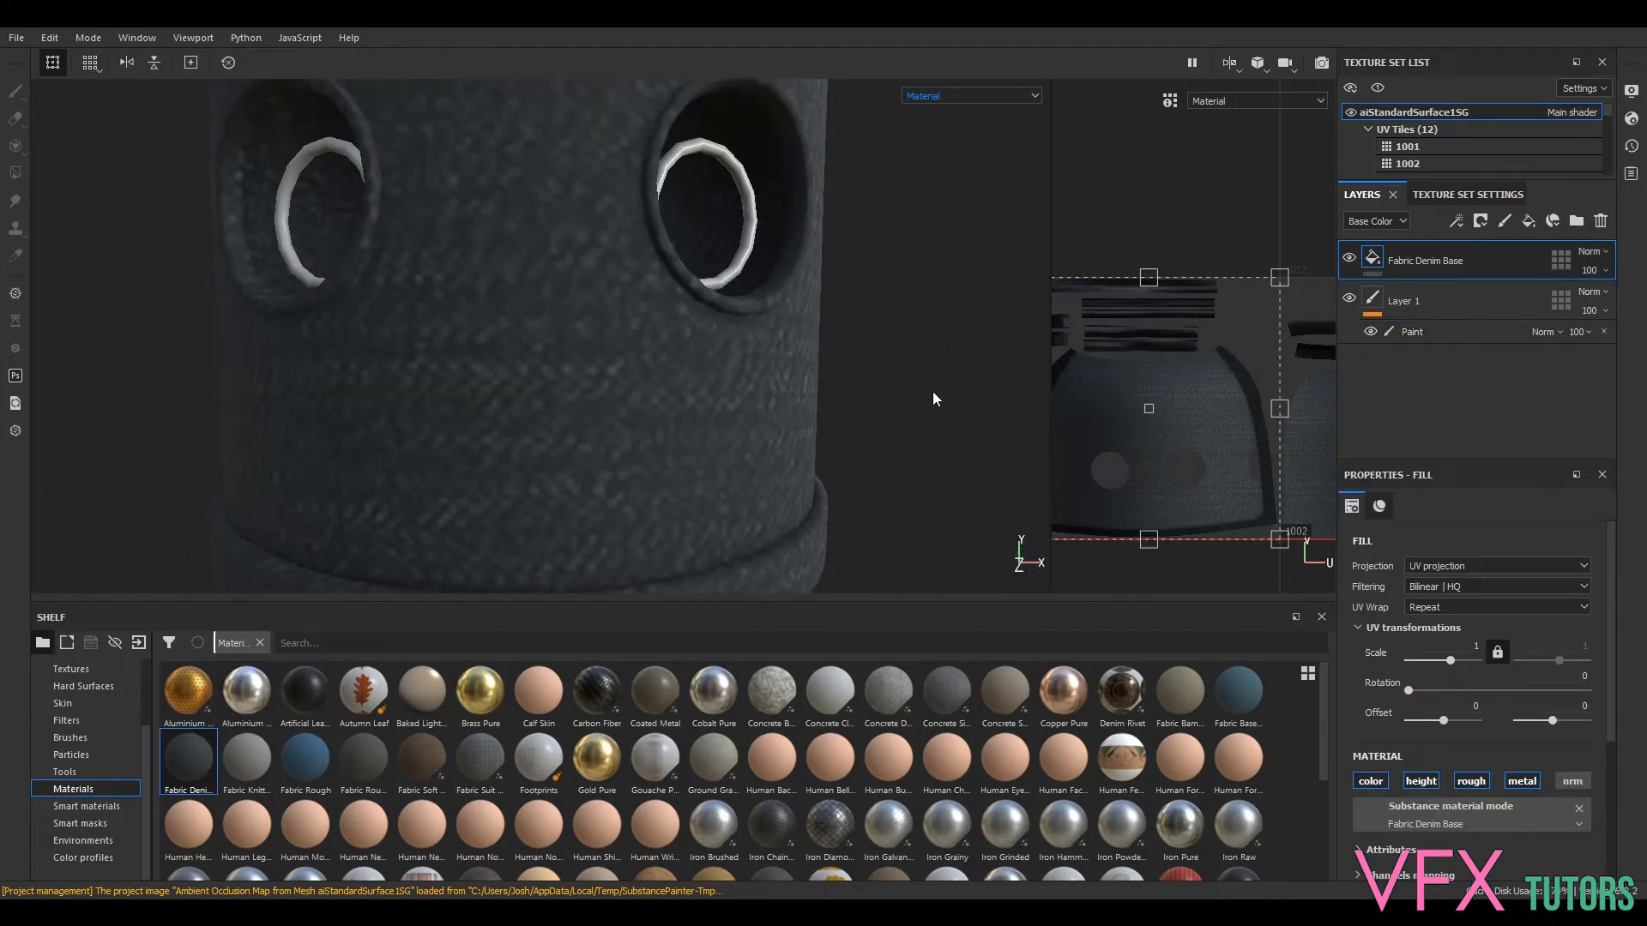
scroll(933, 391, "down", 6)
middle_click_drag(943, 343, 883, 237, "alt")
left_click_drag(883, 237, 800, 252, "alt")
left_click_drag(705, 497, 882, 265, "alt")
scroll(738, 349, "down", 3)
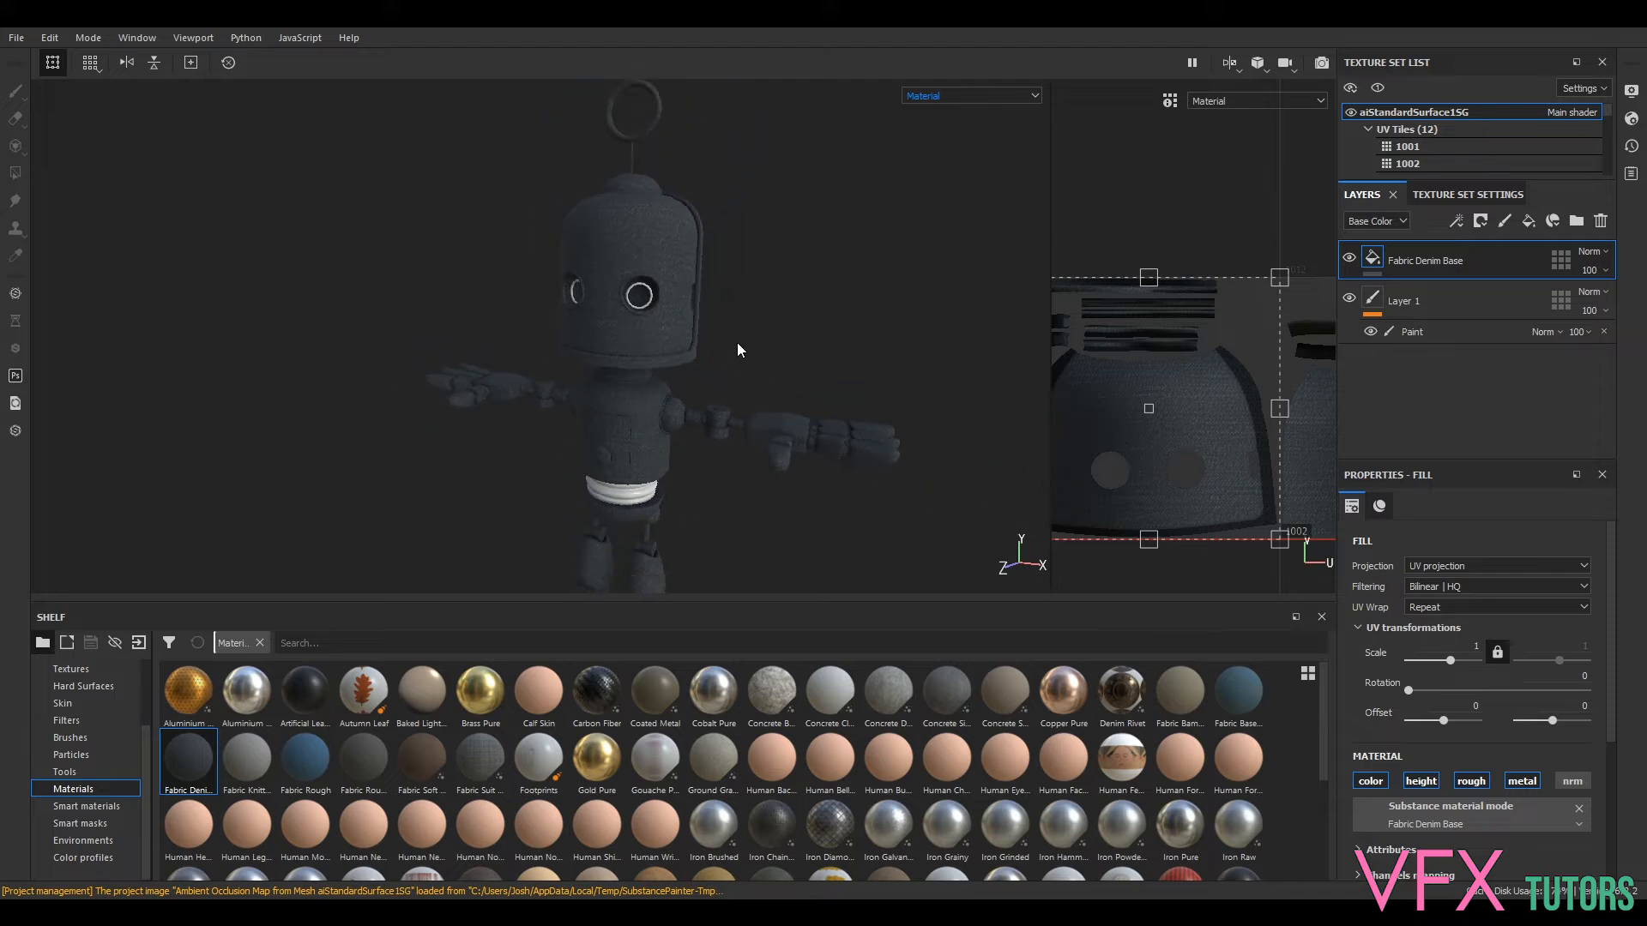
scroll(790, 463, "up", 5)
left_click_drag(754, 363, 871, 346, "alt")
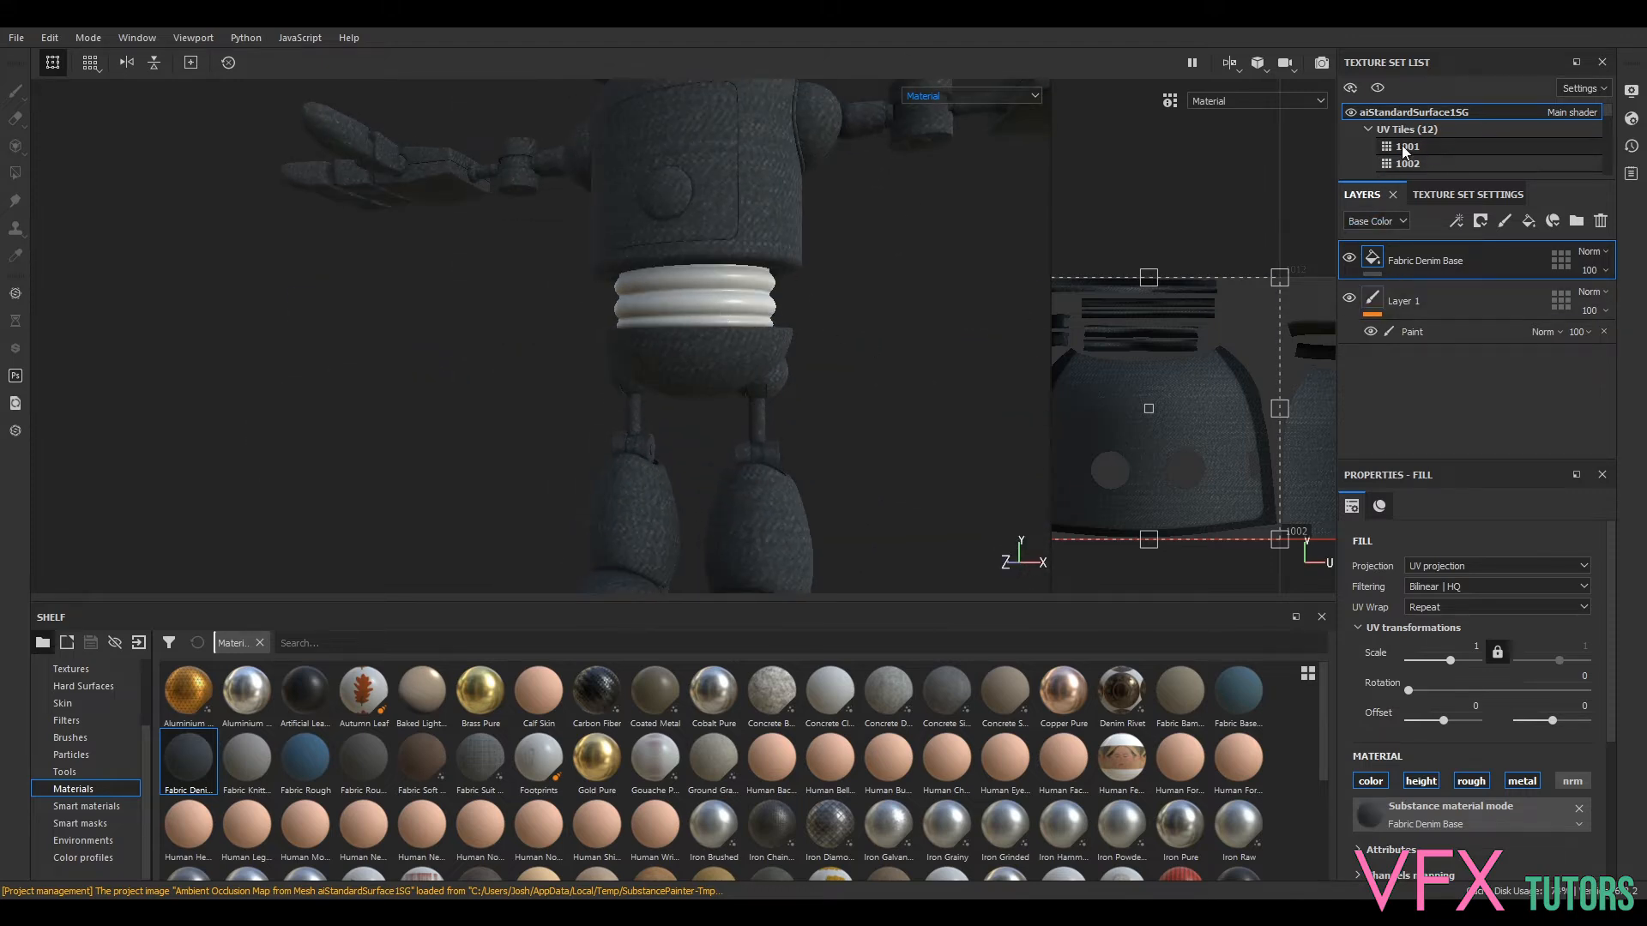
- Enlarge the Texture Set List to show UV tiles 1001 to 1006 and examine the denim coverage on the robot's body
left_click_drag(1427, 188, 1427, 256)
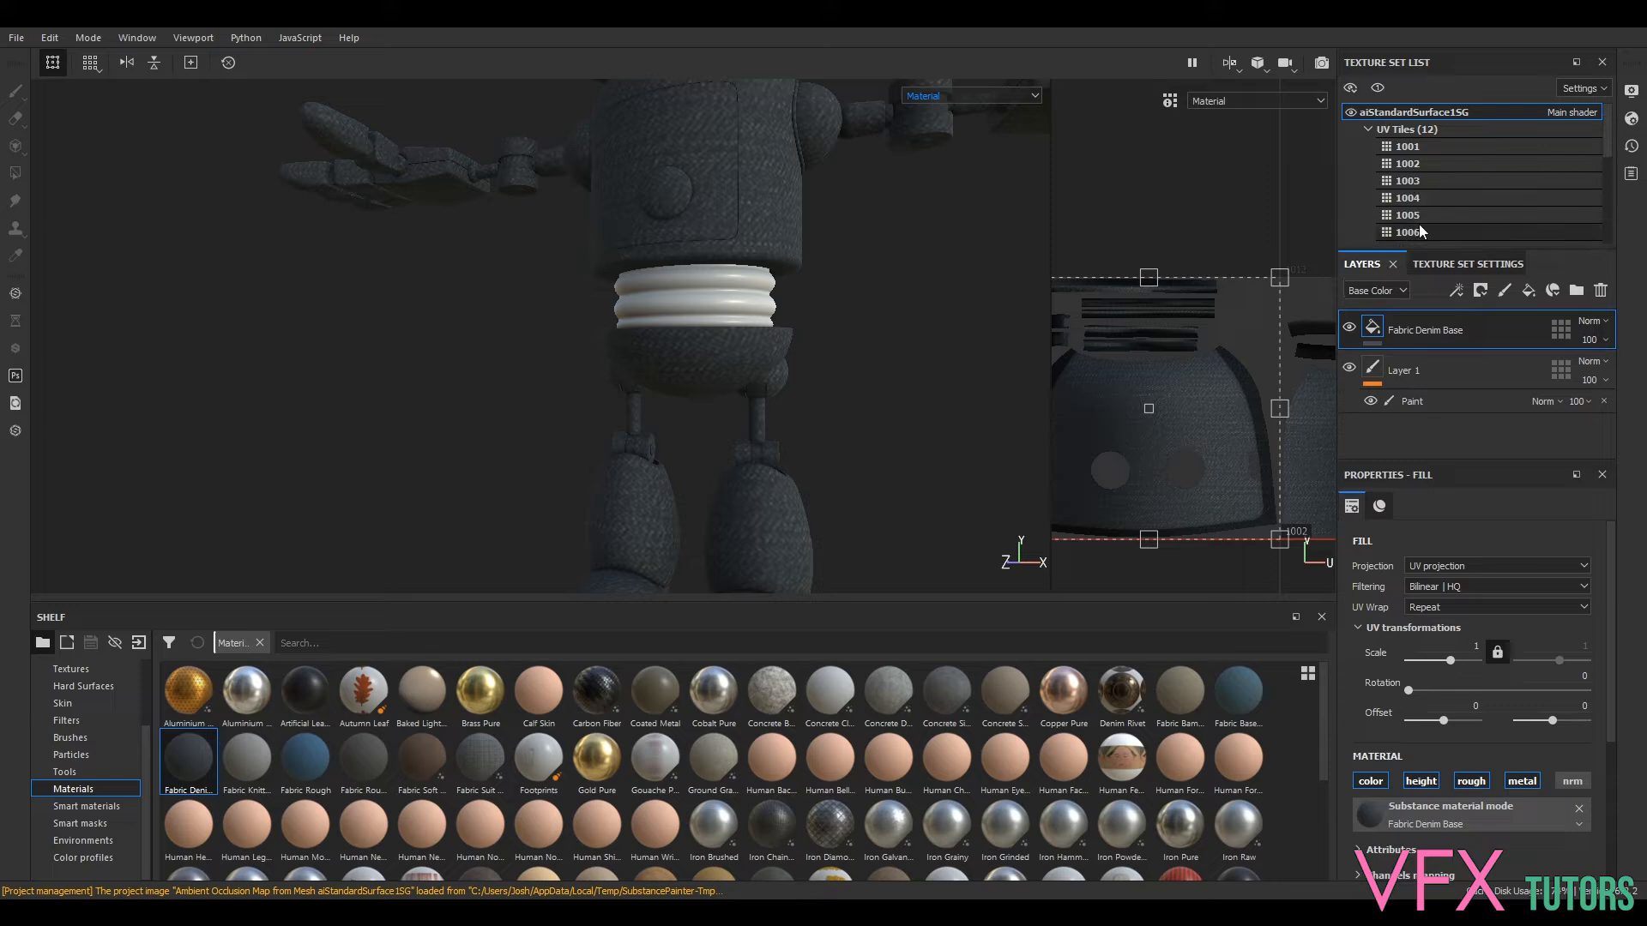
left_click_drag(760, 371, 655, 330, "alt")
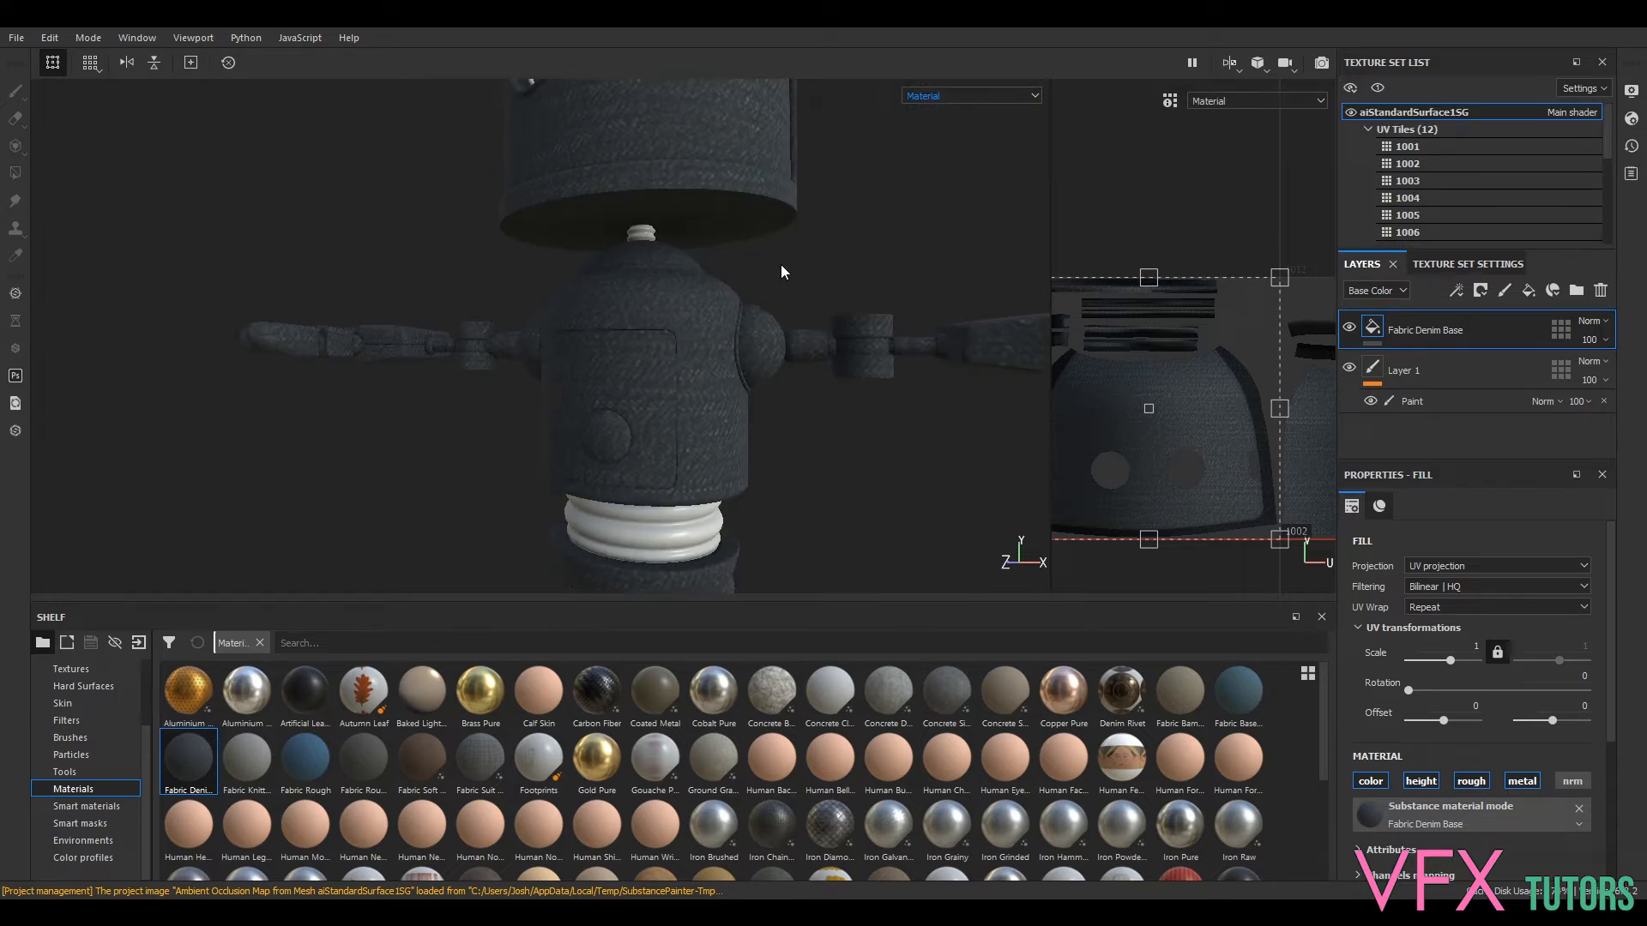
left_click_drag(720, 534, 797, 403, "alt")
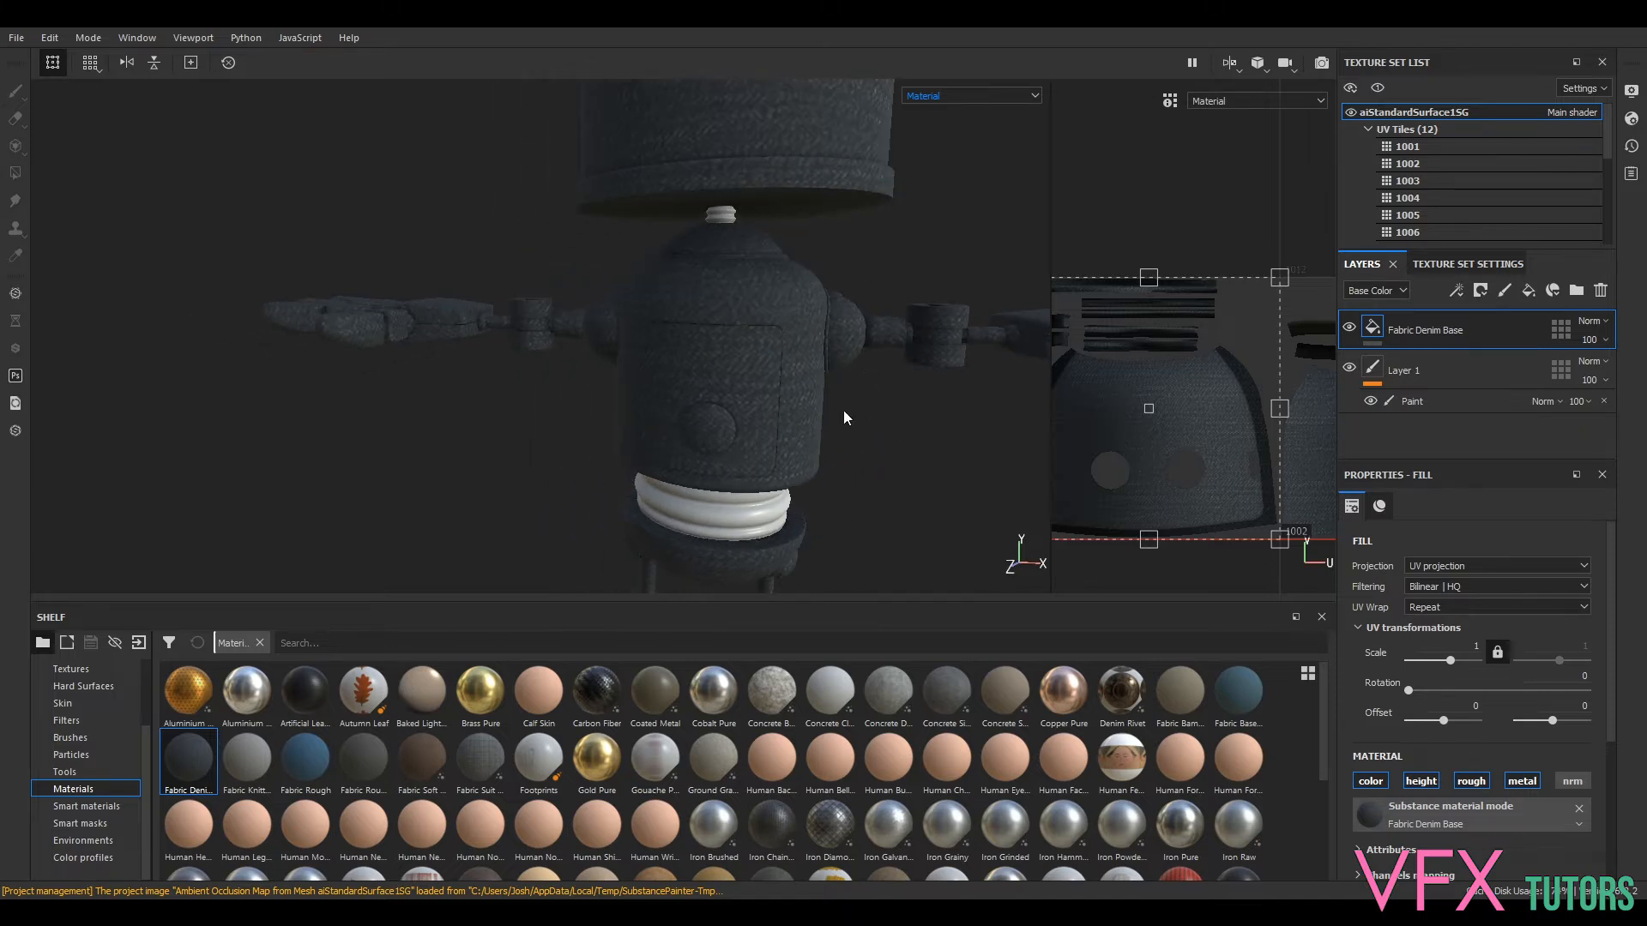
- Try the Human Back Skin, Human Female 30s Face #06, Plastic Fabric Pyramid and Plastic Cables Braided materials on the robot
left_click_drag(771, 759, 809, 494)
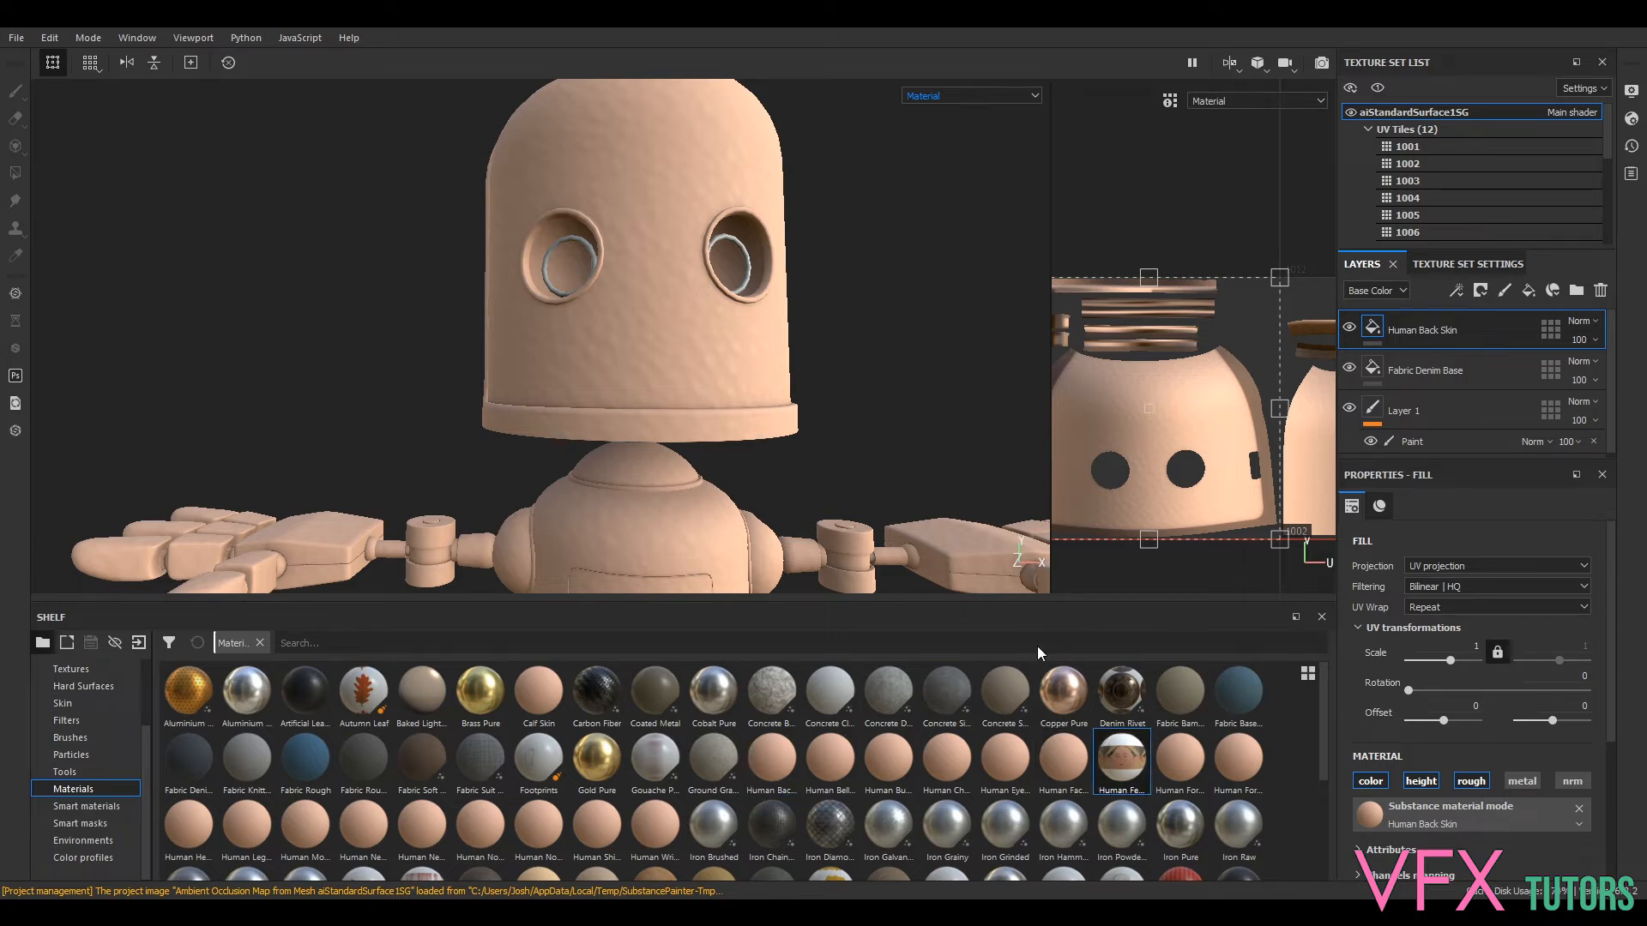
left_click(1124, 759)
left_click_drag(829, 293, 805, 244, "alt")
scroll(271, 783, "down", 3)
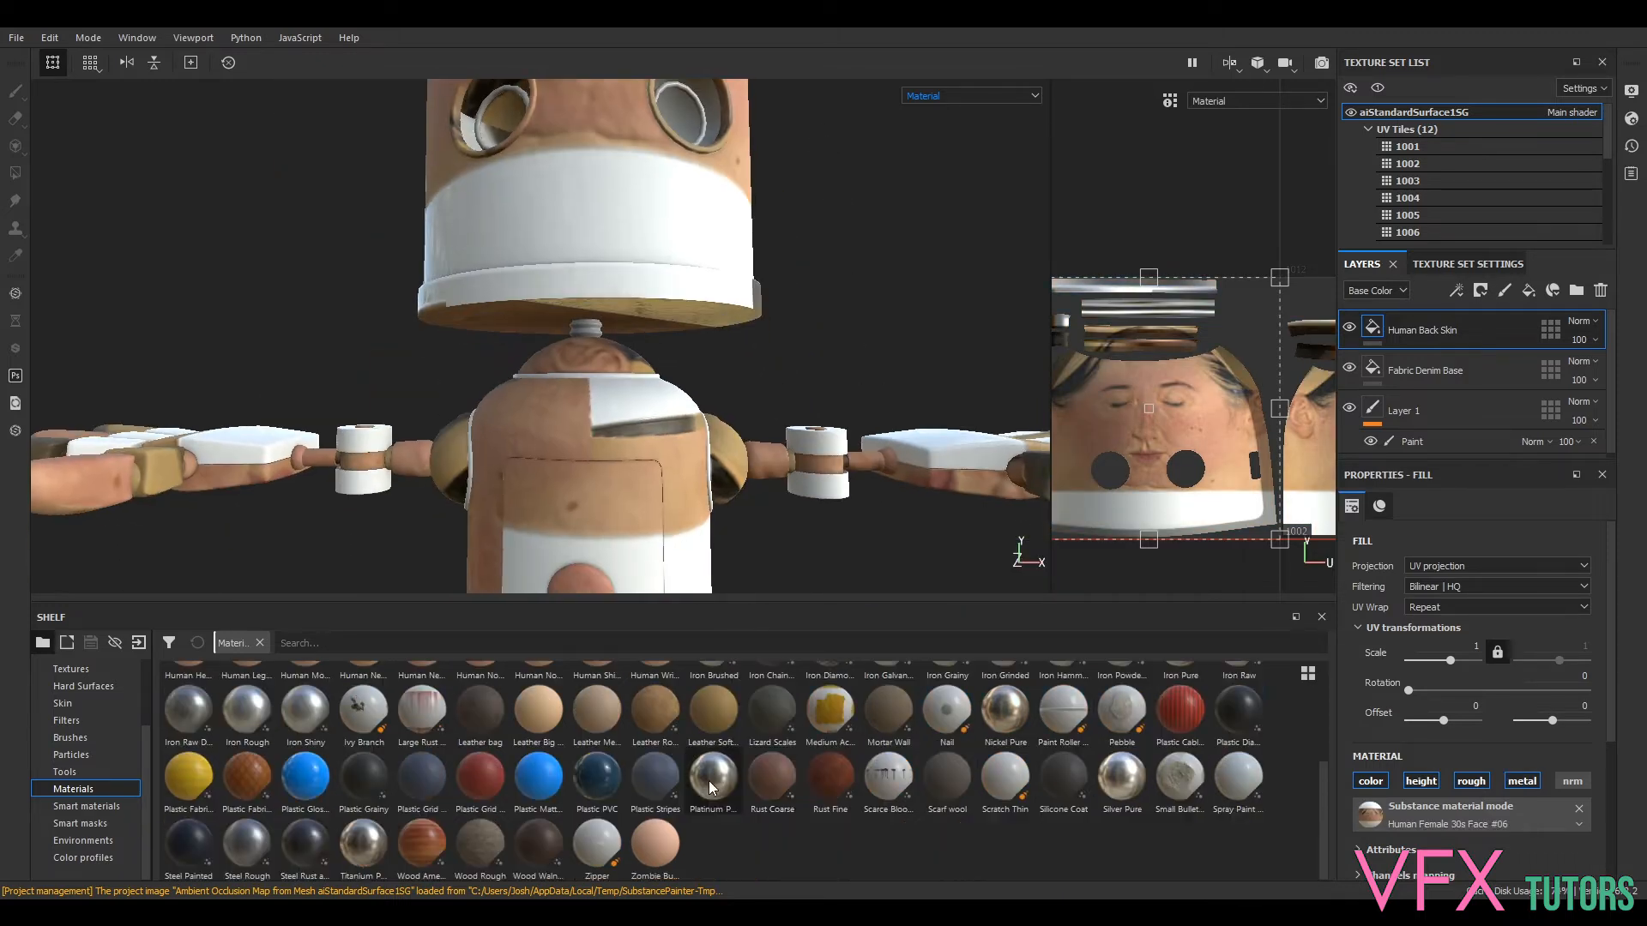
left_click_drag(271, 783, 791, 282)
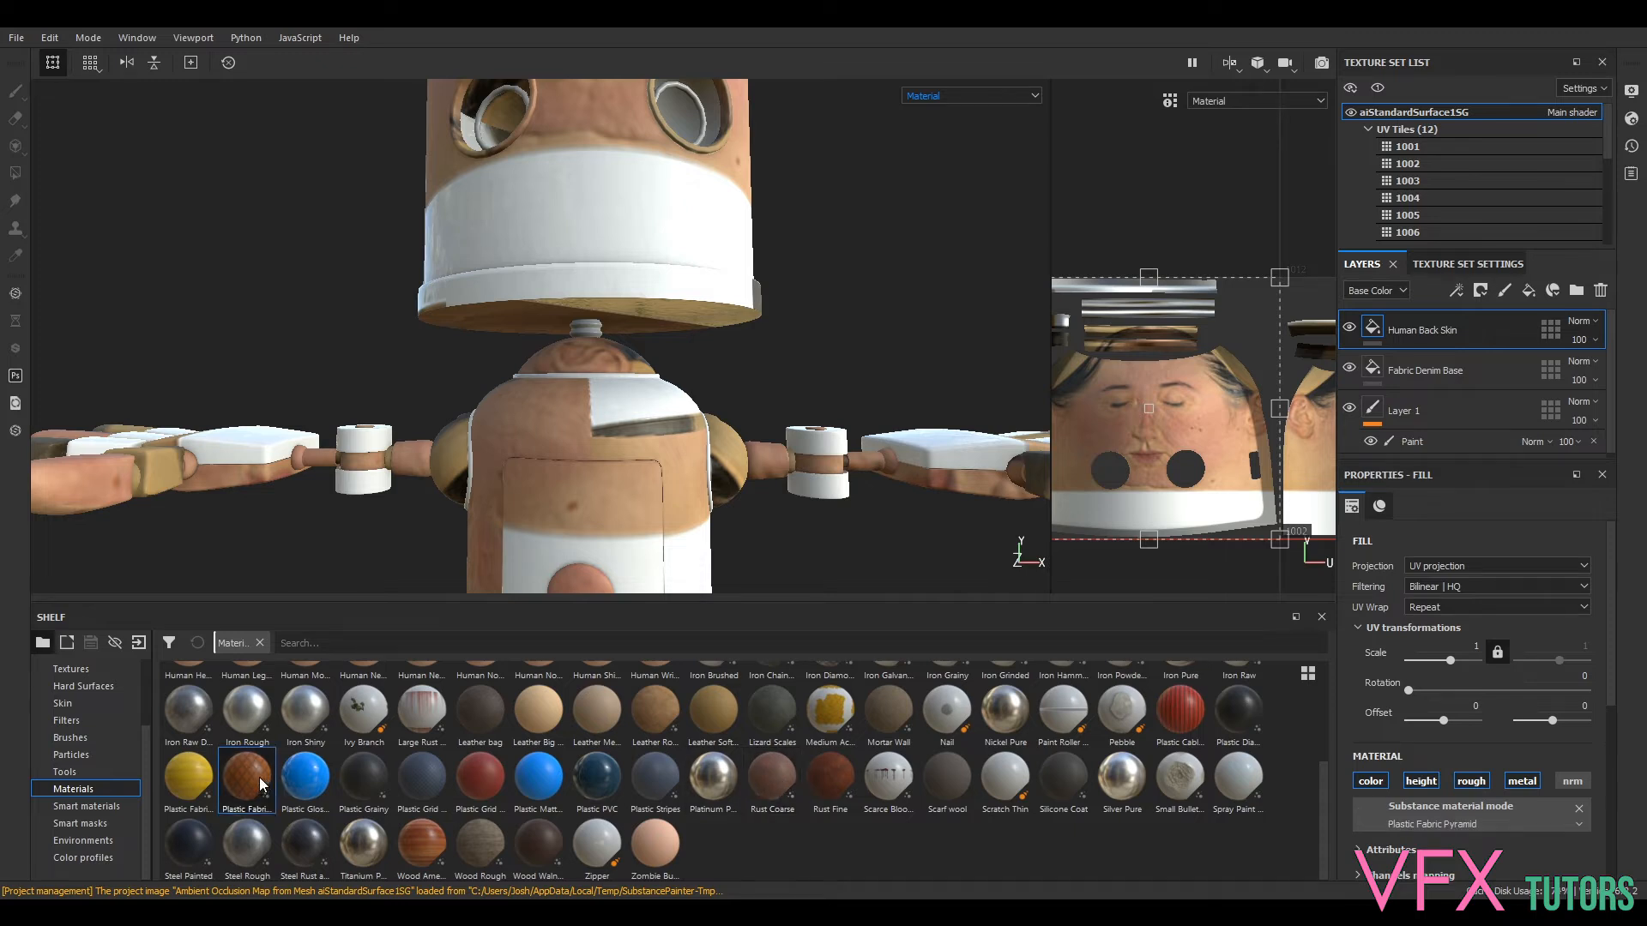
left_click_drag(1180, 710, 864, 323)
- Show the shelf's Smart materials and delete the Plastic Fabric Pyramid and Human Back Skin layers
left_click(86, 806)
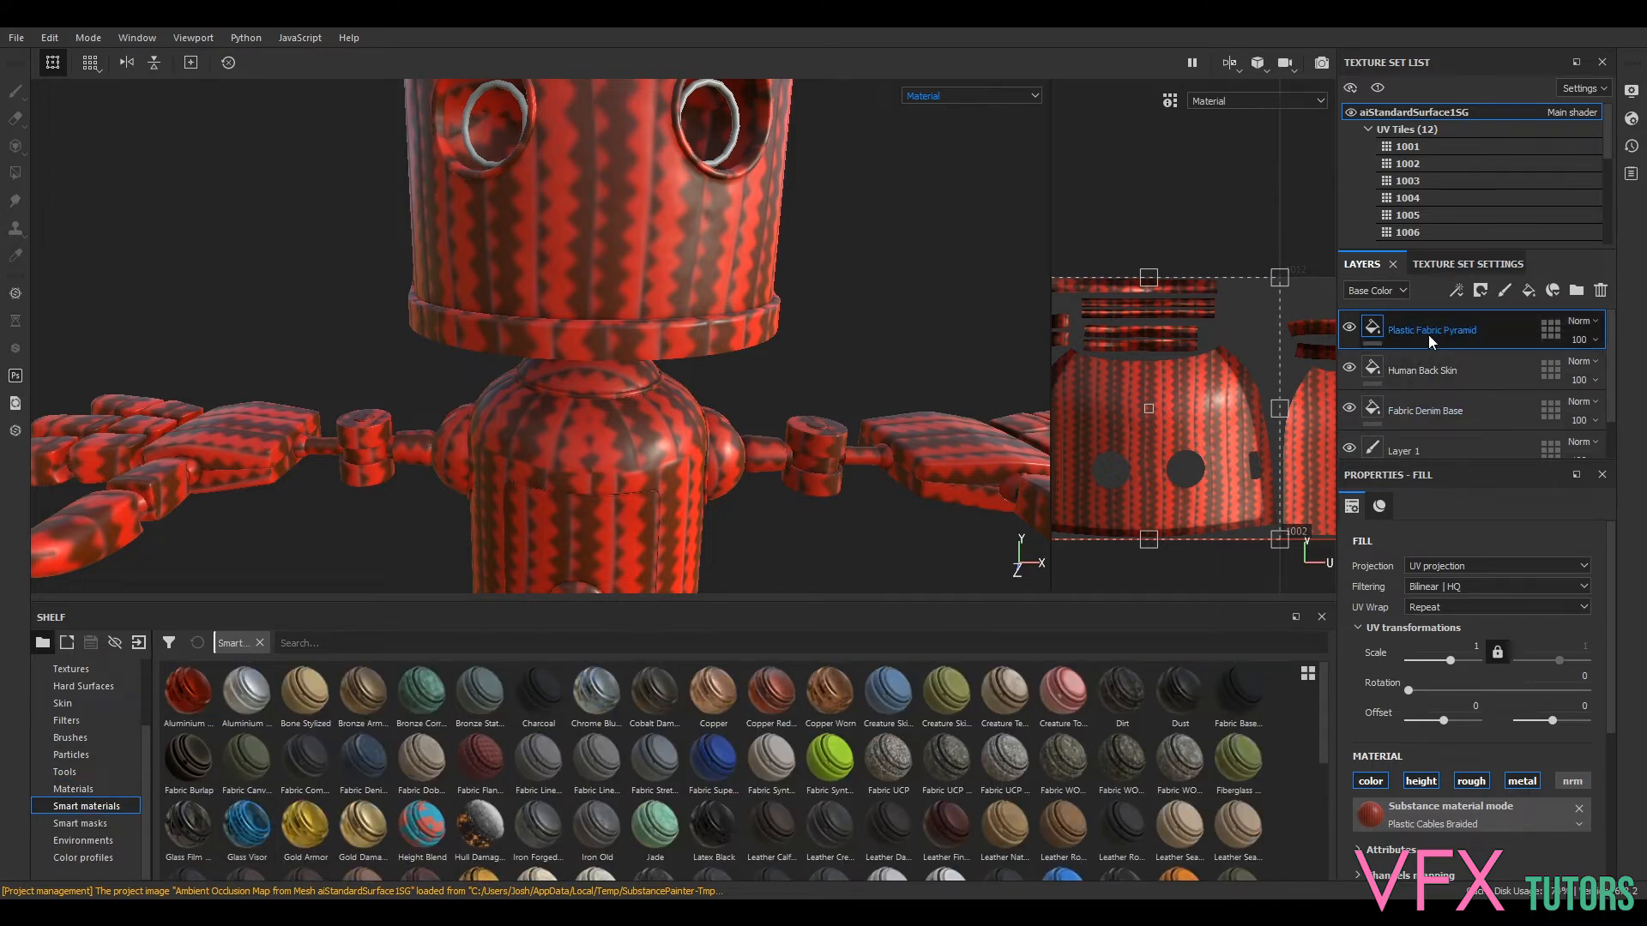
key("Delete")
key("Delete")
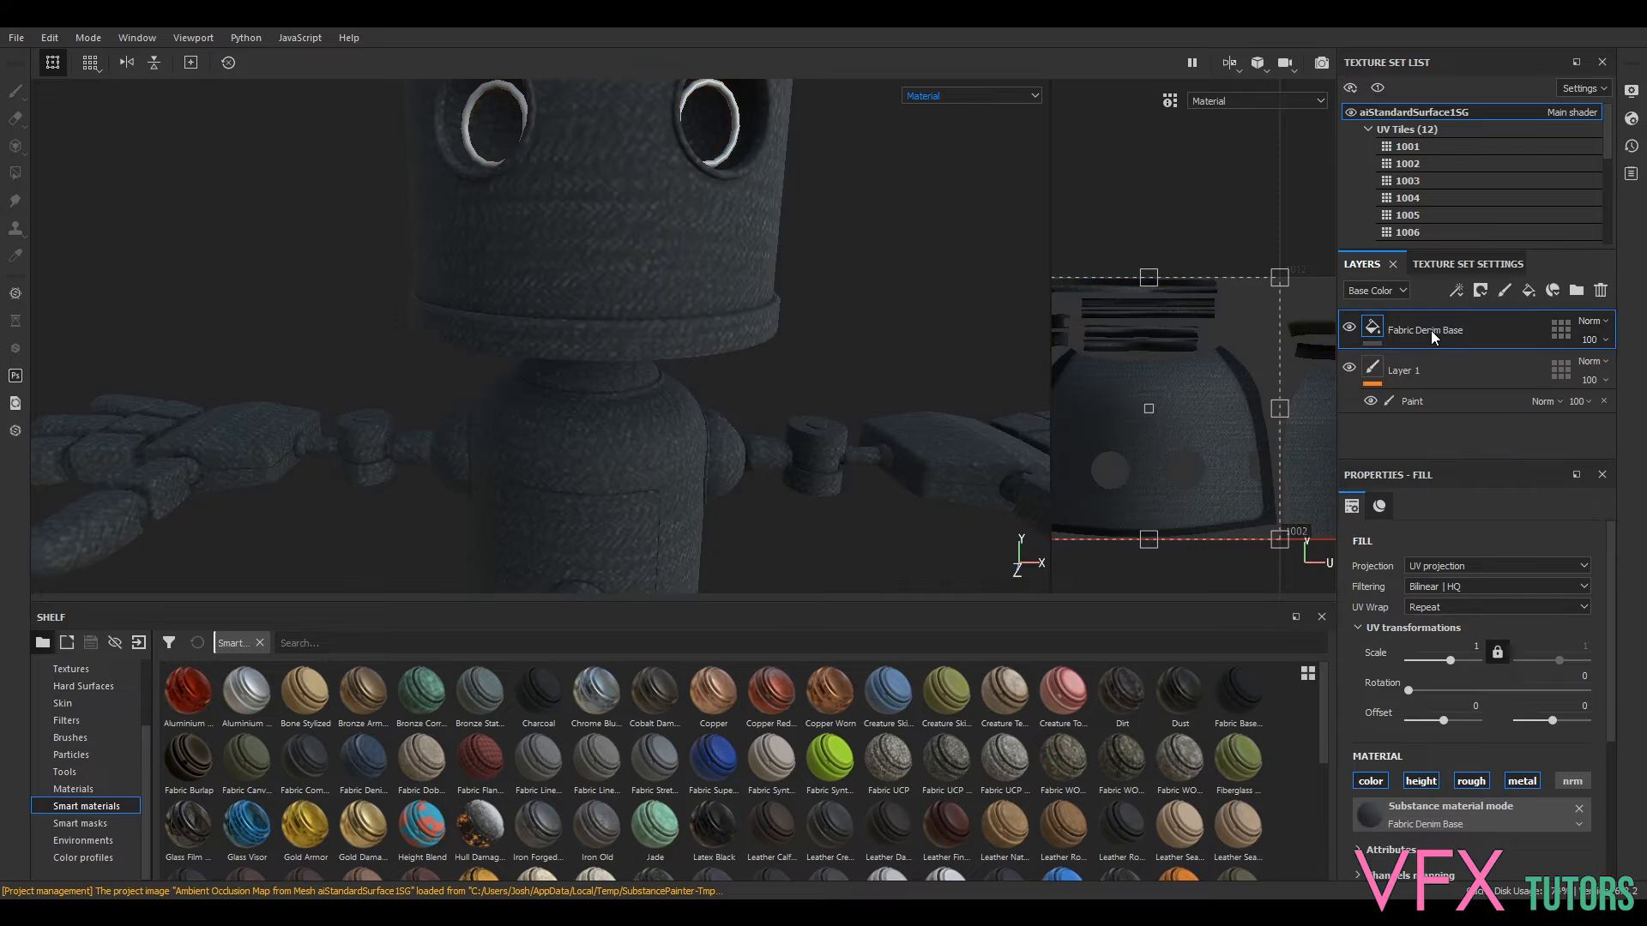
- Delete the Fabric Denim Base layer, apply the Gold Armor smart material to the robot, and inspect its head and body
key("Delete")
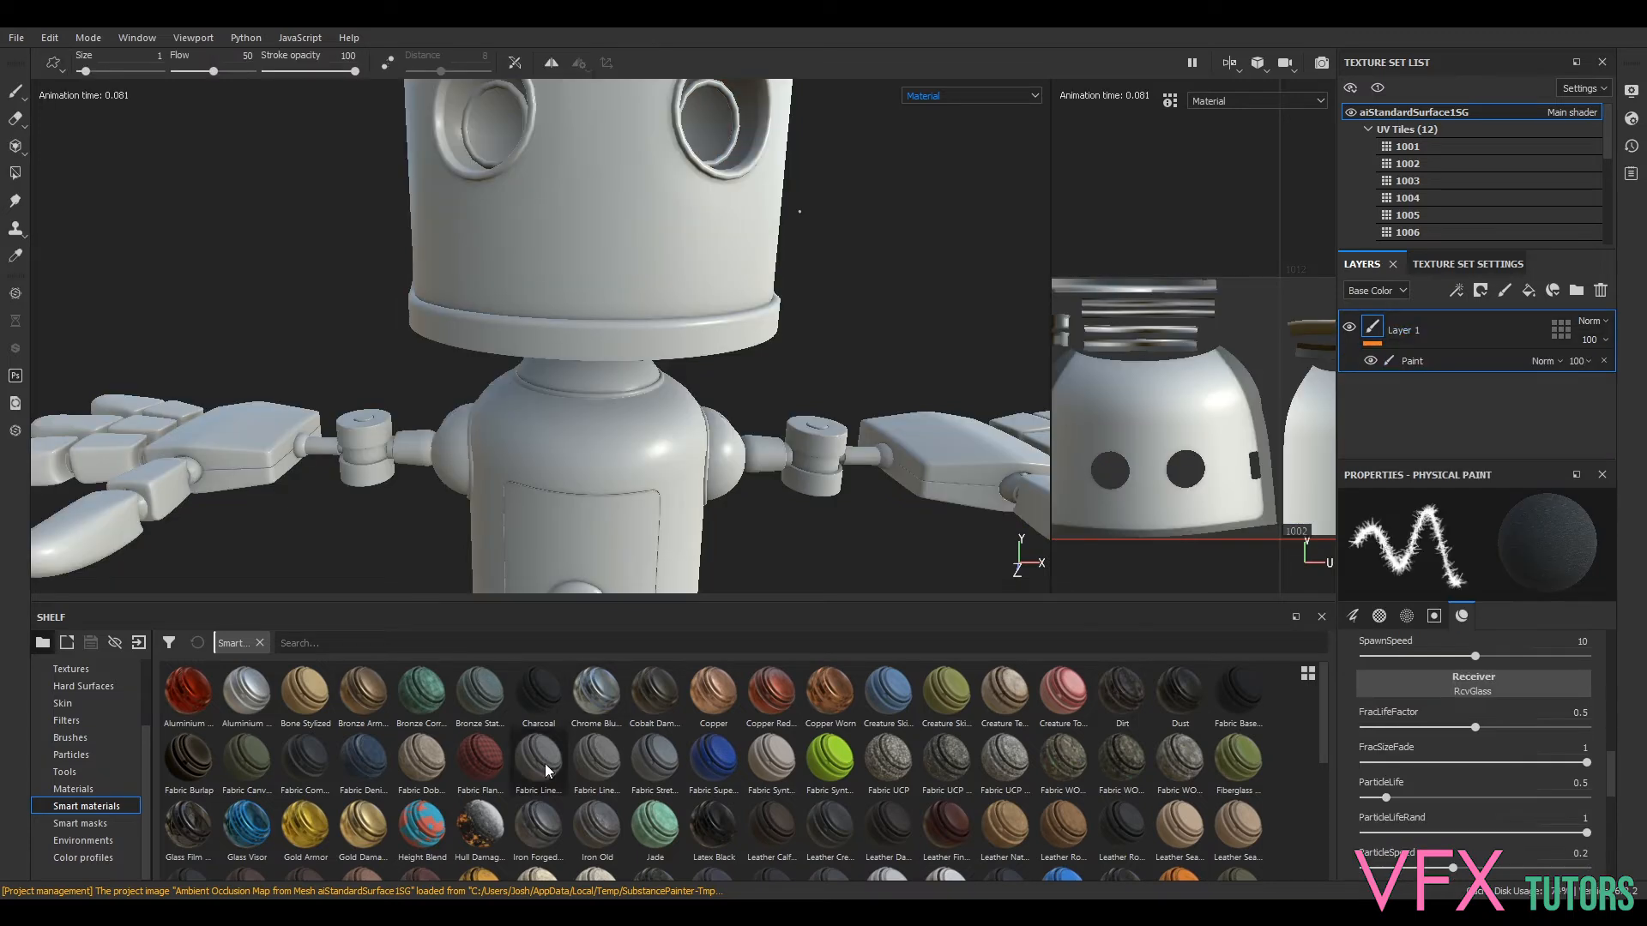
left_click_drag(305, 825, 614, 481)
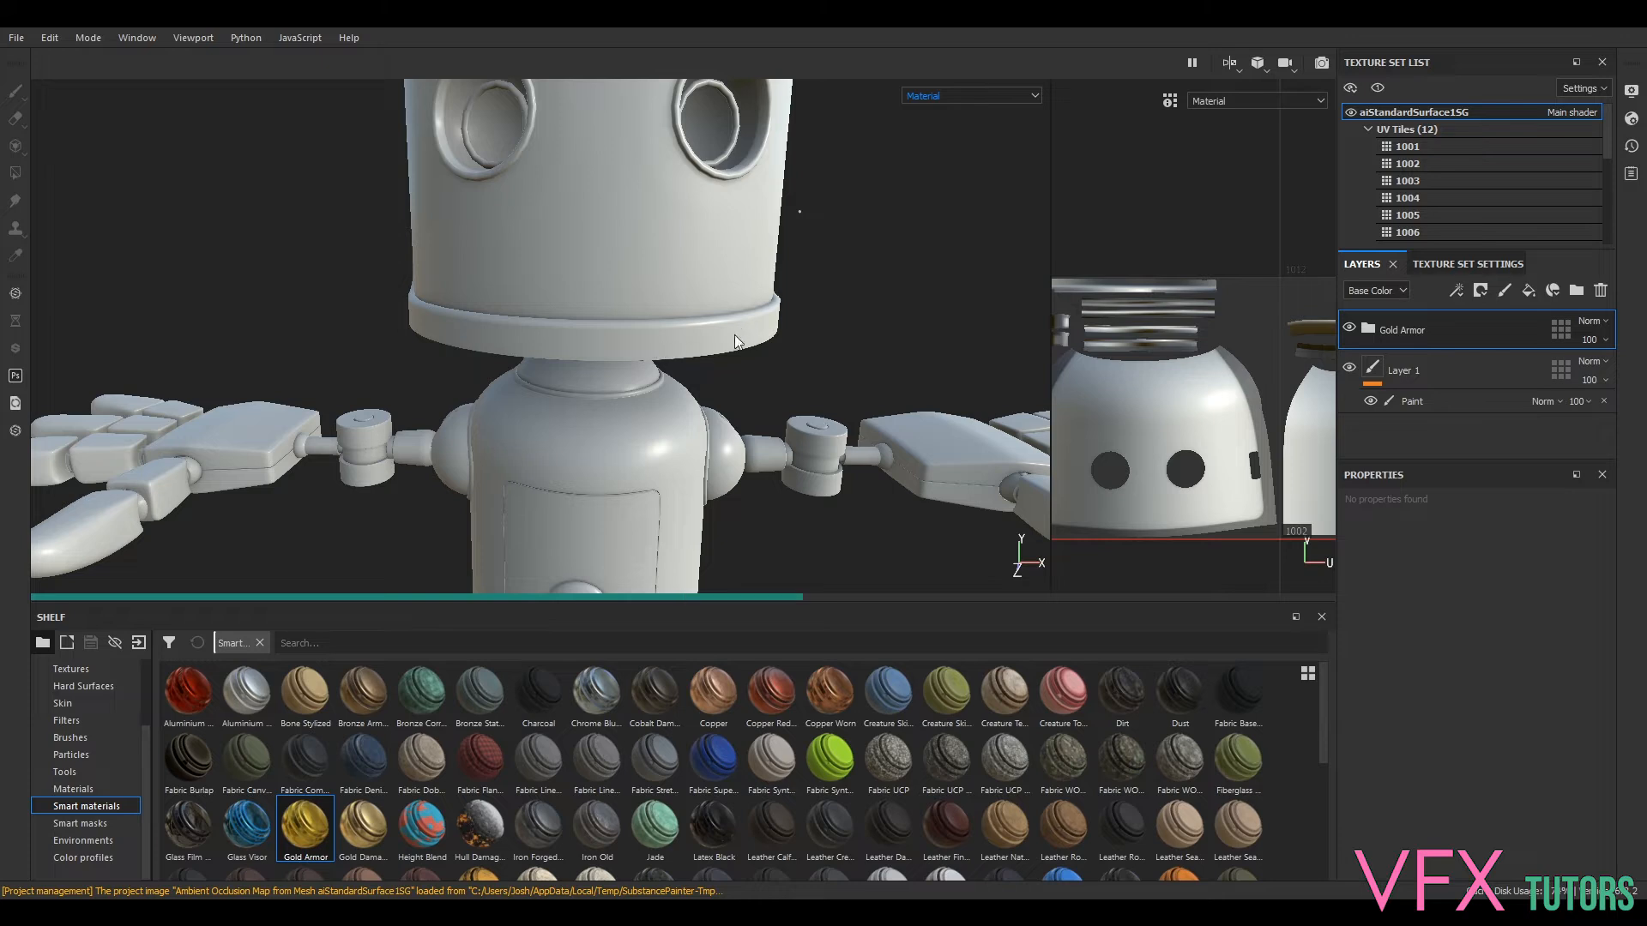
scroll(767, 530, "up", 2)
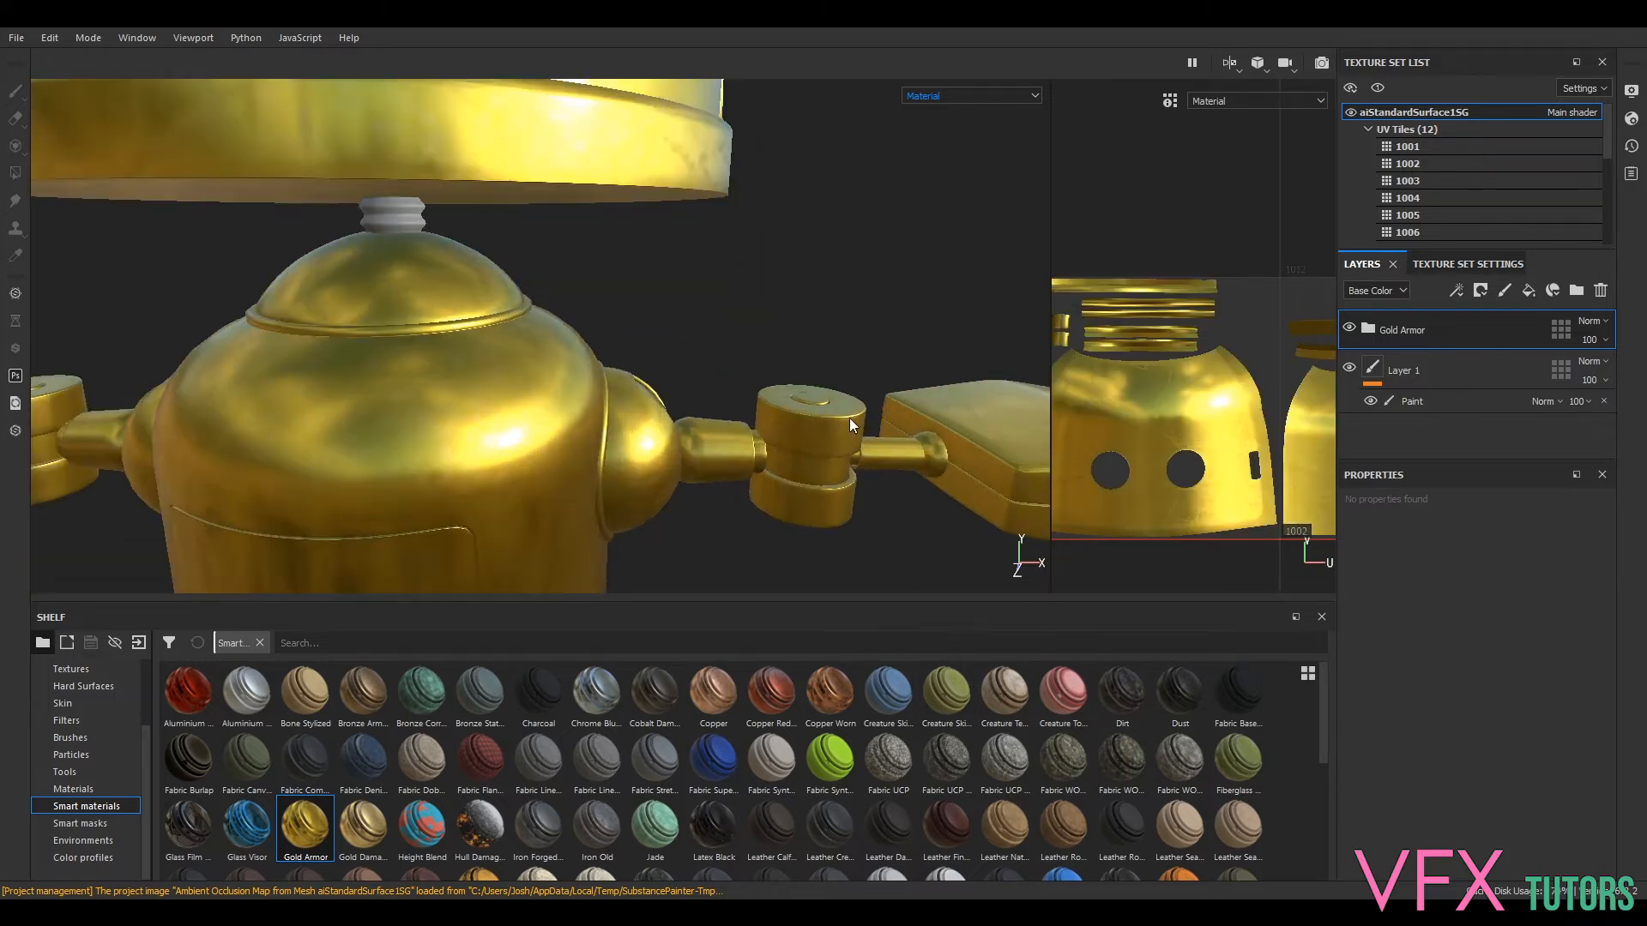
scroll(873, 322, "down", 5)
left_click_drag(960, 297, 693, 278, "alt")
scroll(691, 277, "up", 5)
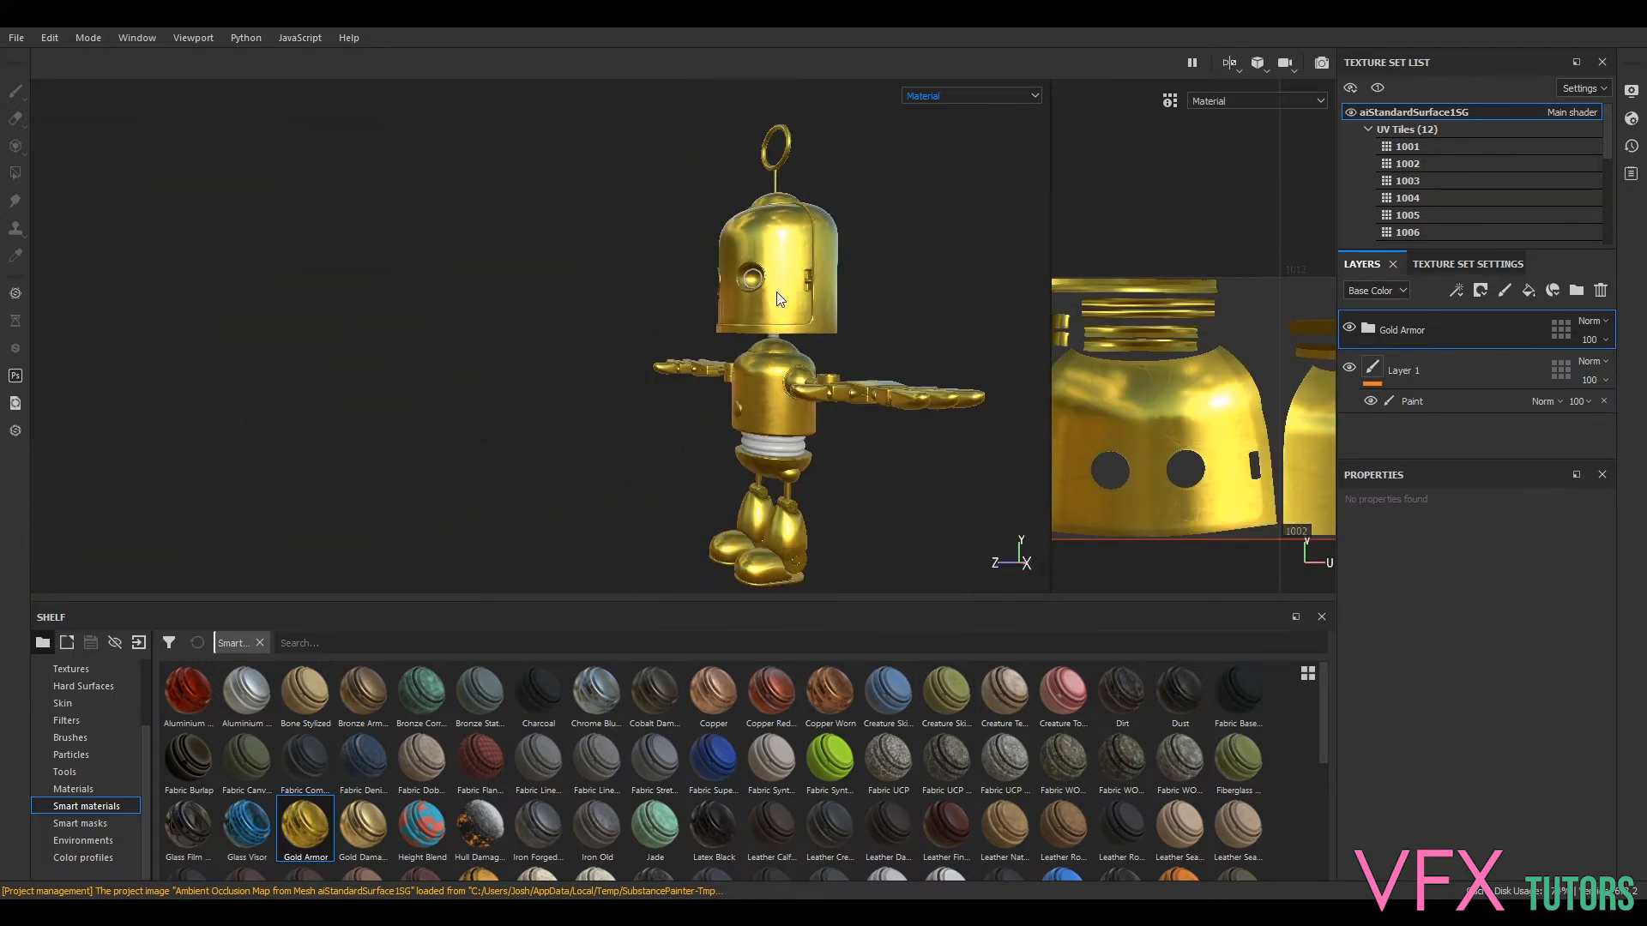
left_click_drag(679, 395, 842, 445, "alt")
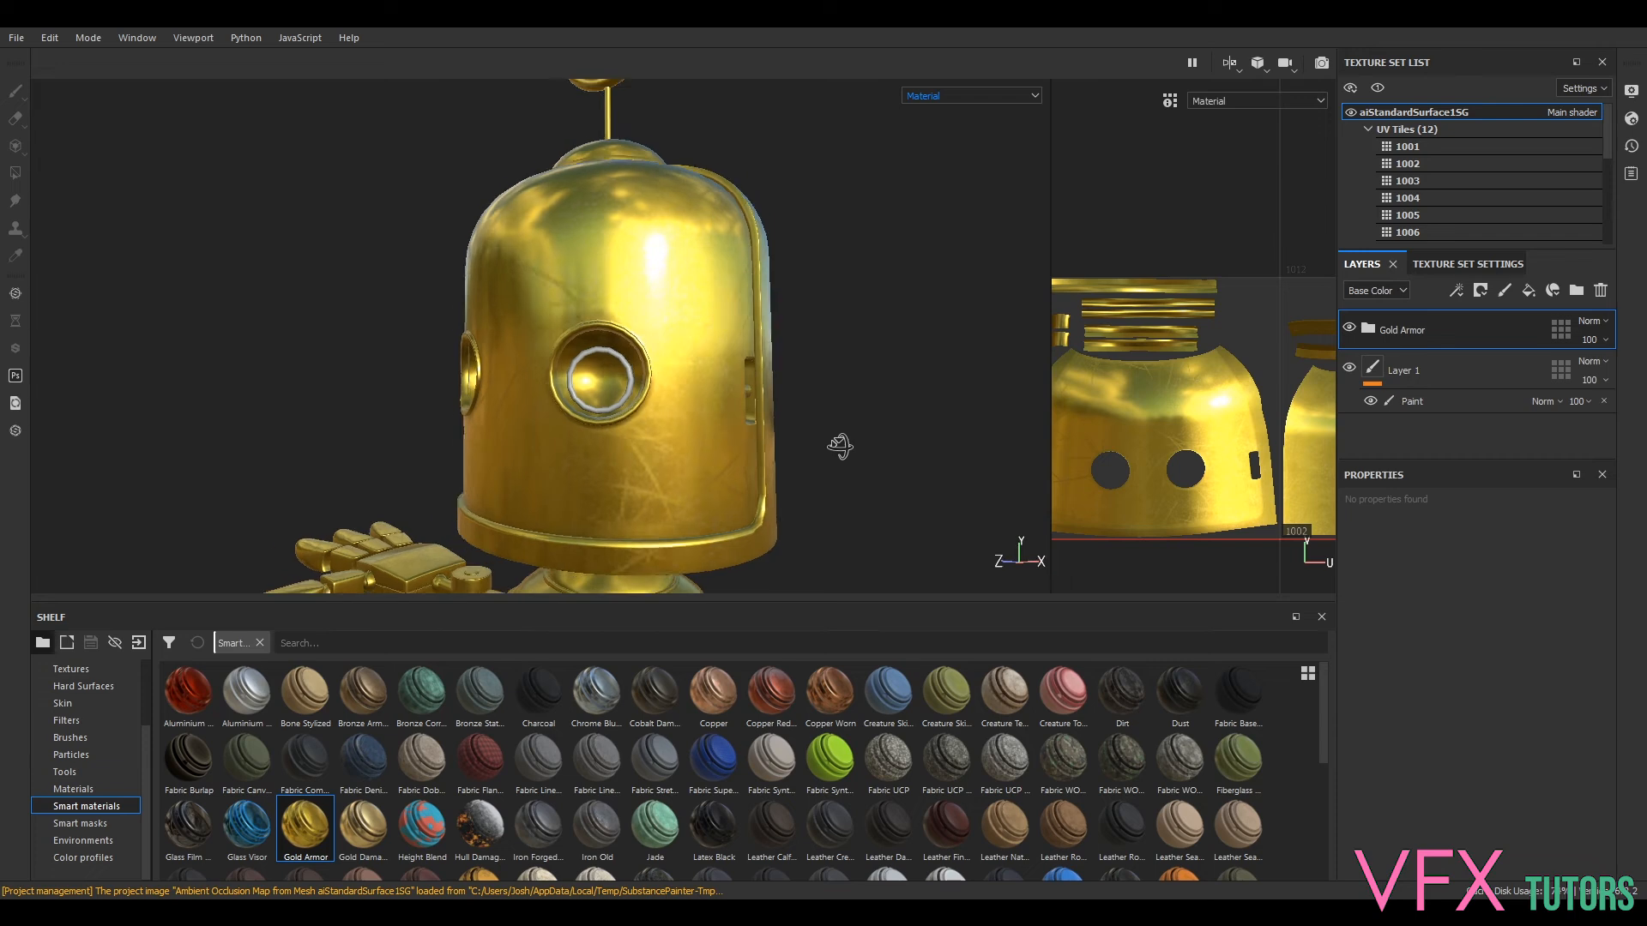
middle_click_drag(841, 445, 786, 323, "alt")
left_click_drag(639, 388, 857, 433, "alt")
- Set the texture set size to 4096 and inspect the gold surface on the robot's head
left_click(1467, 263)
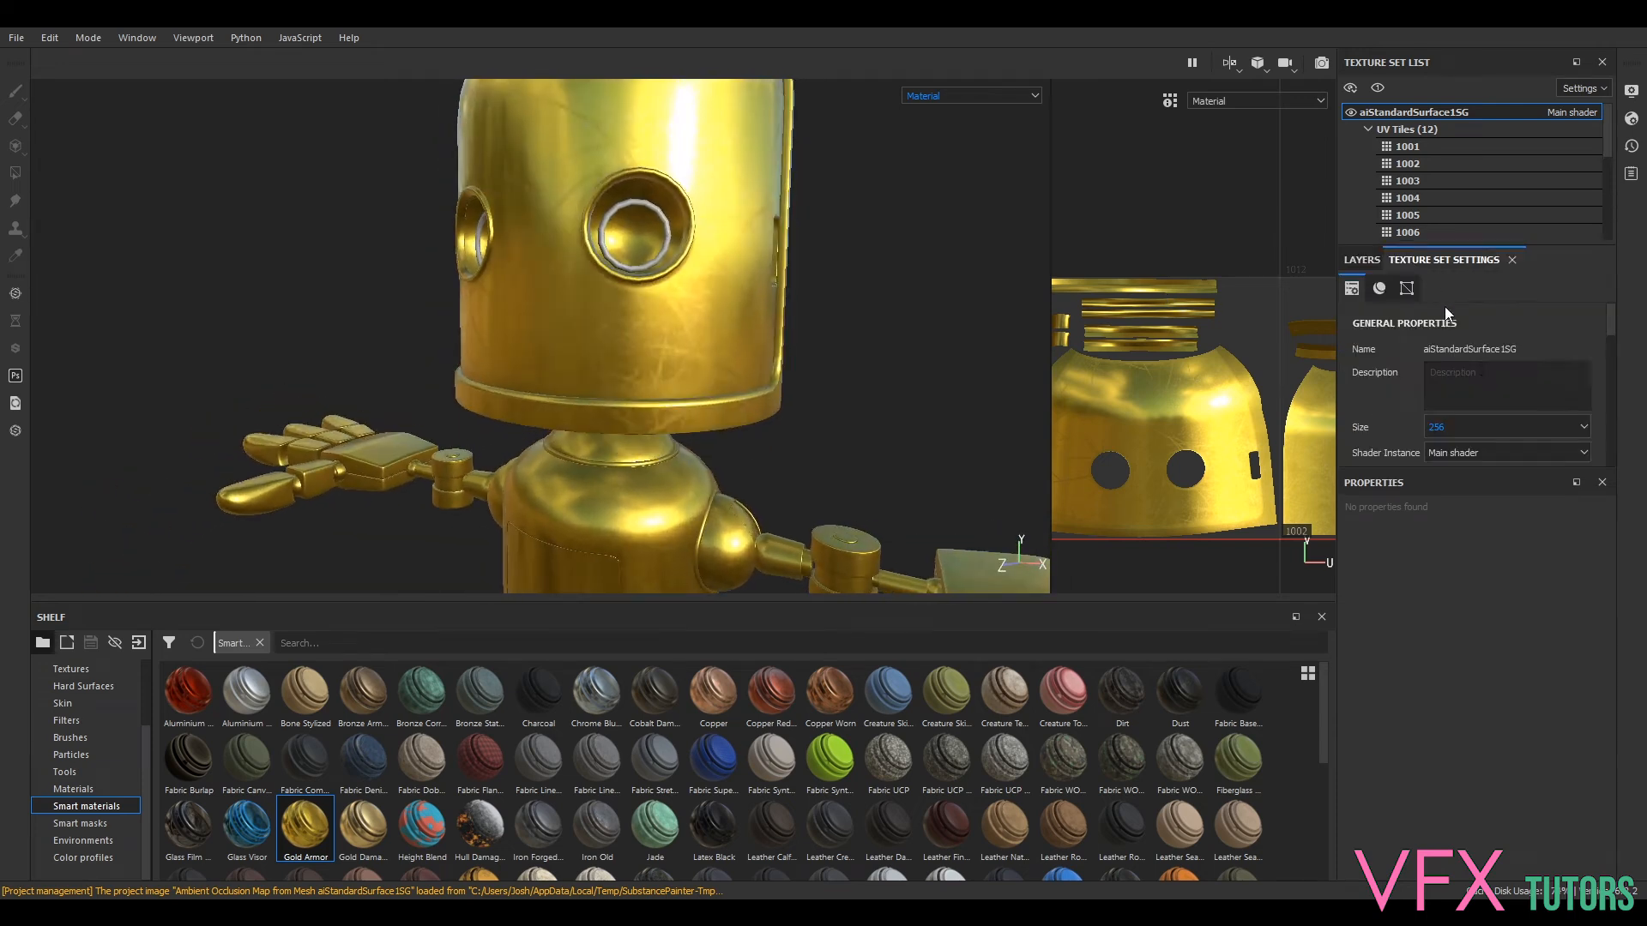
left_click(1454, 427)
left_click(1458, 494)
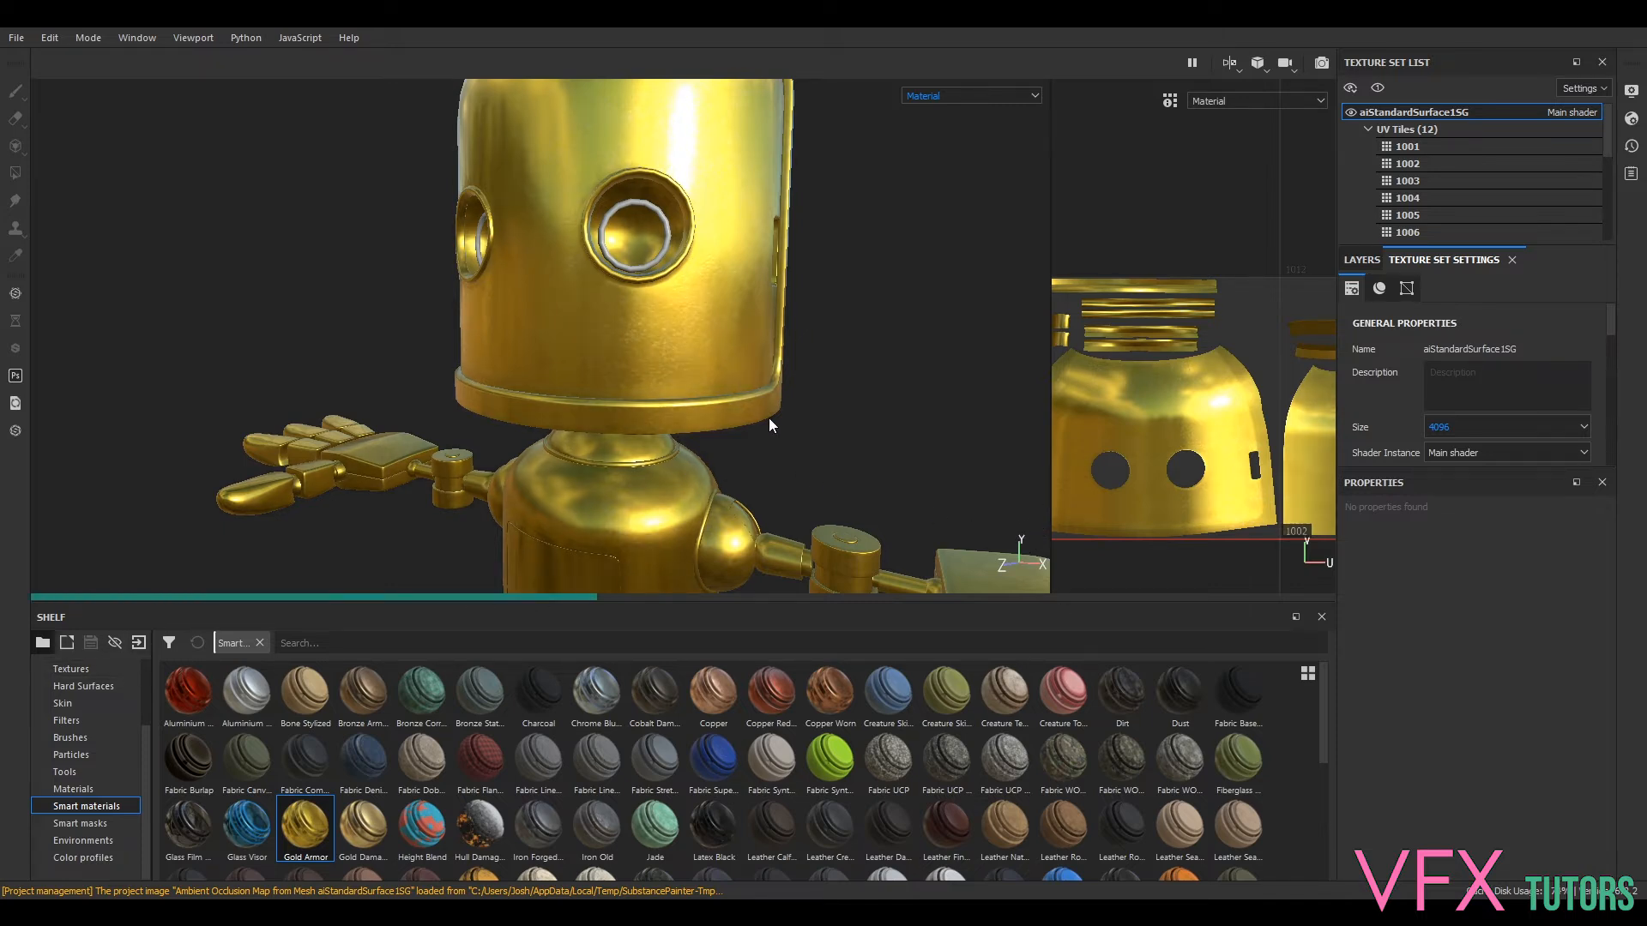
scroll(699, 300, "up", 4)
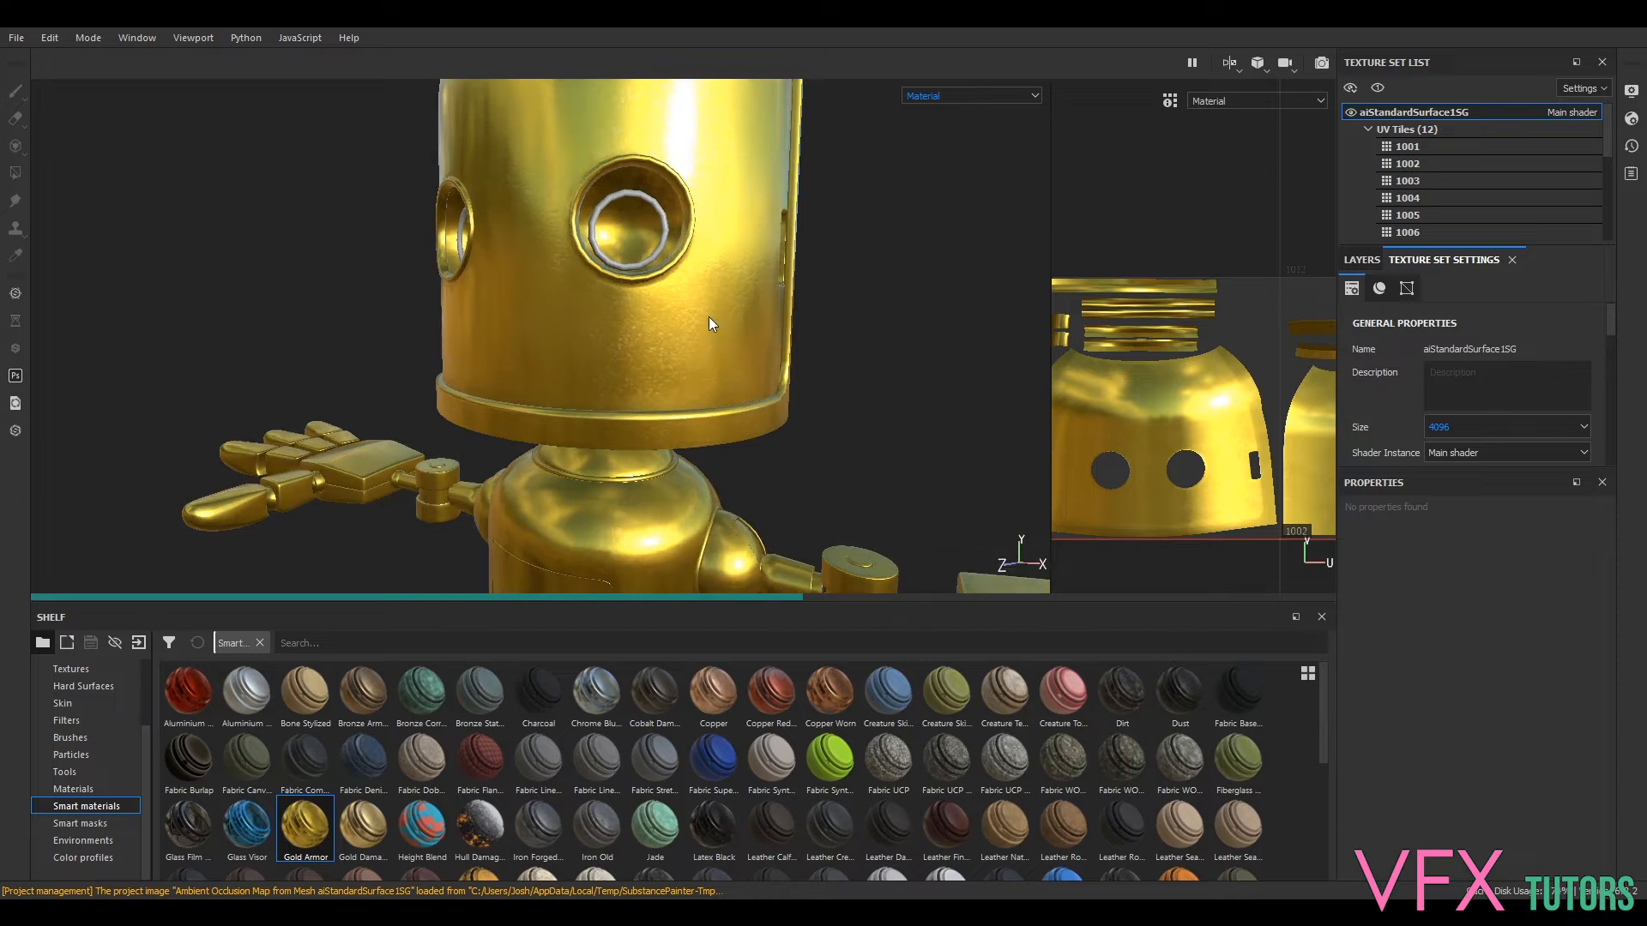
scroll(688, 326, "down", 4)
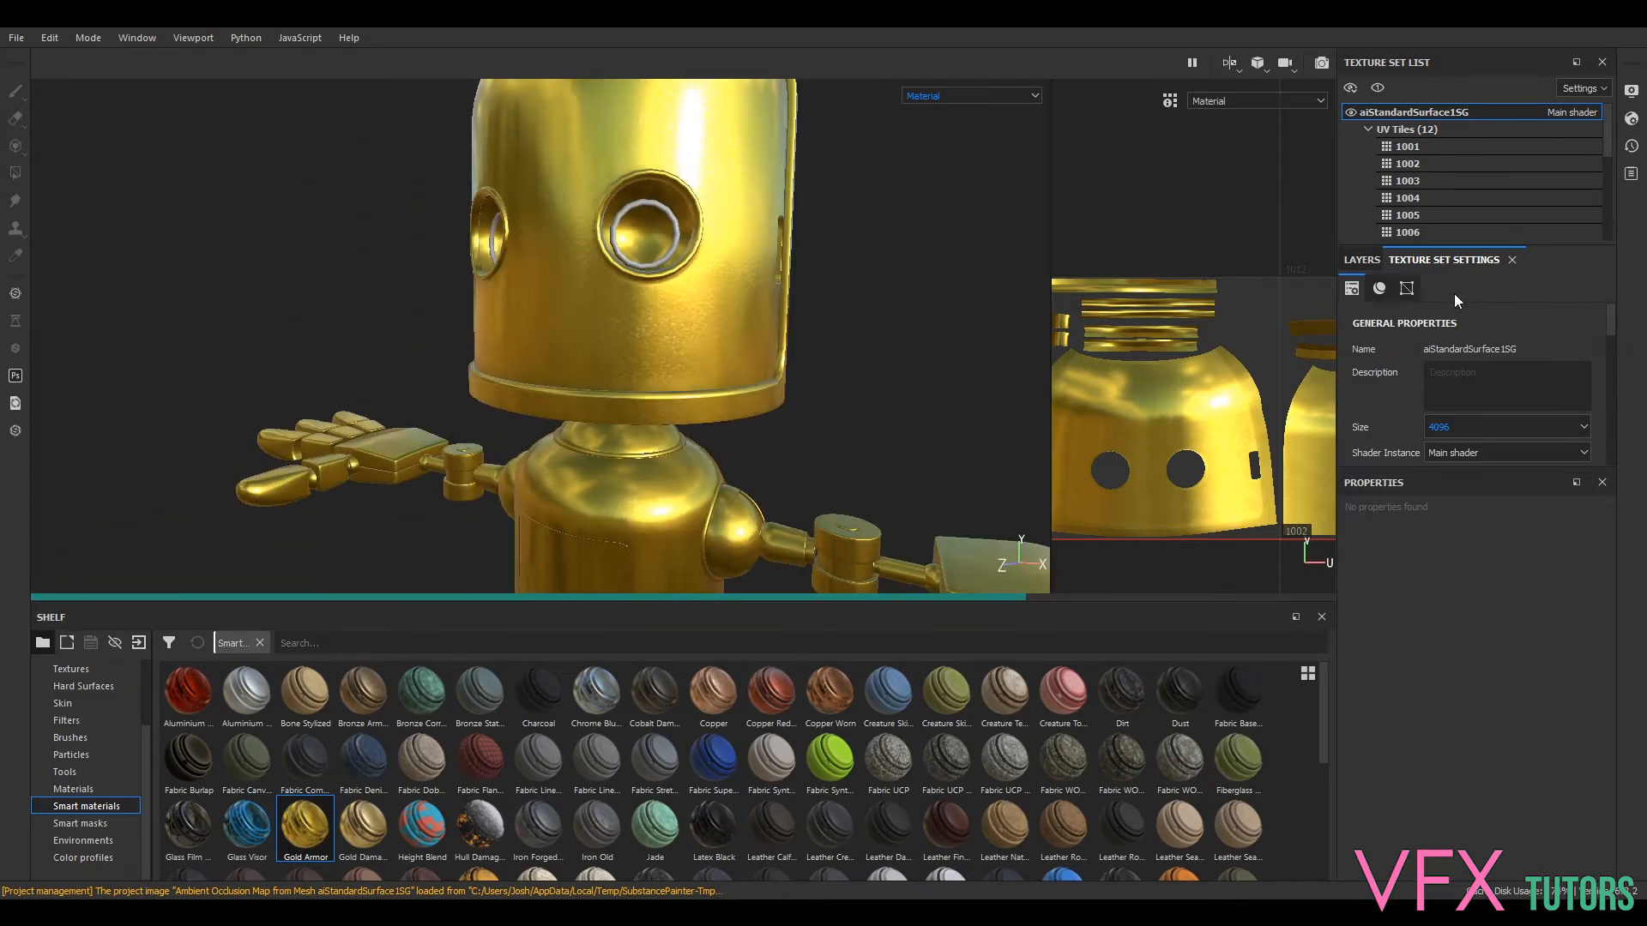
- Set the texture set size to 256 and apply the Fabric UCP Dirty smart material to the robot
left_click(1442, 429)
left_click(1454, 460)
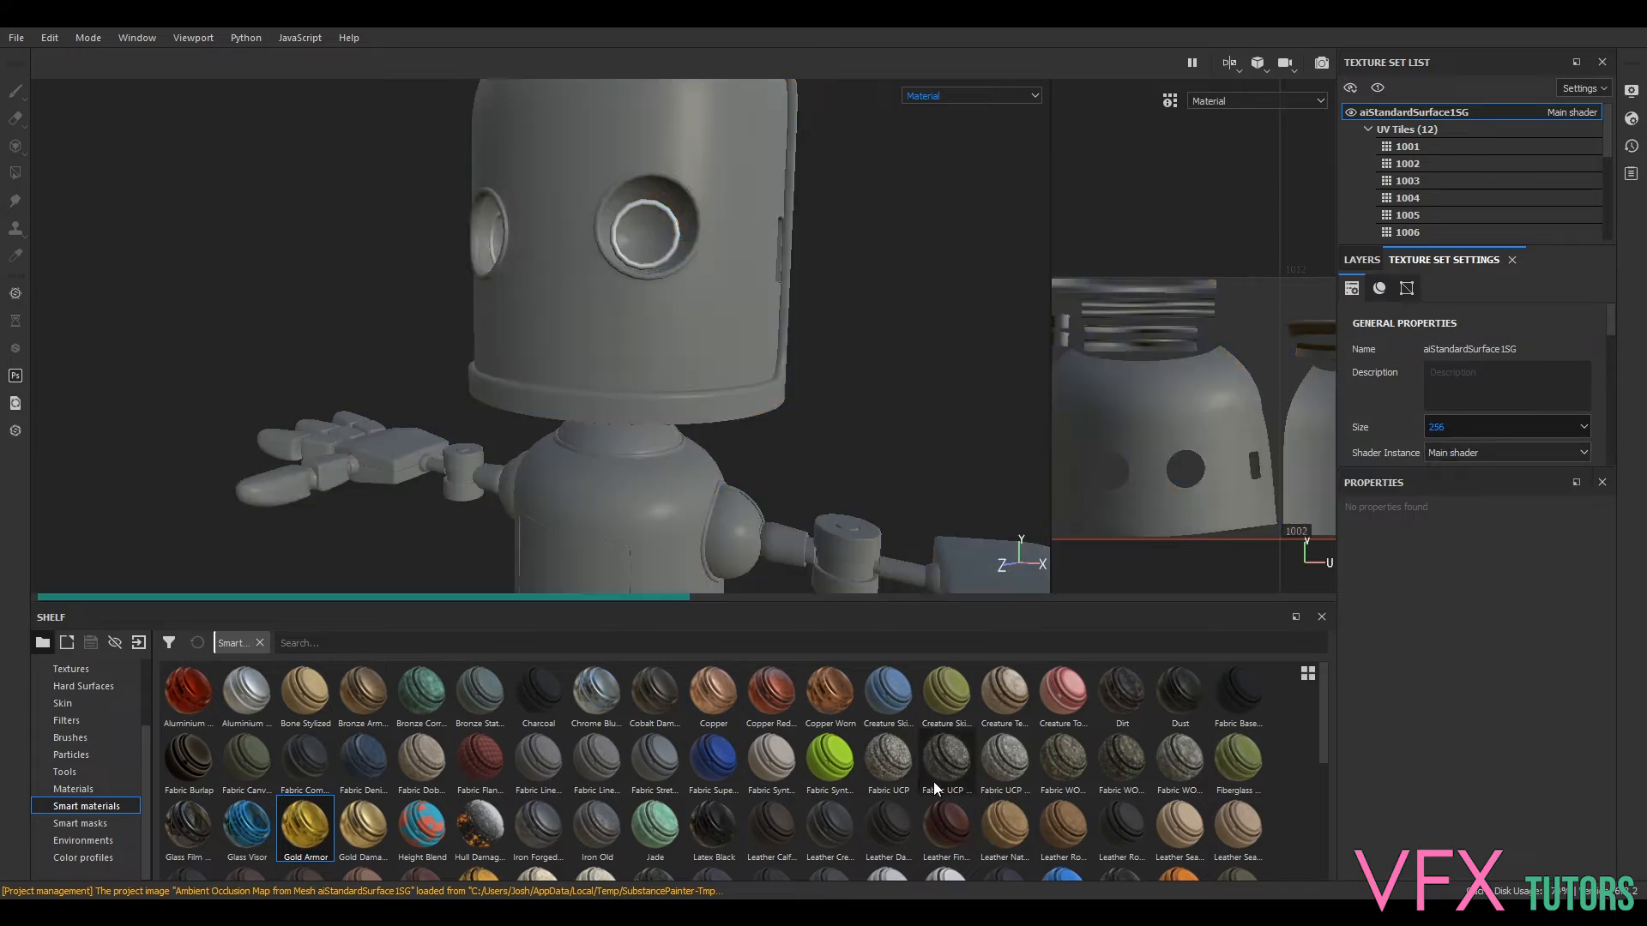
left_click_drag(952, 768, 493, 570)
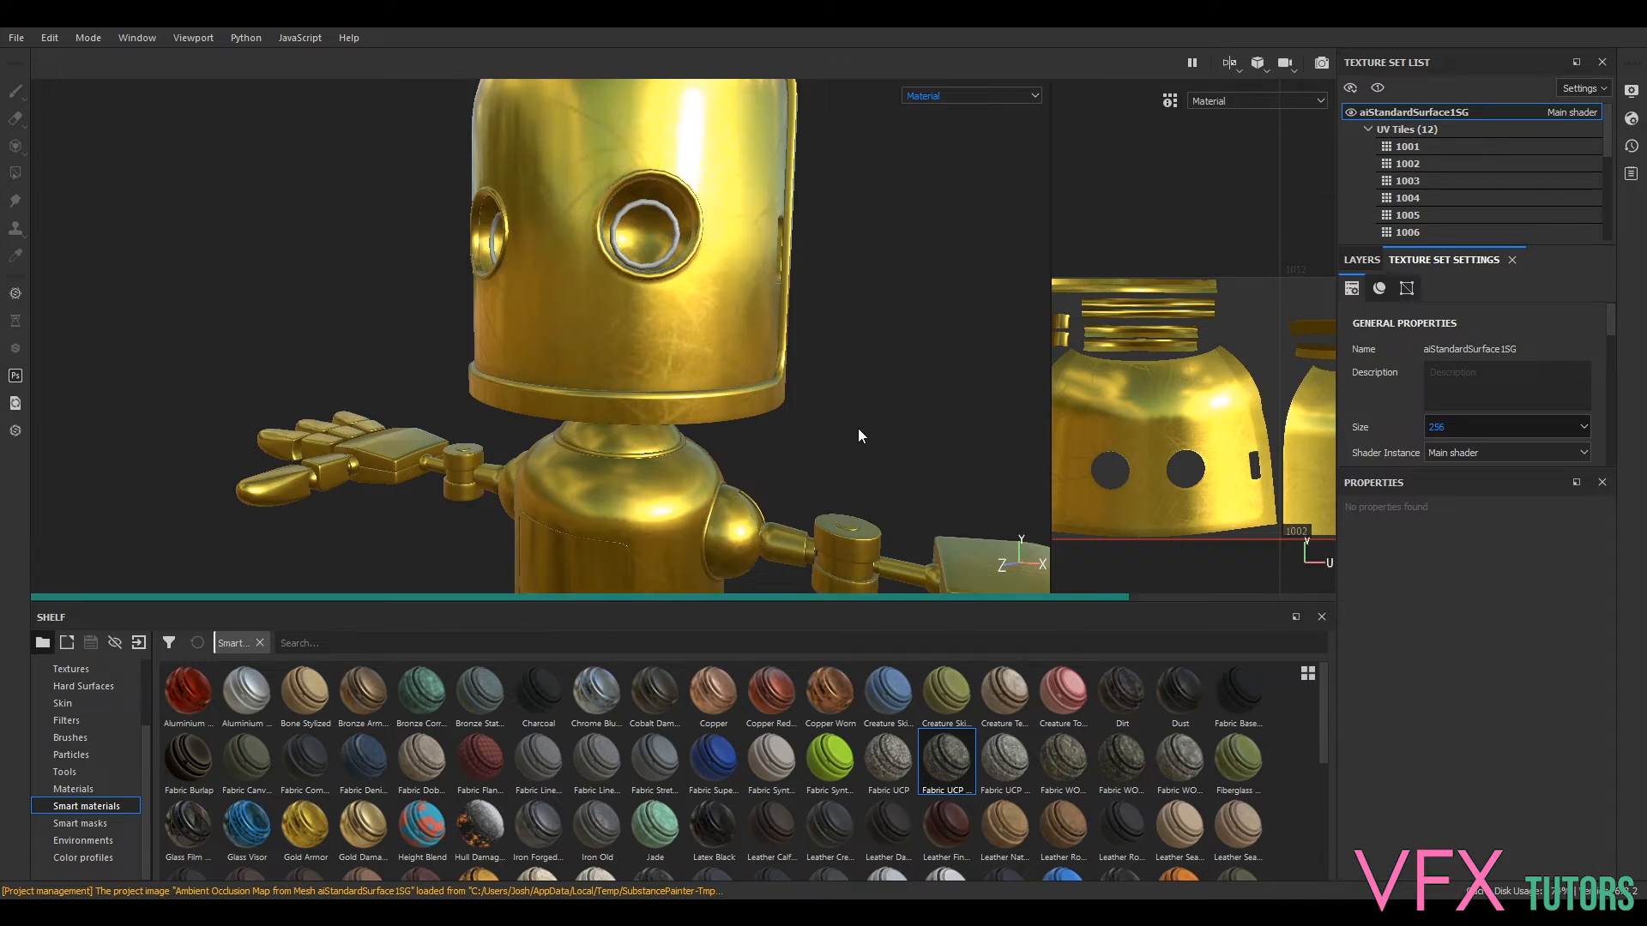
mouse_move(834, 444)
left_mouse_down("alt")
mouse_move(904, 412)
mouse_move(863, 446)
left_mouse_up("alt")
- Set the texture set size to 4096 and examine the camouflage pattern's sharpness around the robot's eye
left_click(1448, 425)
left_click(1459, 499)
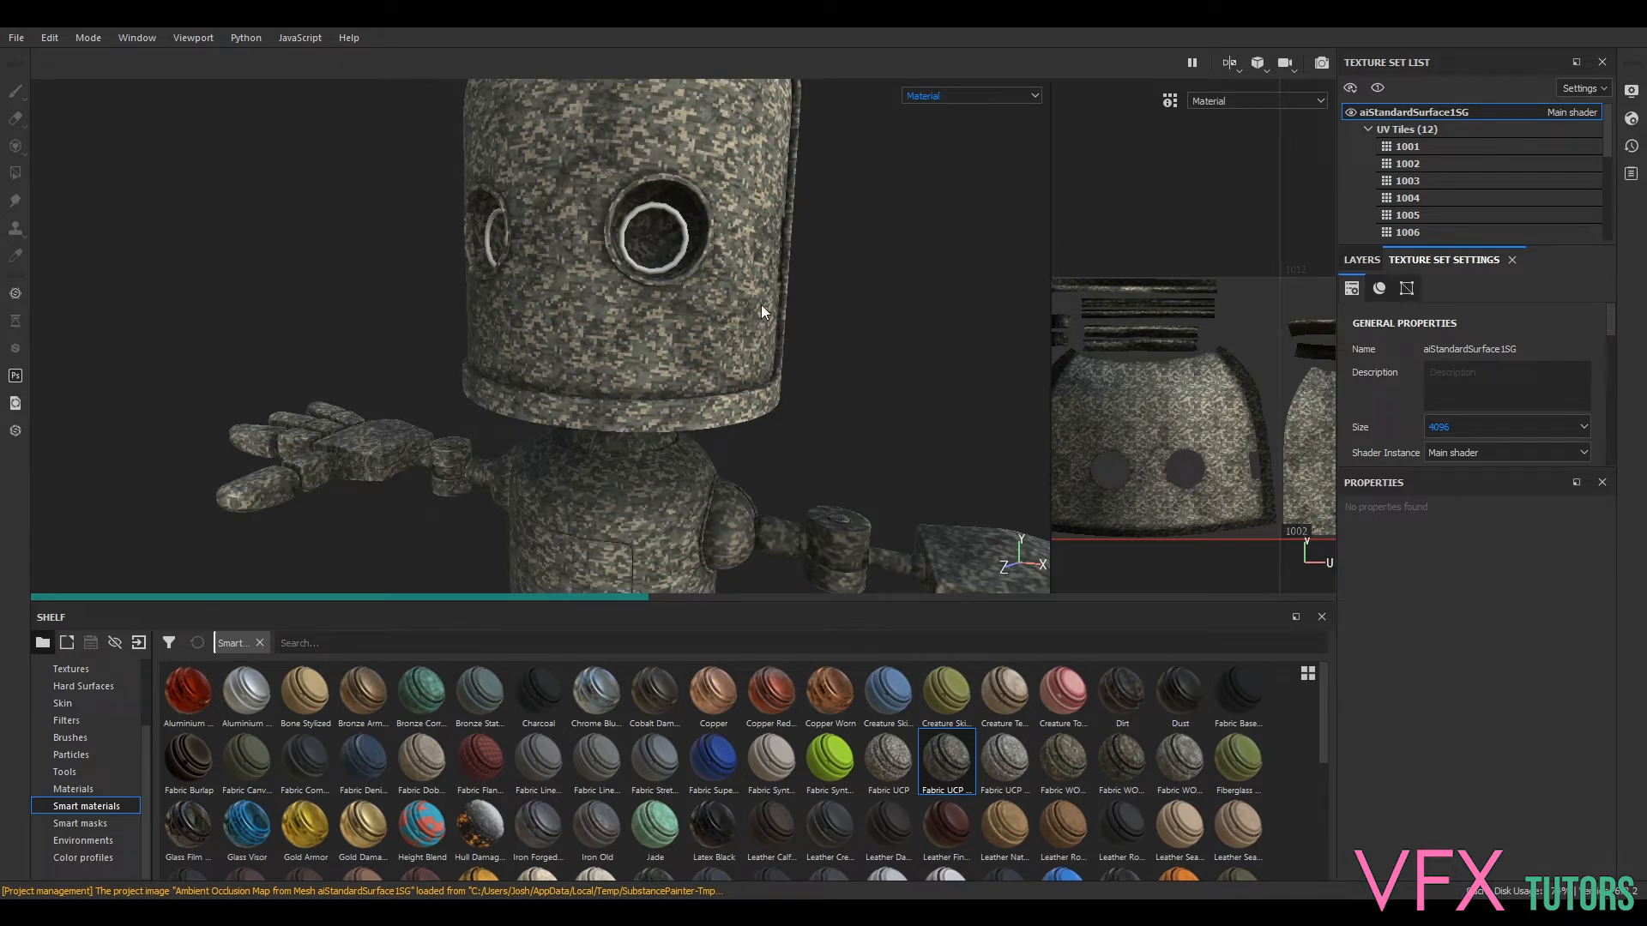
scroll(785, 307, "up", 2)
scroll(737, 348, "up", 3)
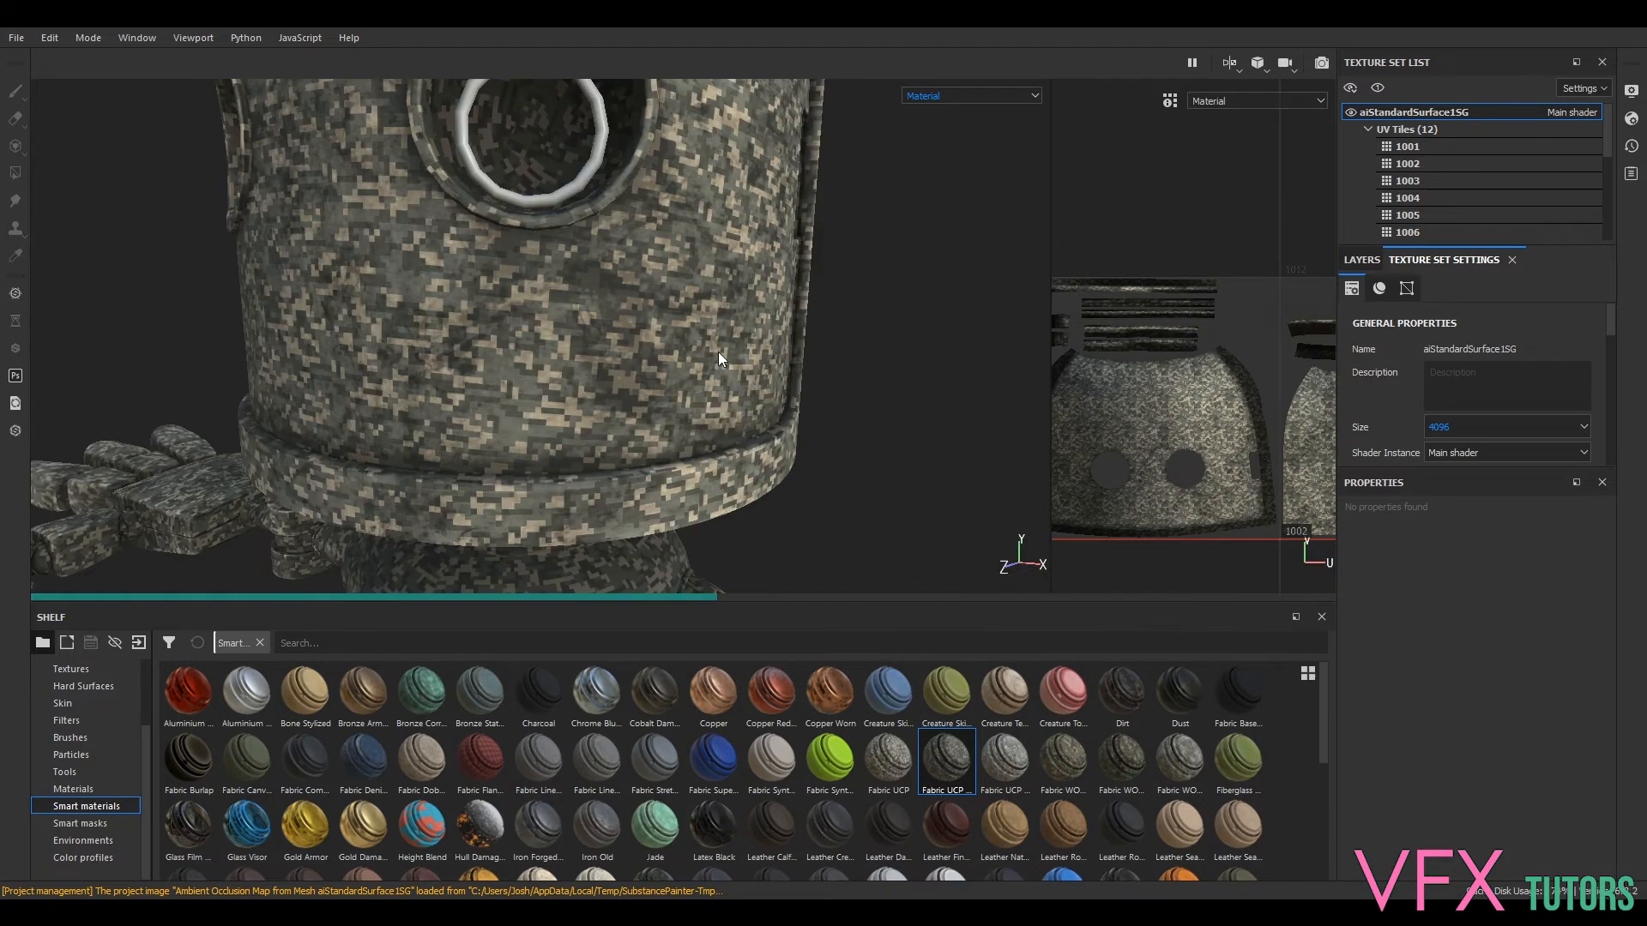
scroll(708, 357, "down", 5)
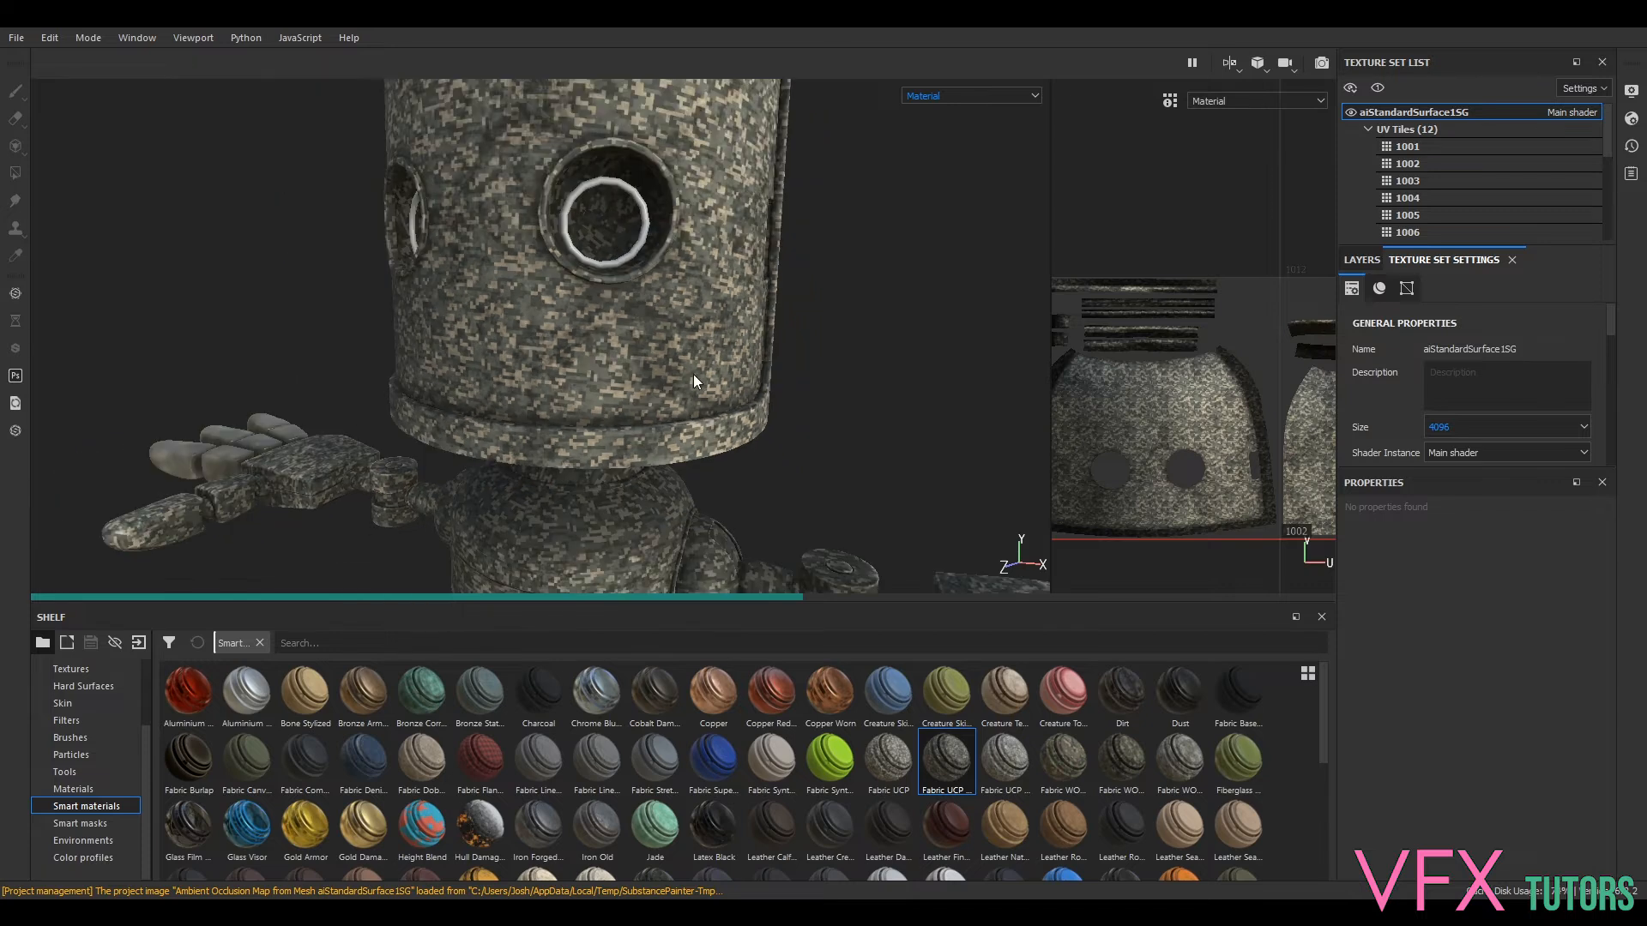
scroll(744, 352, "up", 6)
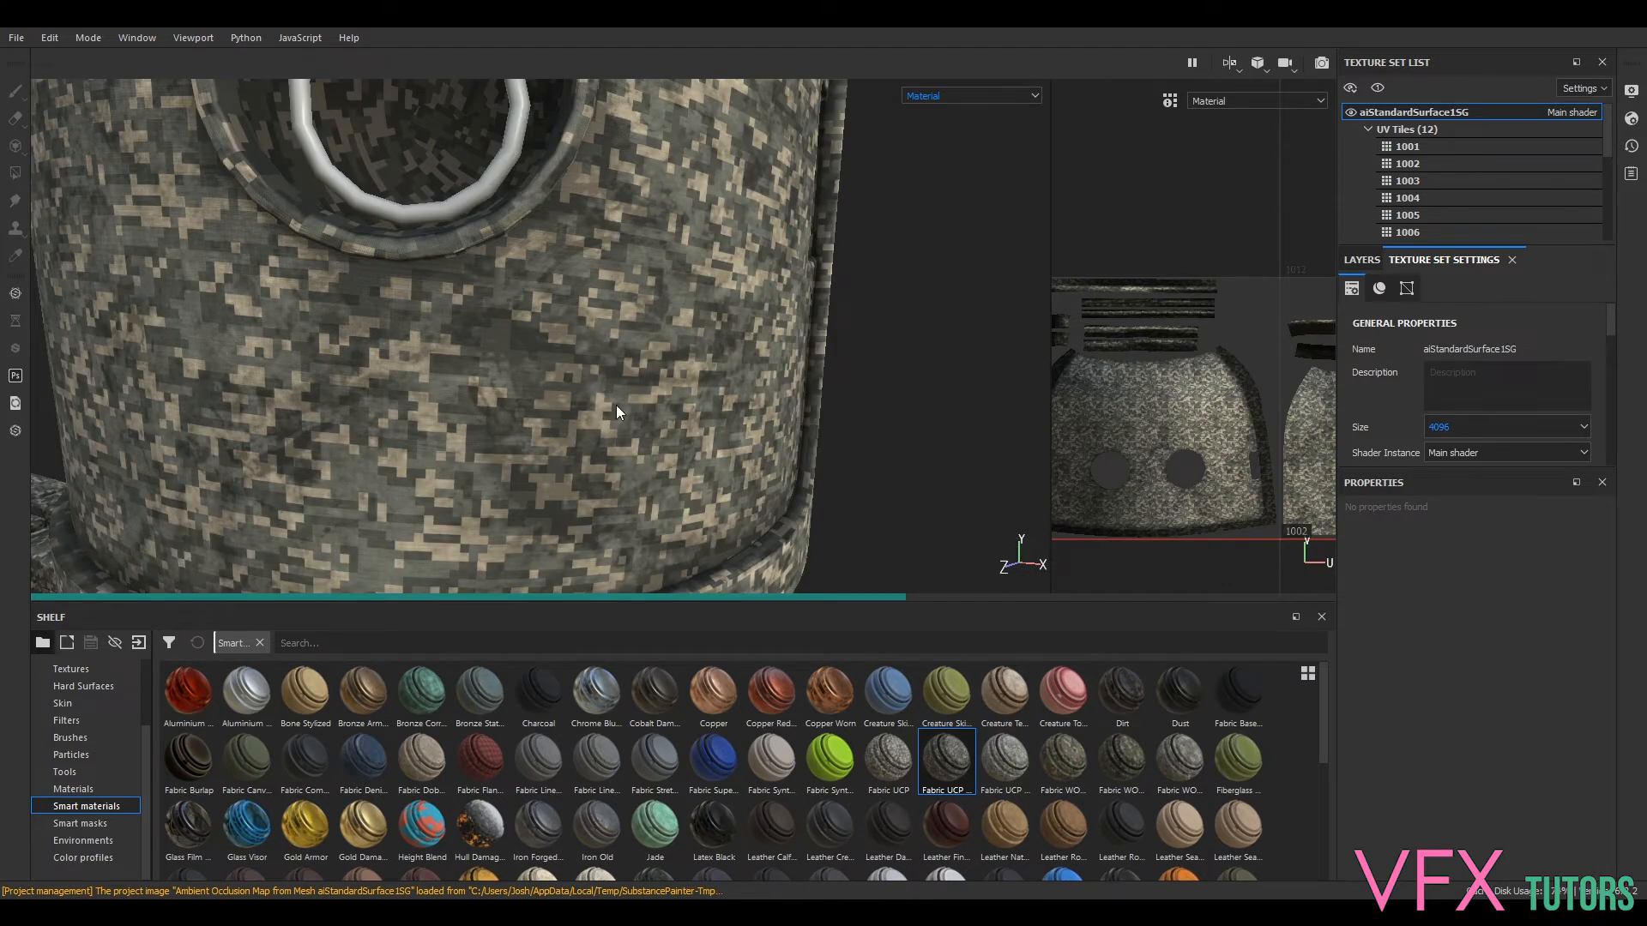
scroll(611, 385, "down", 5)
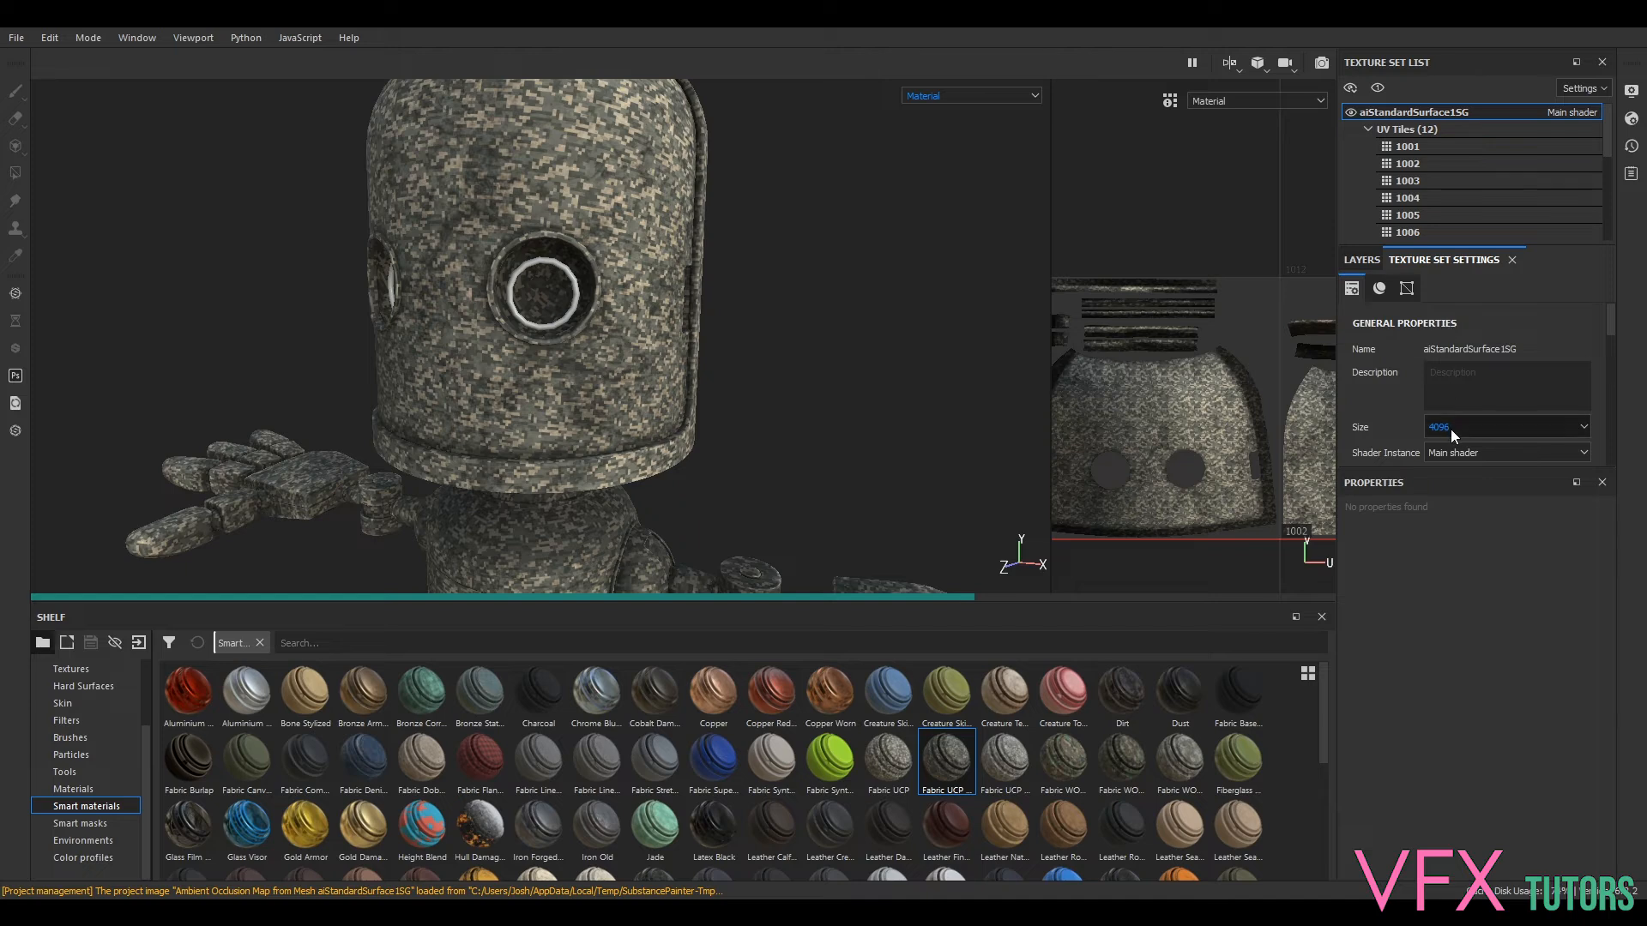
- Set the texture set size to 256 and return to the layer stack
left_click(1450, 428)
left_click(1458, 459)
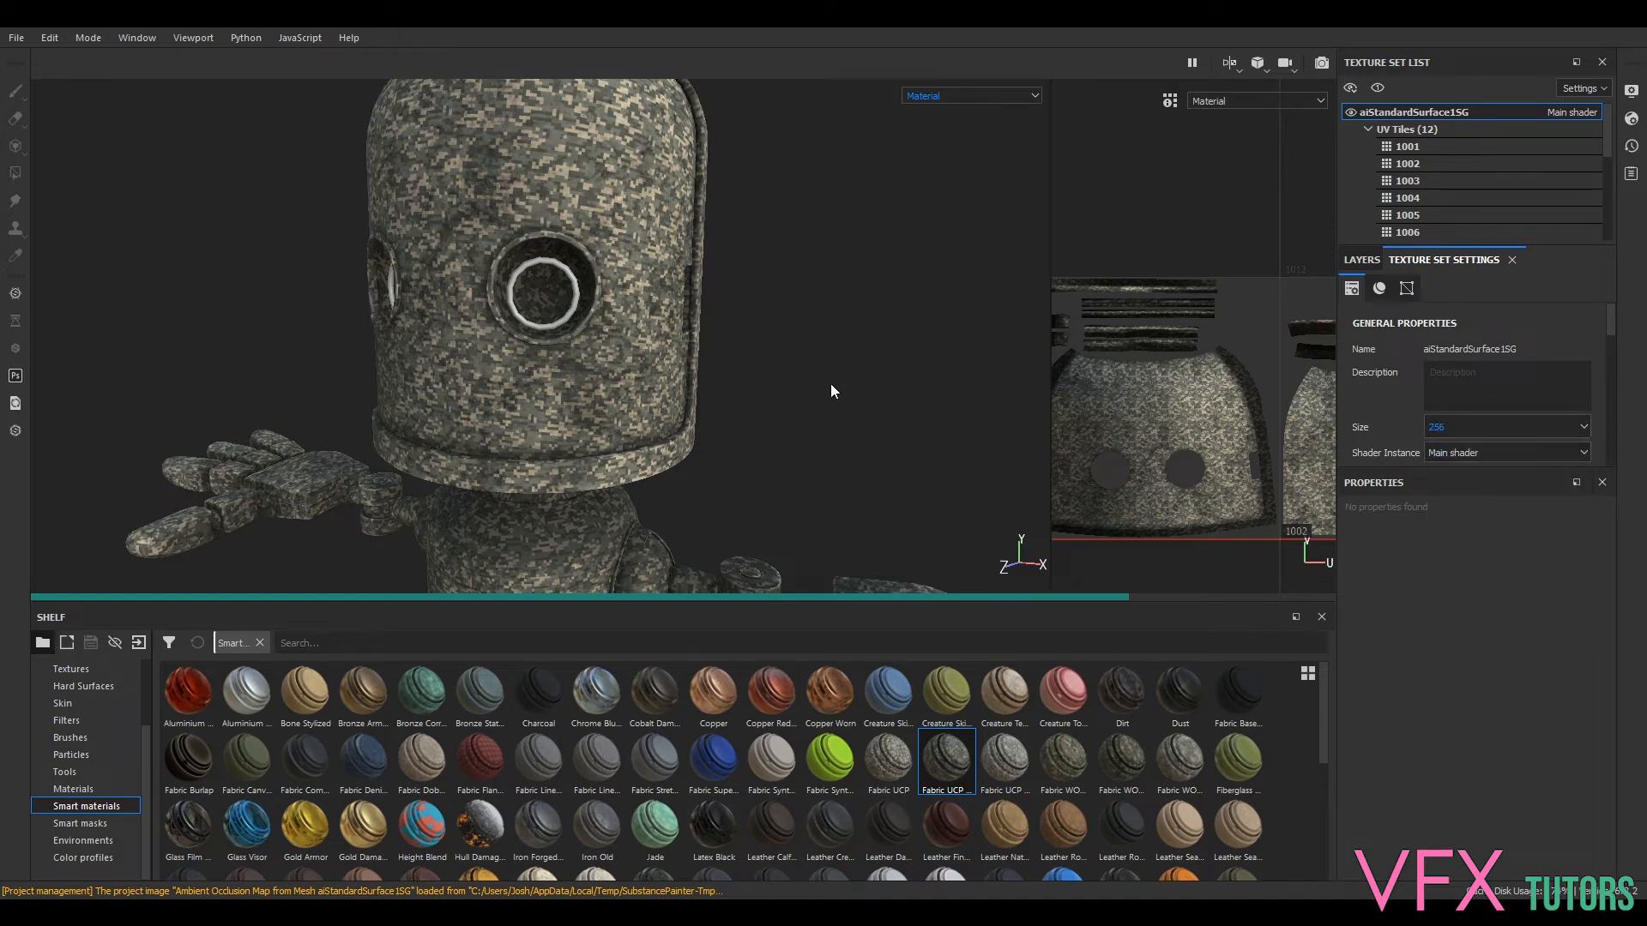
left_click(1363, 259)
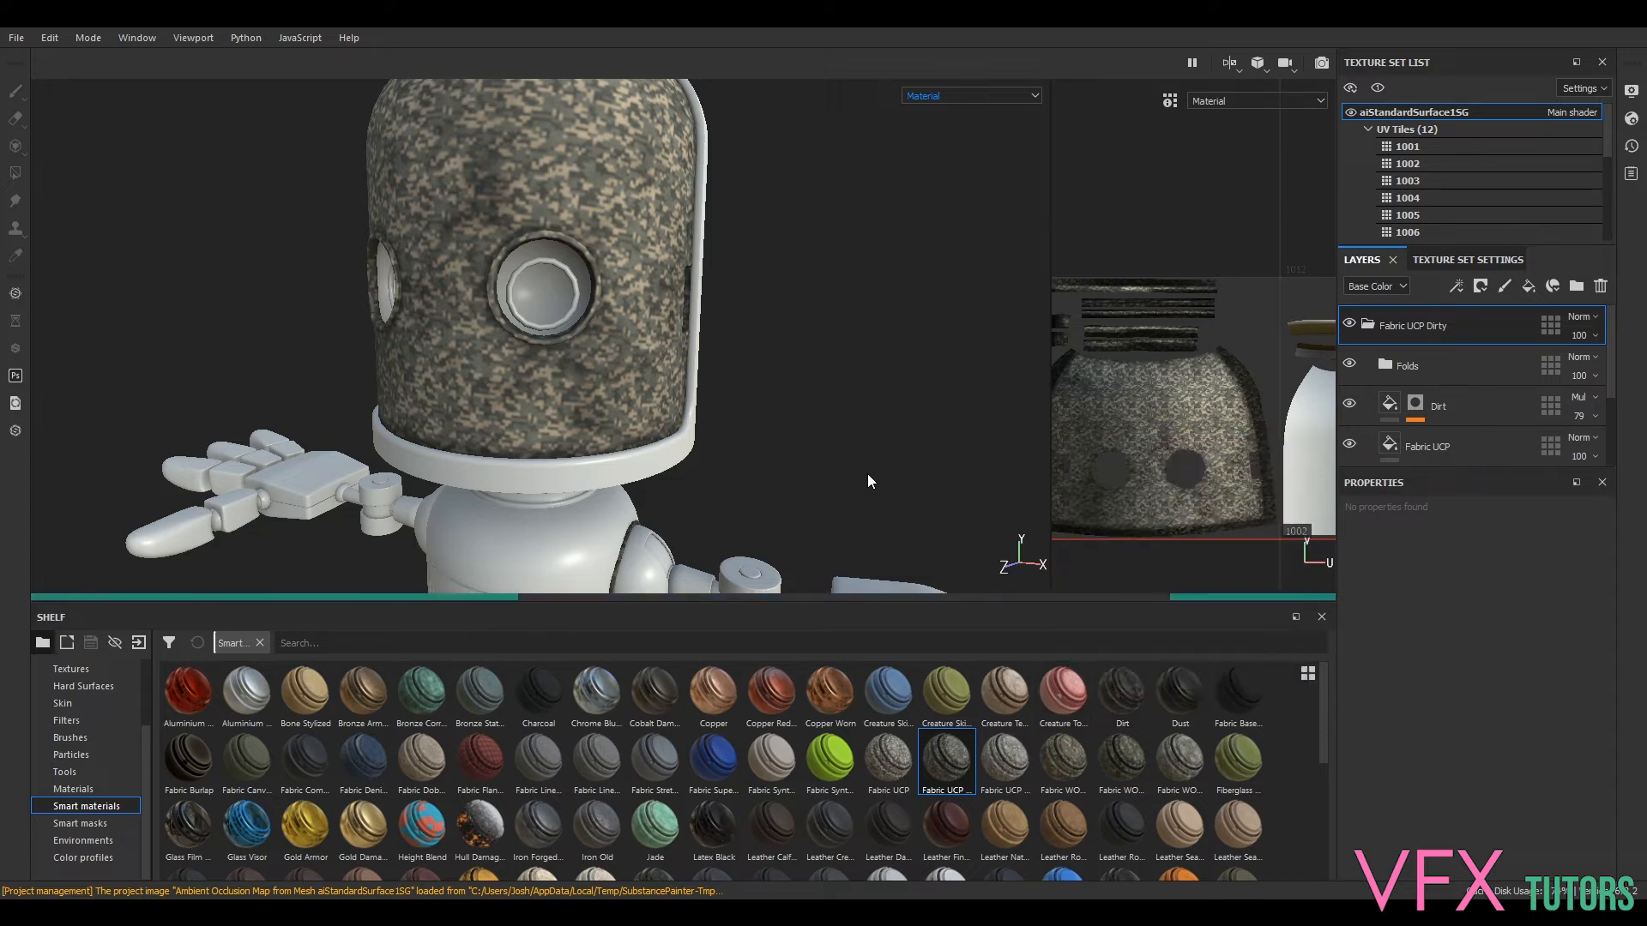
- Apply the Creature Tongue smart material above Fabric UCP Dirty, toggle the lower layer's visibility, and inspect the whole robot
left_click_drag(1060, 686, 671, 486)
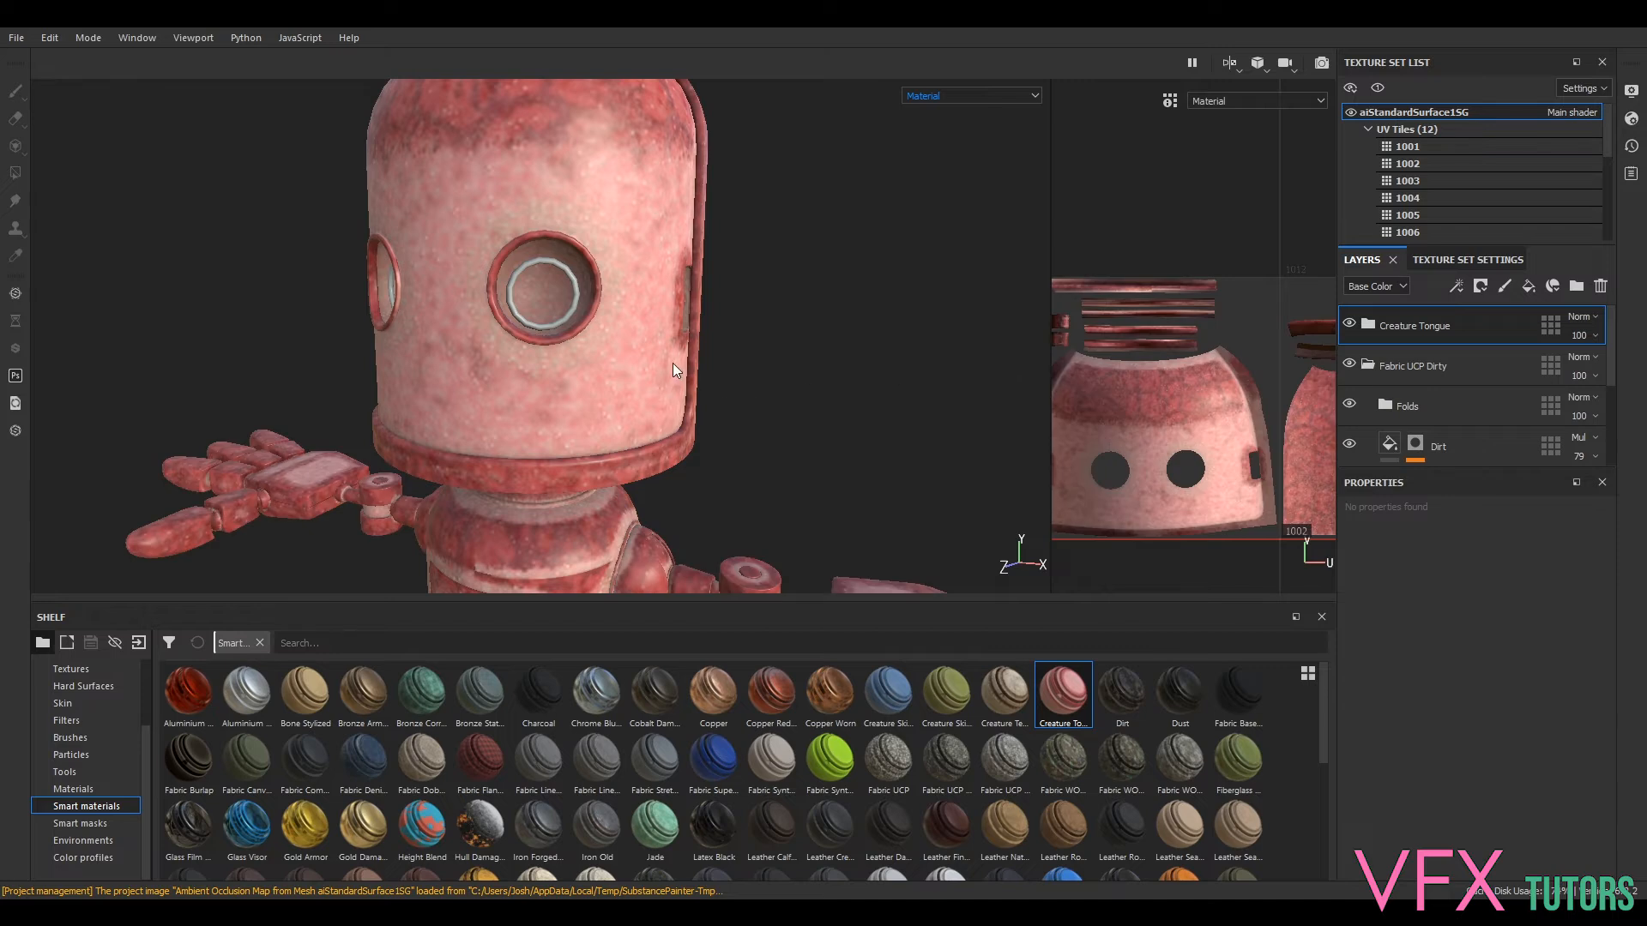
scroll(723, 404, "down", 3)
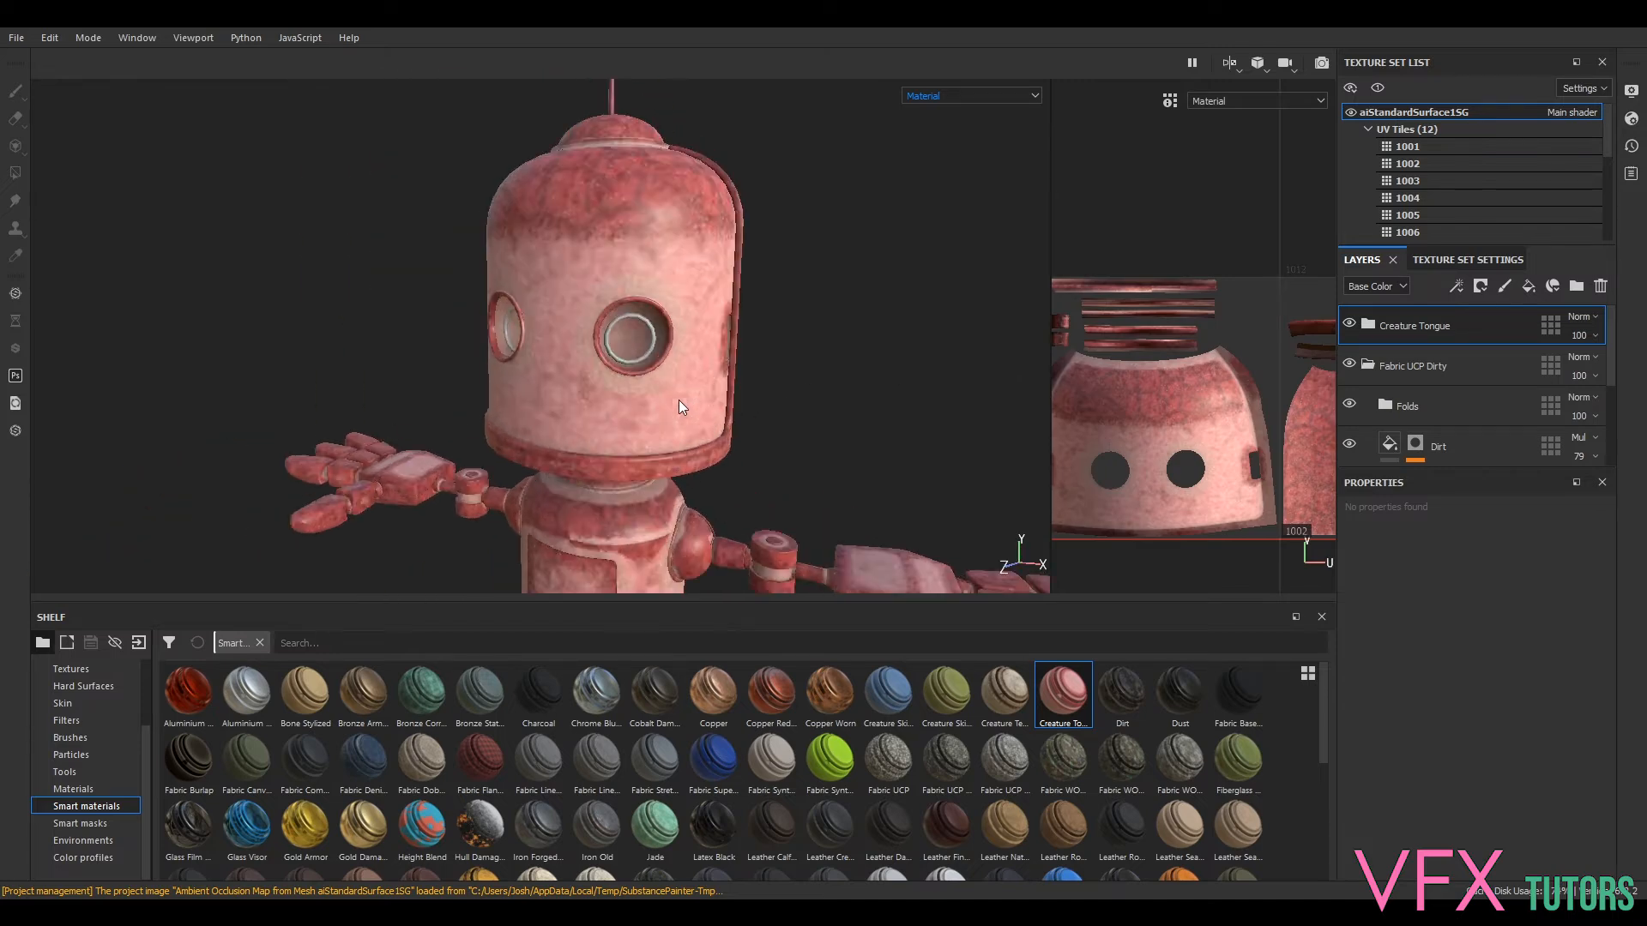
scroll(686, 403, "up", 4)
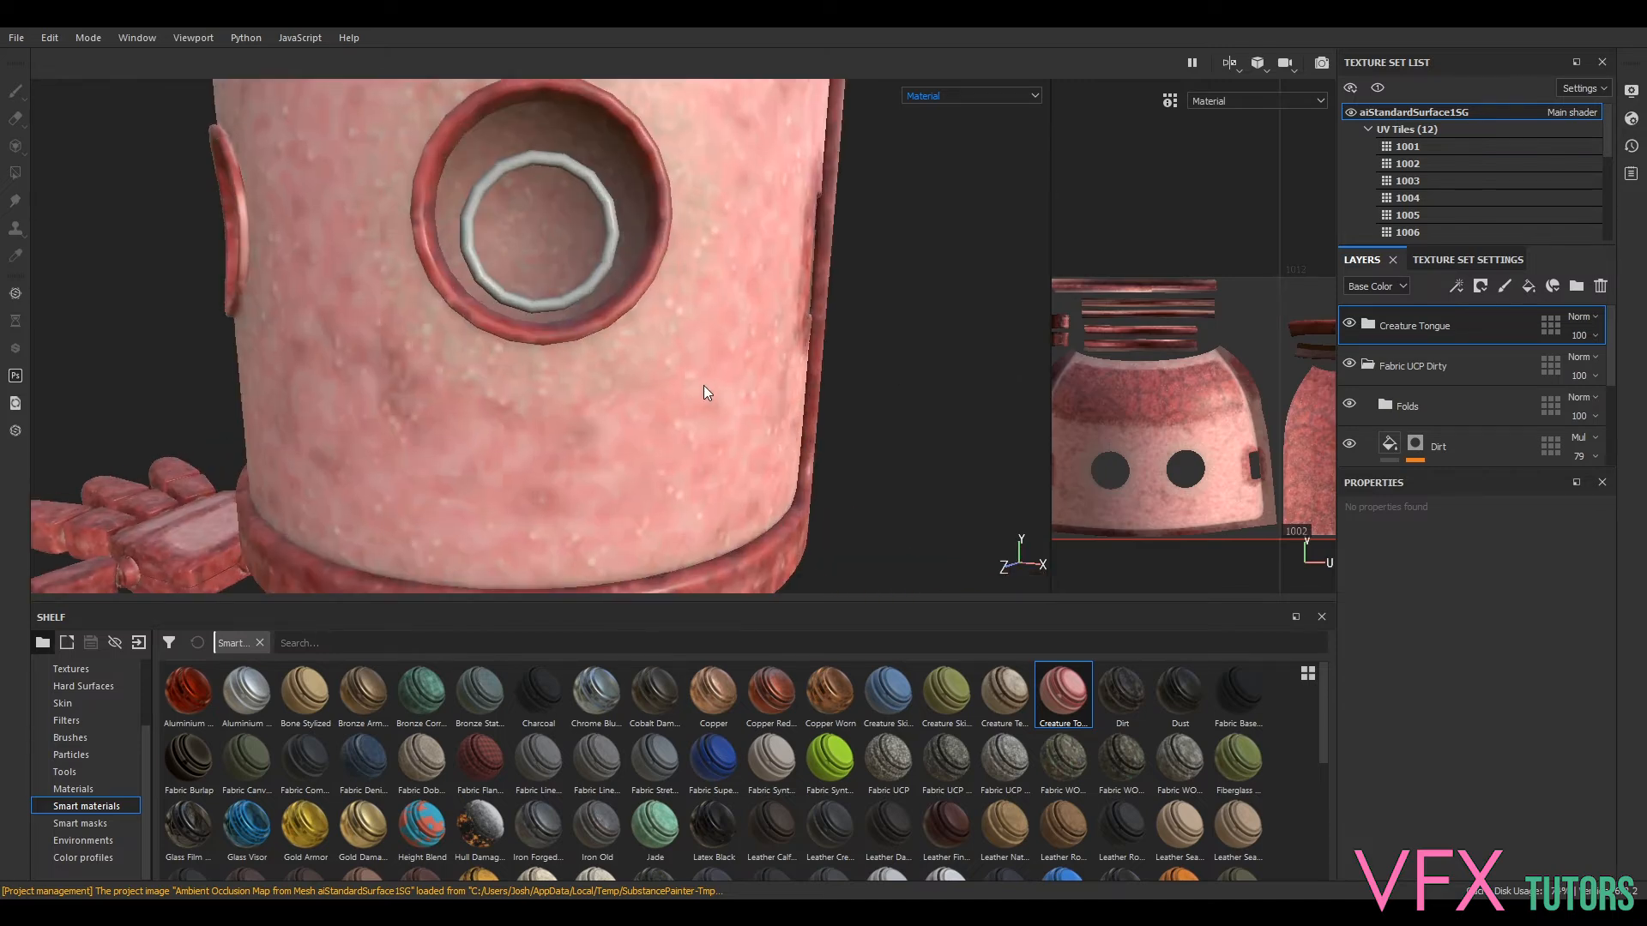
left_click(1349, 365)
left_click(1350, 368)
left_click(1352, 369)
scroll(915, 366, "up", 2)
scroll(901, 376, "down", 5)
left_click_drag(776, 463, 894, 494, "alt")
middle_click_drag(894, 494, 733, 169, "alt")
left_click_drag(762, 289, 701, 309, "alt")
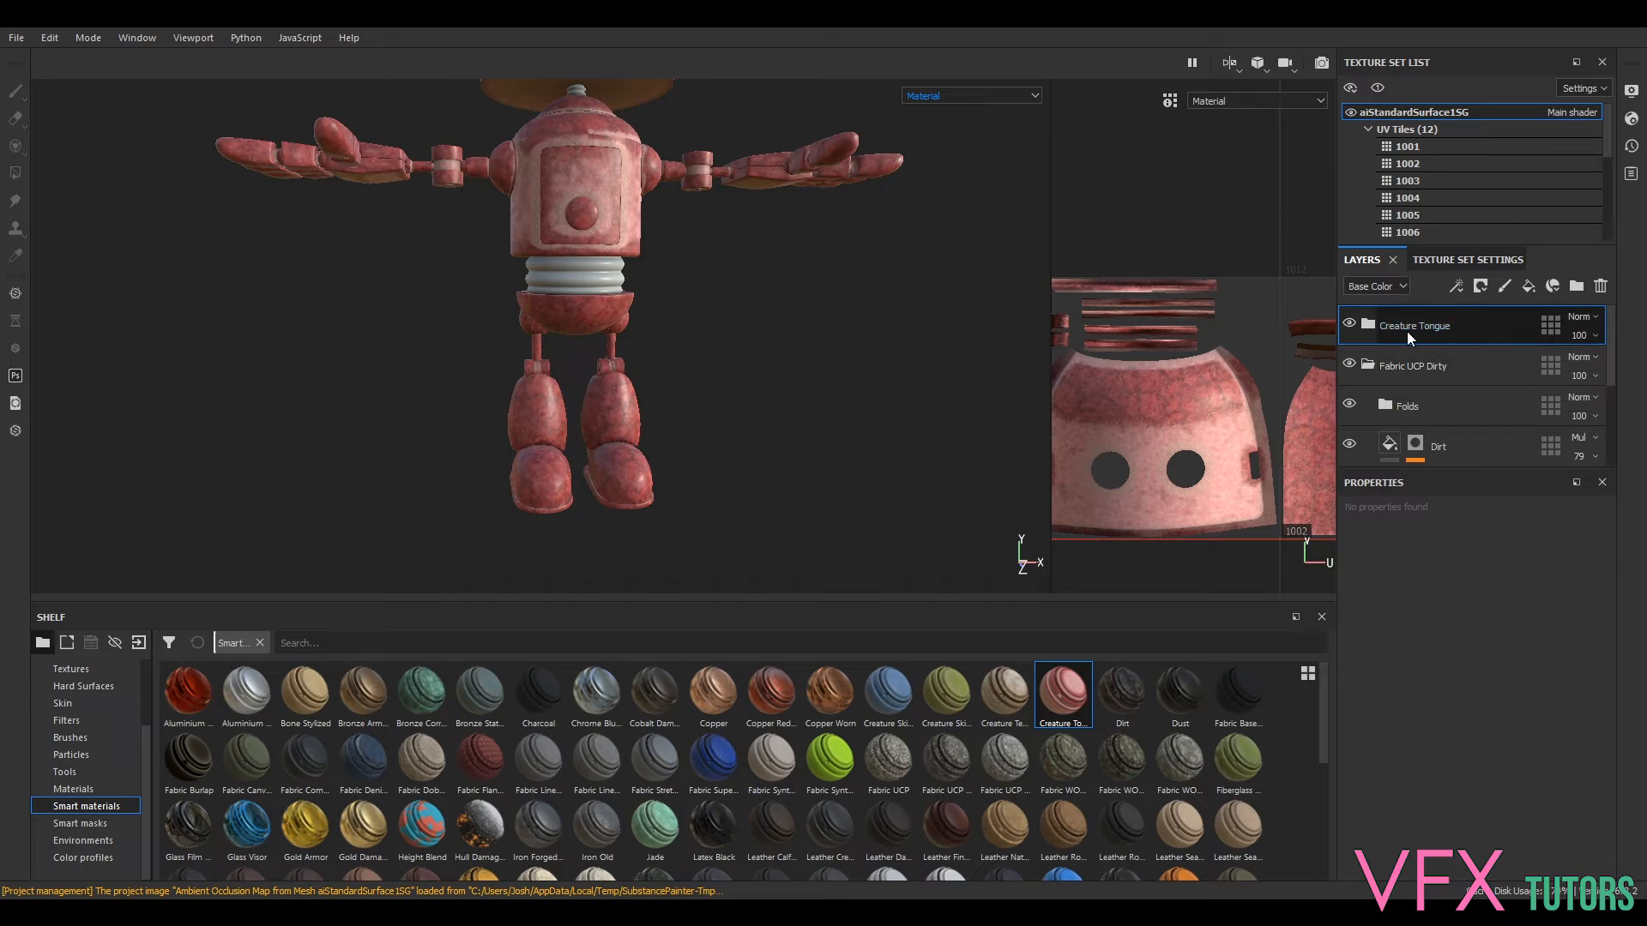
- Delete the Creature Tongue, Fabric UCP Dirty and Gold Armor layers and Layer 1 to empty the layer stack
key("Delete")
key("Delete")
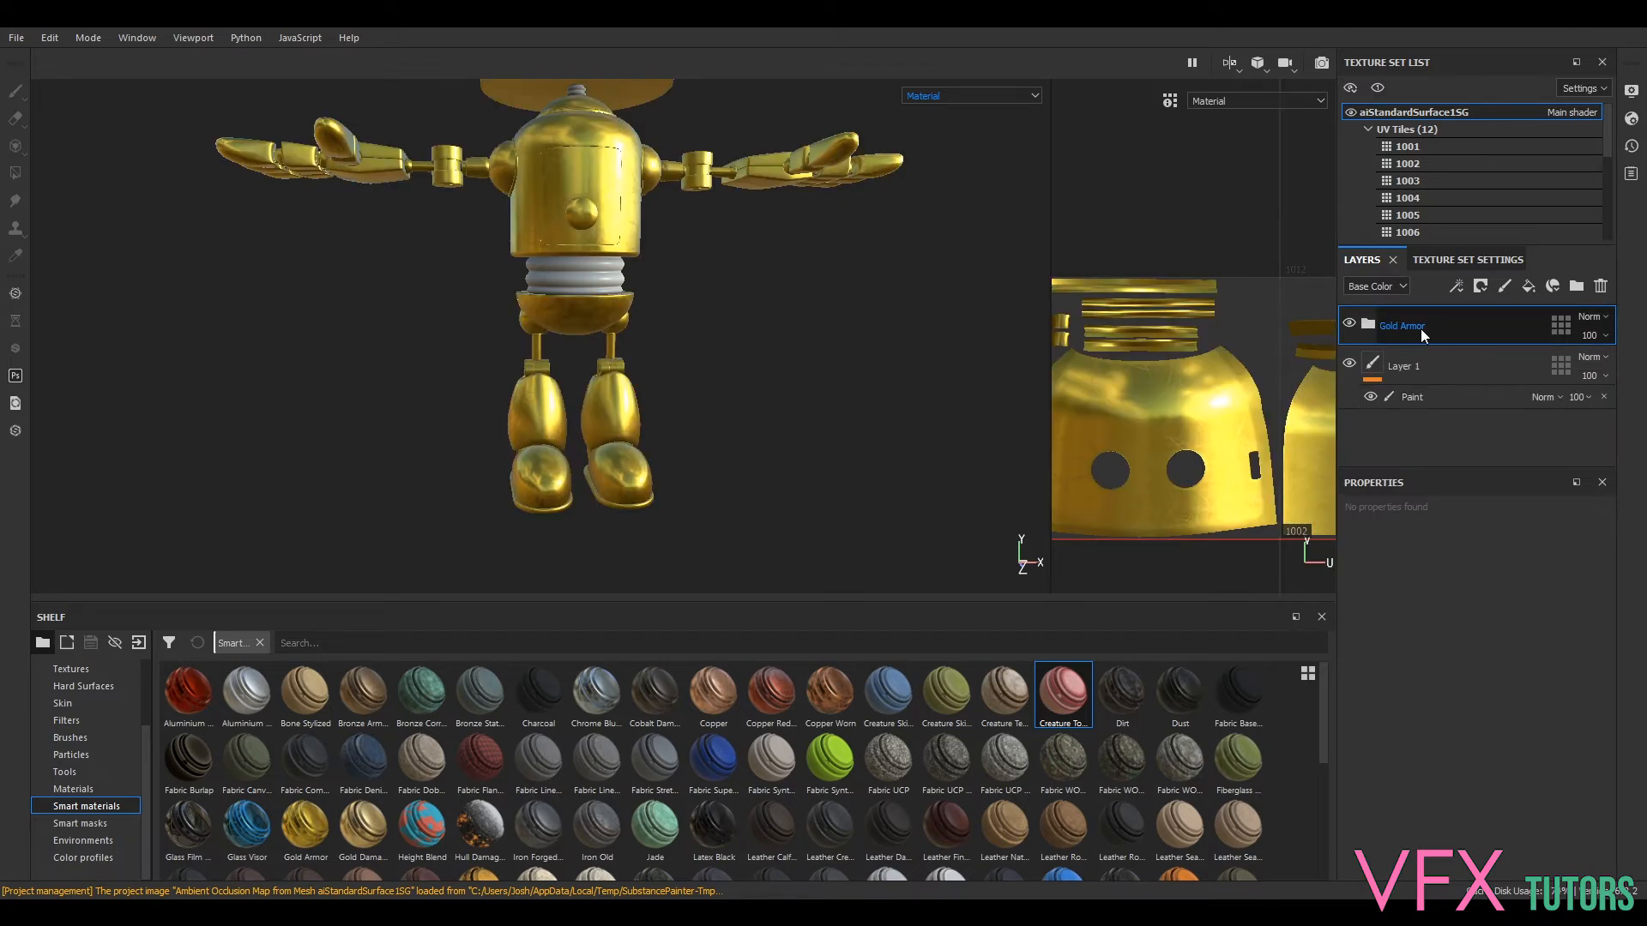
key("Delete")
key("Delete")
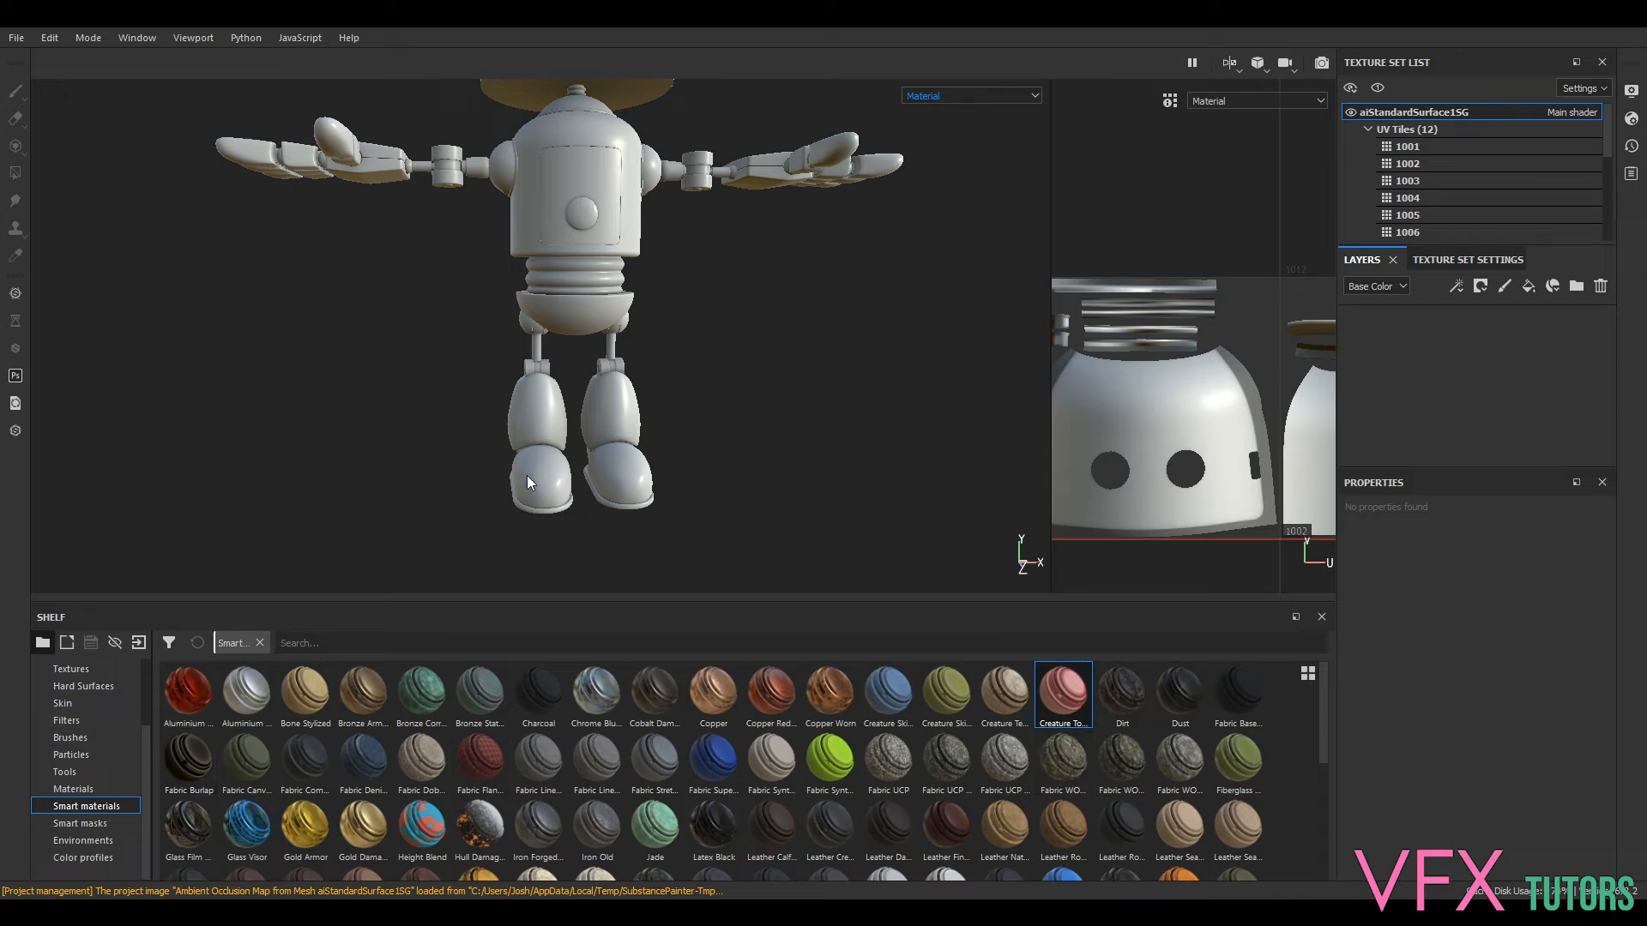
- Try the Steel Painted Scraped Dirty smart material on the robot, inspect its worn paint and metal, and undo it
middle_click_drag(847, 218, 898, 389)
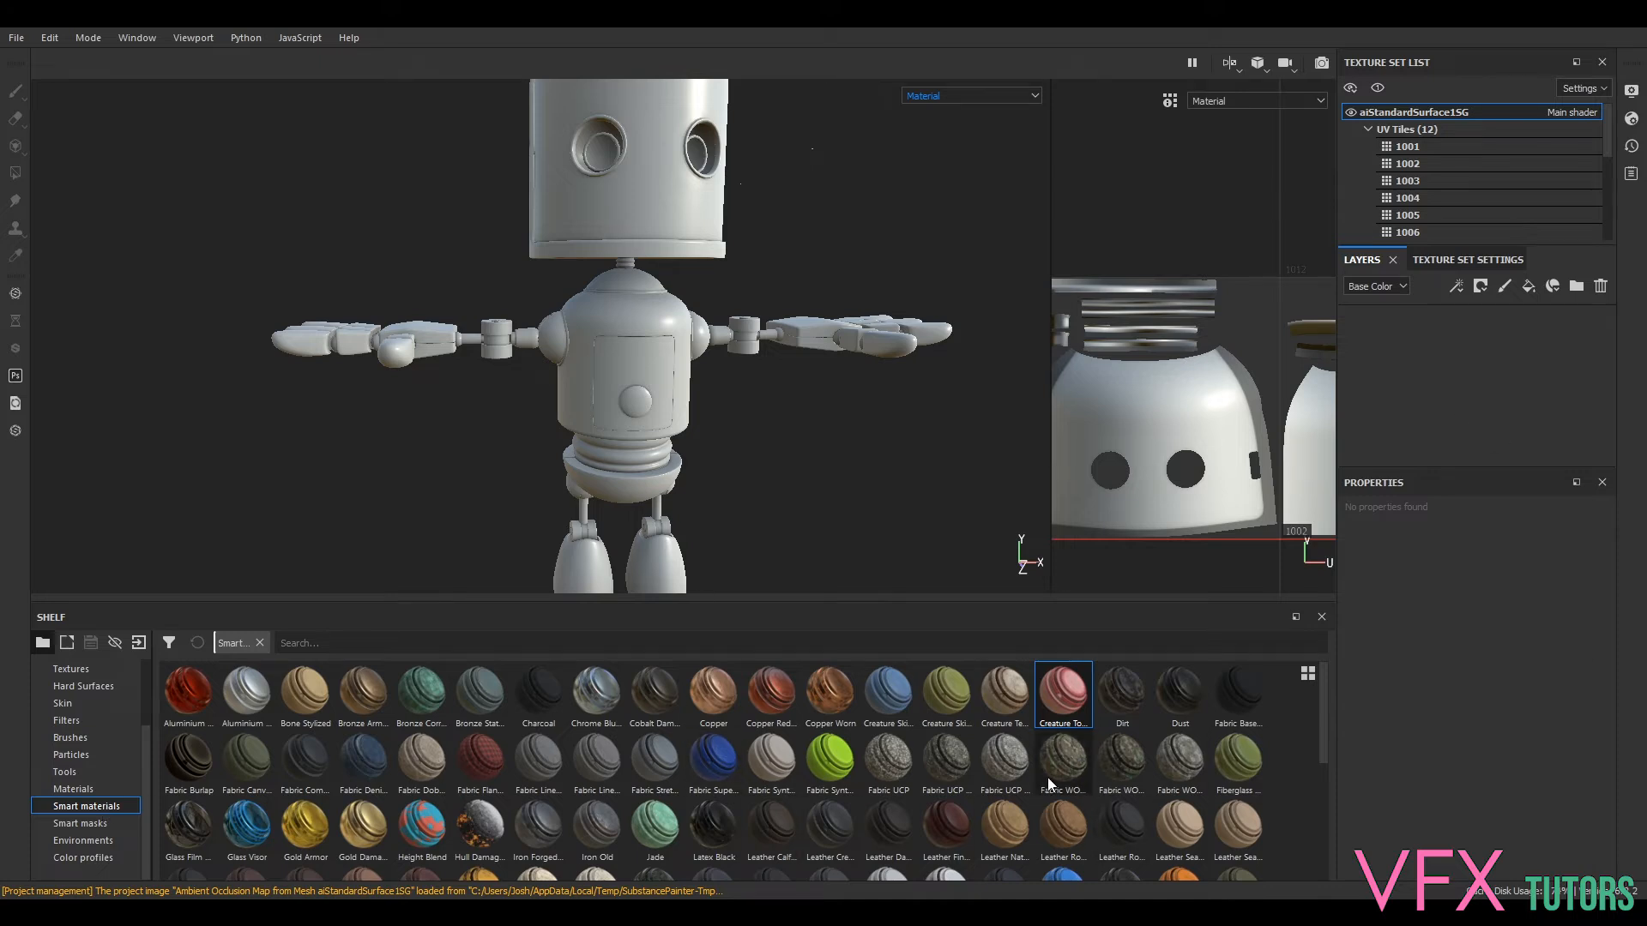
scroll(669, 813, "down", 3)
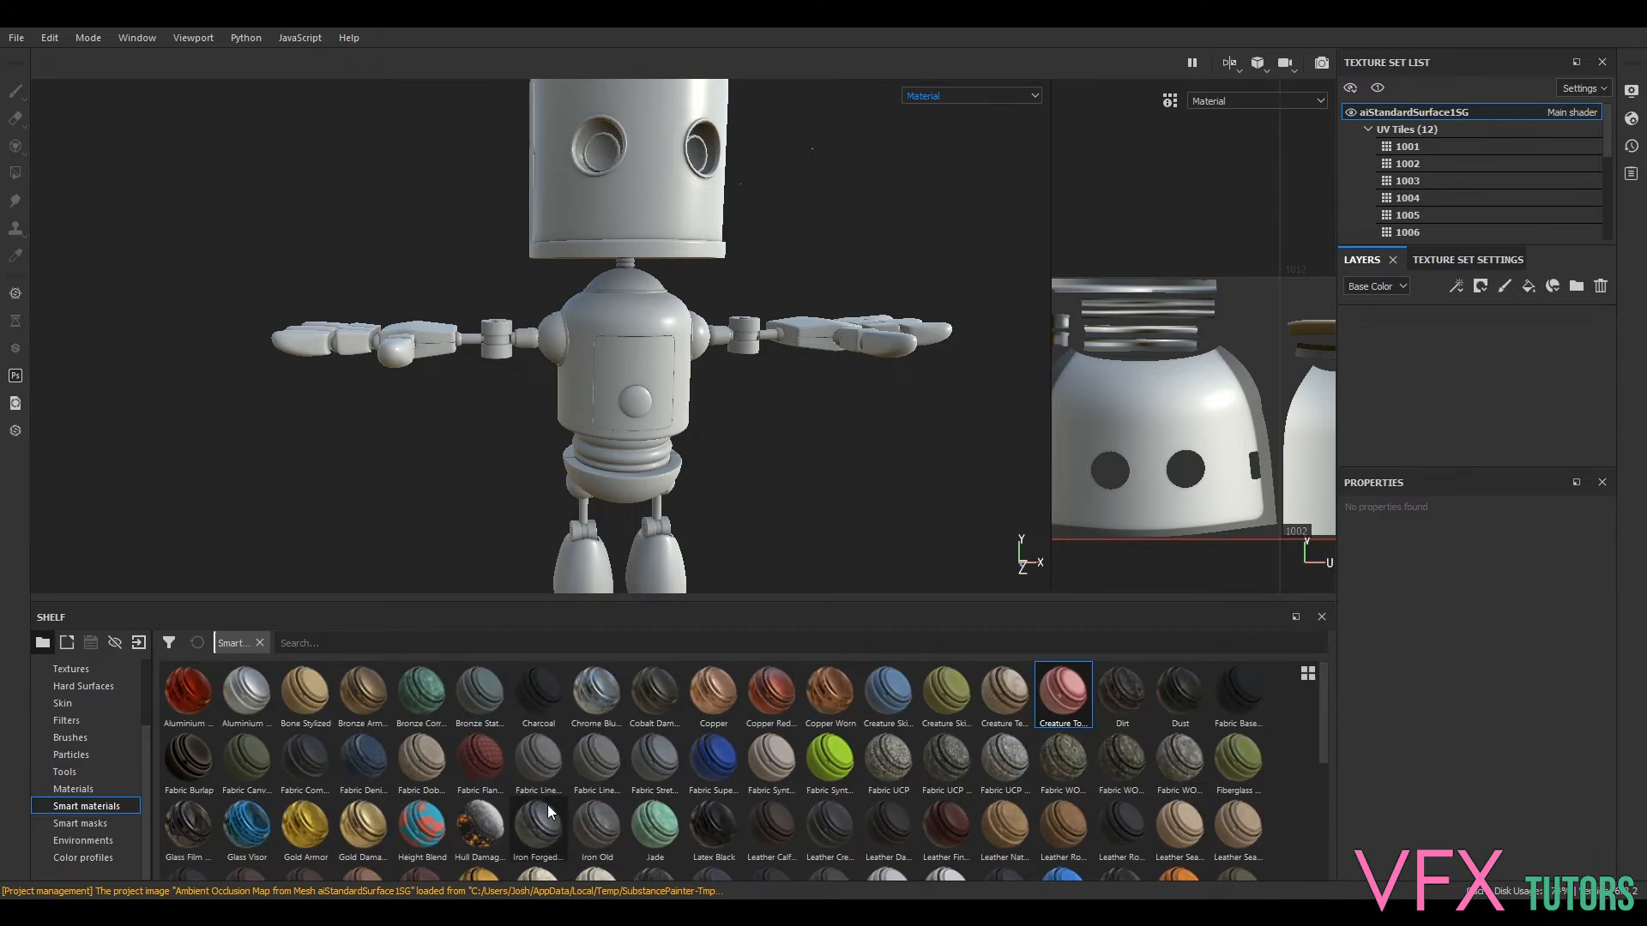
scroll(815, 785, "up", 3)
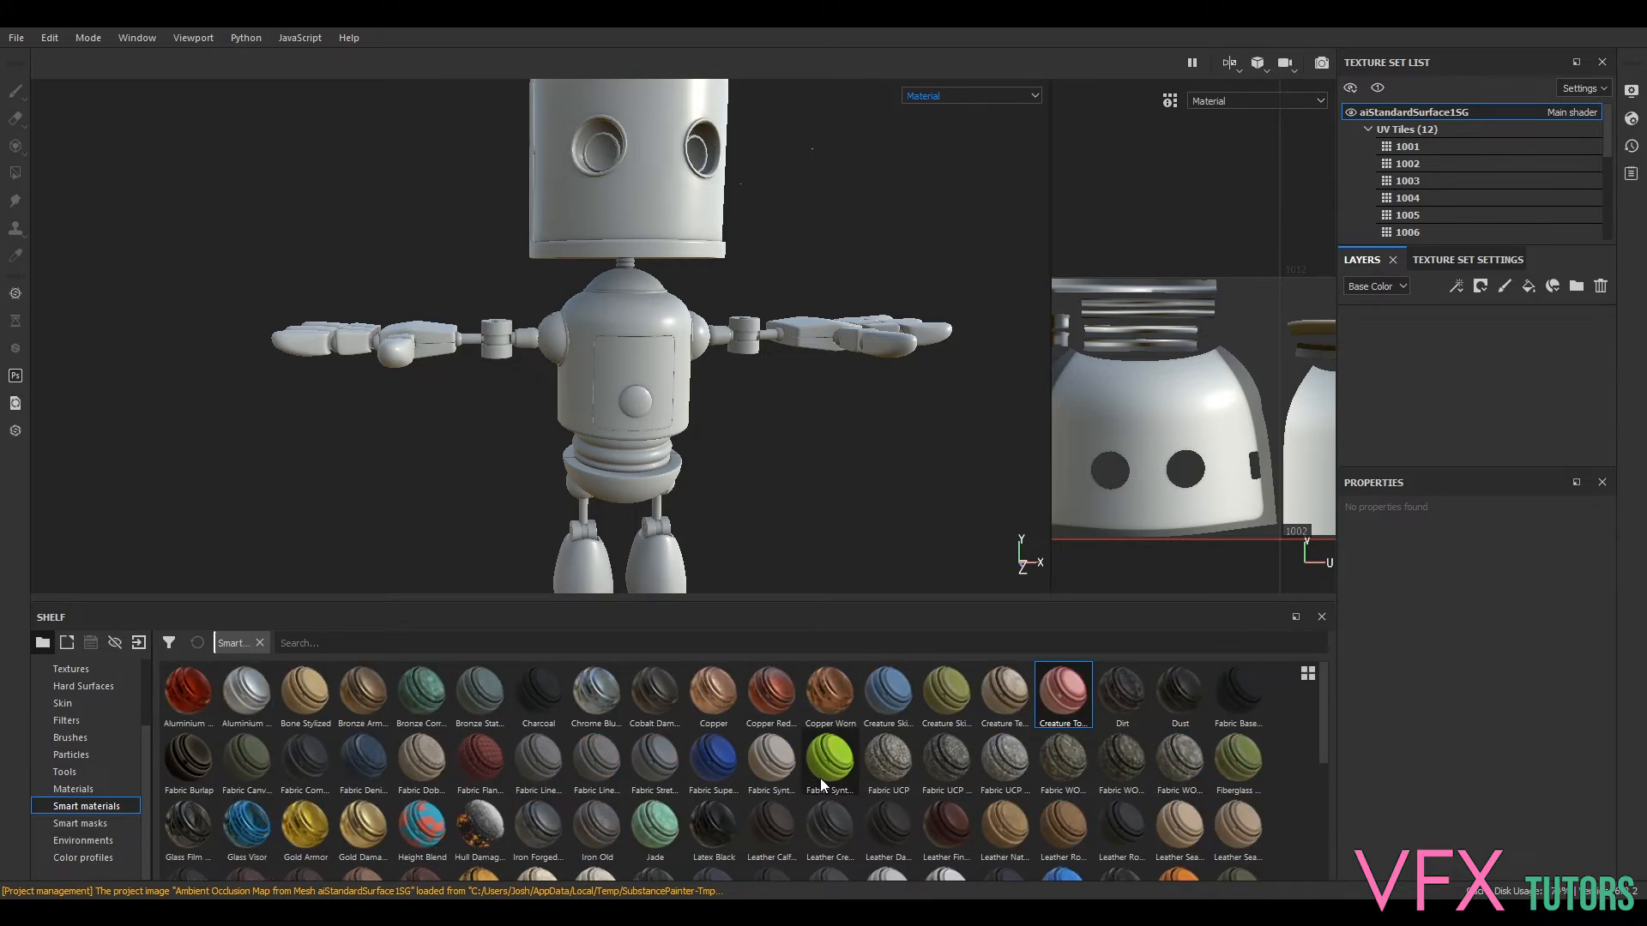
scroll(821, 785, "down", 3)
left_click_drag(829, 776, 621, 434)
left_click_drag(908, 413, 603, 404, "alt")
scroll(719, 350, "down", 2)
scroll(720, 352, "up", 6)
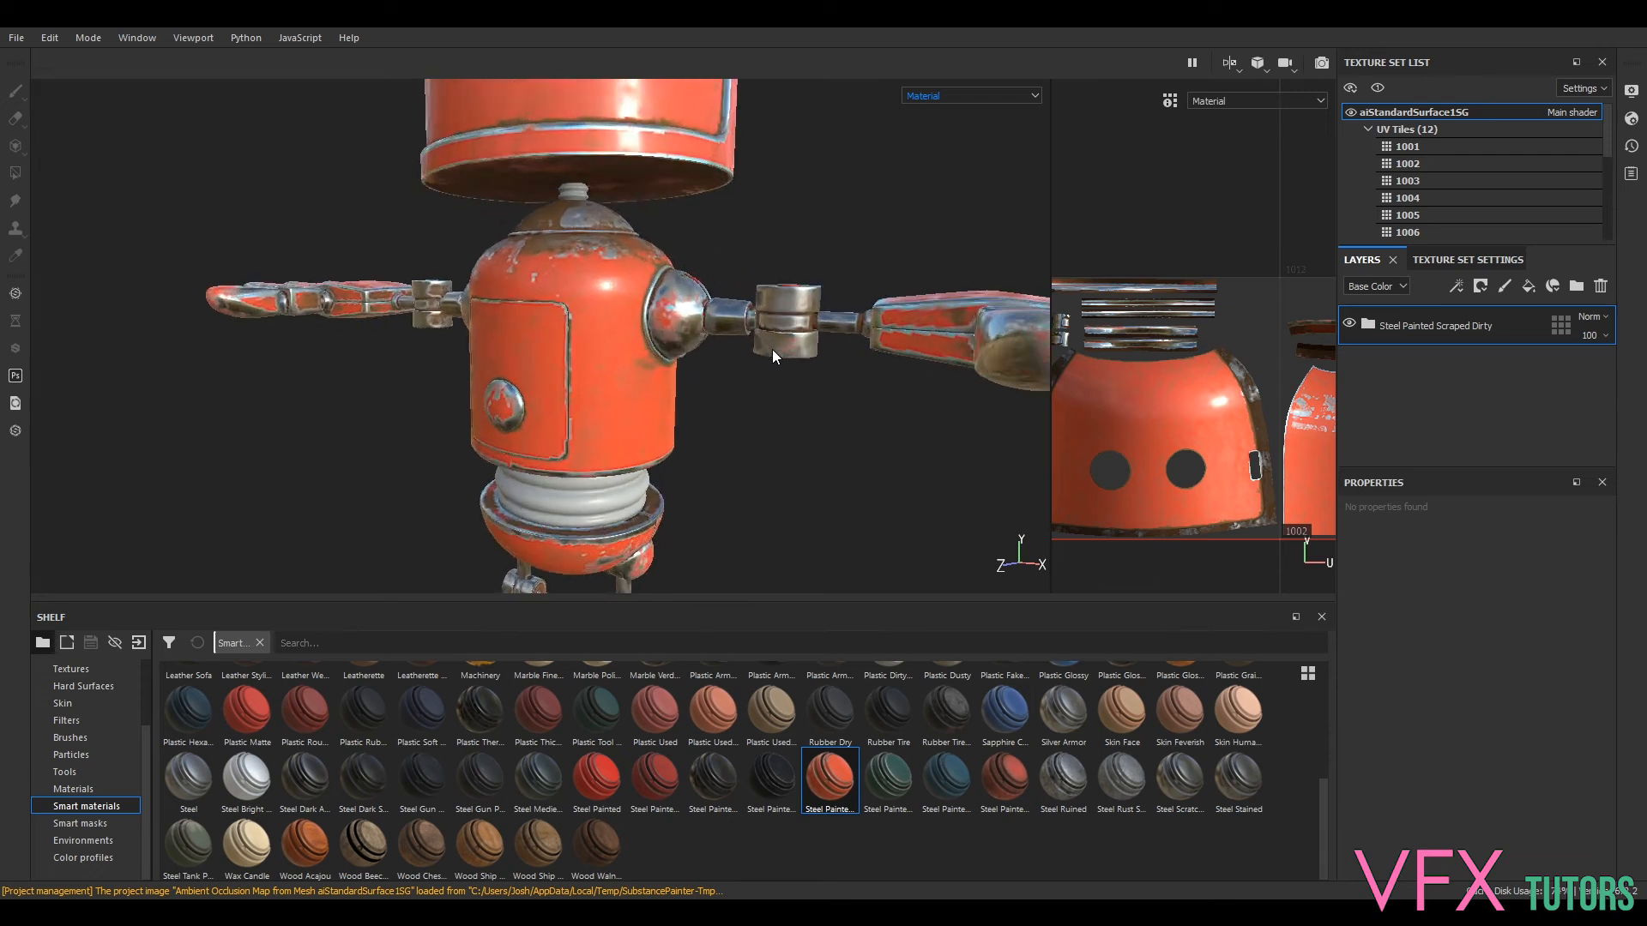
scroll(772, 357, "up", 2)
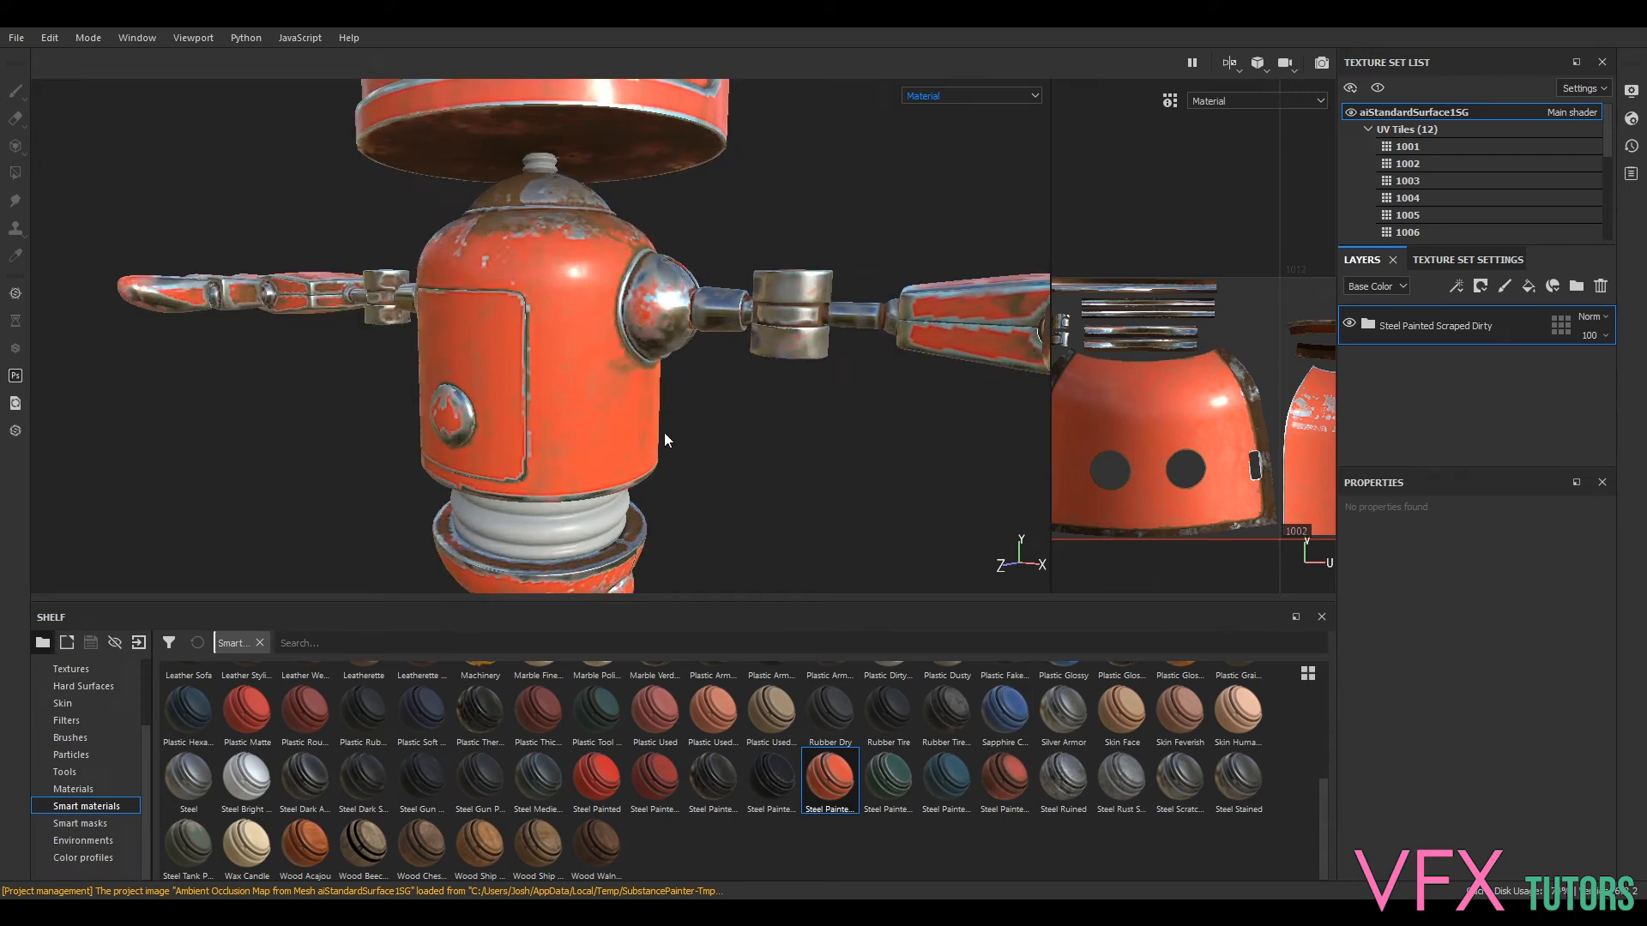
scroll(700, 413, "down", 4)
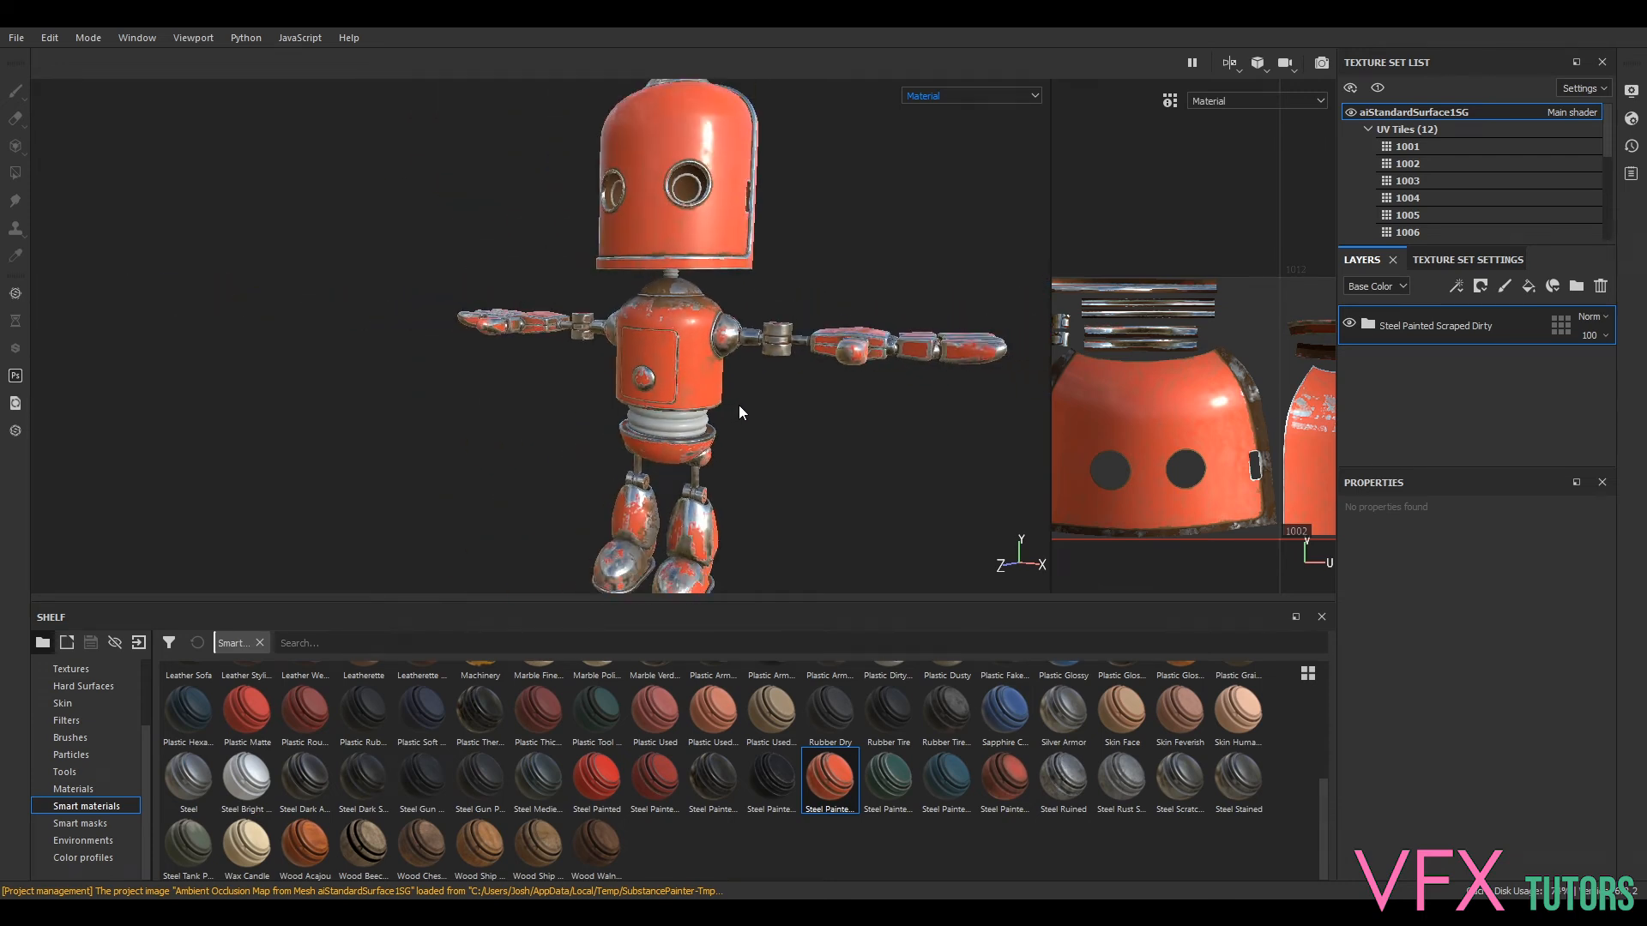
key("ctrl+z")
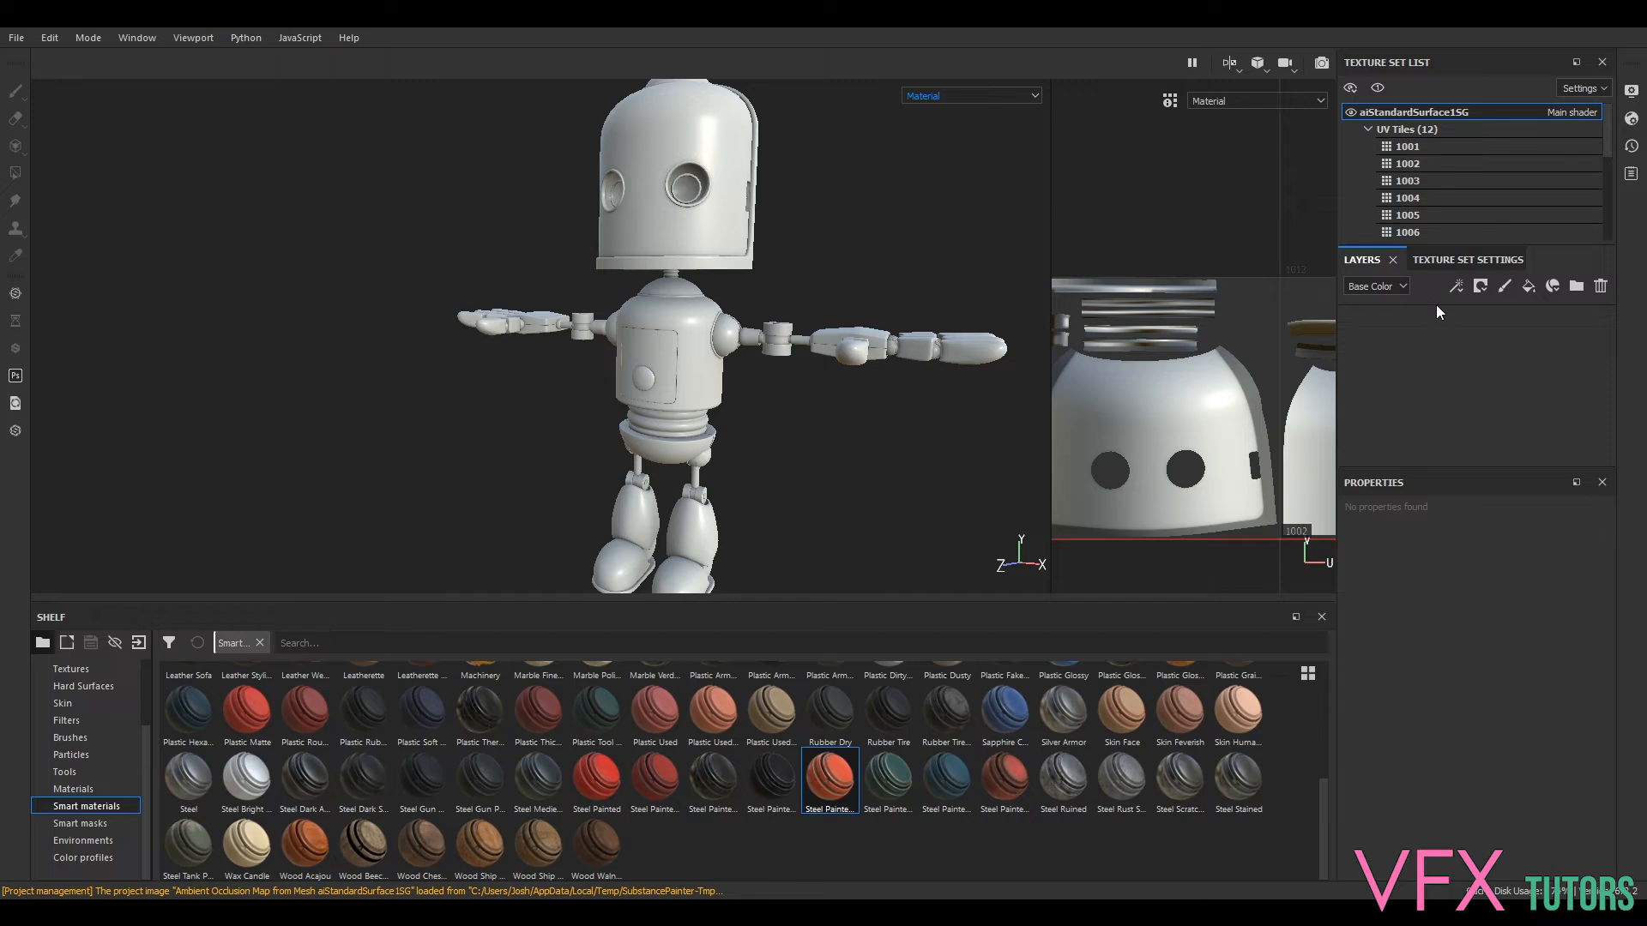
- Create a fill layer named BasePaint and add a fill effect to it
left_click(1552, 286)
left_click(1529, 286)
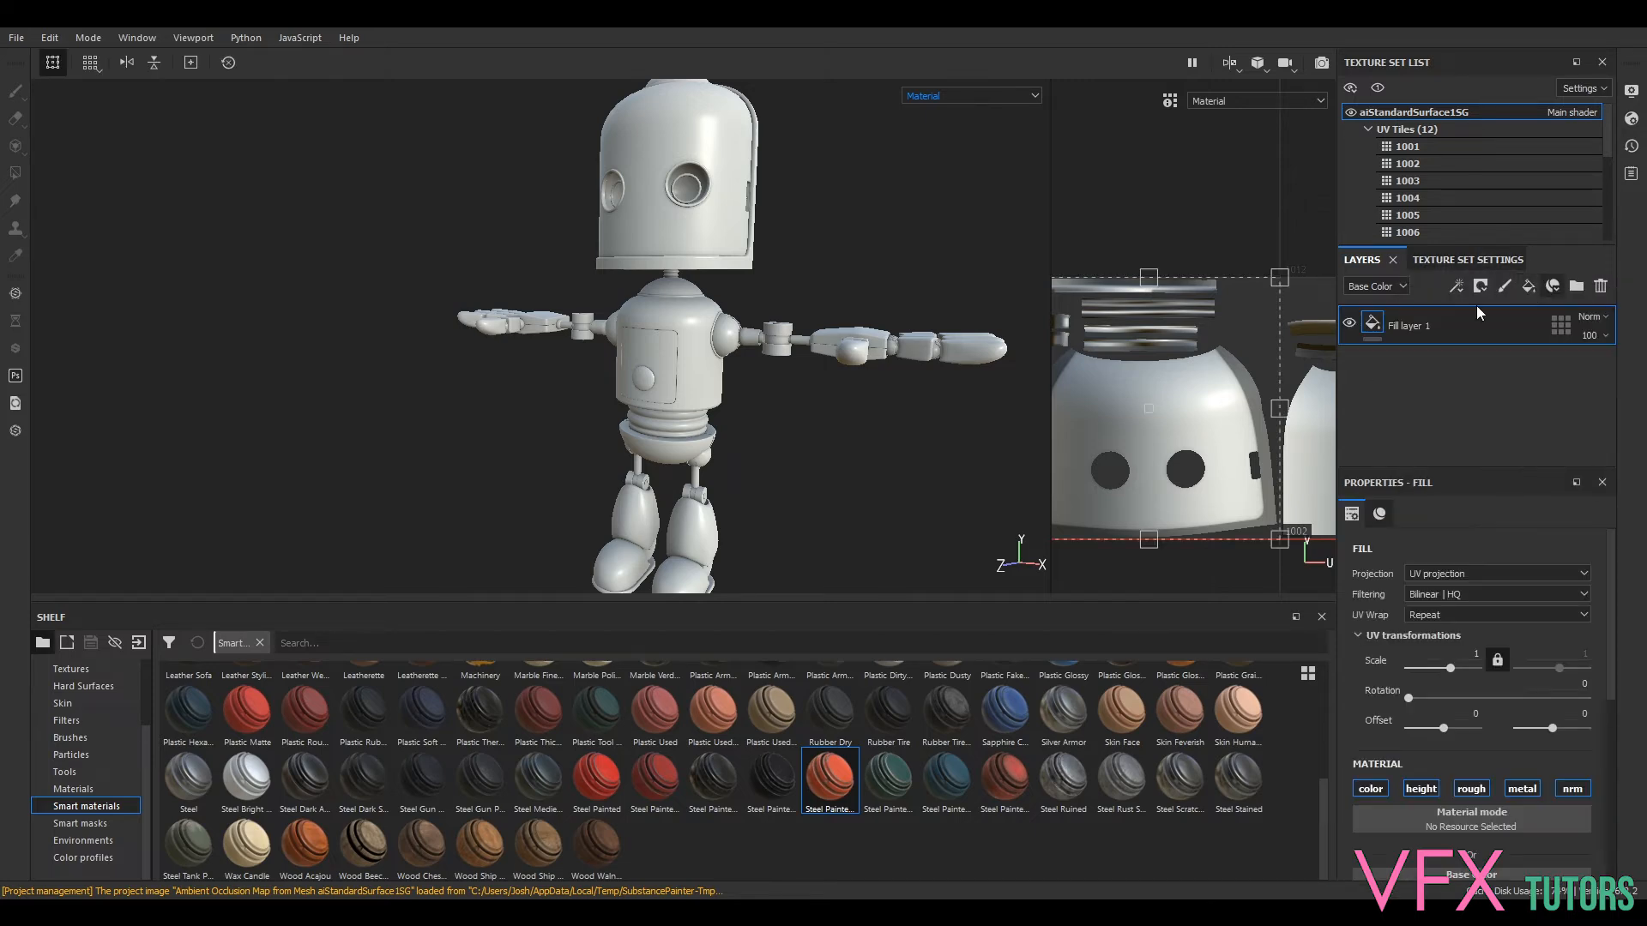
double_click(1416, 329)
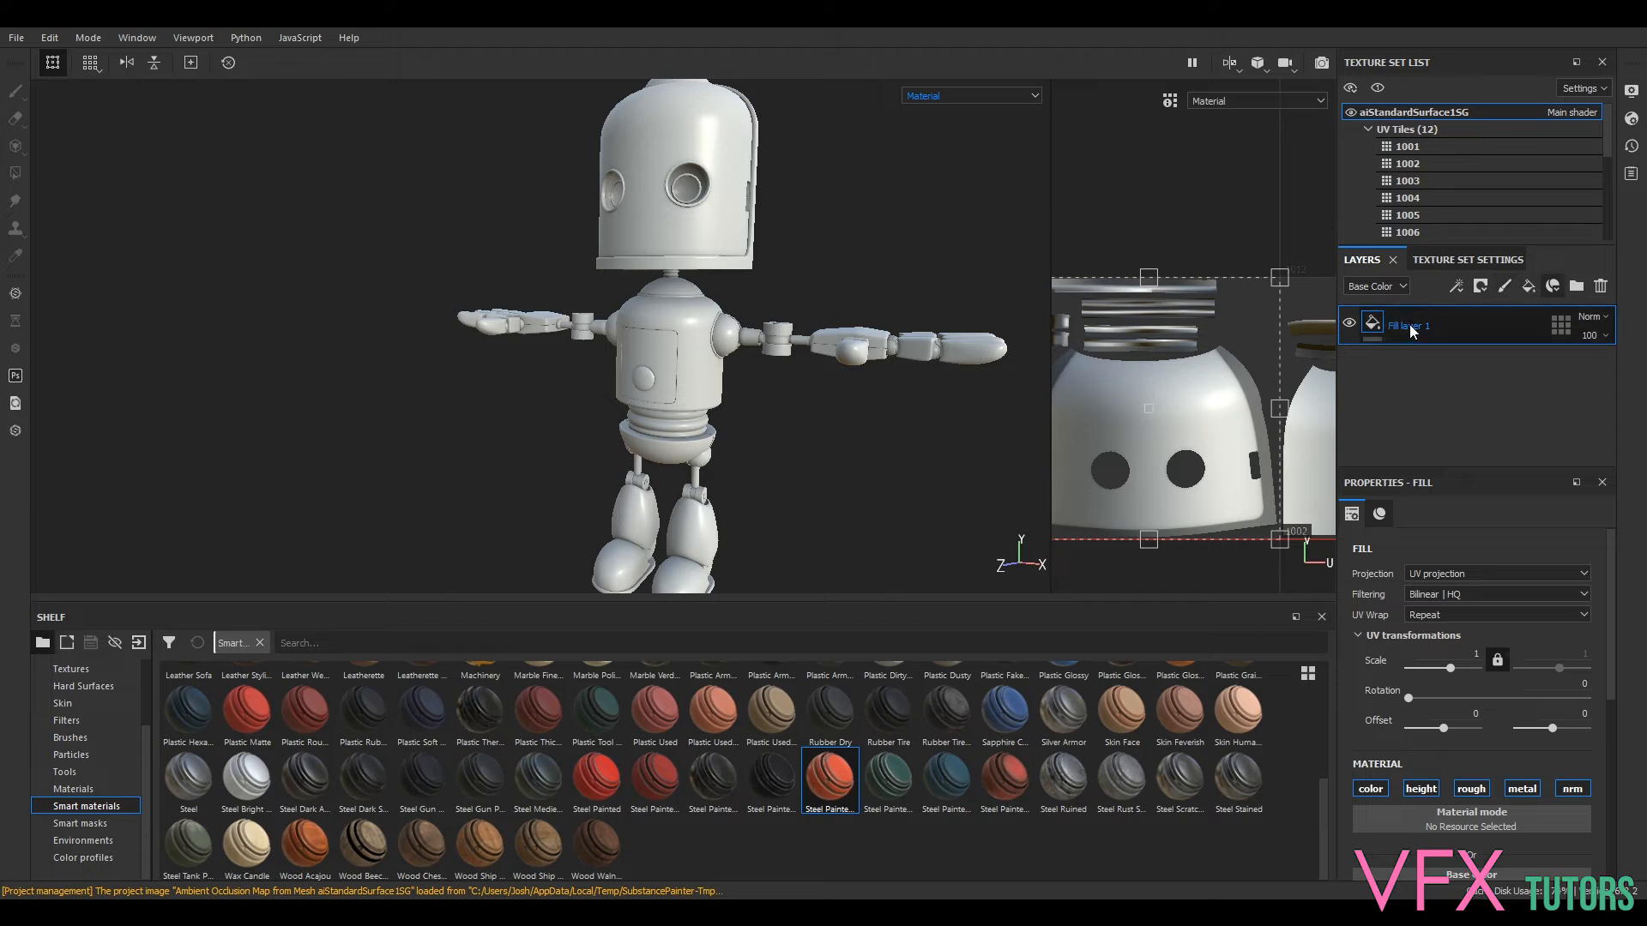
double_click(1415, 330)
type("BasePaint")
key("Return")
right_click(1399, 323)
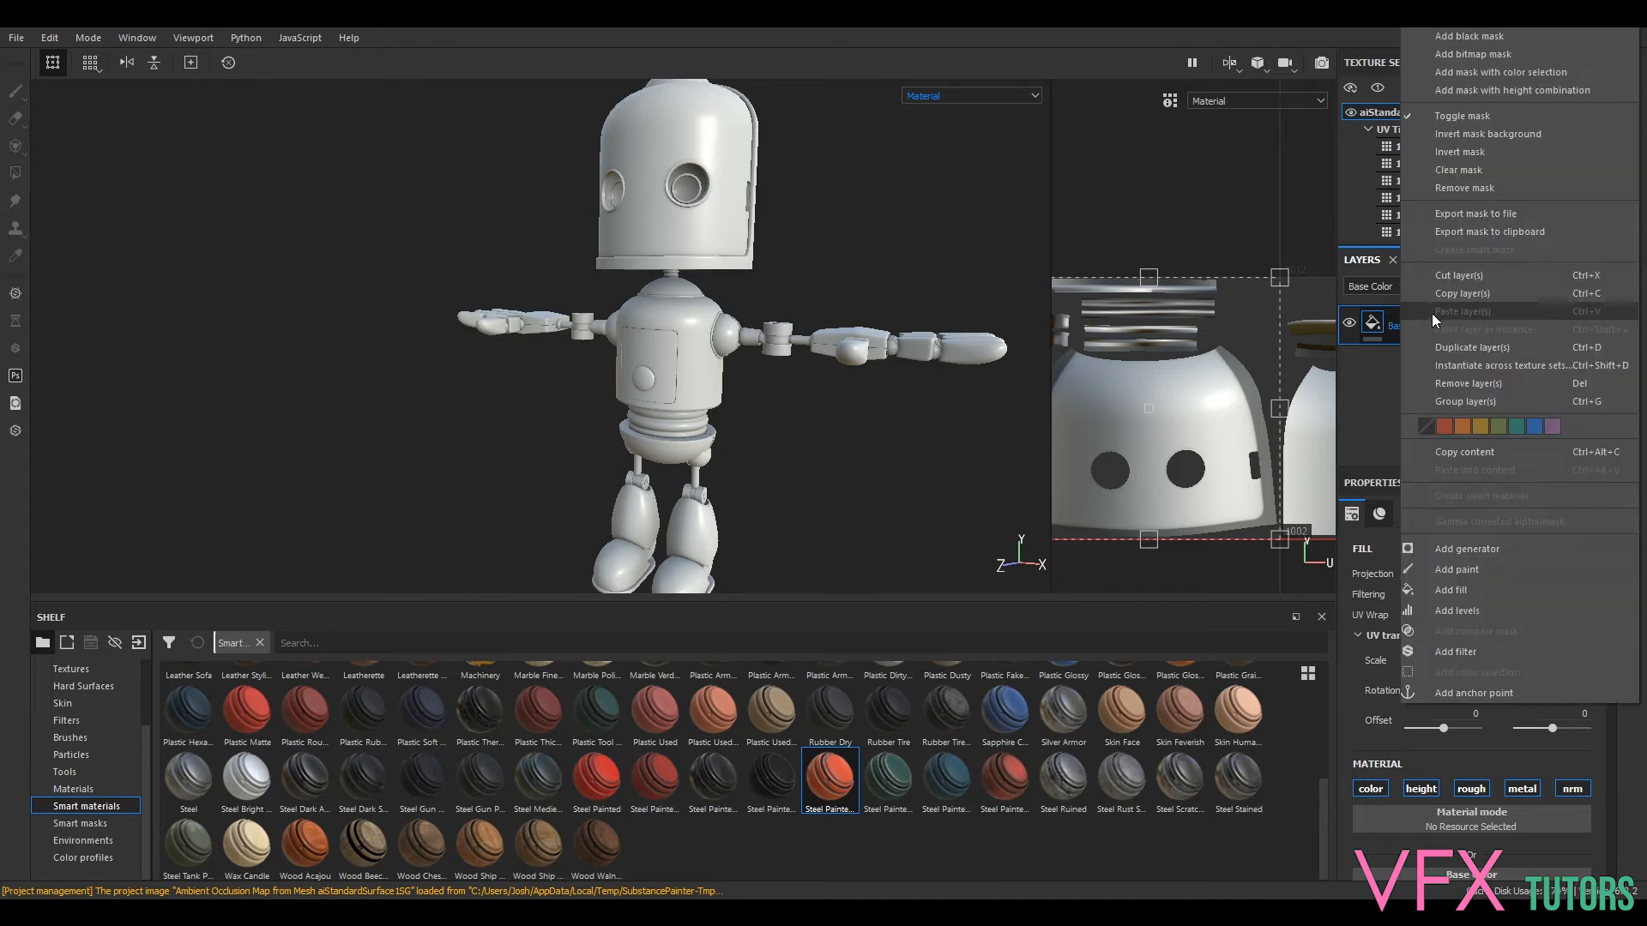
left_click(1513, 586)
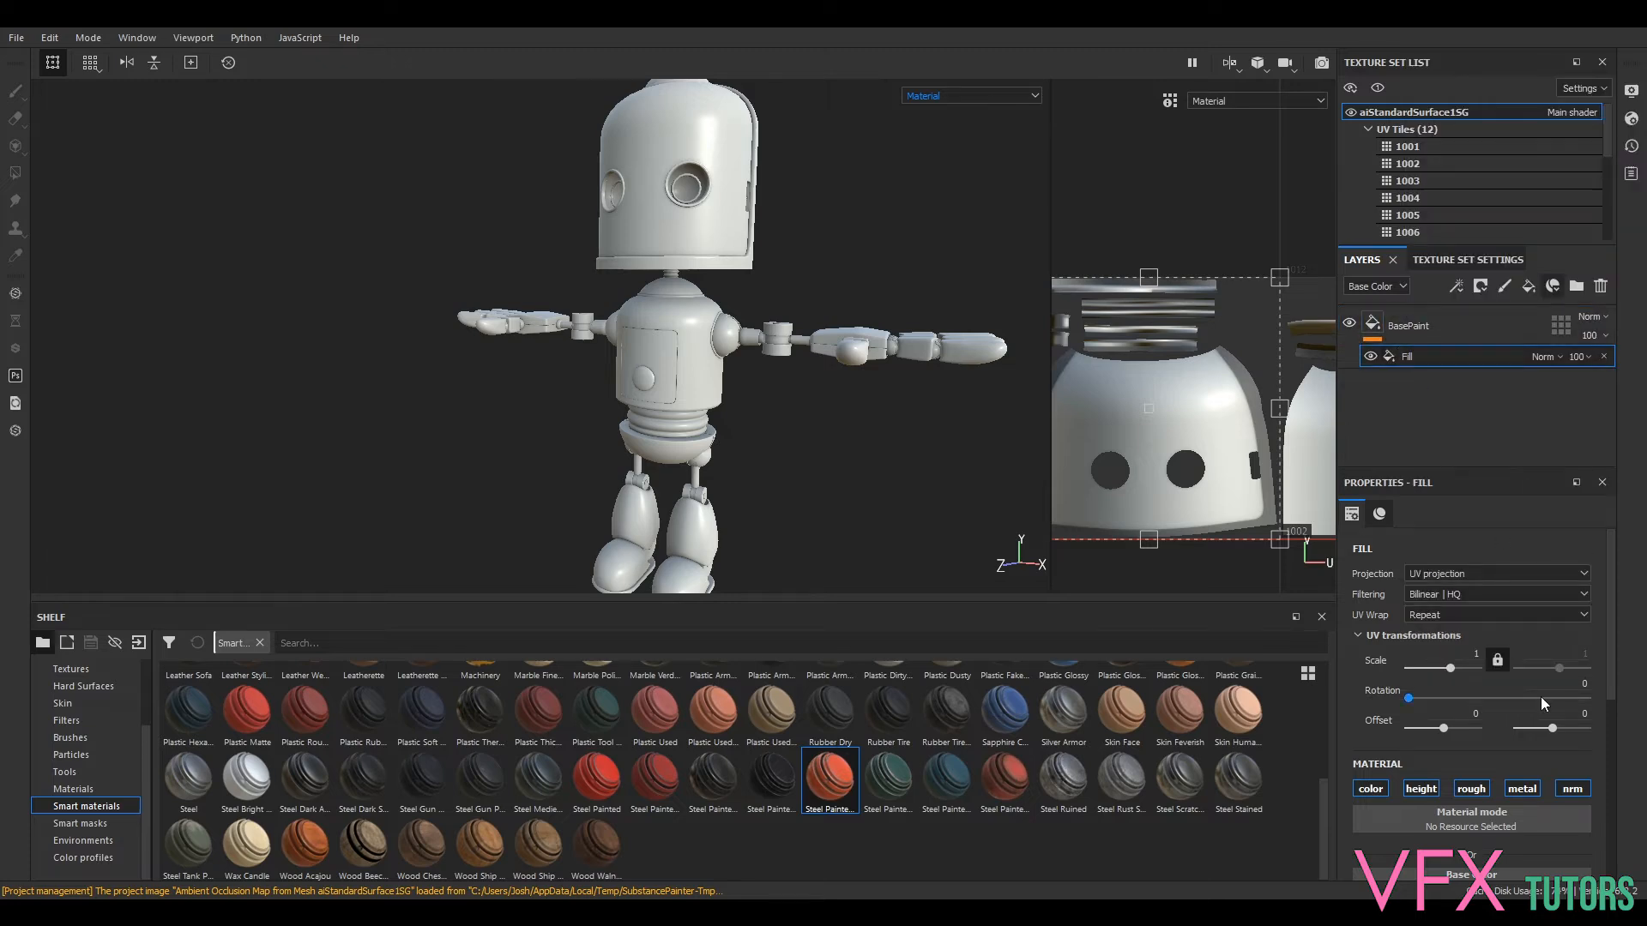
- Set the BasePaint fill effect's base color to a medium blue
scroll(1484, 630, "down", 3)
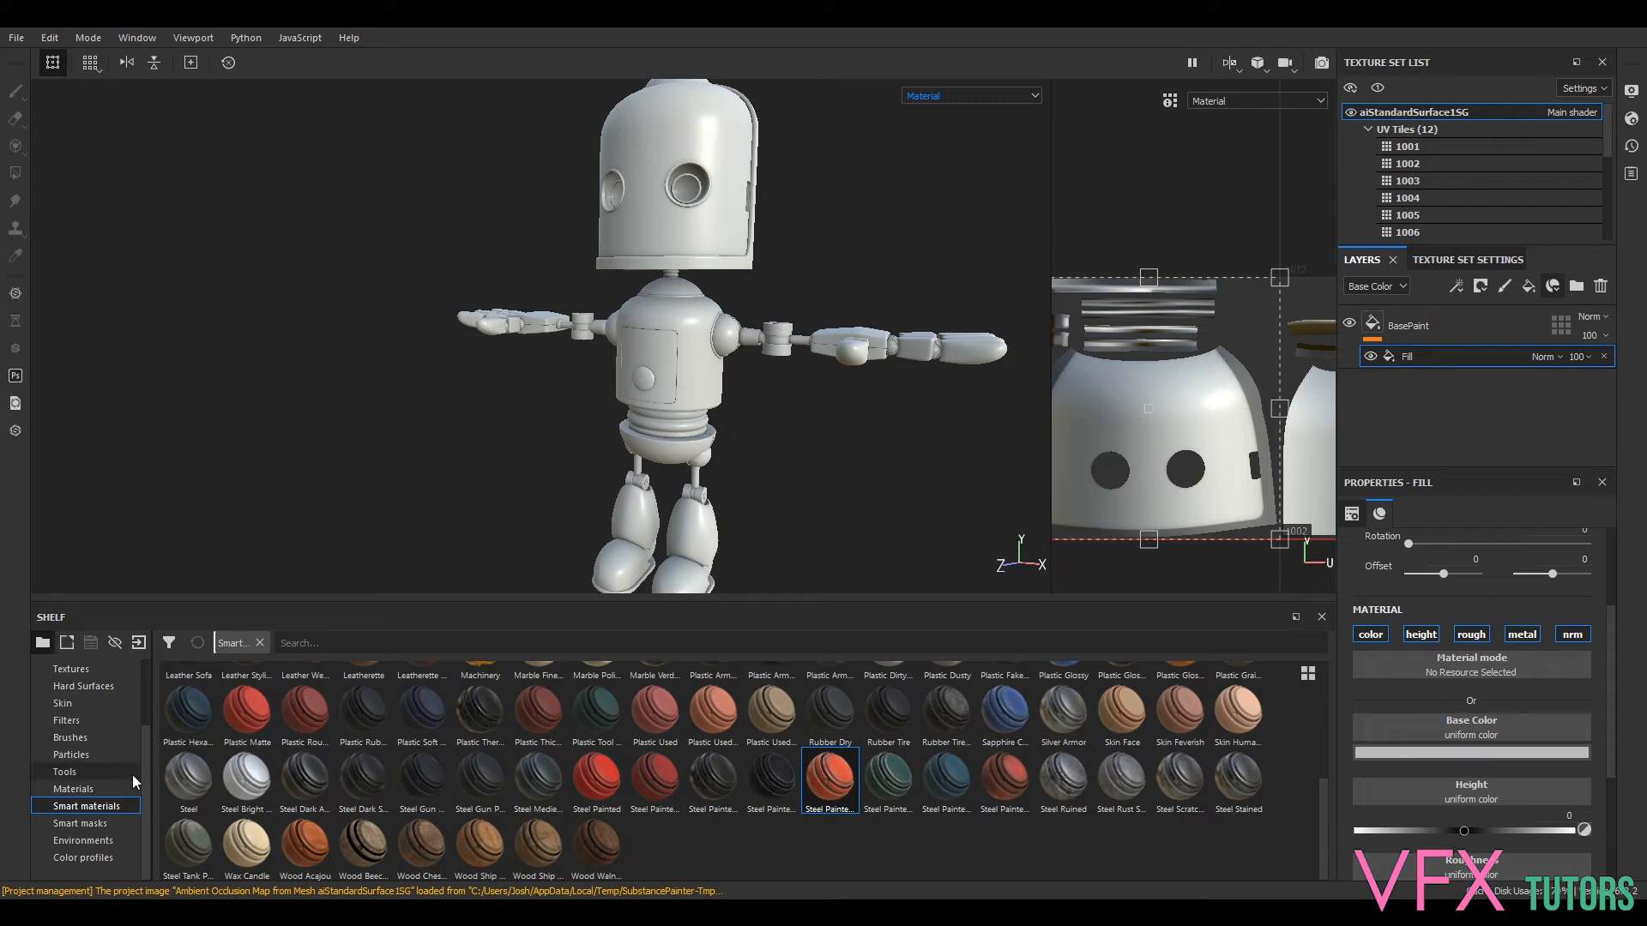
left_click(1470, 750)
left_click(1483, 645)
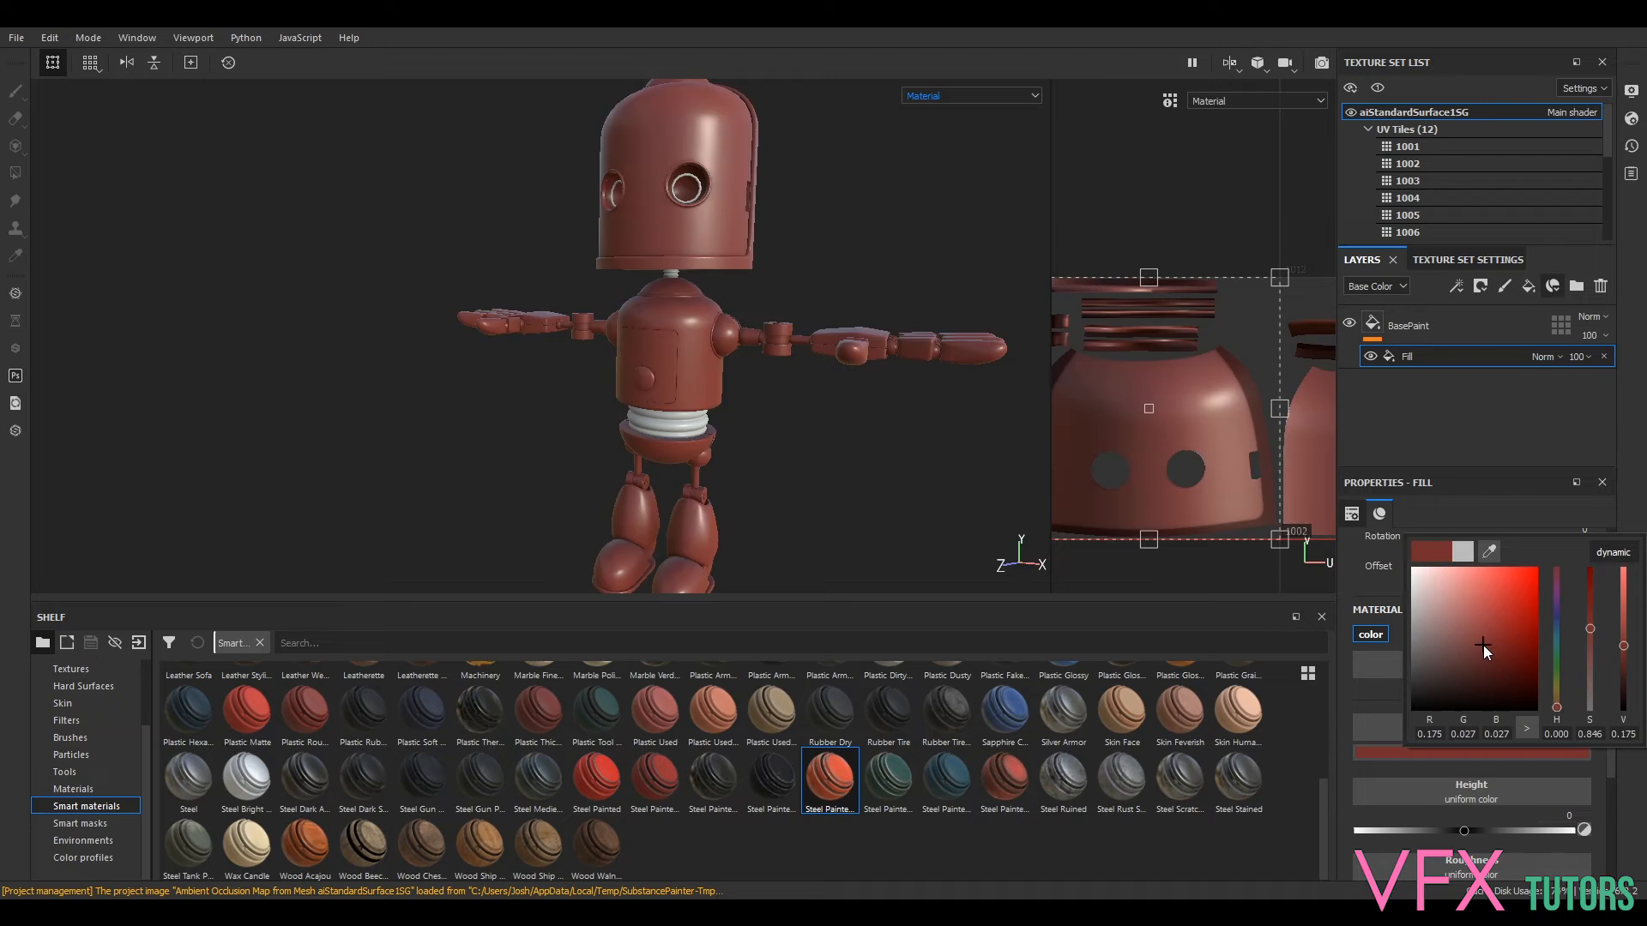
left_click(1506, 605)
left_click(1556, 615)
left_click_drag(1557, 615, 1558, 621)
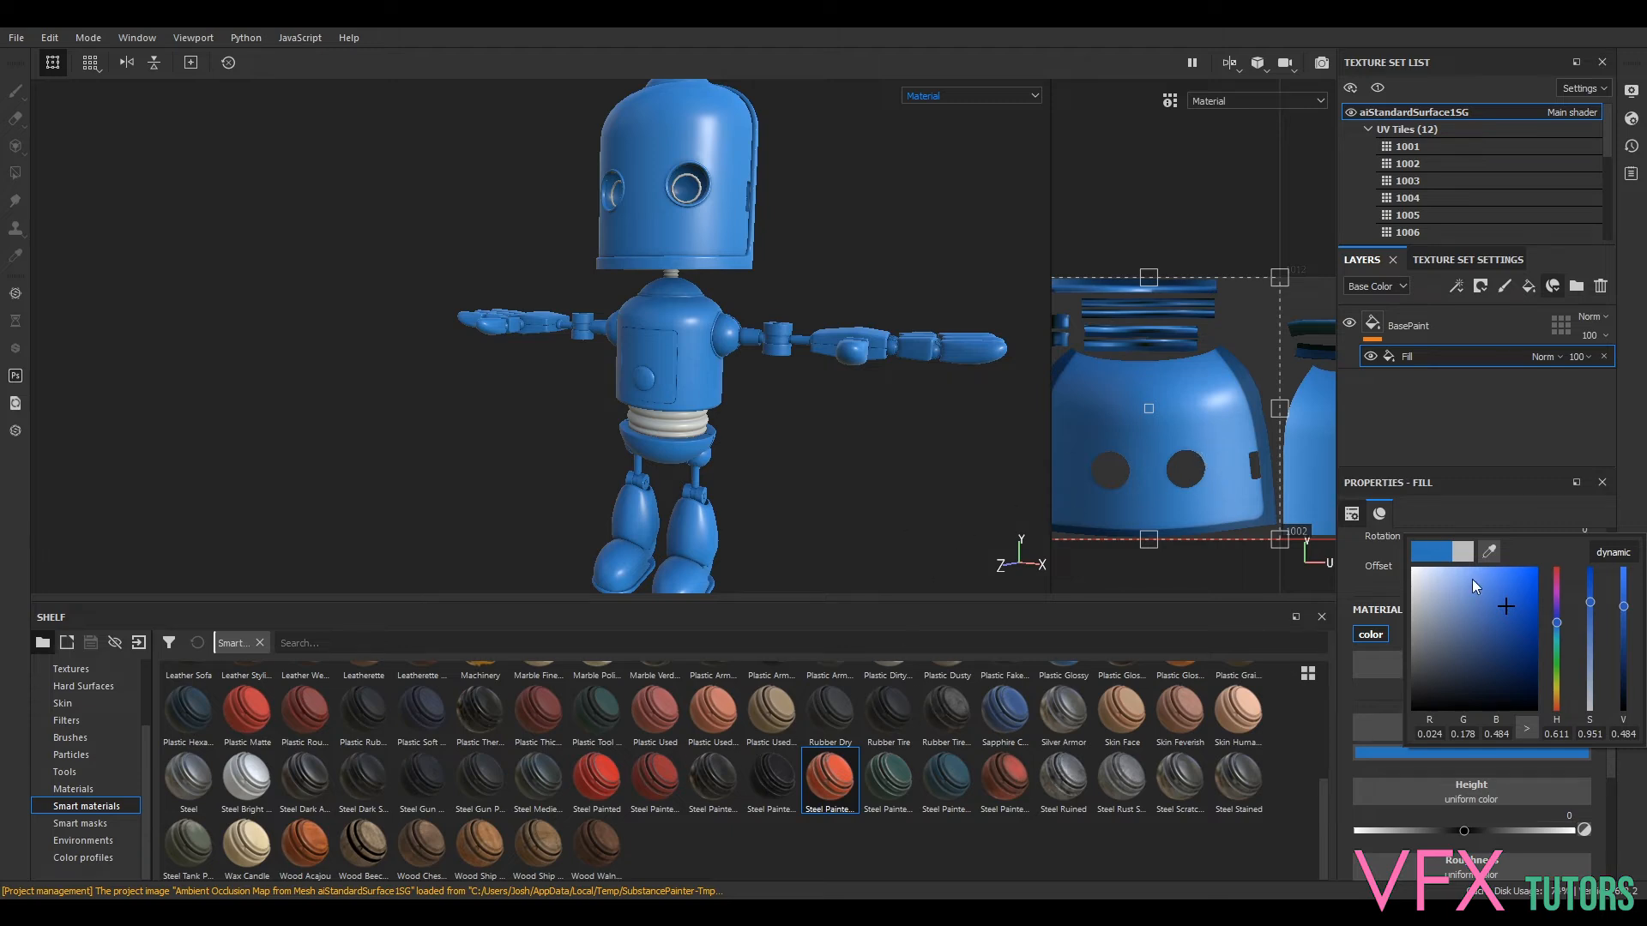
mouse_move(1506, 607)
left_mouse_down()
mouse_move(1481, 617)
mouse_move(1499, 617)
left_mouse_up()
- Raise the fill effect's Metallic to 1 and check the robot's head and body from several angles
left_click_drag(837, 215, 901, 337, "alt")
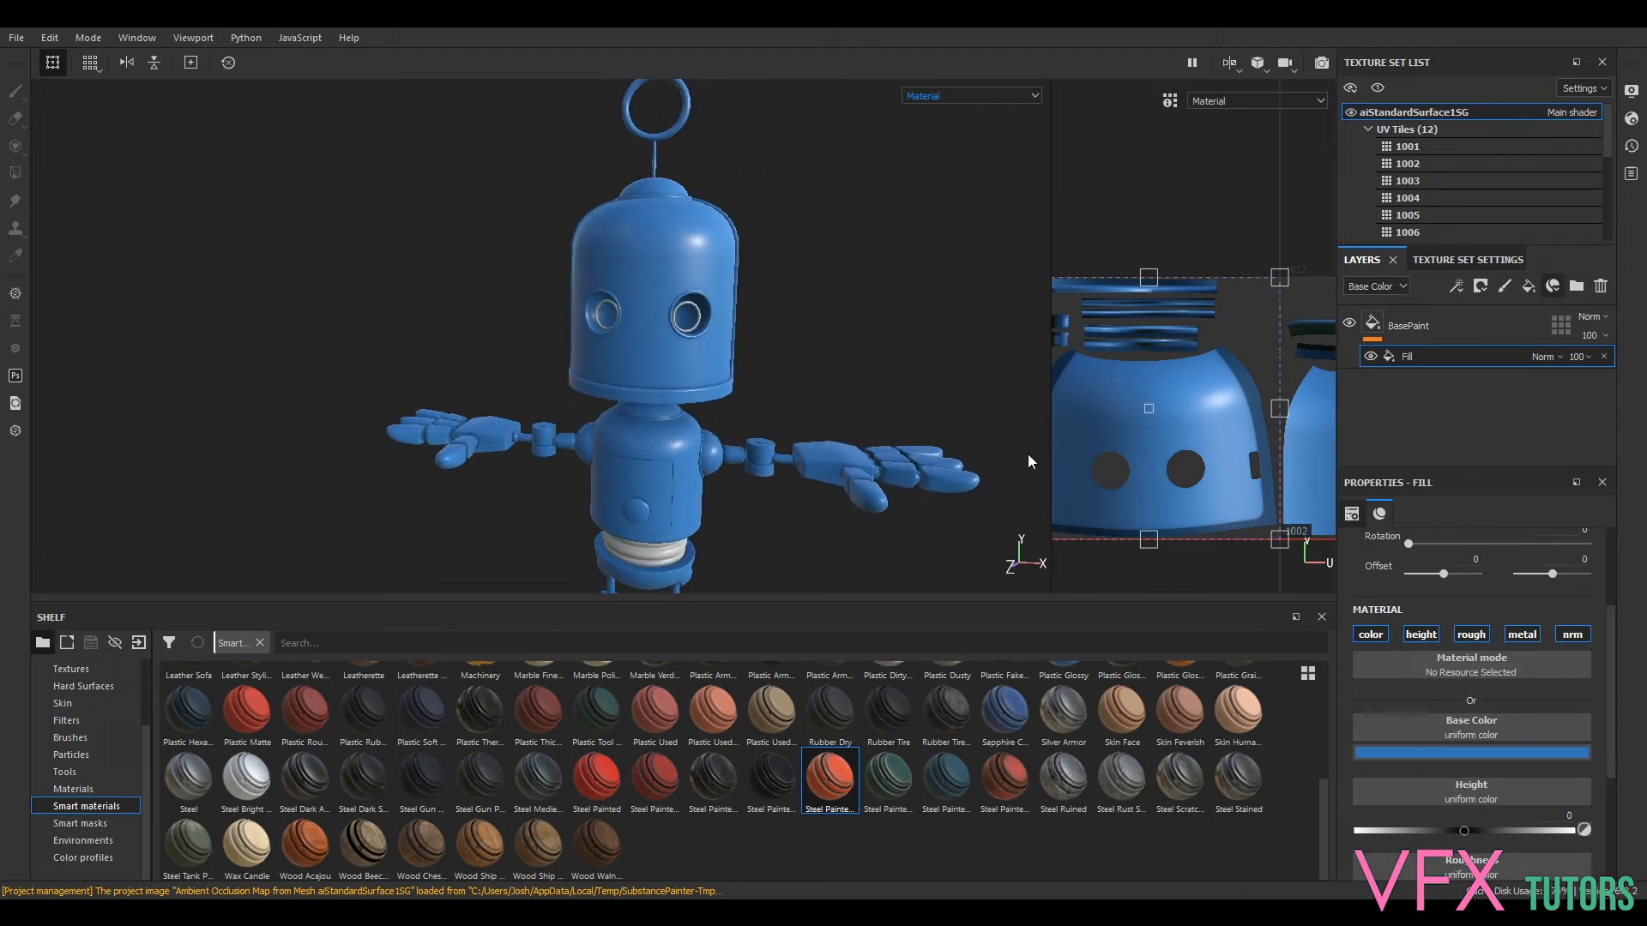
left_click_drag(919, 406, 900, 416, "alt")
scroll(900, 416, "up", 3)
scroll(805, 335, "up", 2)
left_click_drag(810, 305, 841, 396, "alt")
scroll(840, 397, "up", 1)
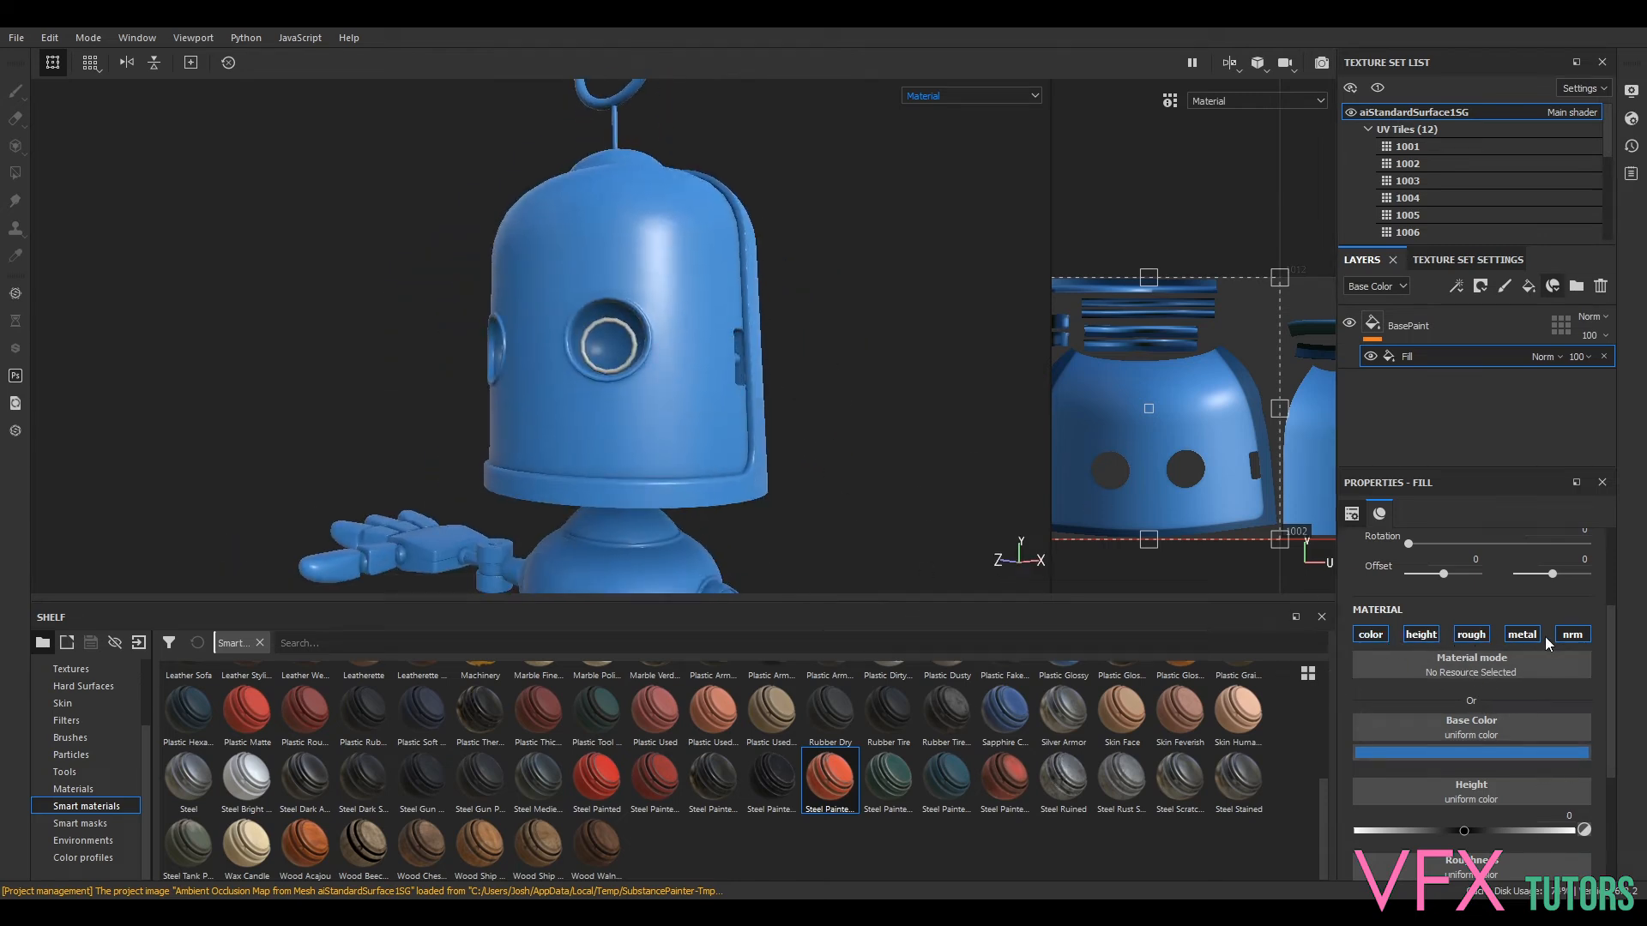
scroll(1511, 808, "down", 1)
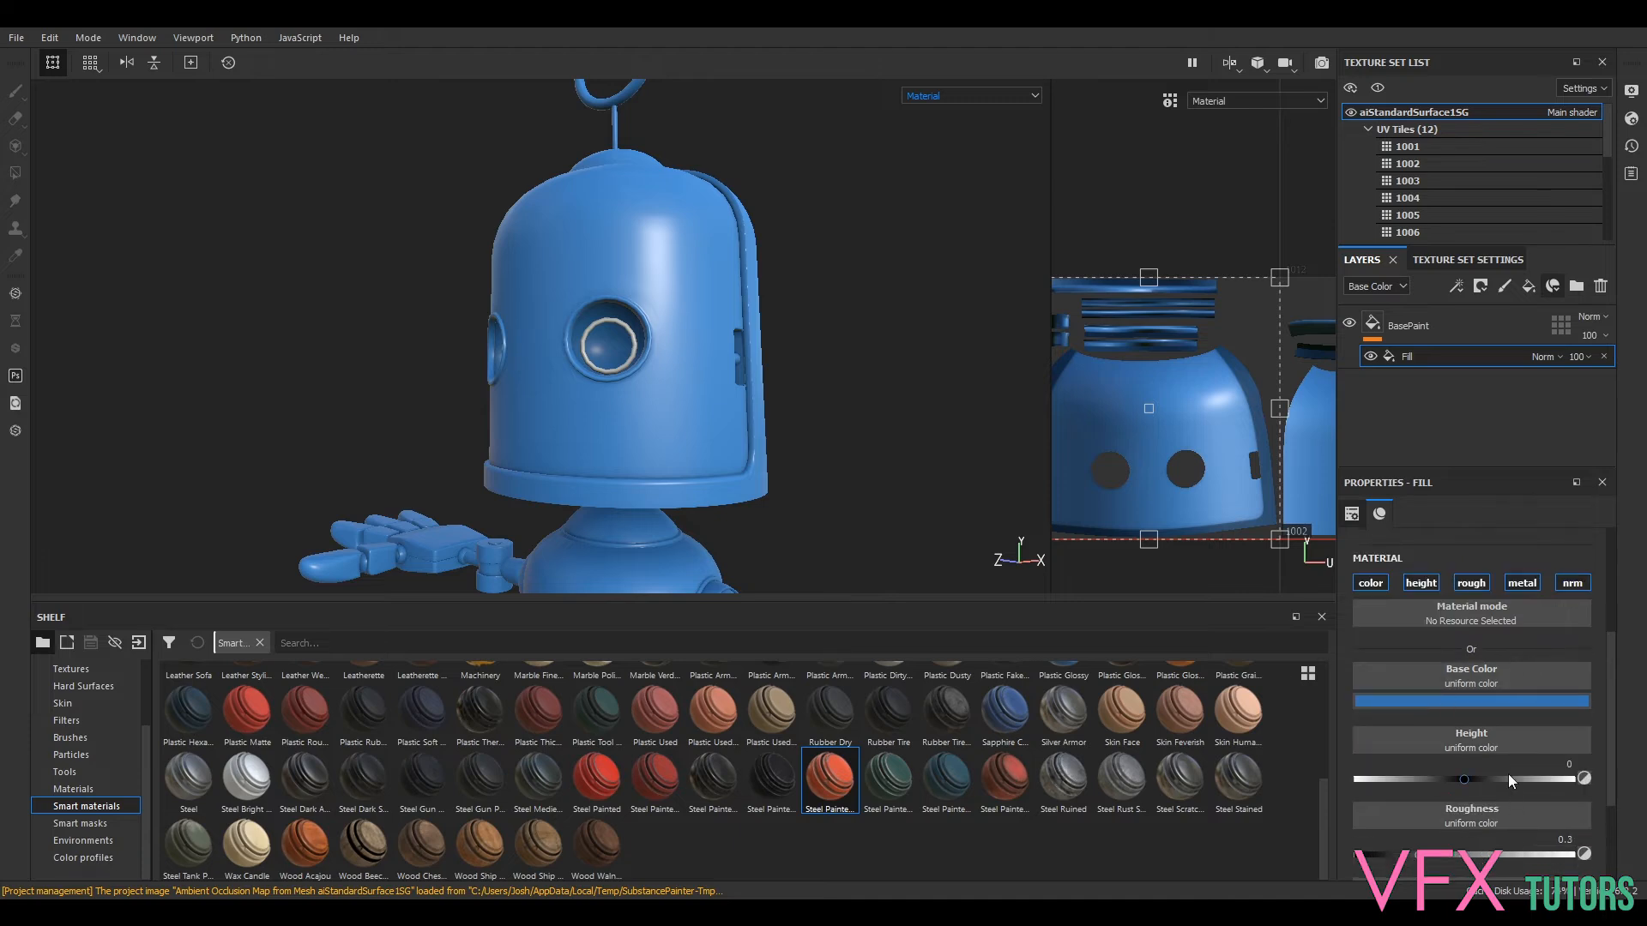
scroll(1495, 718, "down", 2)
left_click(1364, 826)
left_click_drag(1376, 826, 1570, 827)
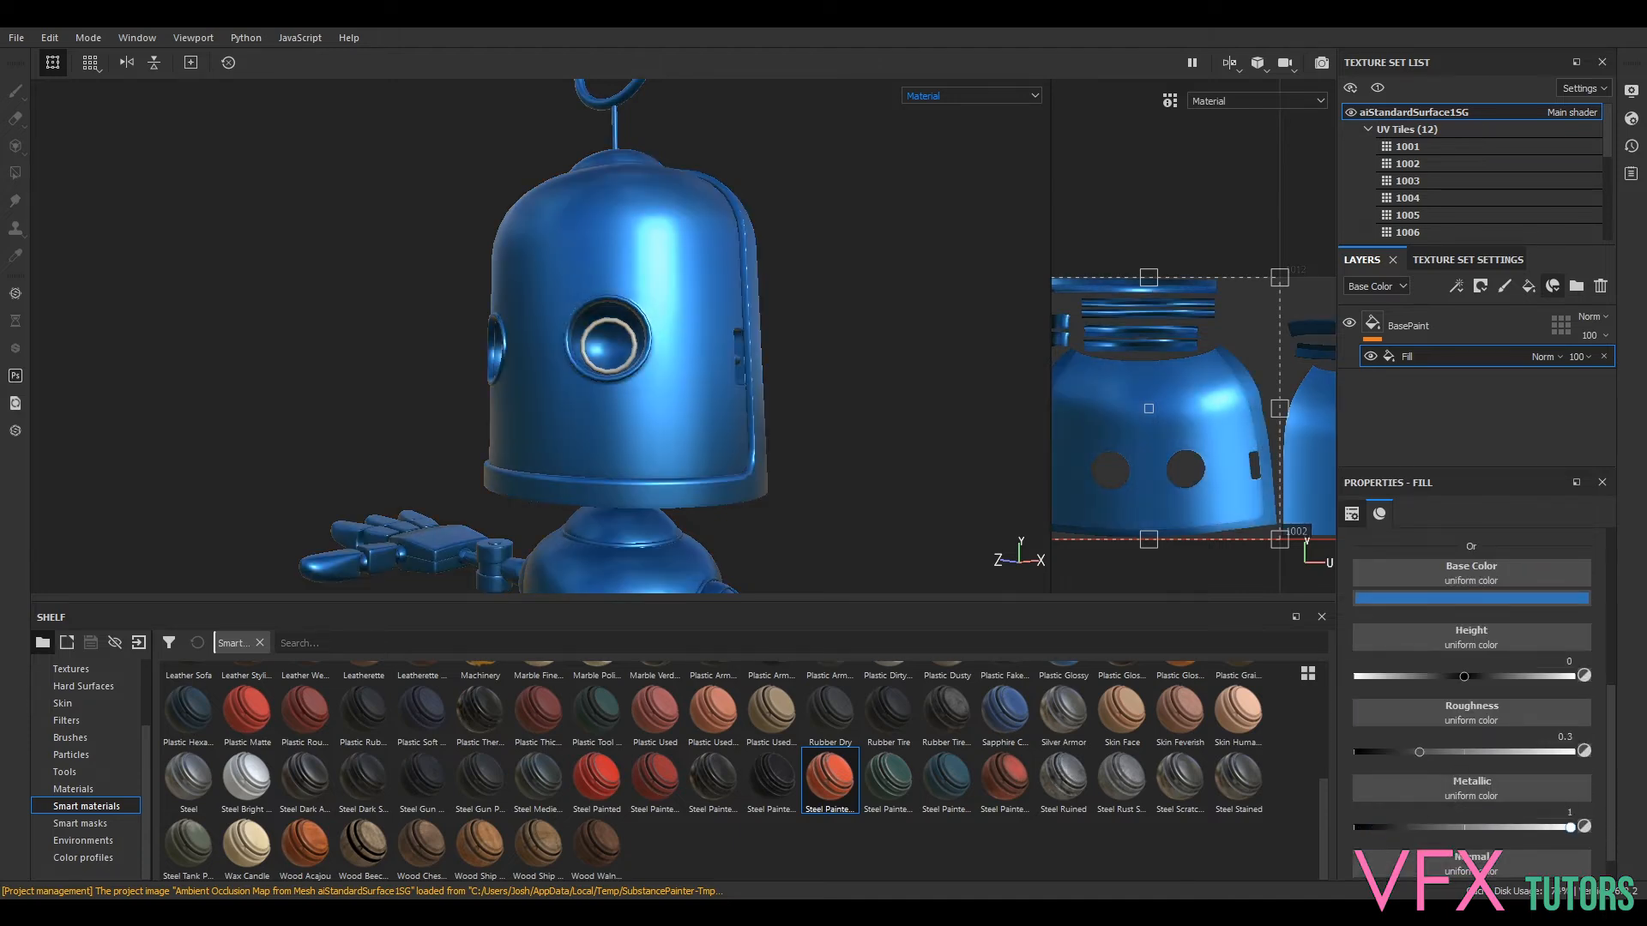
left_click_drag(854, 425, 775, 415, "alt")
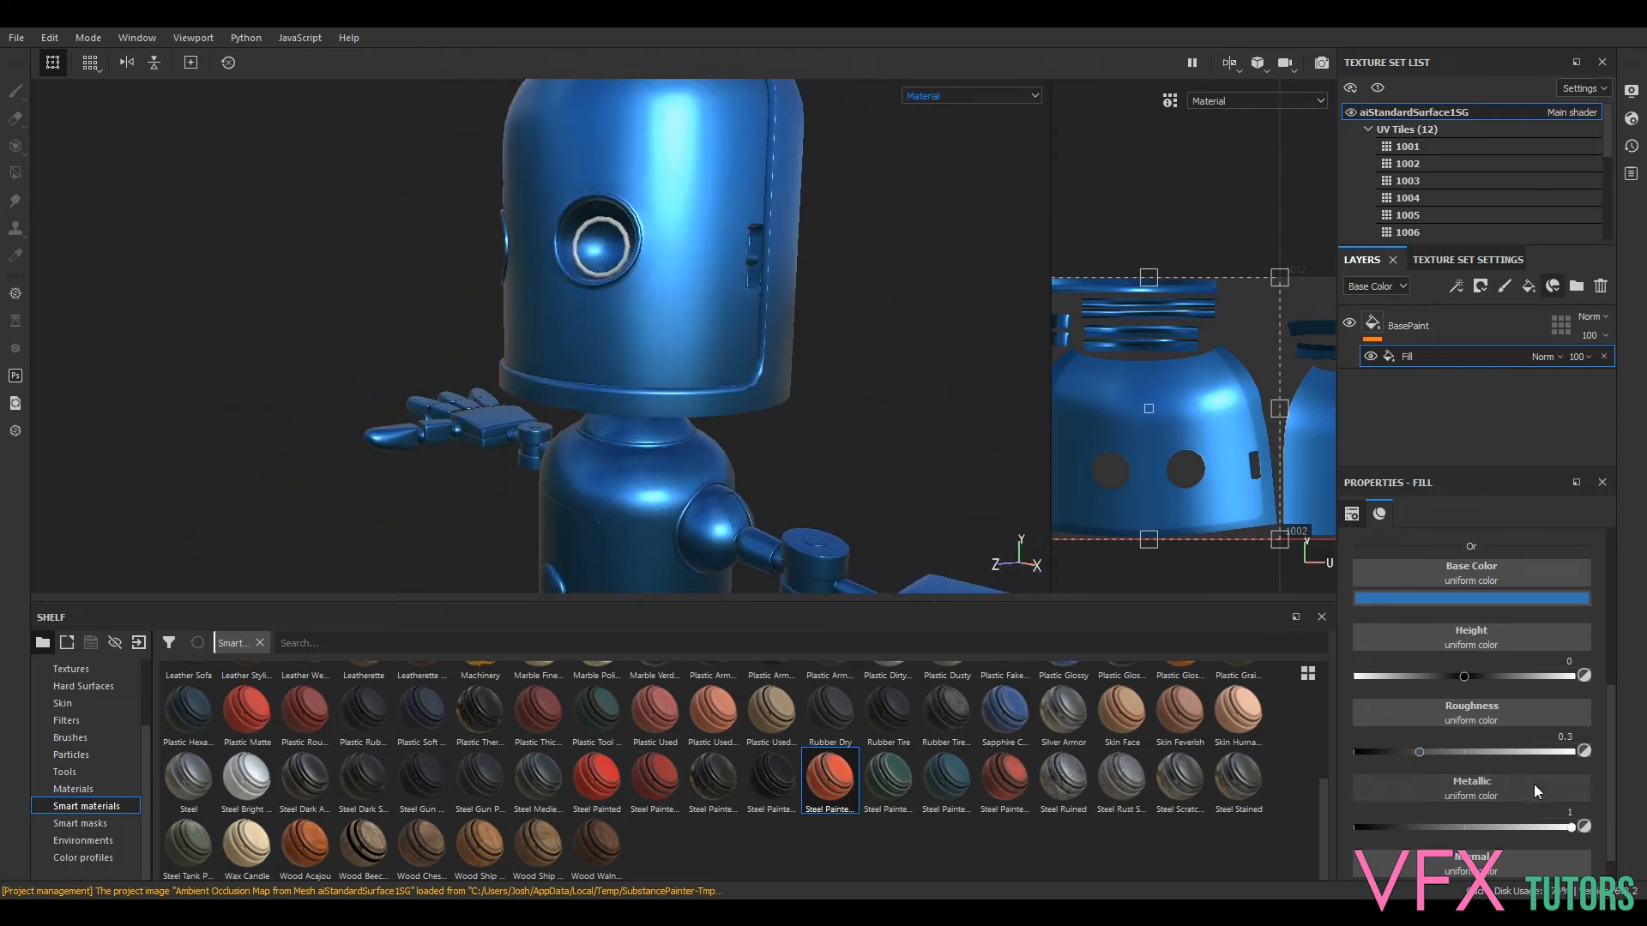
- Lower the fill effect's Metallic to 0 and check the painted head, torso and arm up close
left_click_drag(1565, 829, 1307, 828)
left_click_drag(967, 476, 941, 399, "alt")
middle_click_drag(941, 399, 912, 296, "alt")
right_click_drag(912, 295, 894, 412, "alt")
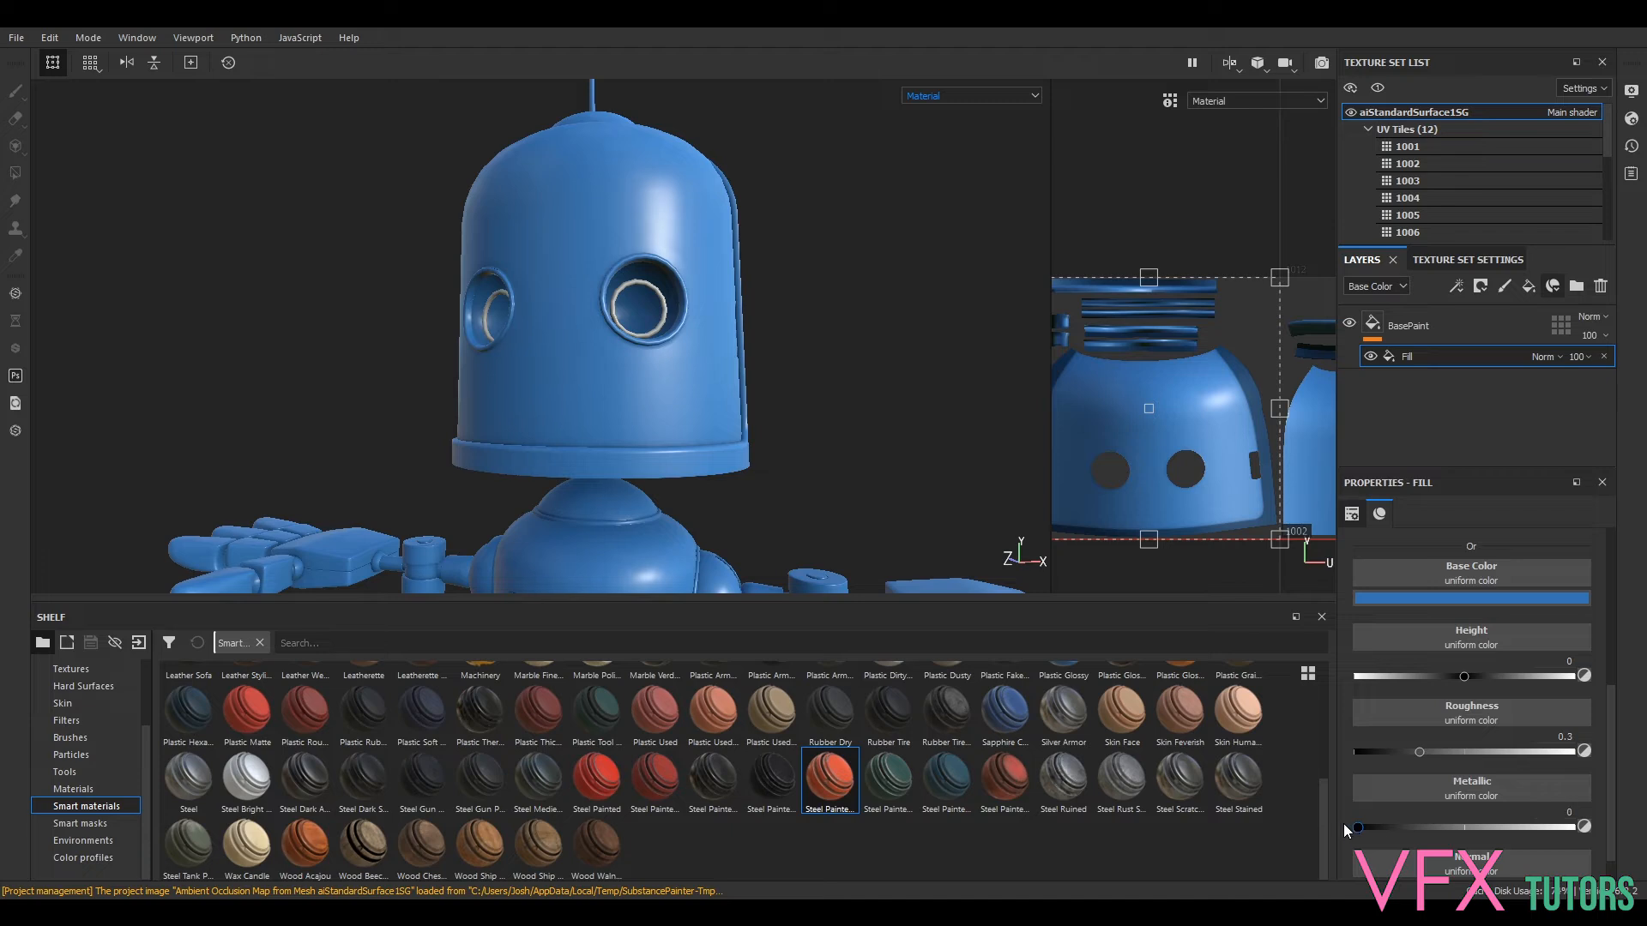
mouse_move(1370, 836)
left_mouse_down()
mouse_move(1479, 842)
mouse_move(1259, 837)
left_mouse_up()
right_click_drag(814, 375, 711, 412, "alt")
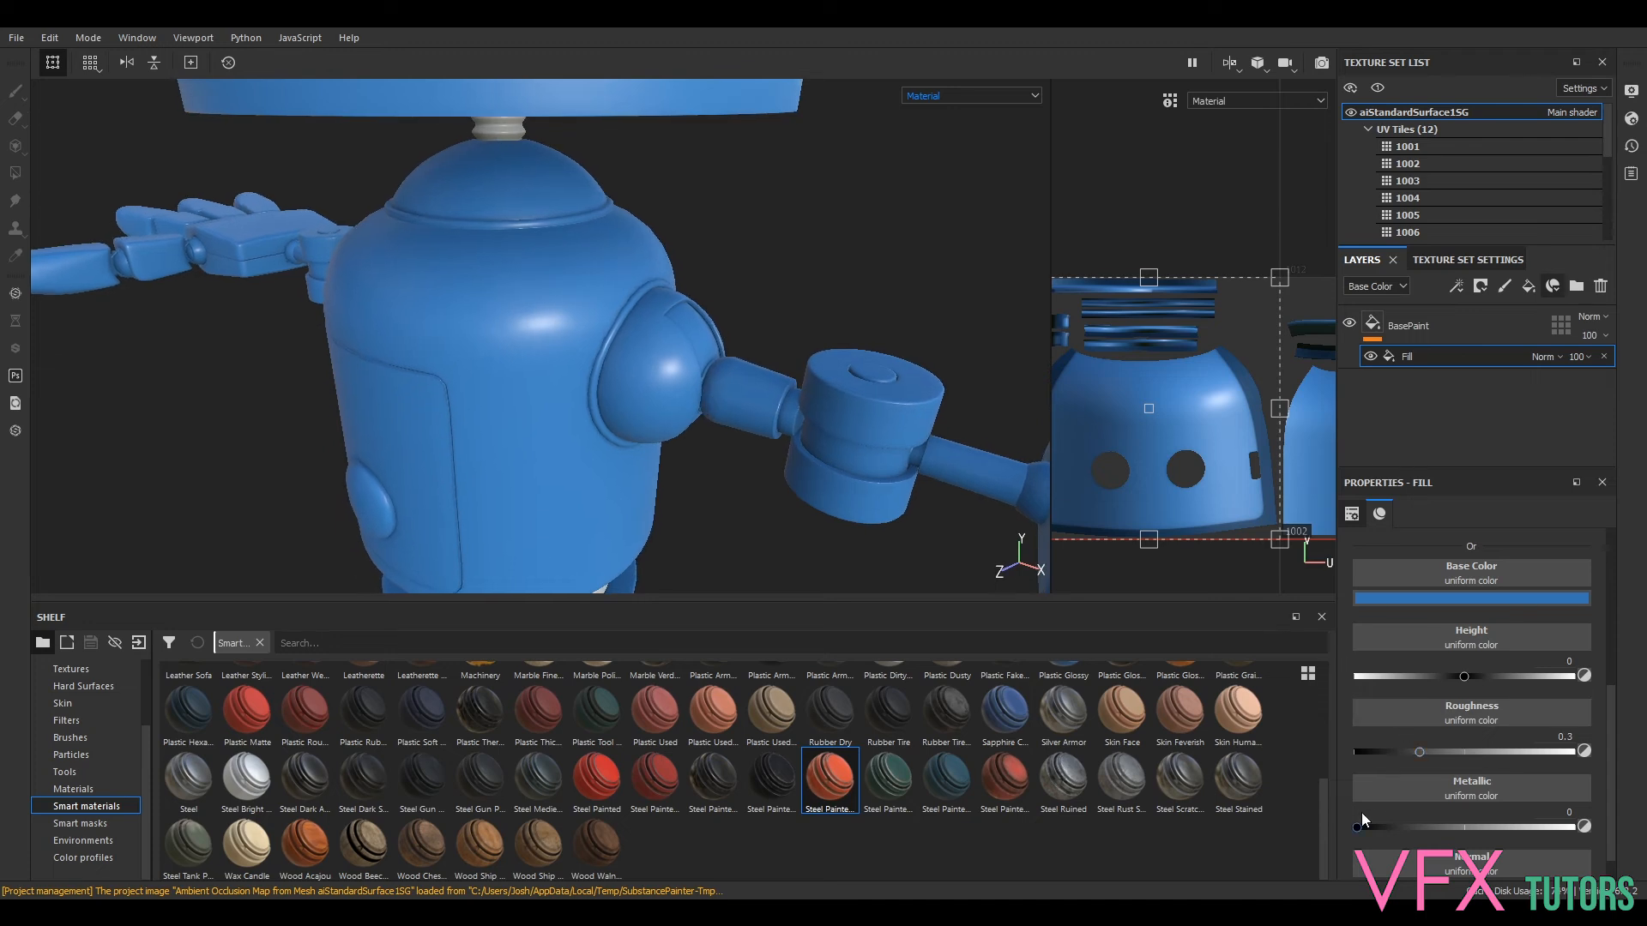
- Set the fill effect's Metallic to about 0.06 and check the highlights on the robot's head
mouse_move(1357, 825)
left_mouse_down()
mouse_move(1407, 835)
mouse_move(1344, 827)
mouse_move(1477, 849)
mouse_move(1426, 830)
mouse_move(1368, 841)
left_mouse_up()
left_click_drag(778, 468, 797, 343, "alt")
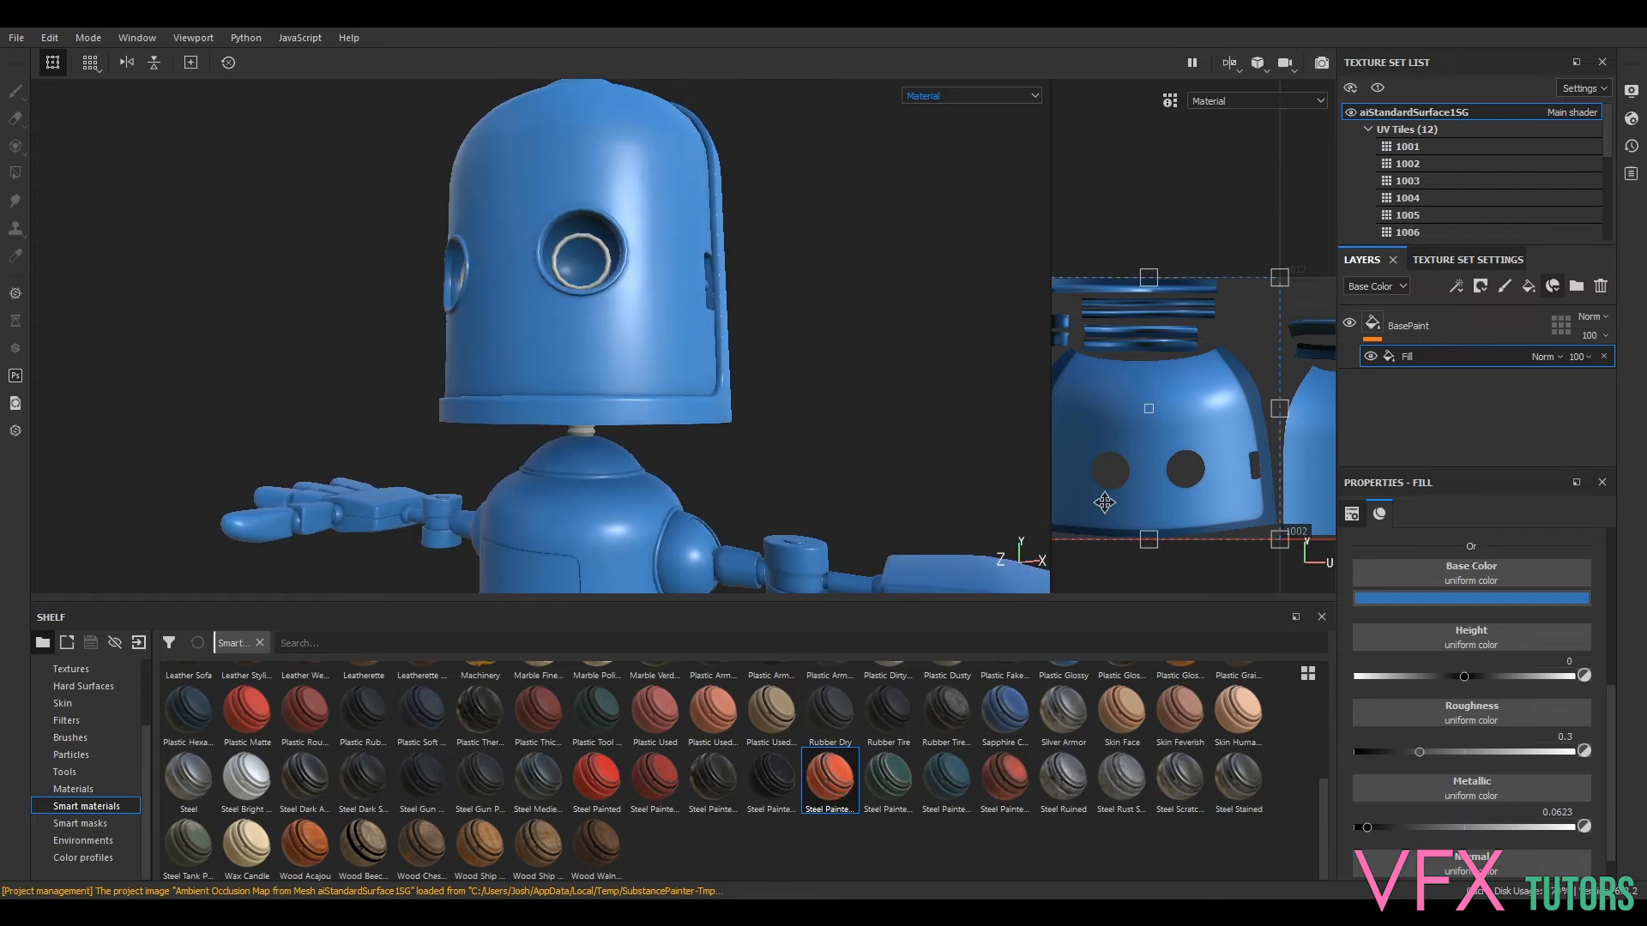
left_click_drag(751, 410, 858, 386, "alt")
left_click_drag(859, 211, 818, 394, "alt")
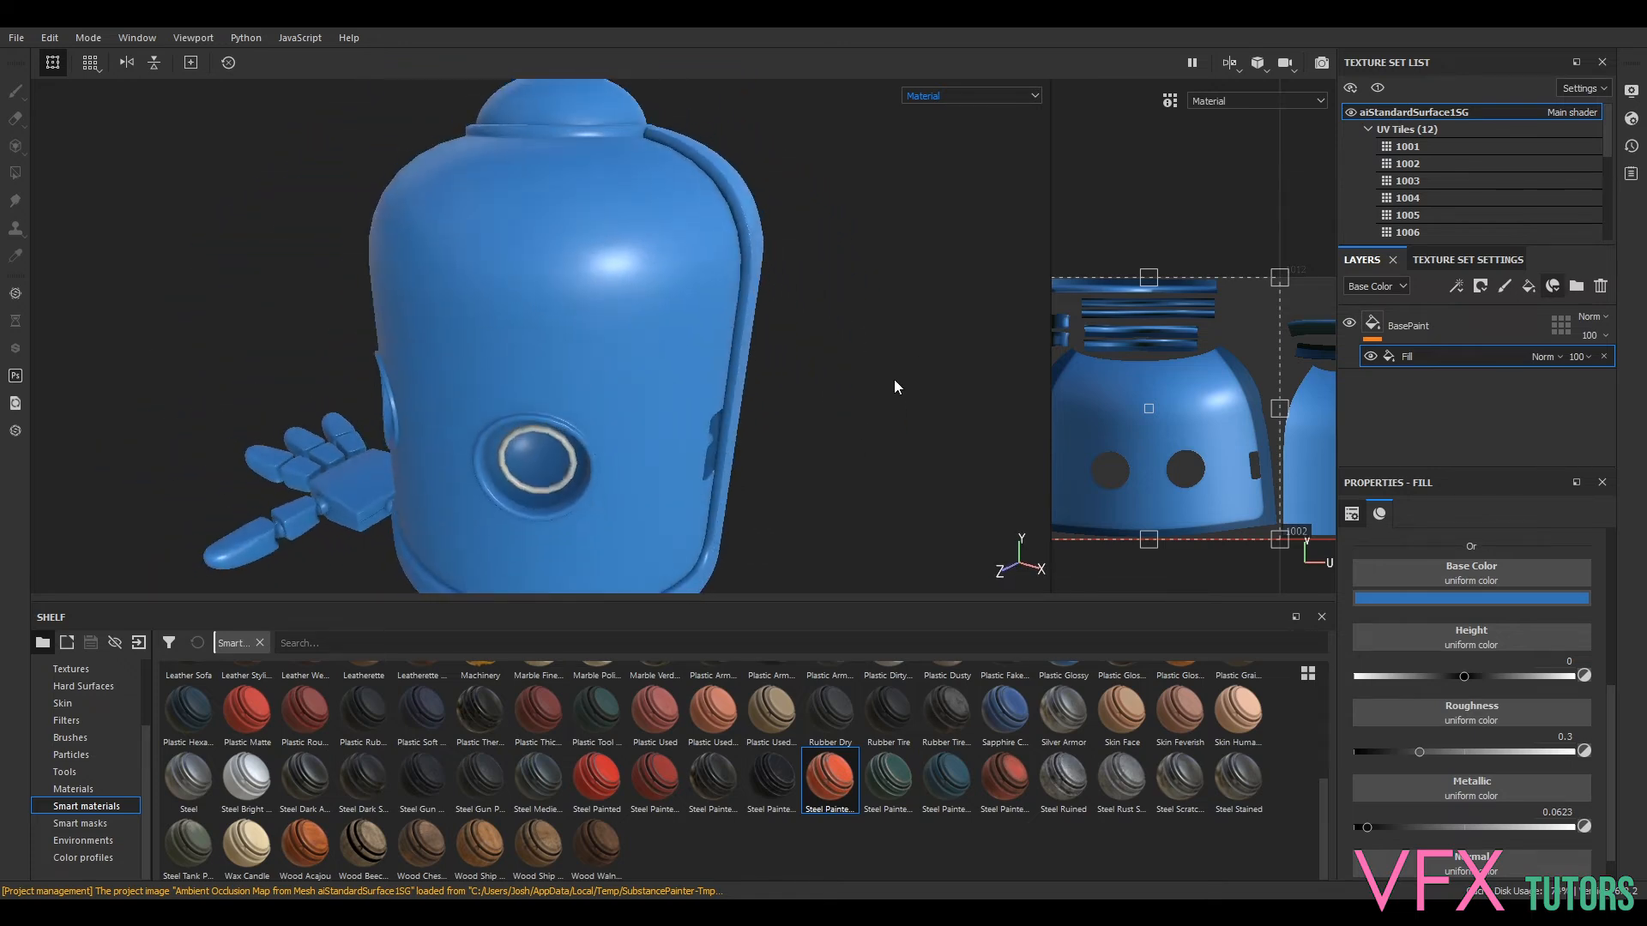
left_click(1475, 716)
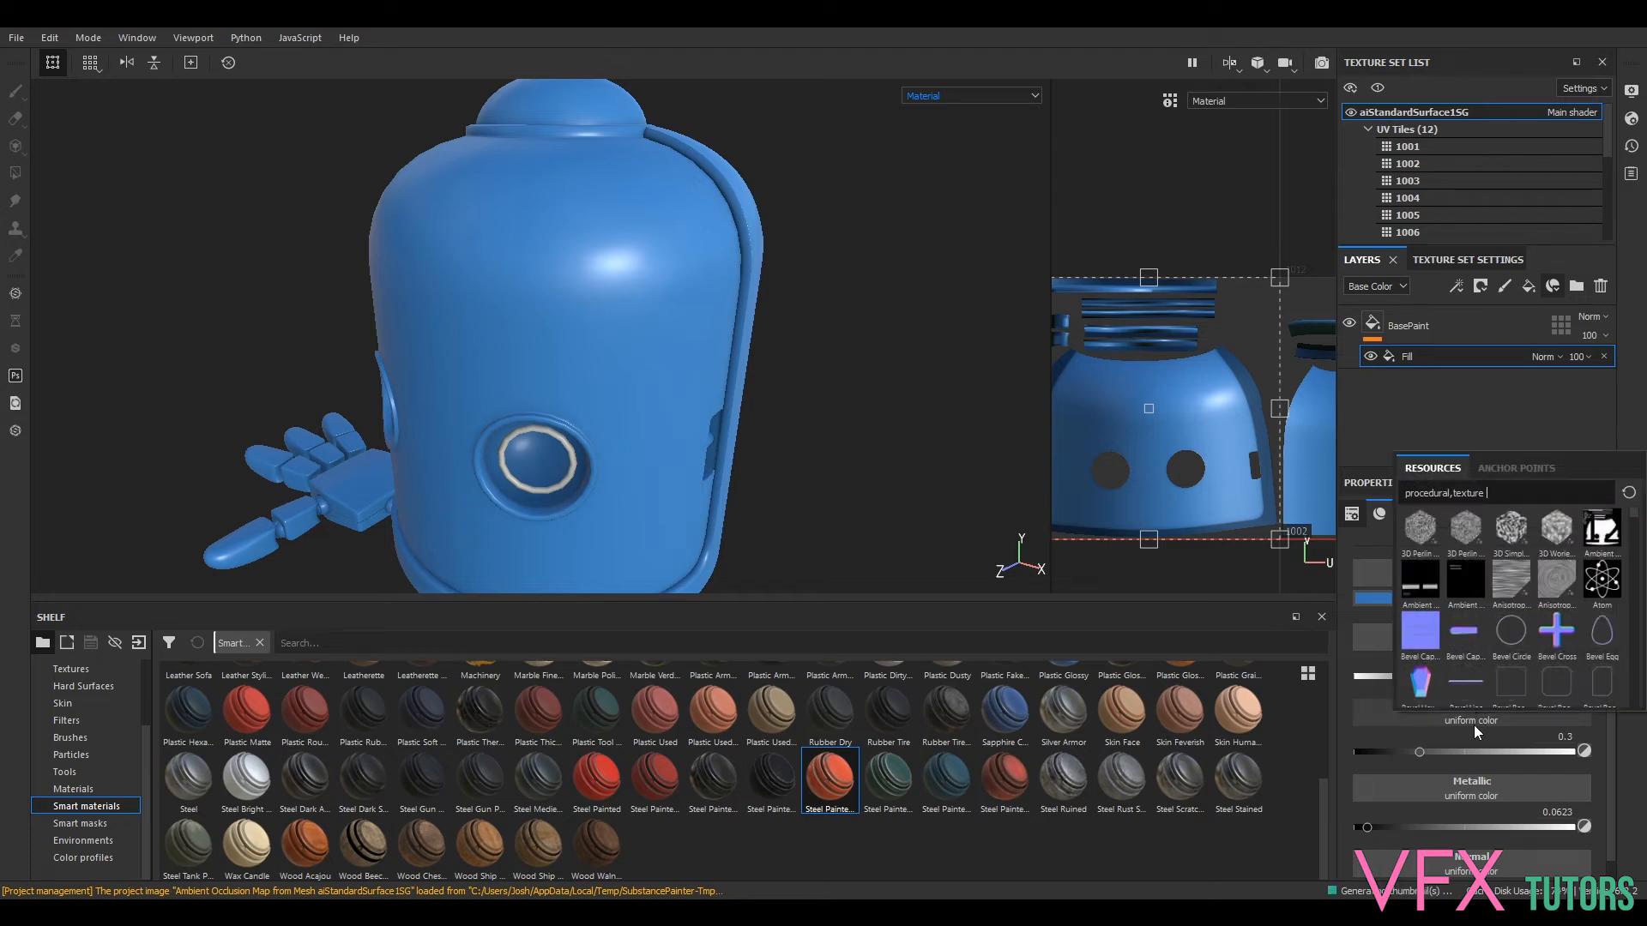
left_click(1497, 491)
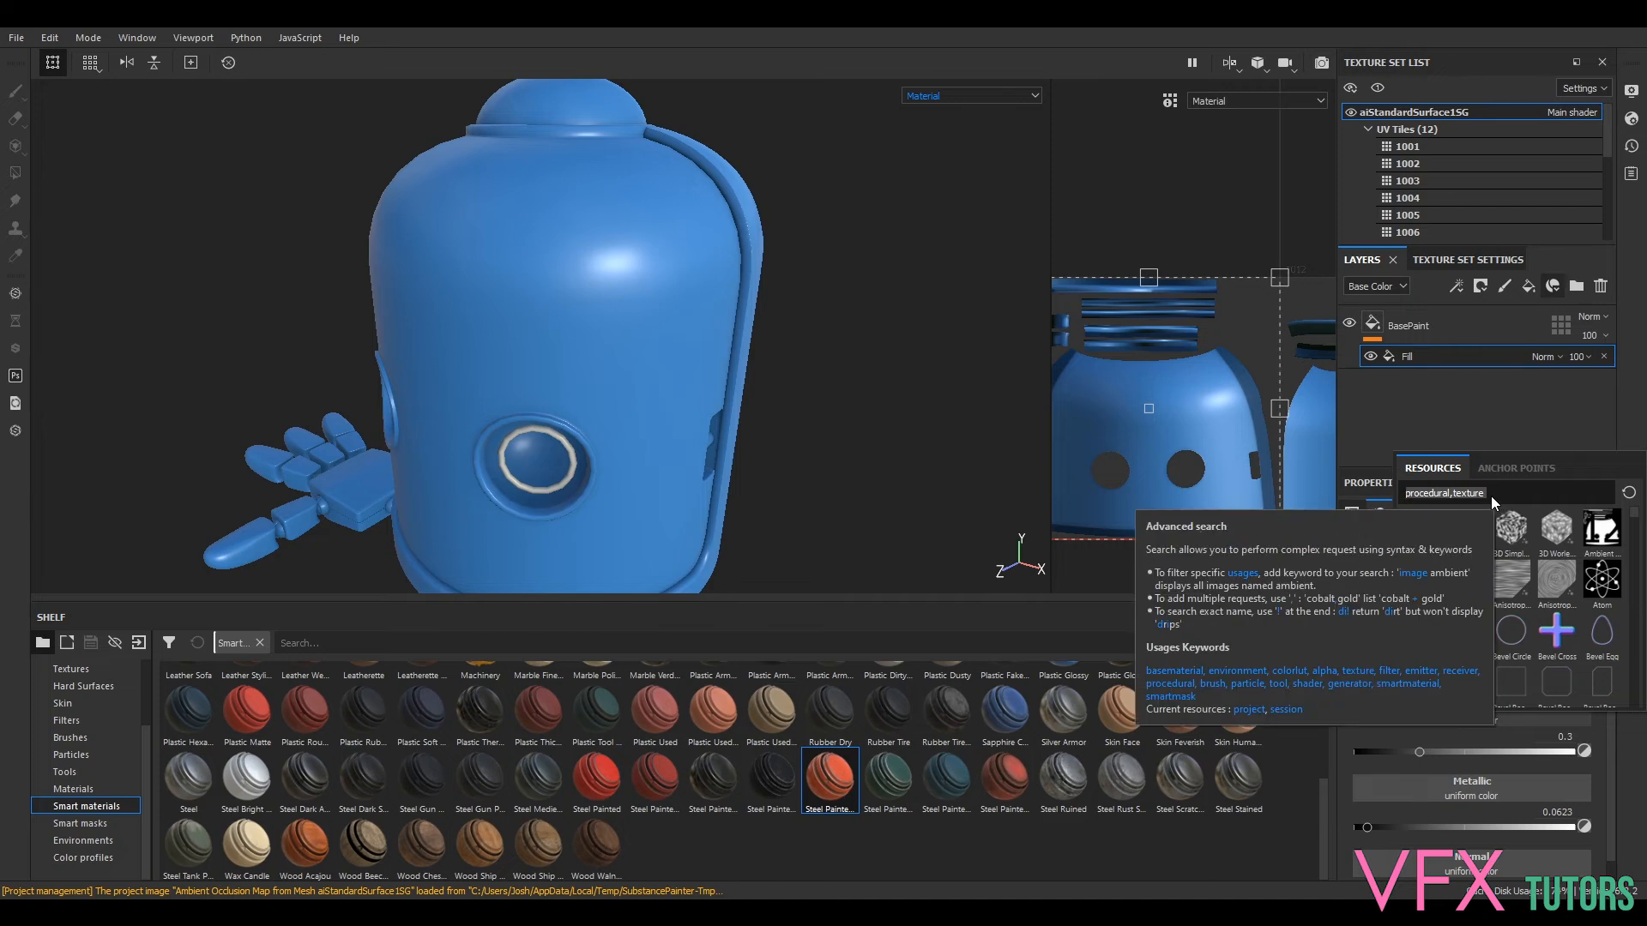
type("gr")
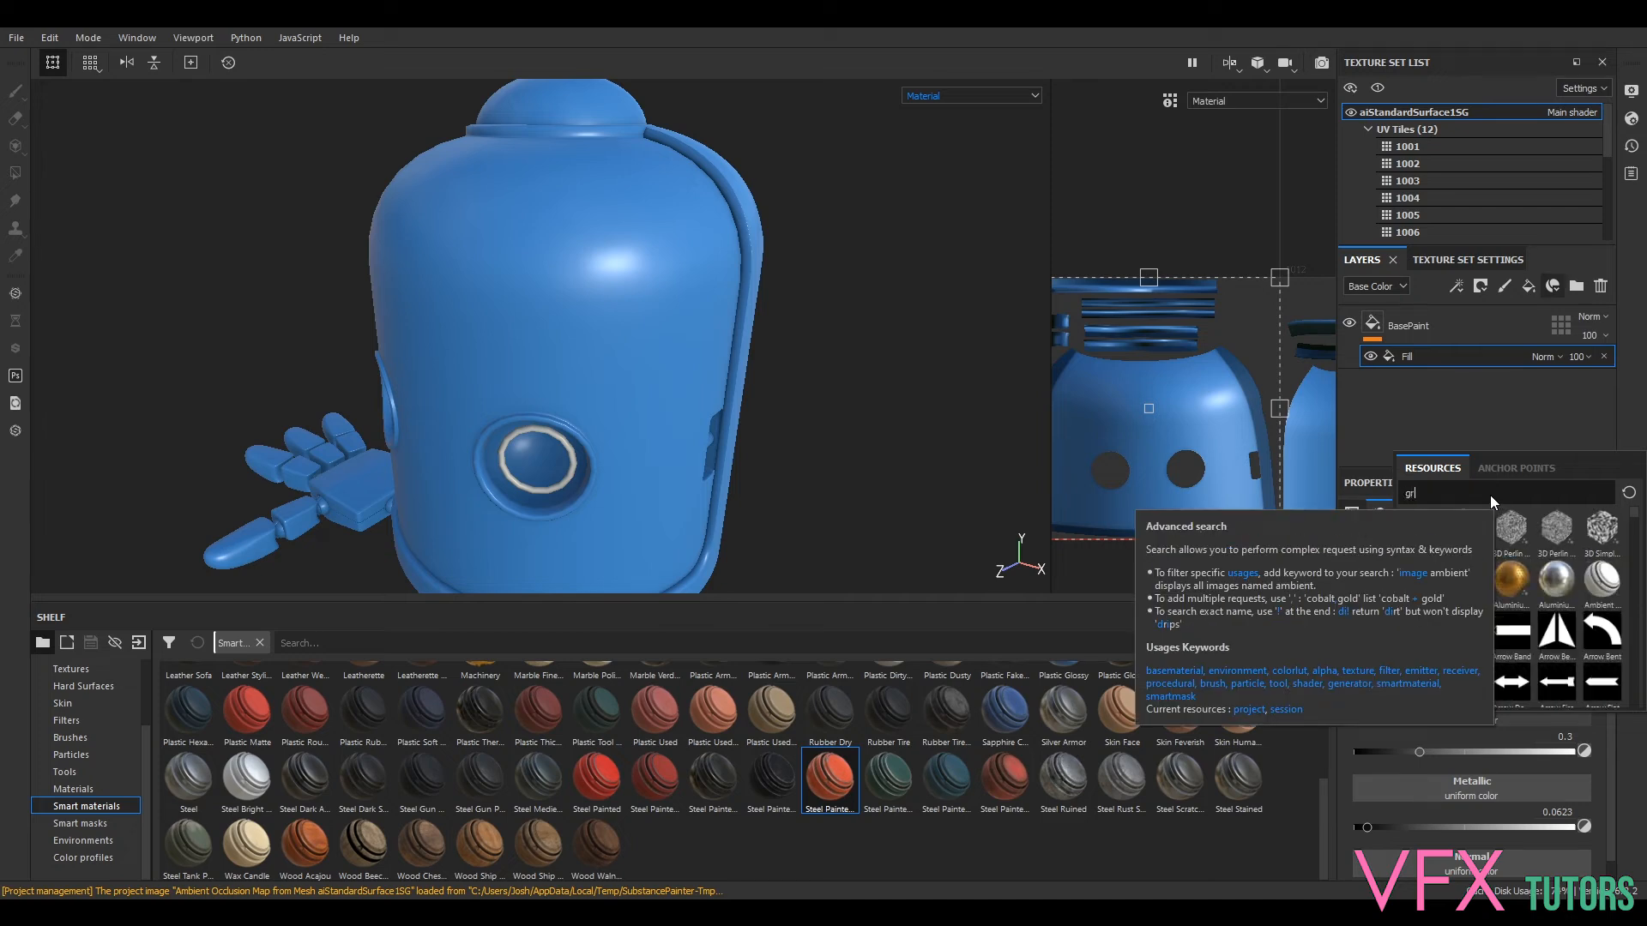
- Browse the shelf's Grunges category and preview several maps, including Grunge Map 008, Grunge Dirt Scratched and Grunge Dirt Muddy
left_click(80, 727)
scroll(94, 725, "up", 2)
left_click(112, 718)
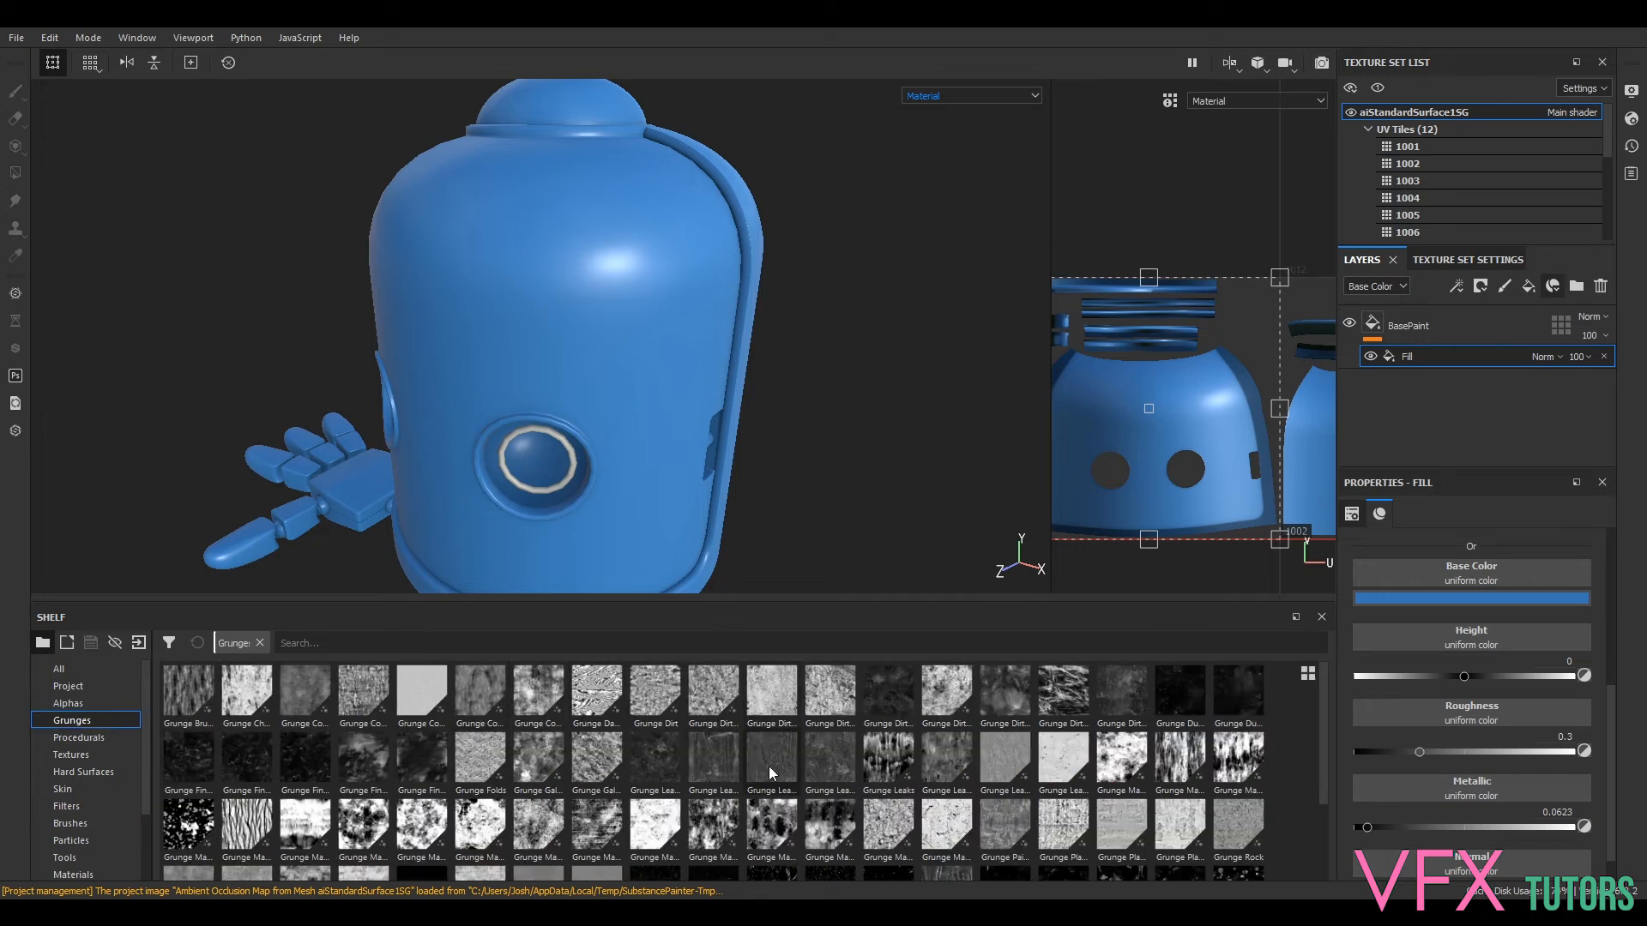
mouse_move(788, 838)
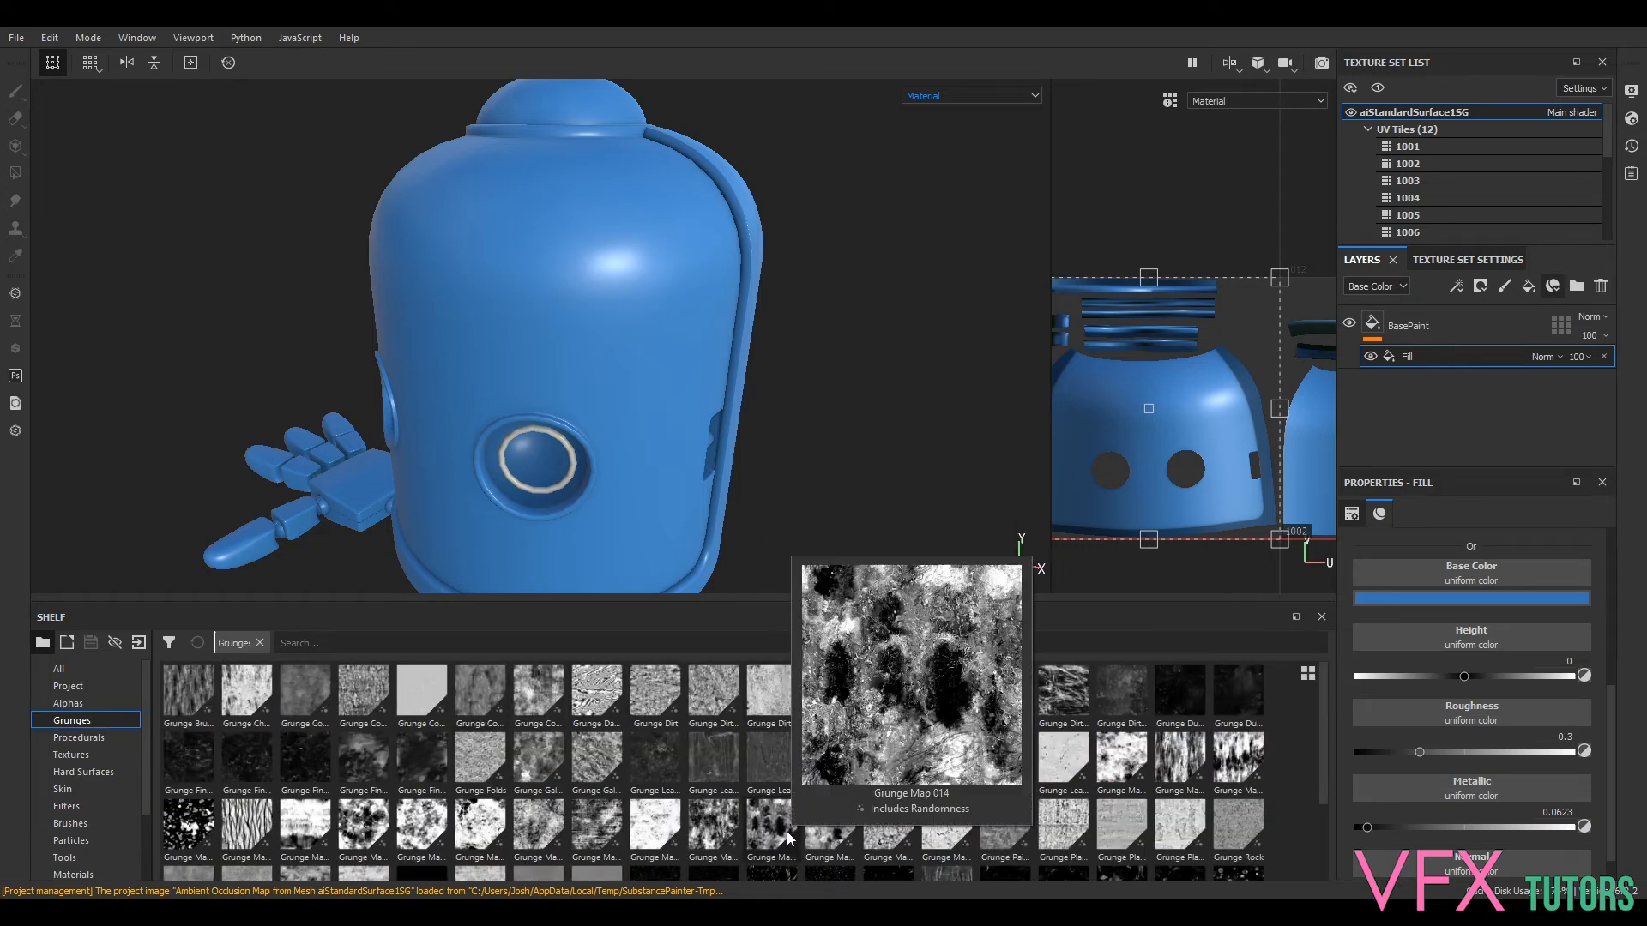
mouse_move(536, 835)
scroll(537, 837, "down", 3)
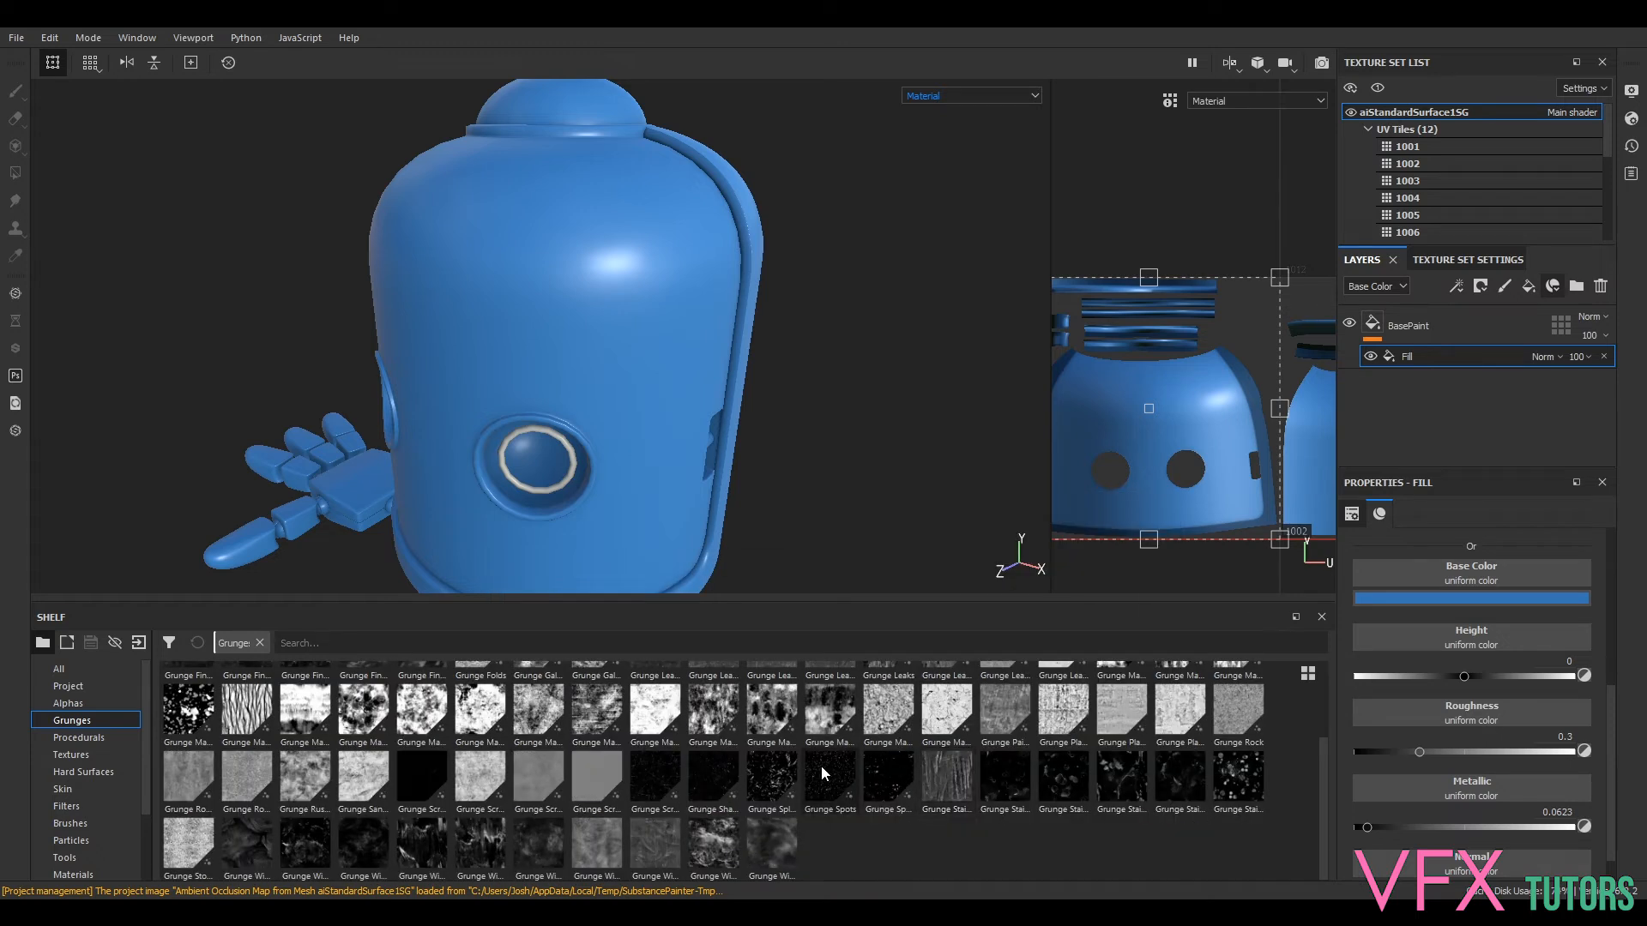
mouse_move(455, 711)
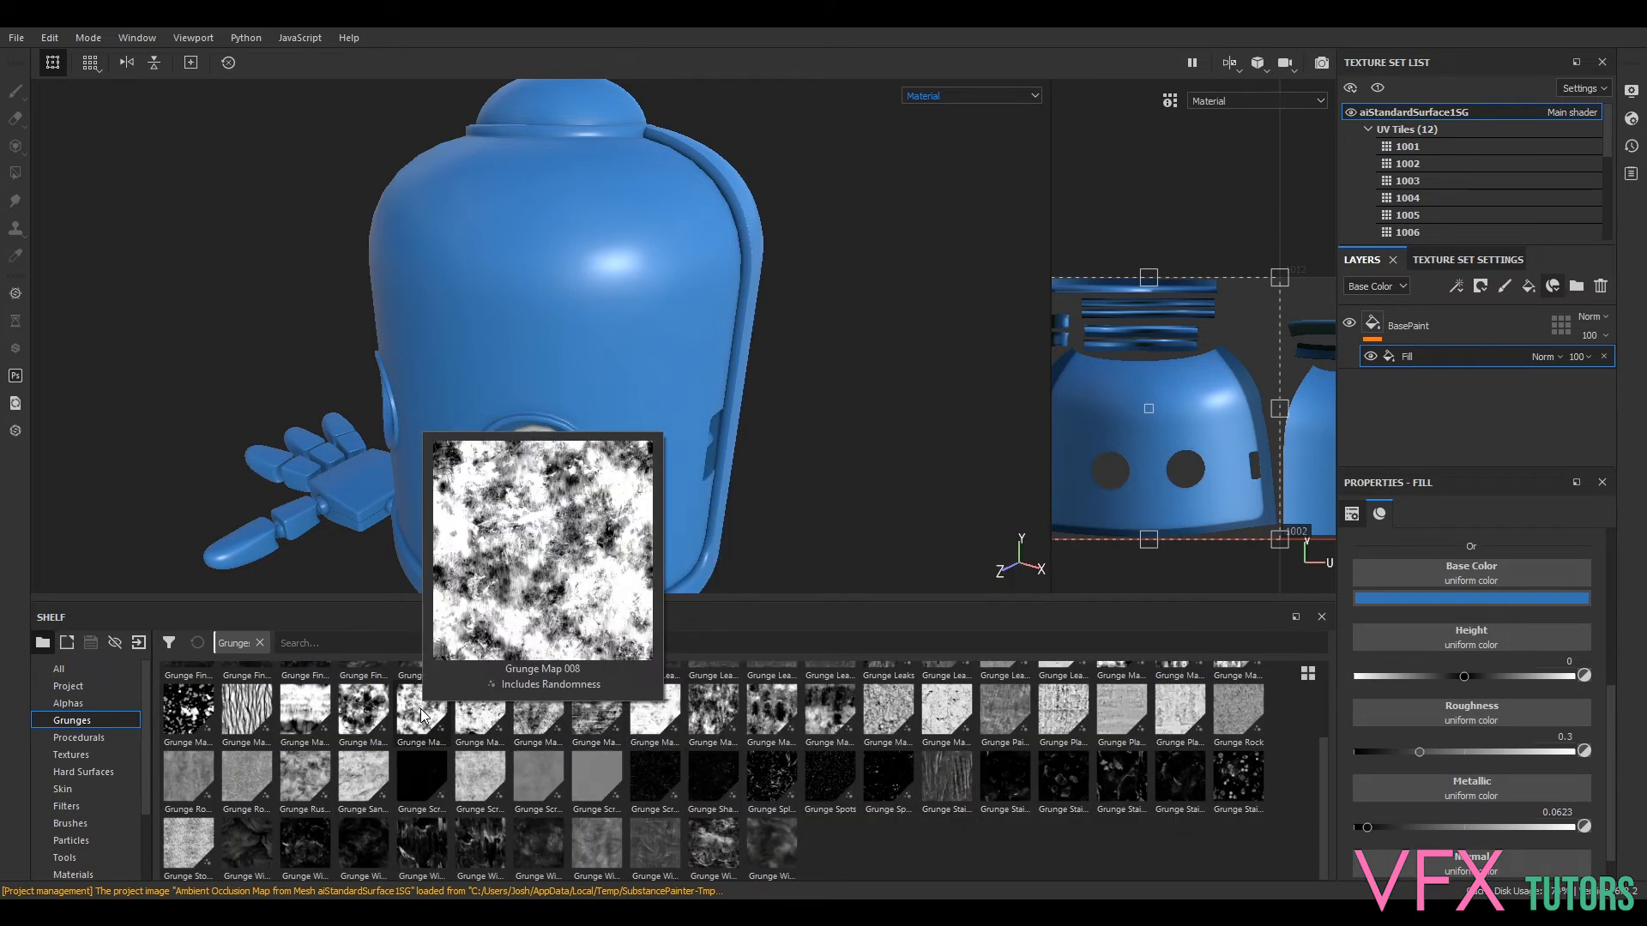
mouse_move(371, 717)
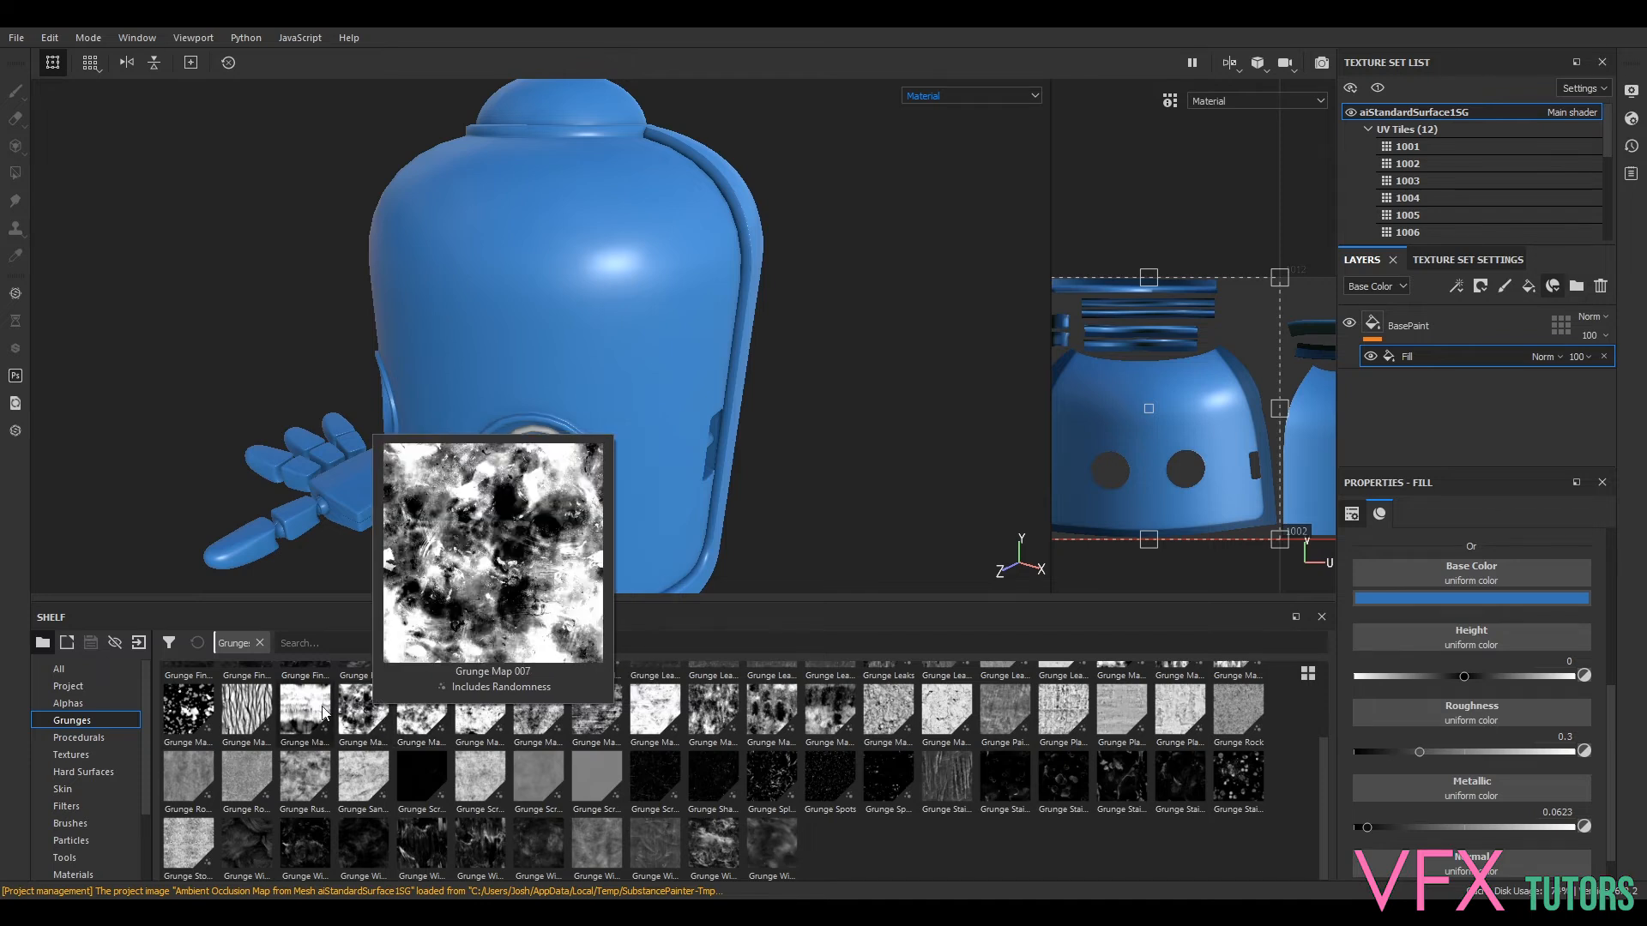
mouse_move(289, 722)
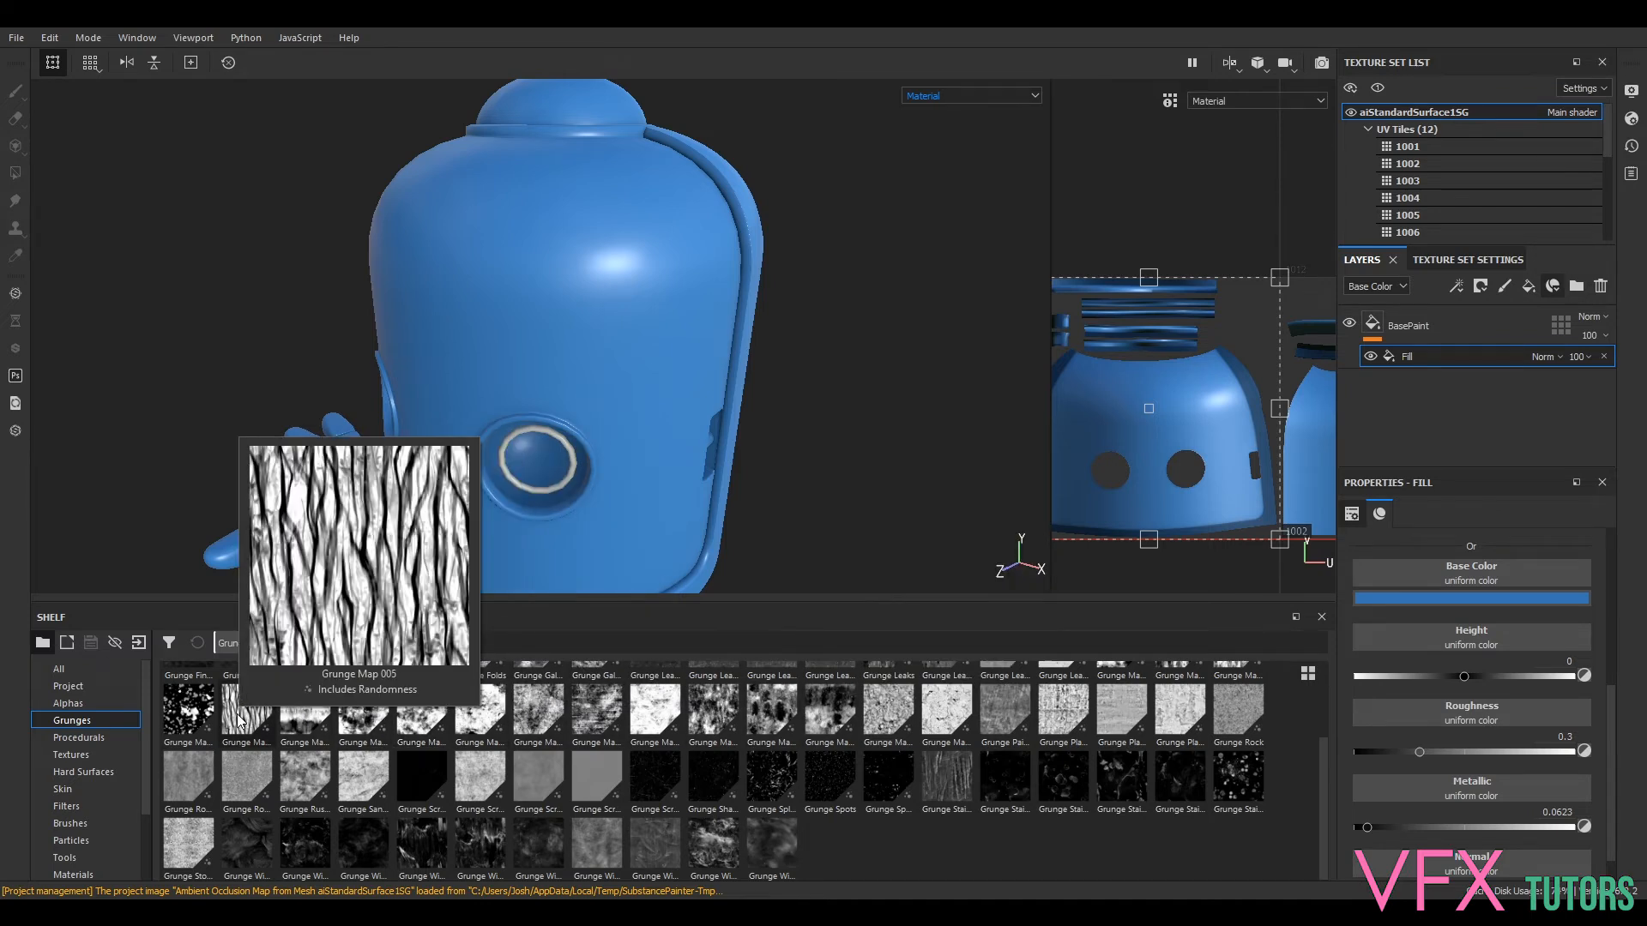
mouse_move(1032, 713)
scroll(1012, 715, "up", 2)
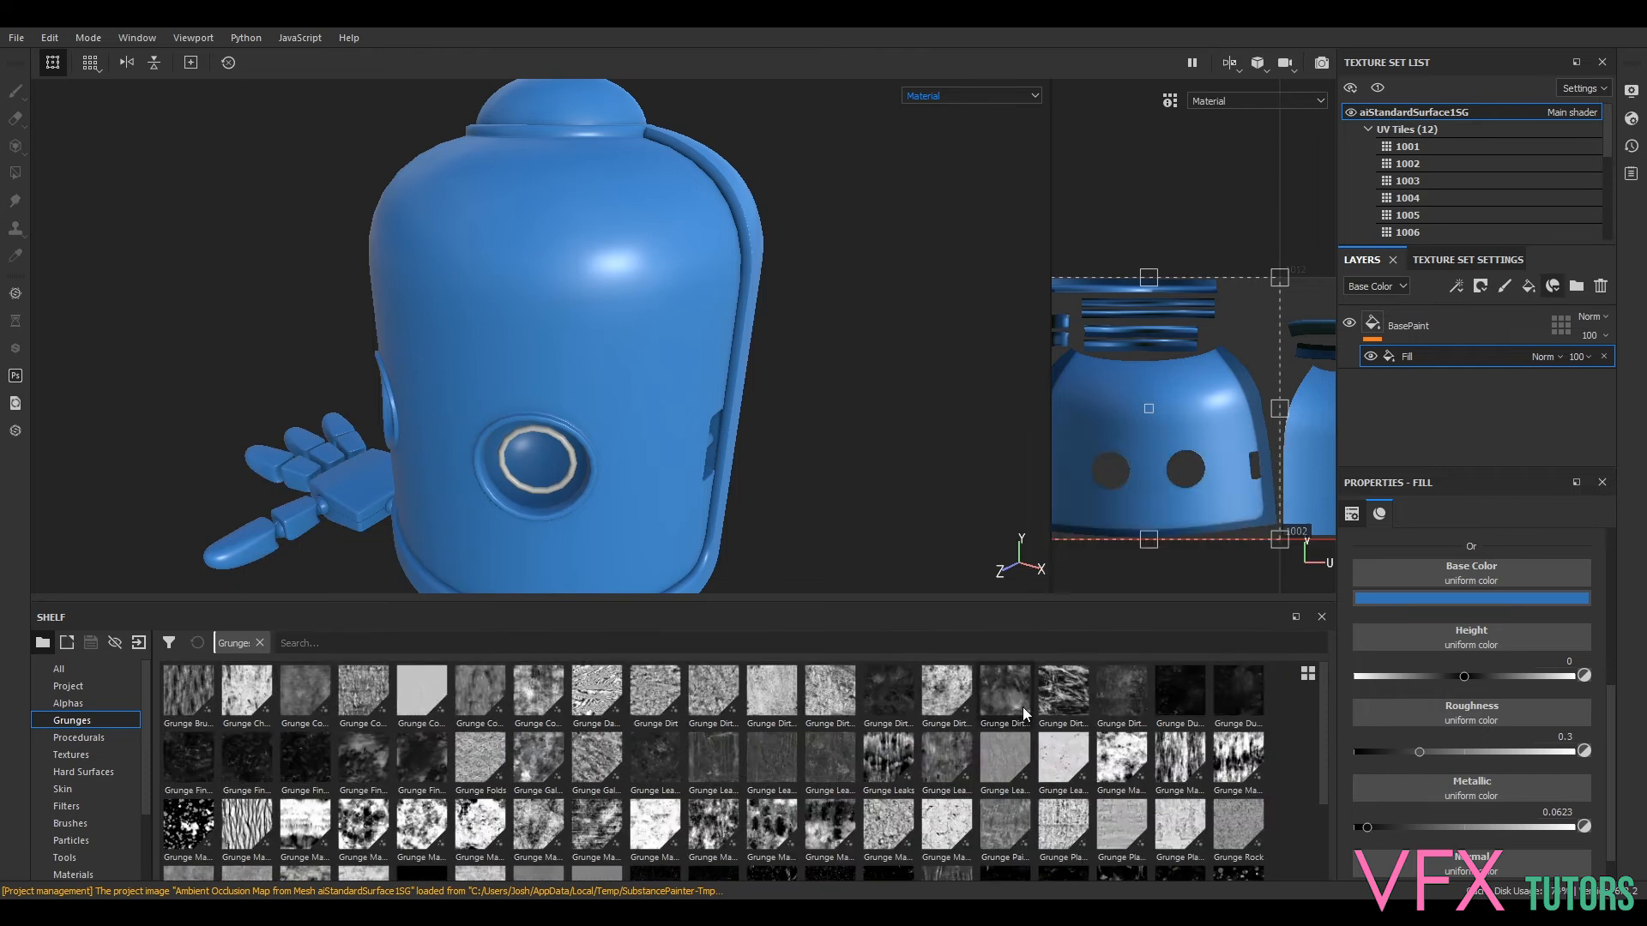
mouse_move(949, 712)
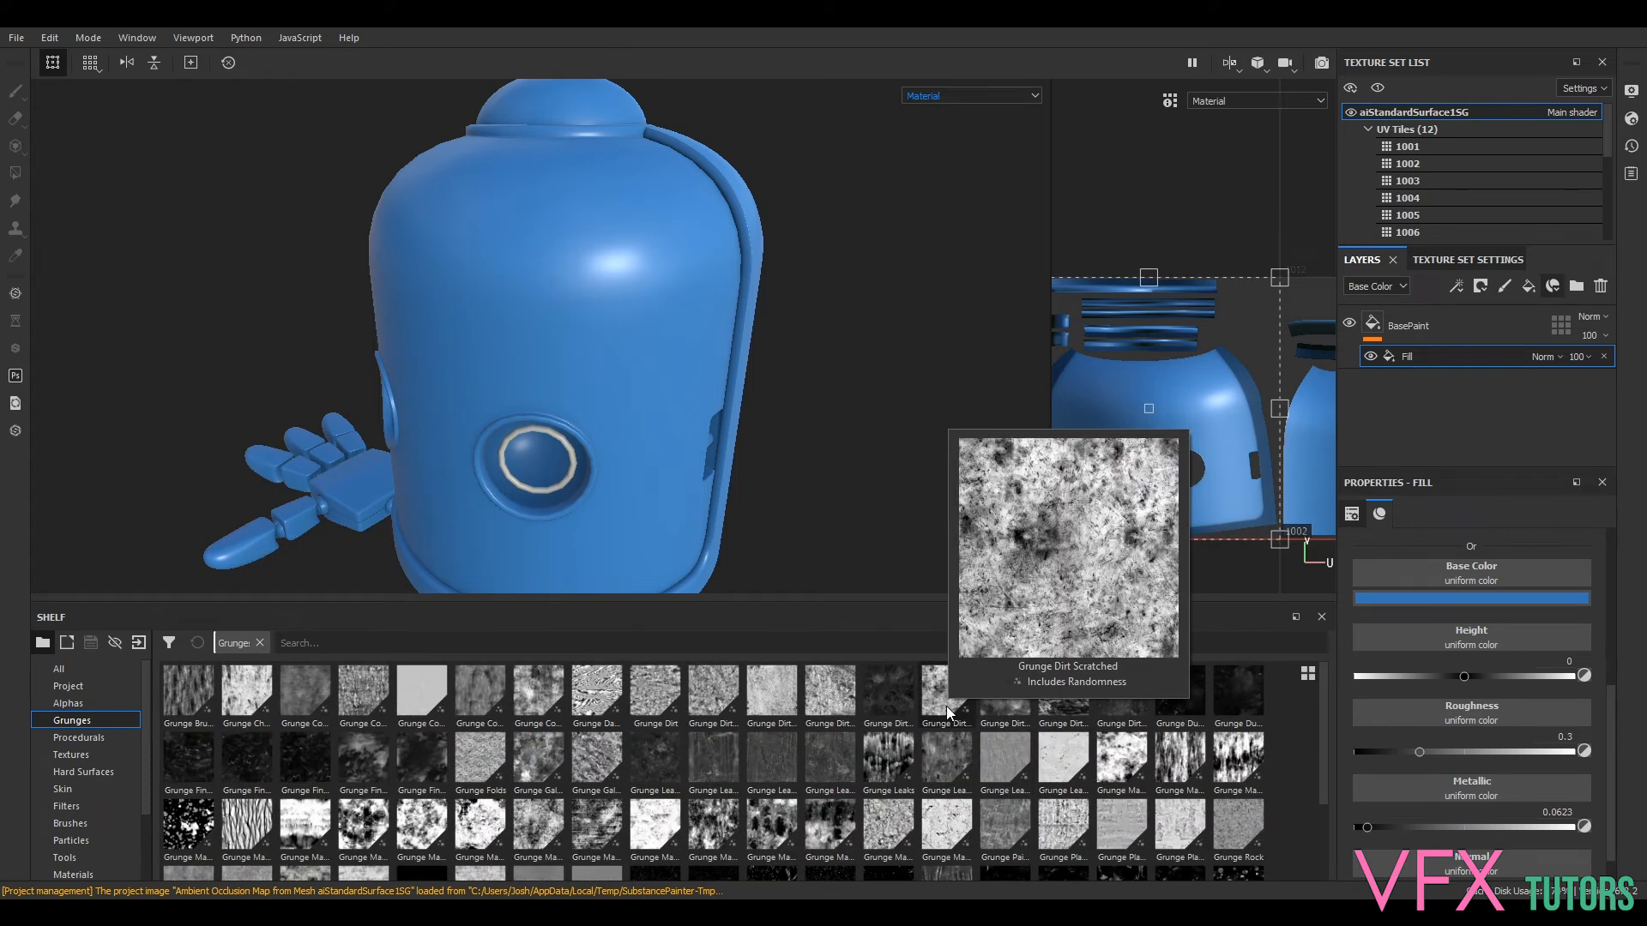
mouse_move(817, 710)
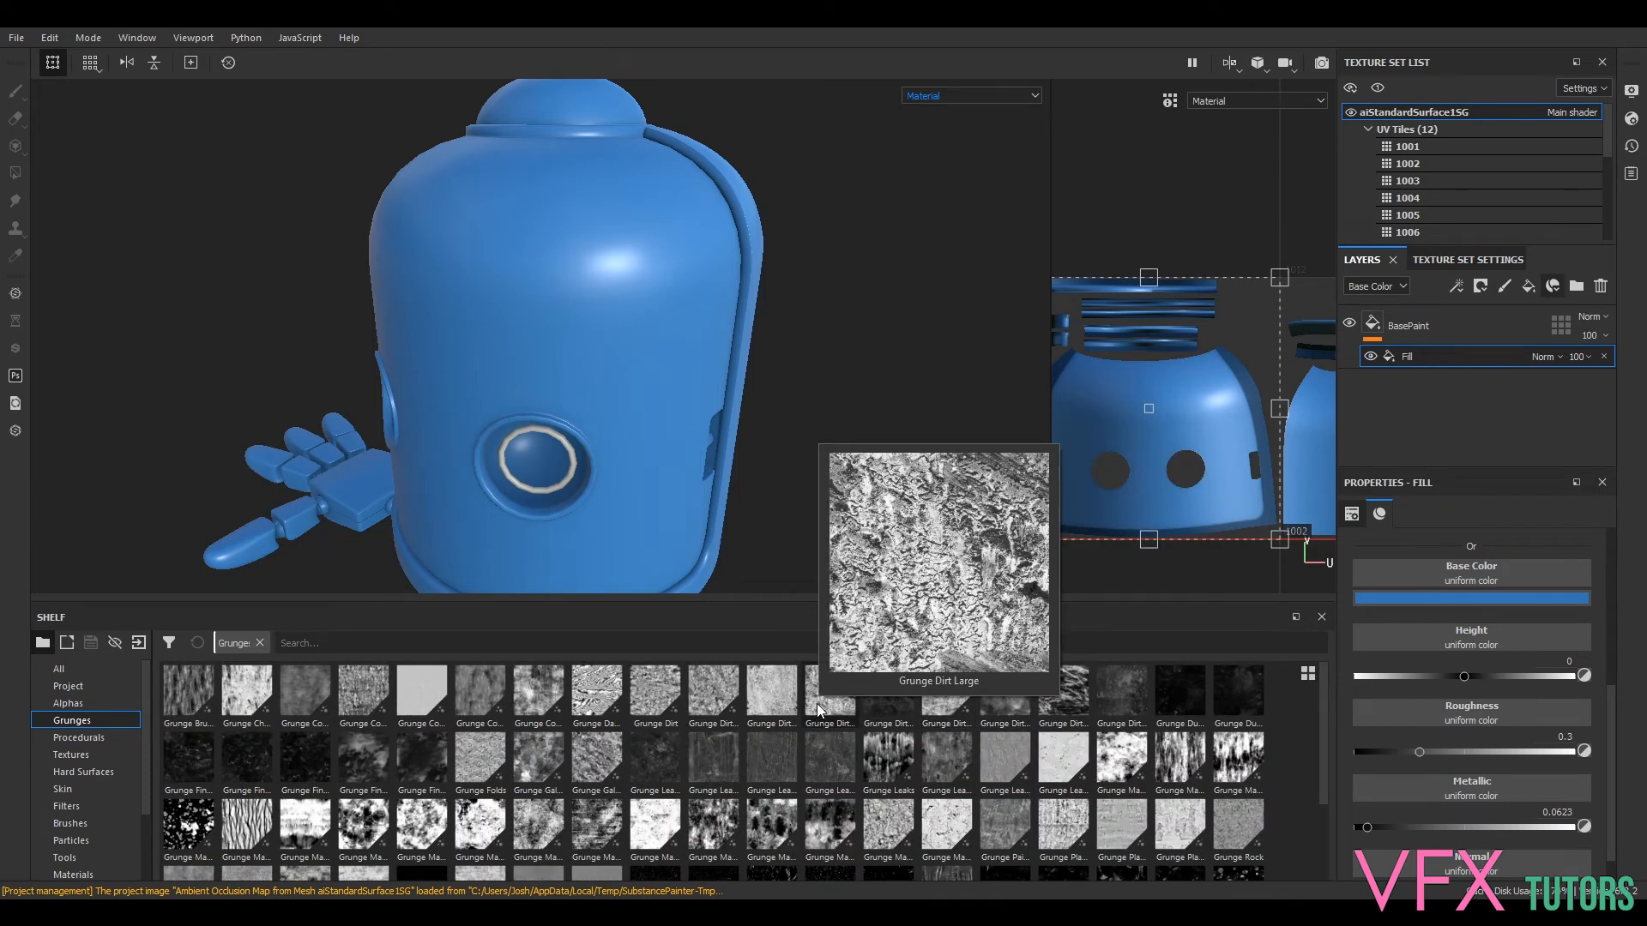
mouse_move(884, 720)
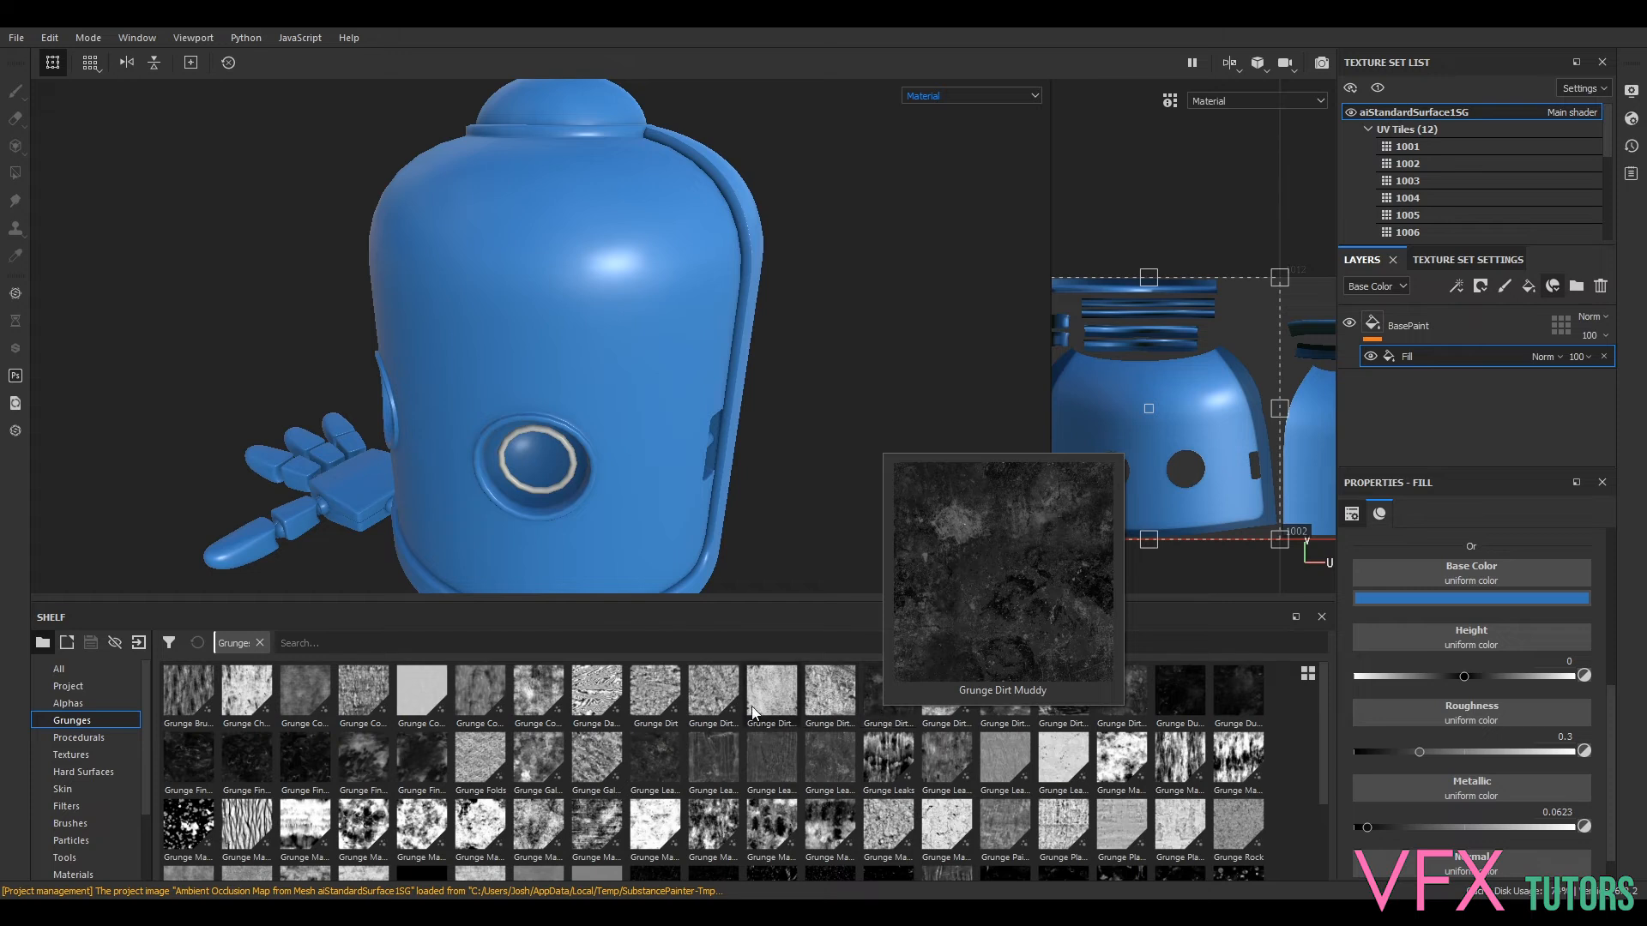
mouse_move(654, 706)
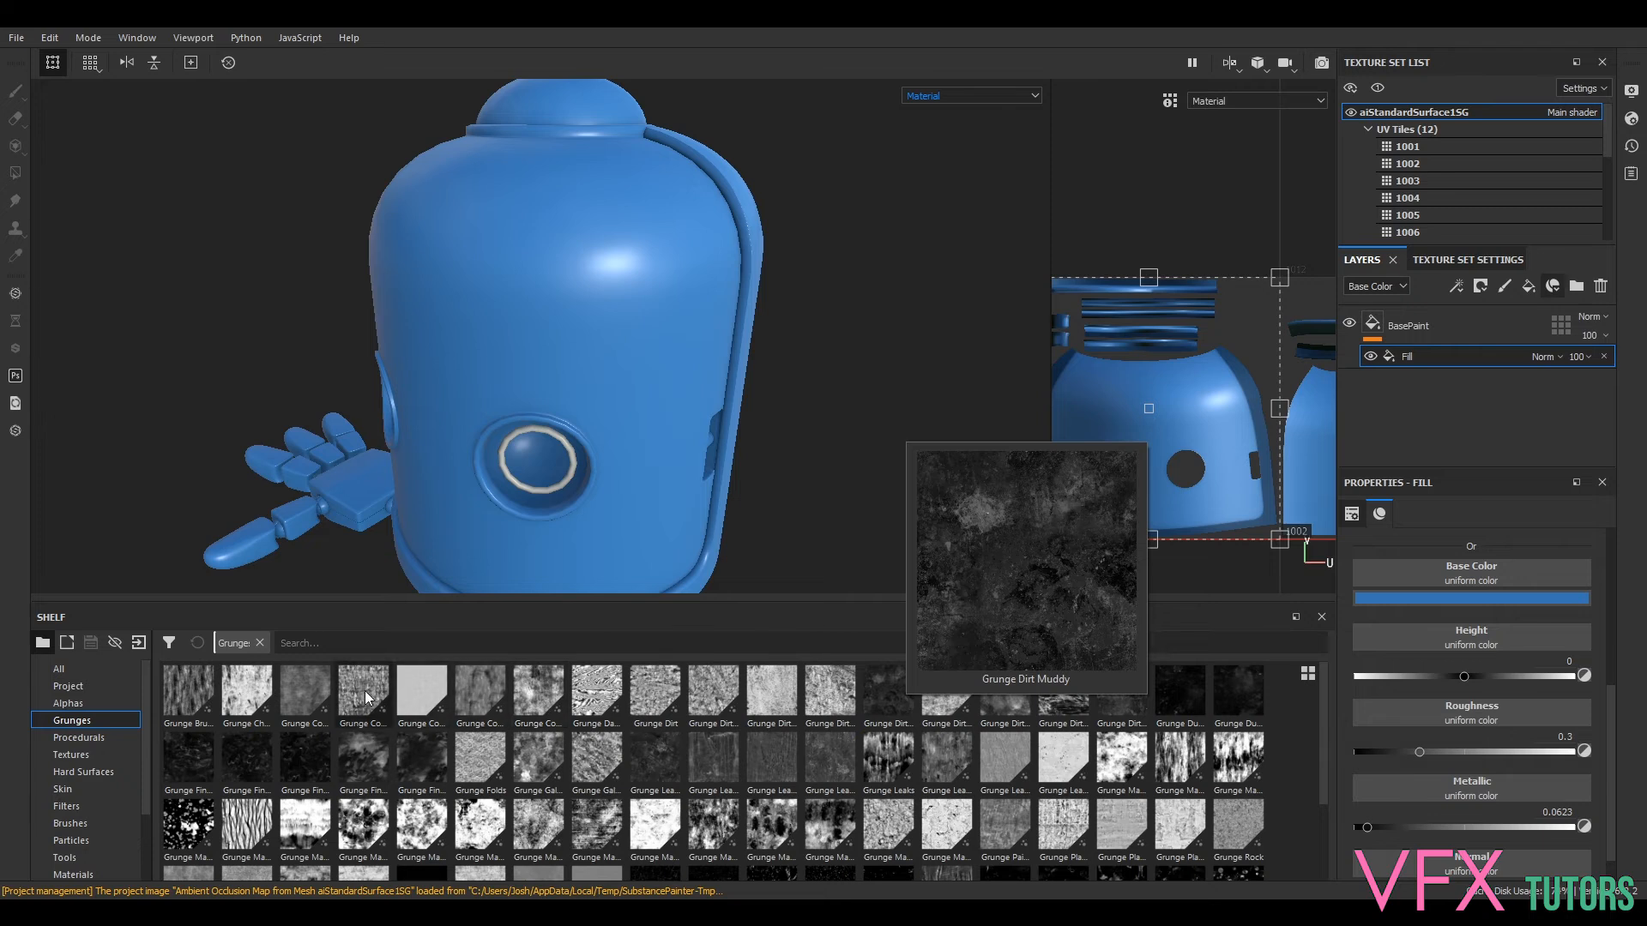
mouse_move(285, 692)
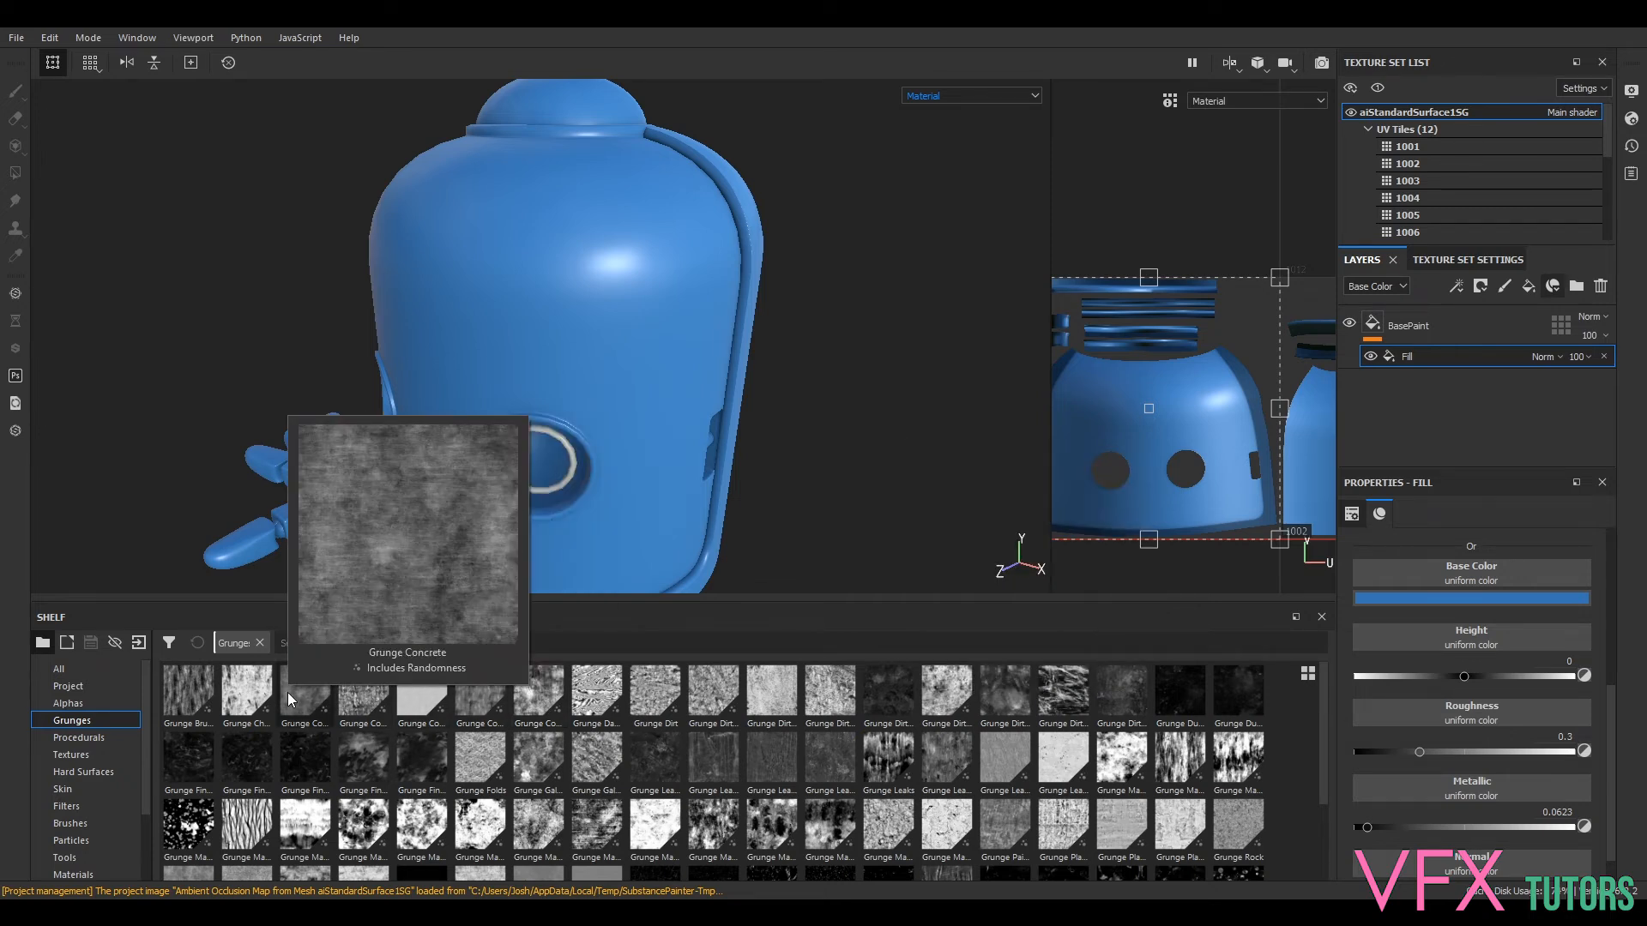
- Search the Roughness channel's resources for "mud" and assign the Grunge Dirt Muddy texture
left_click(1475, 698)
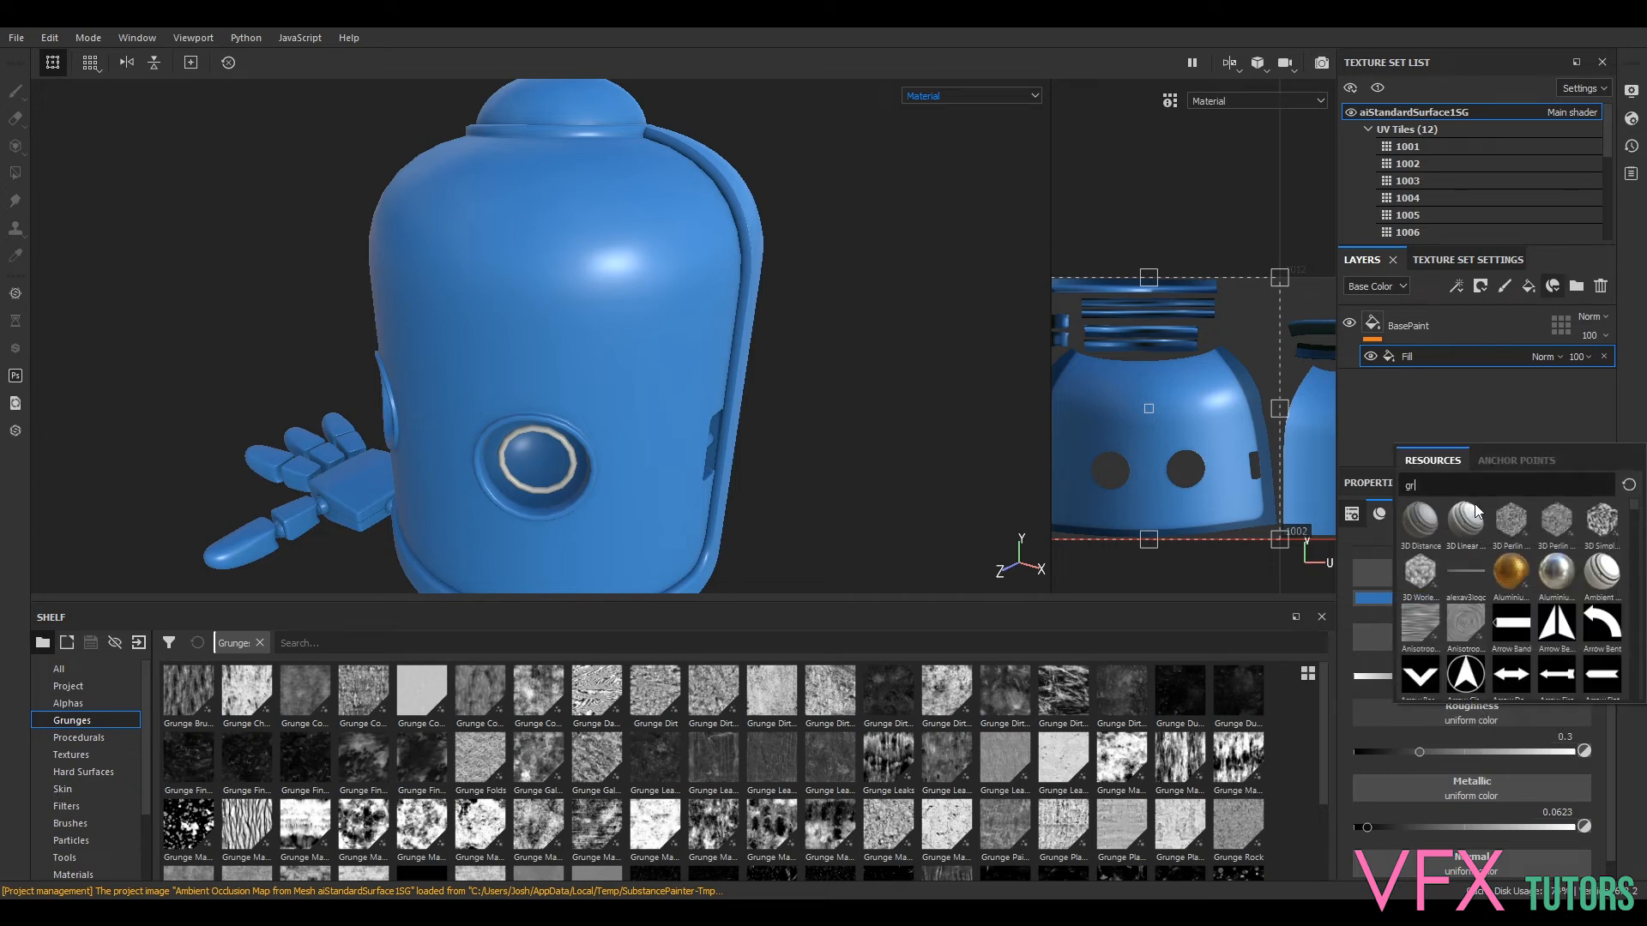
key("BackSpace")
key("BackSpace")
type("mud")
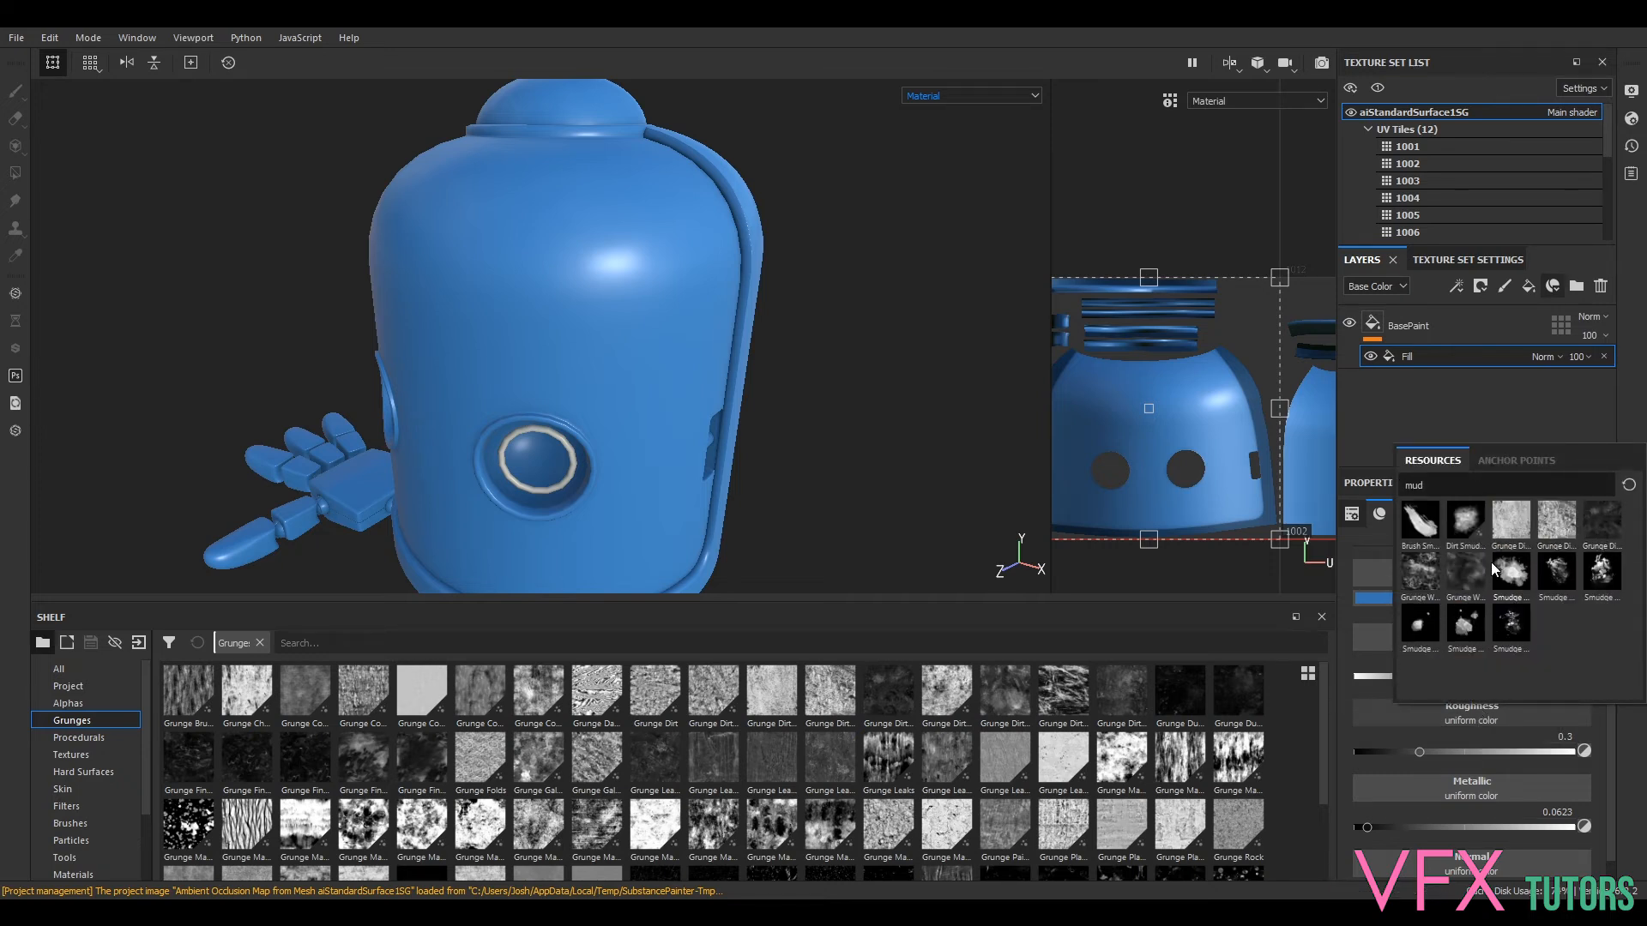
left_click(1602, 525)
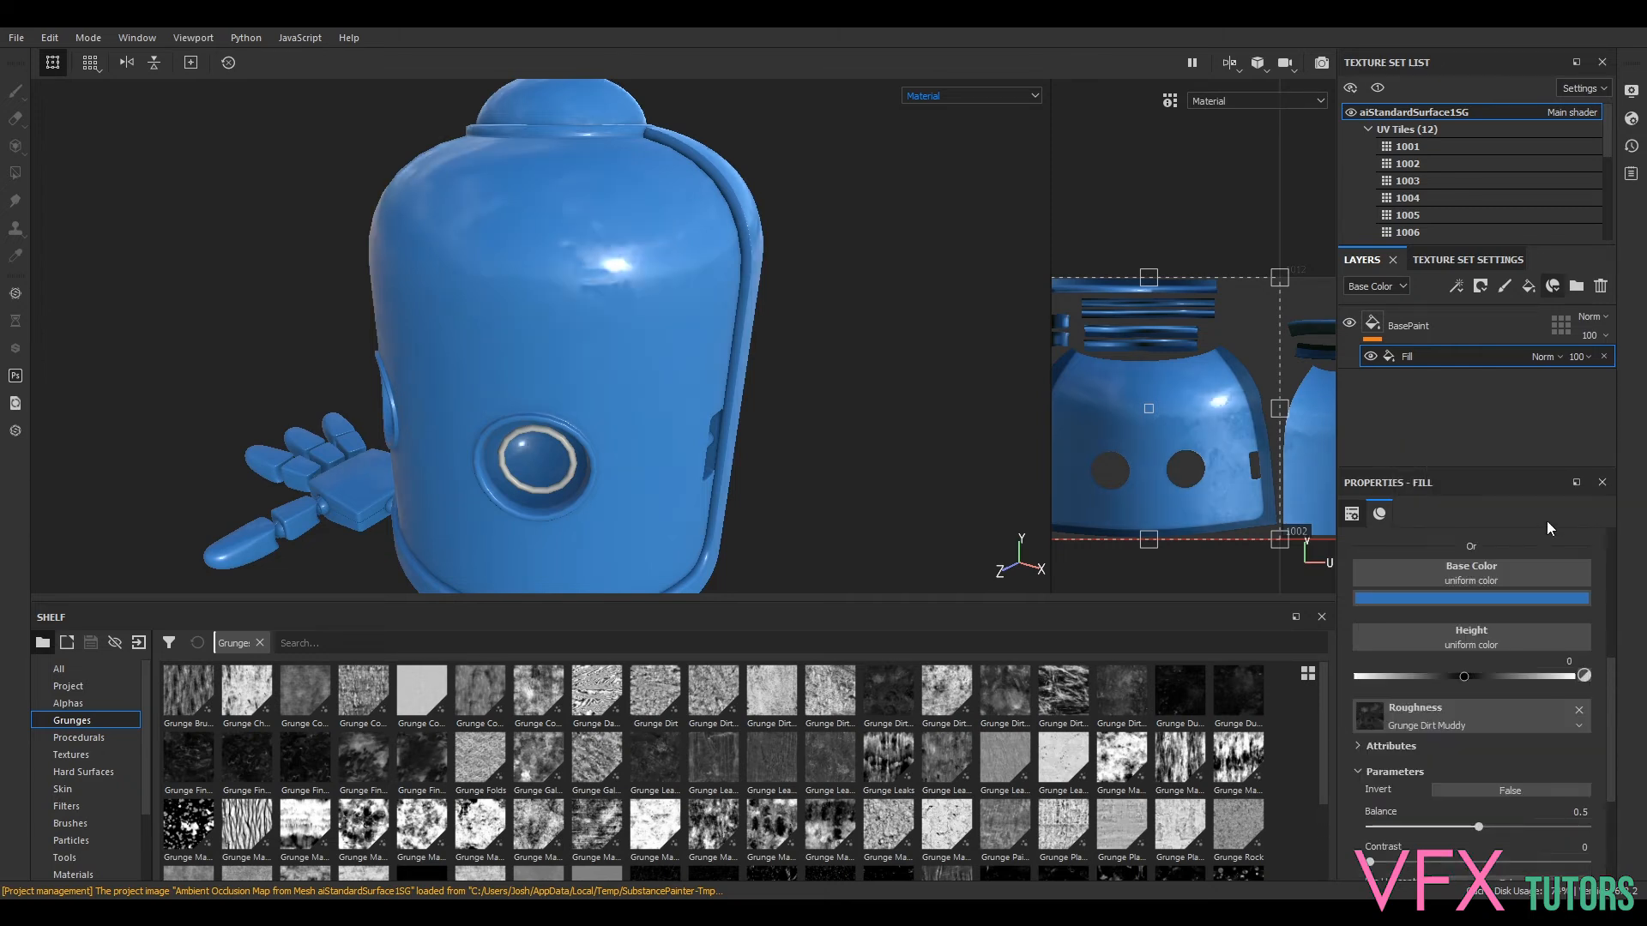
- Examine how the grunge roughness breaks up the reflections across the robot's head and body
left_click_drag(965, 405, 843, 430, "alt")
middle_click_drag(757, 457, 821, 335, "alt")
left_click_drag(823, 378, 854, 453, "alt")
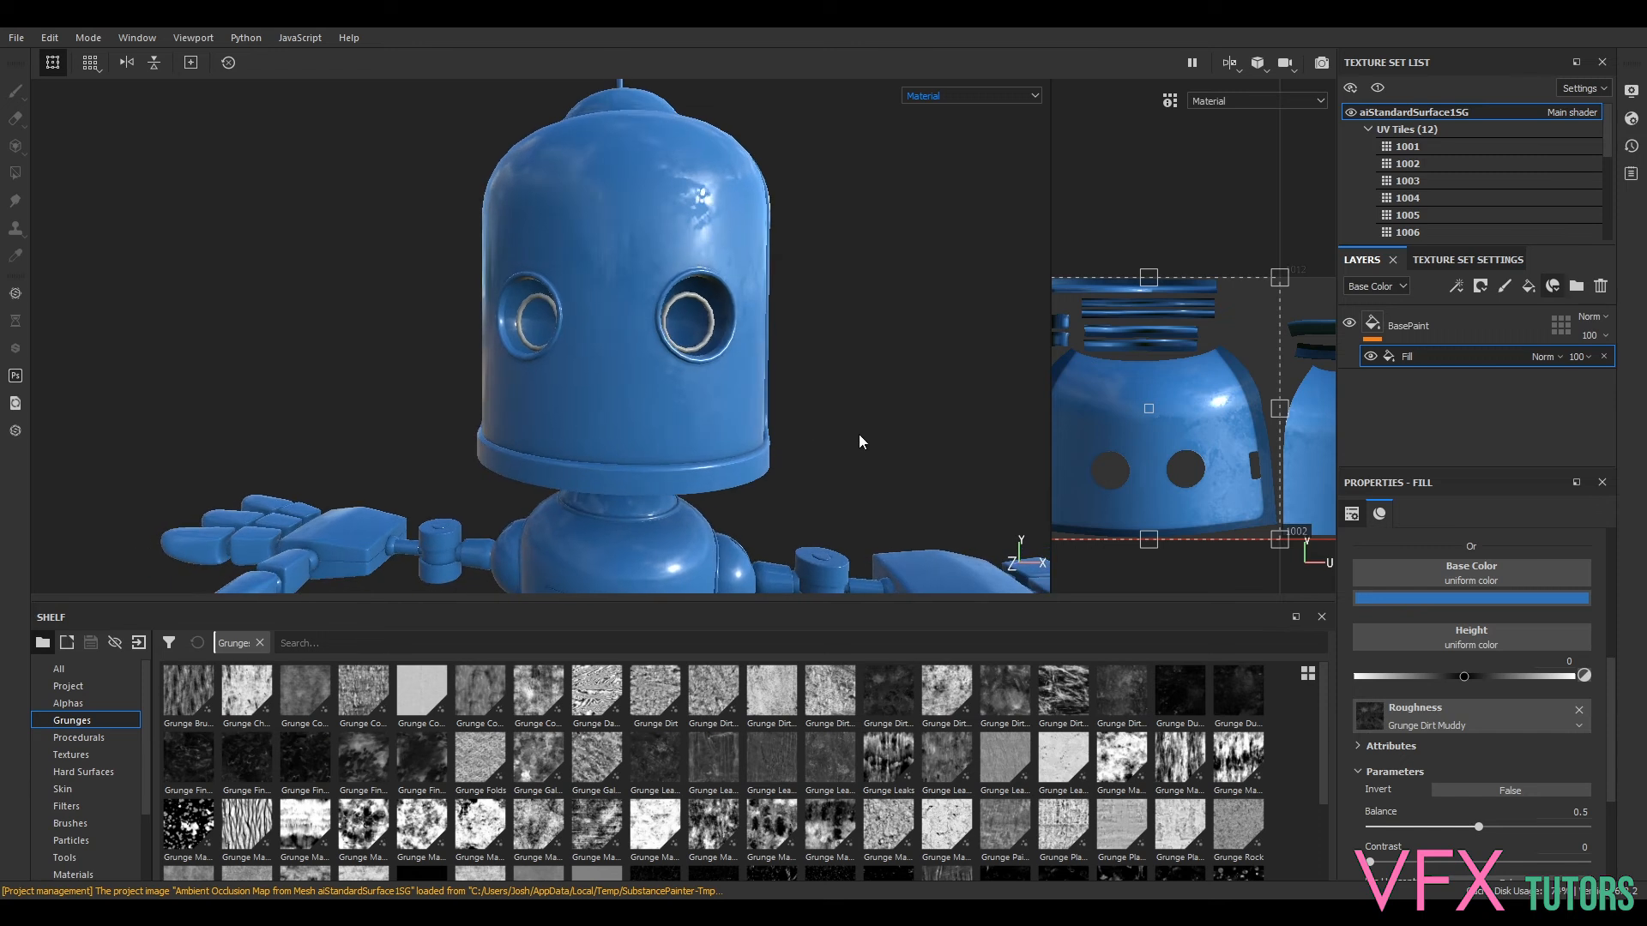
left_click_drag(978, 360, 890, 363, "alt")
key("ctrl+shift")
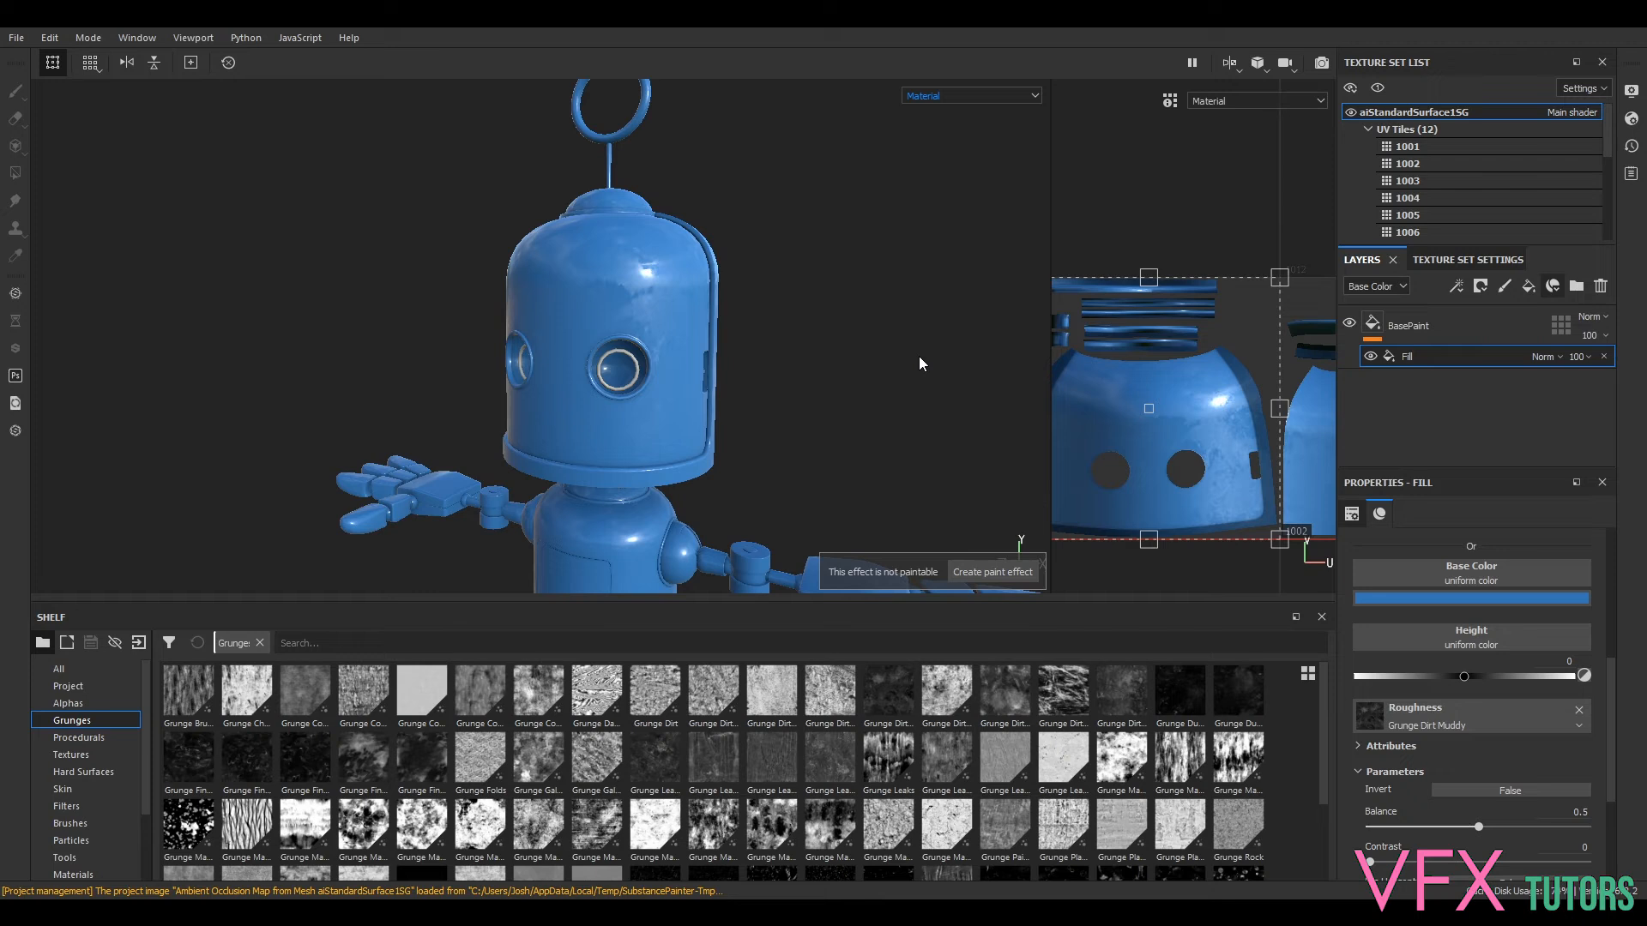
mouse_move(918, 358)
left_mouse_down("alt")
mouse_move(846, 357)
mouse_move(910, 289)
mouse_move(907, 306)
left_mouse_up("alt")
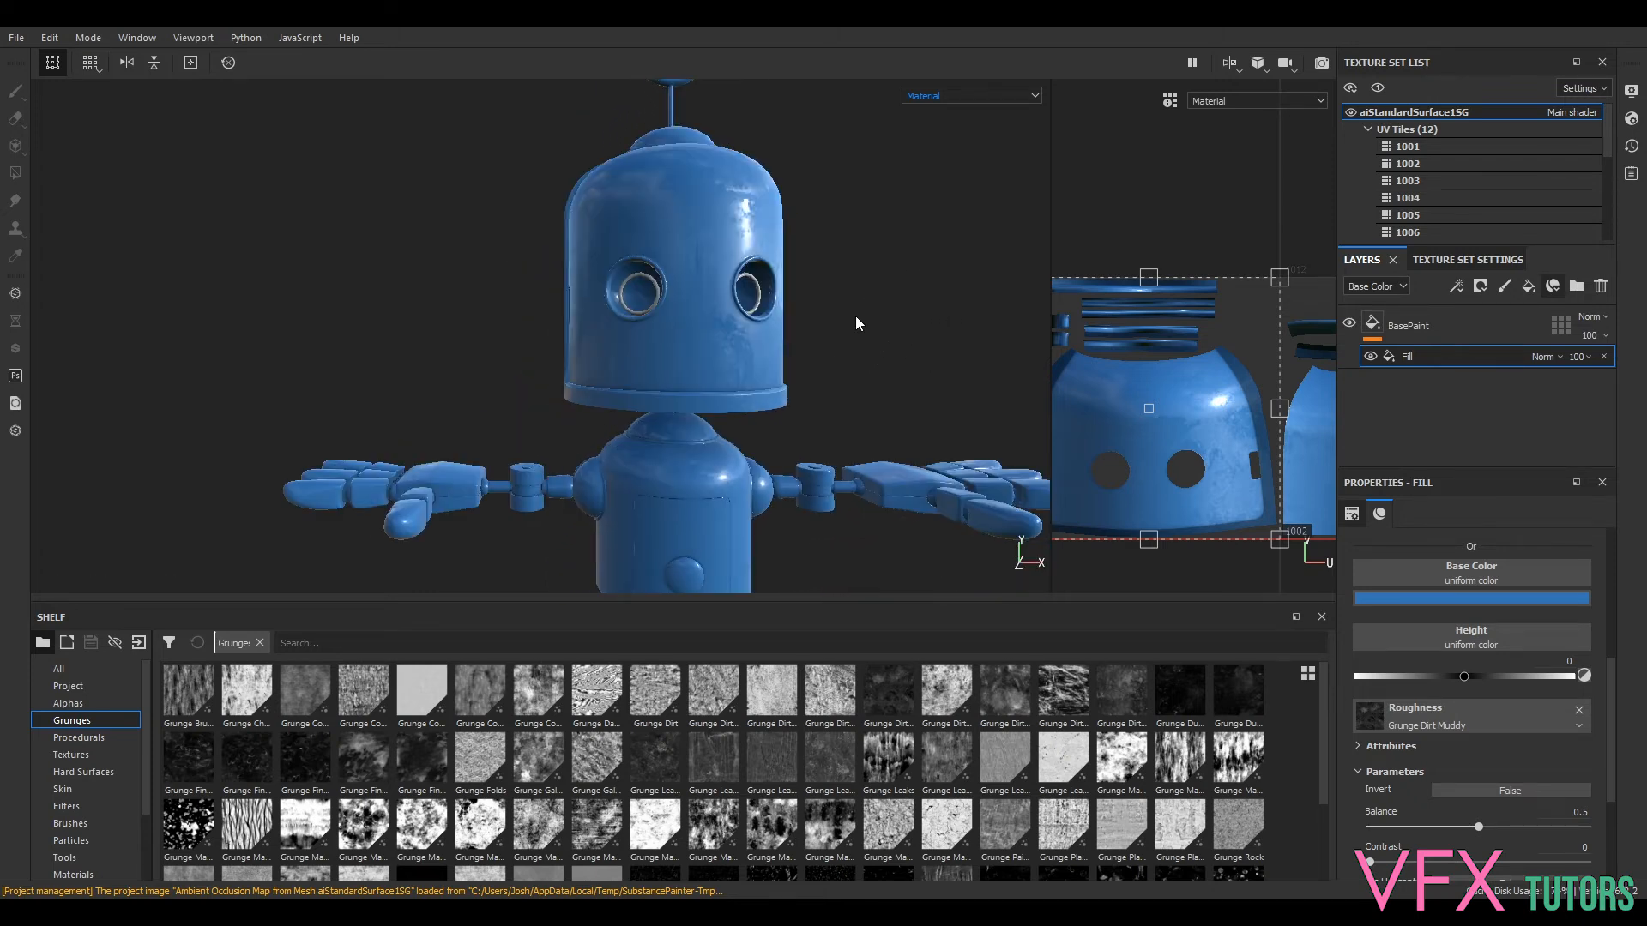
left_click_drag(982, 335, 892, 335, "alt")
middle_click_drag(892, 334, 820, 397, "alt")
scroll(820, 397, "down", 2)
scroll(810, 392, "up", 5)
left_click_drag(769, 363, 807, 506, "alt")
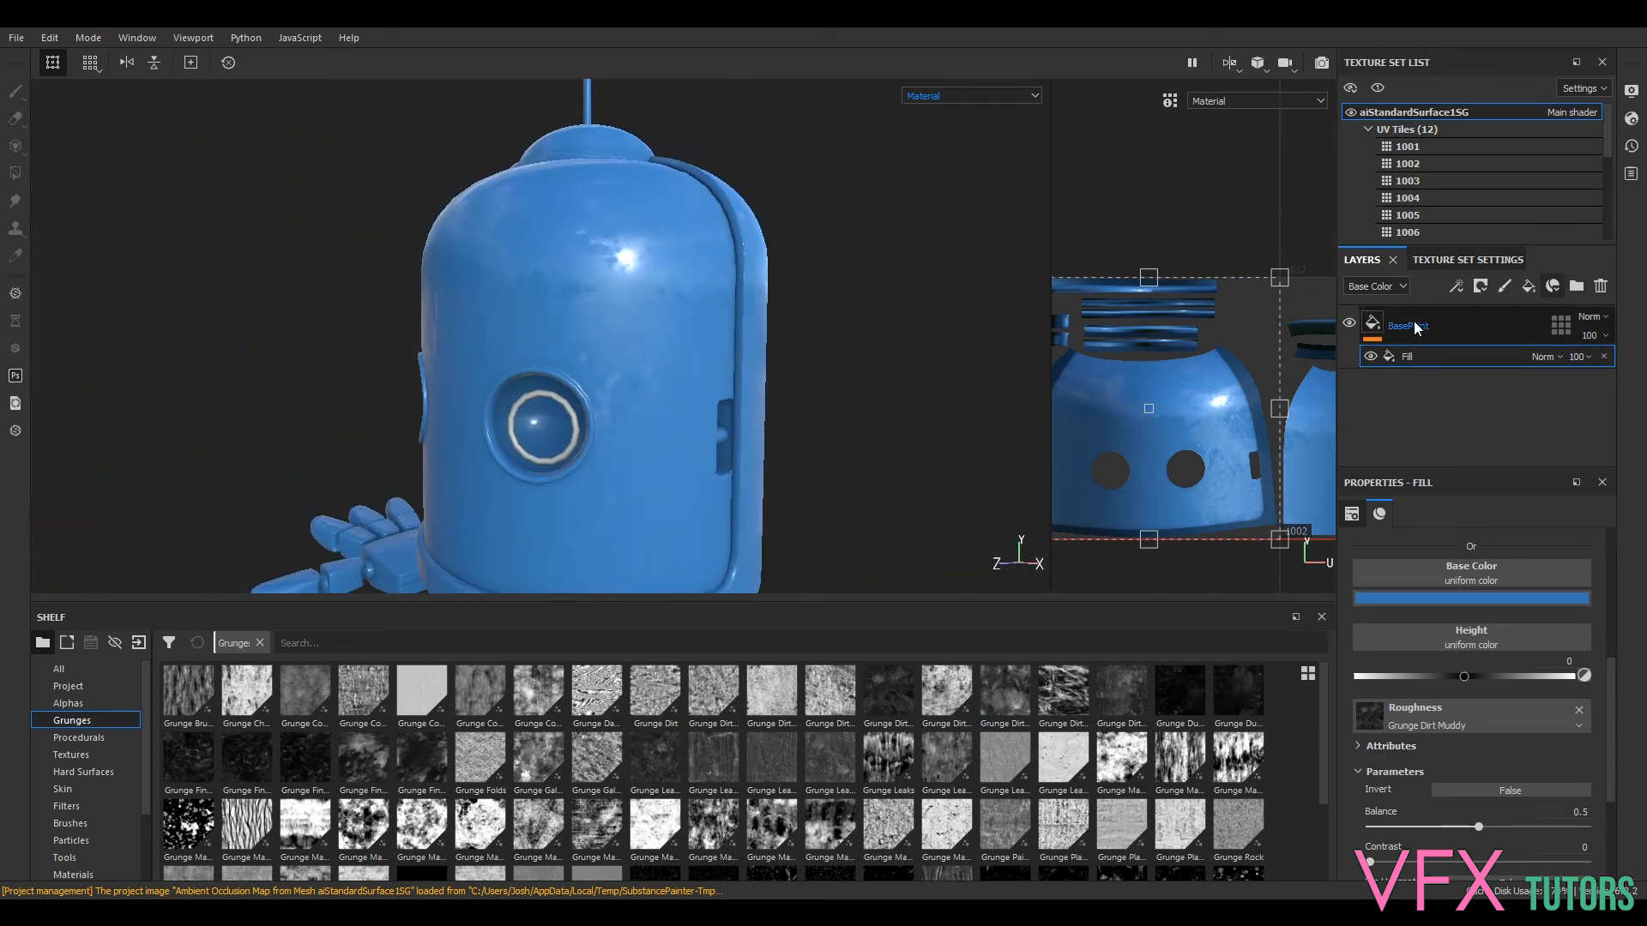
- Set the texture set's size to 4096 and check the finer roughness detail across the robot's head and body
left_click(1468, 260)
left_click(1450, 429)
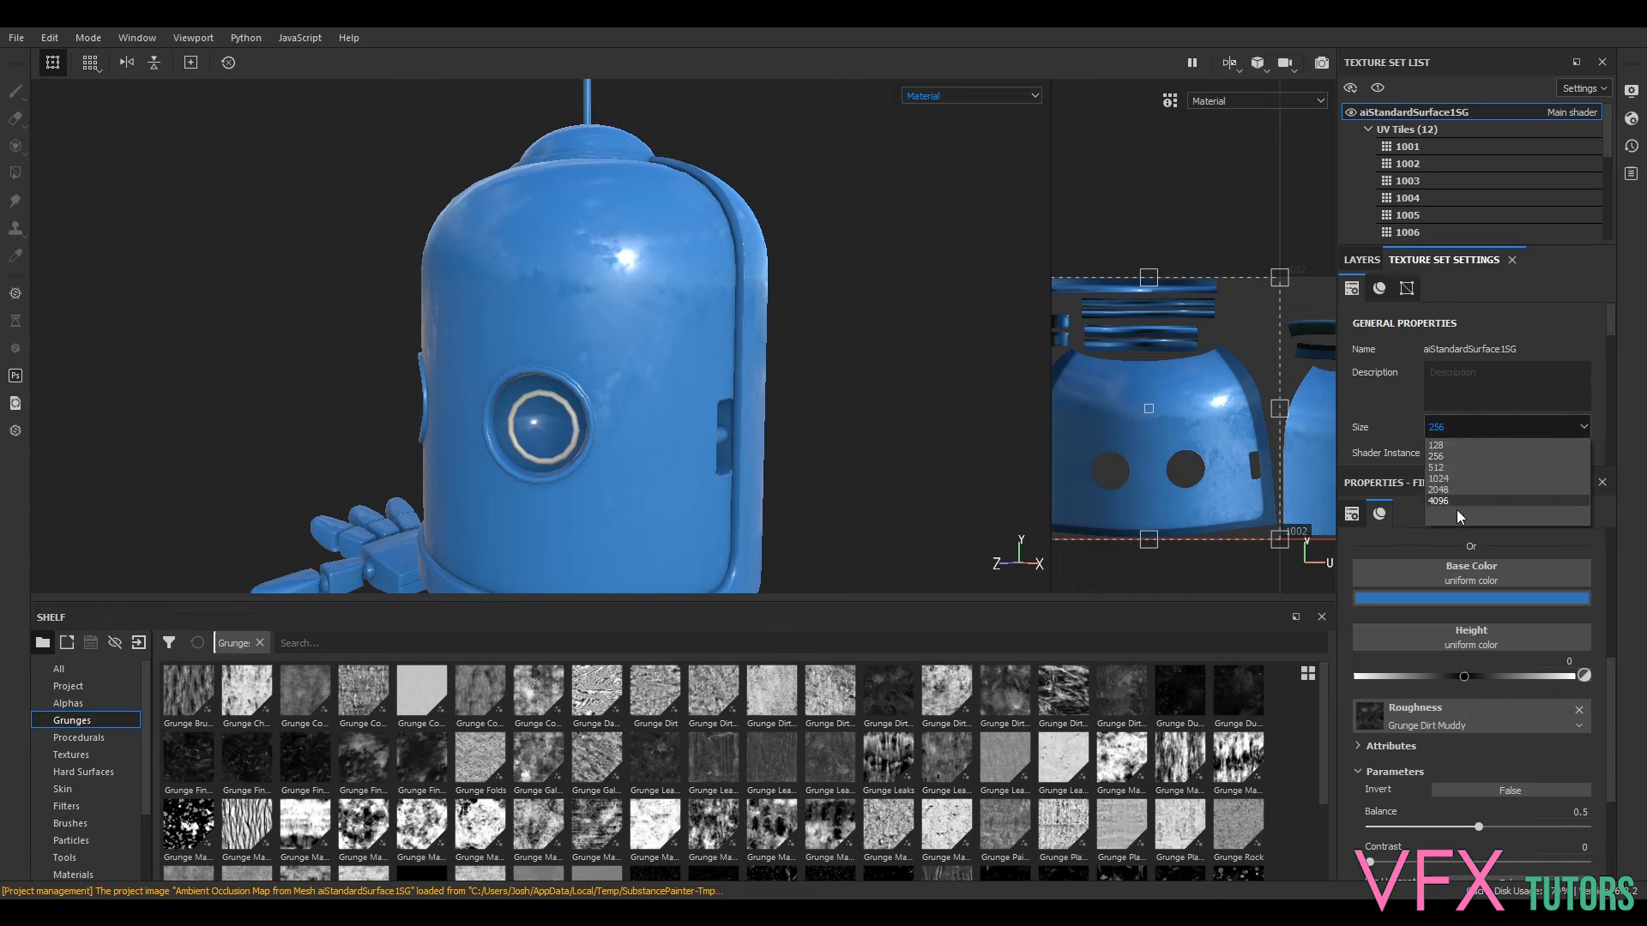
left_click(1446, 501)
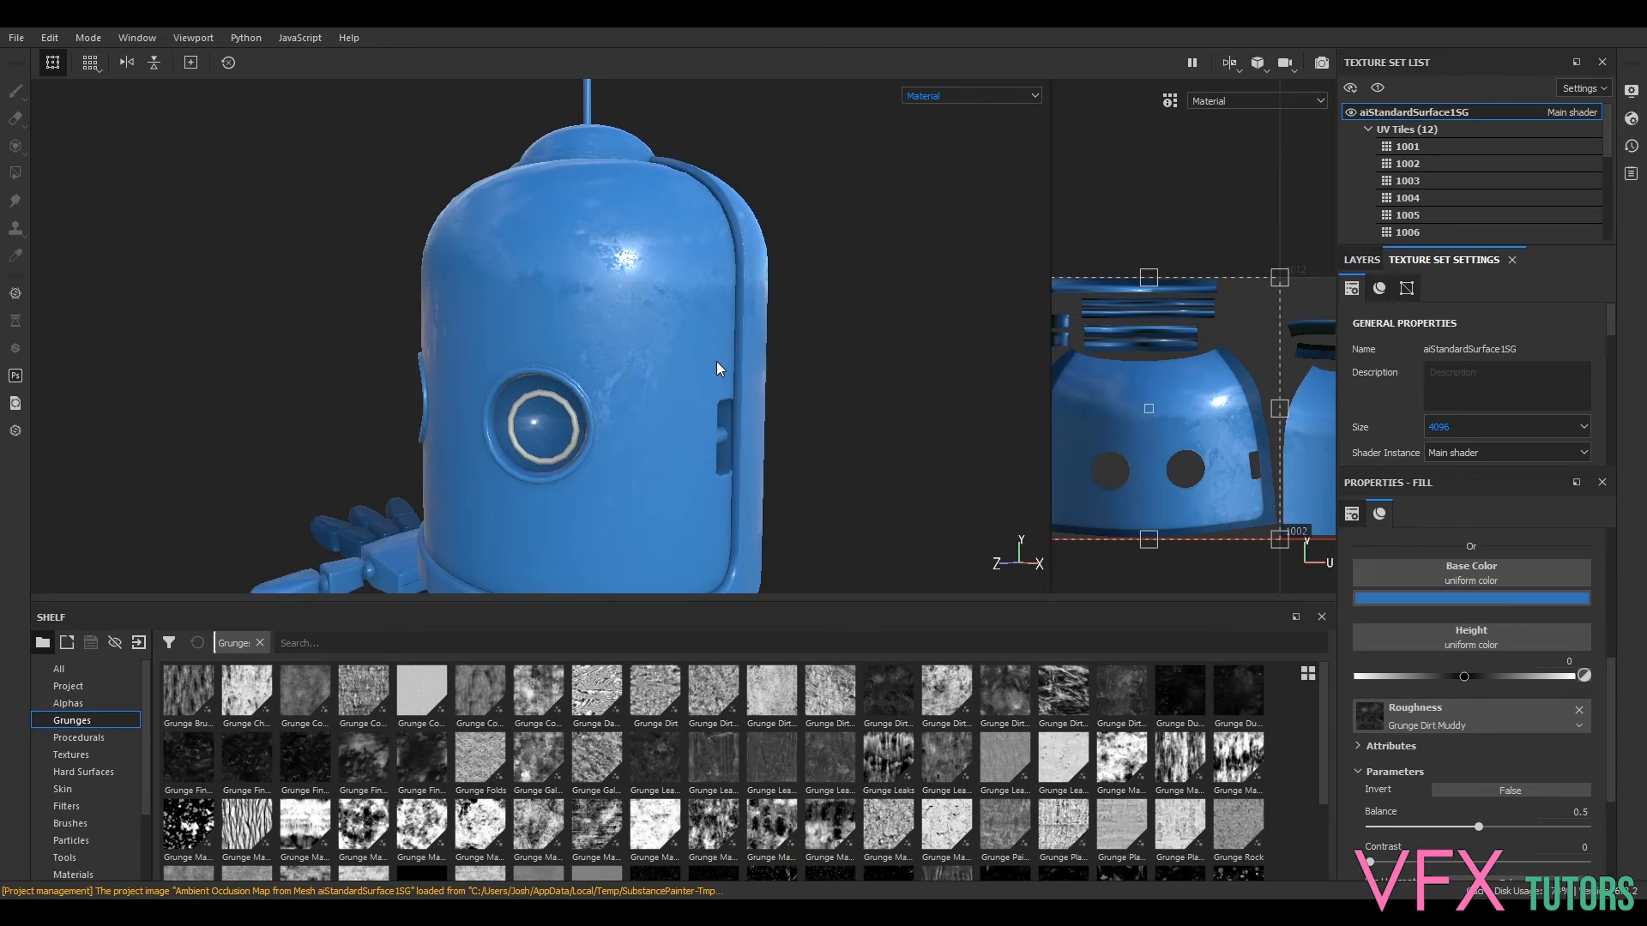
left_click_drag(764, 309, 844, 299, "alt")
right_click_drag(687, 258, 144, 243, "alt")
right_click_drag(753, 384, 395, 310, "alt")
mouse_move(395, 311)
left_mouse_down("alt")
mouse_move(481, 320)
mouse_move(577, 275)
mouse_move(393, 316)
left_mouse_up("alt")
right_click_drag(393, 316, 543, 364, "alt")
middle_click_drag(544, 364, 729, 236, "alt")
left_click_drag(754, 360, 745, 399, "alt")
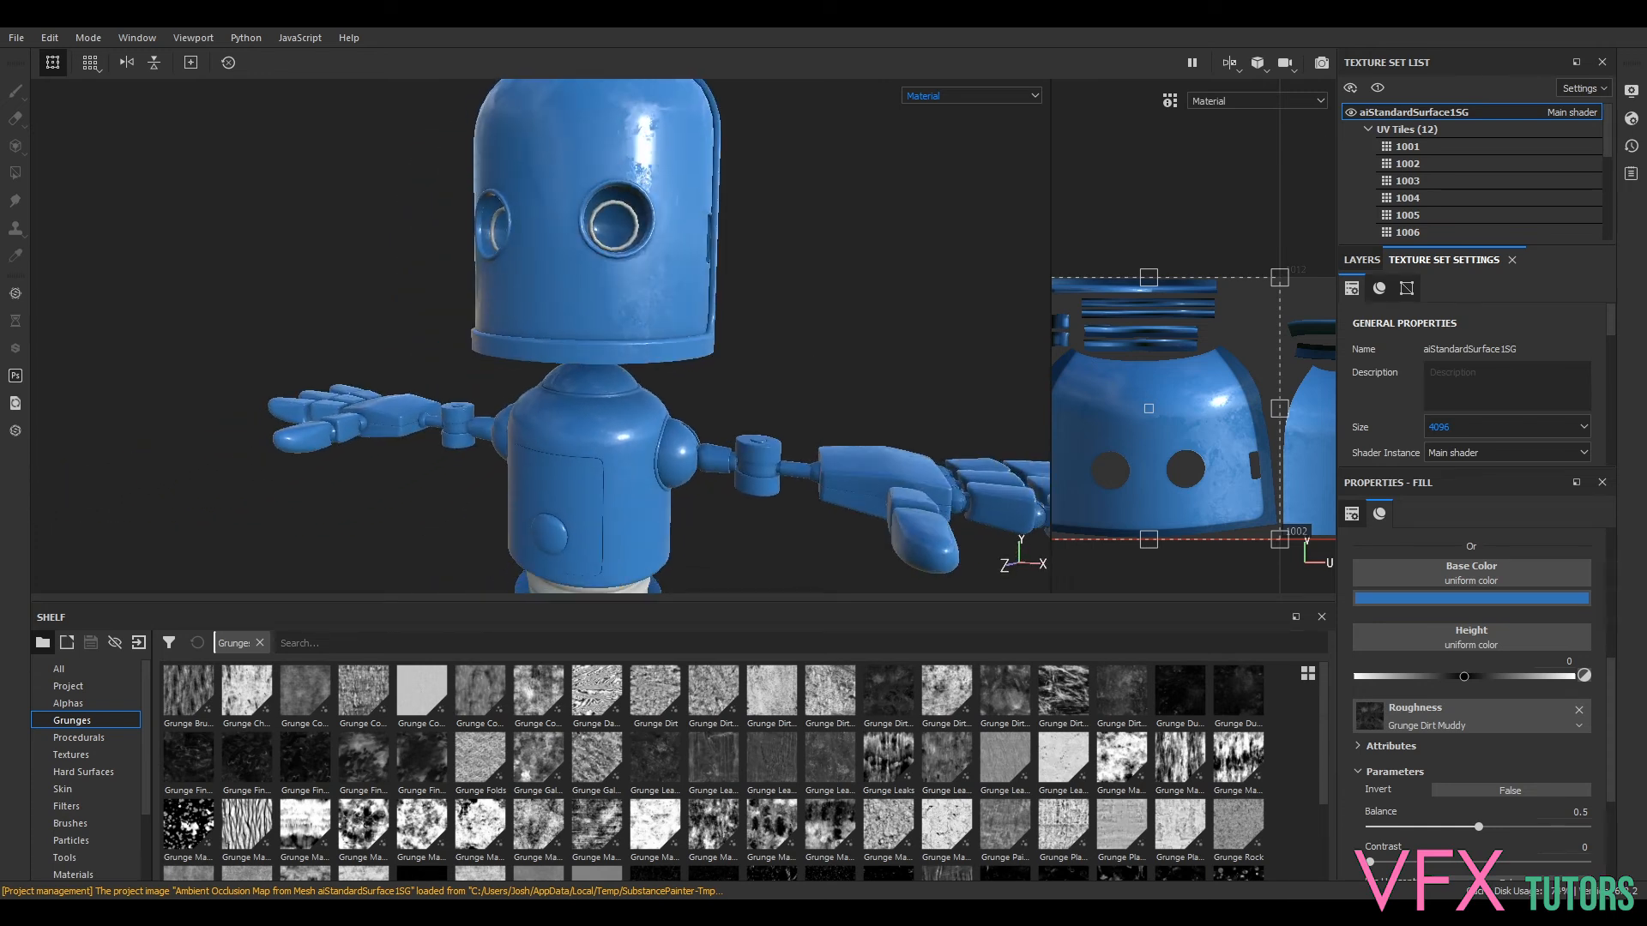
- Switch to PureRef and shrink its window into a small view of the robot reference photos beside the modelled head
key("super")
type("pur")
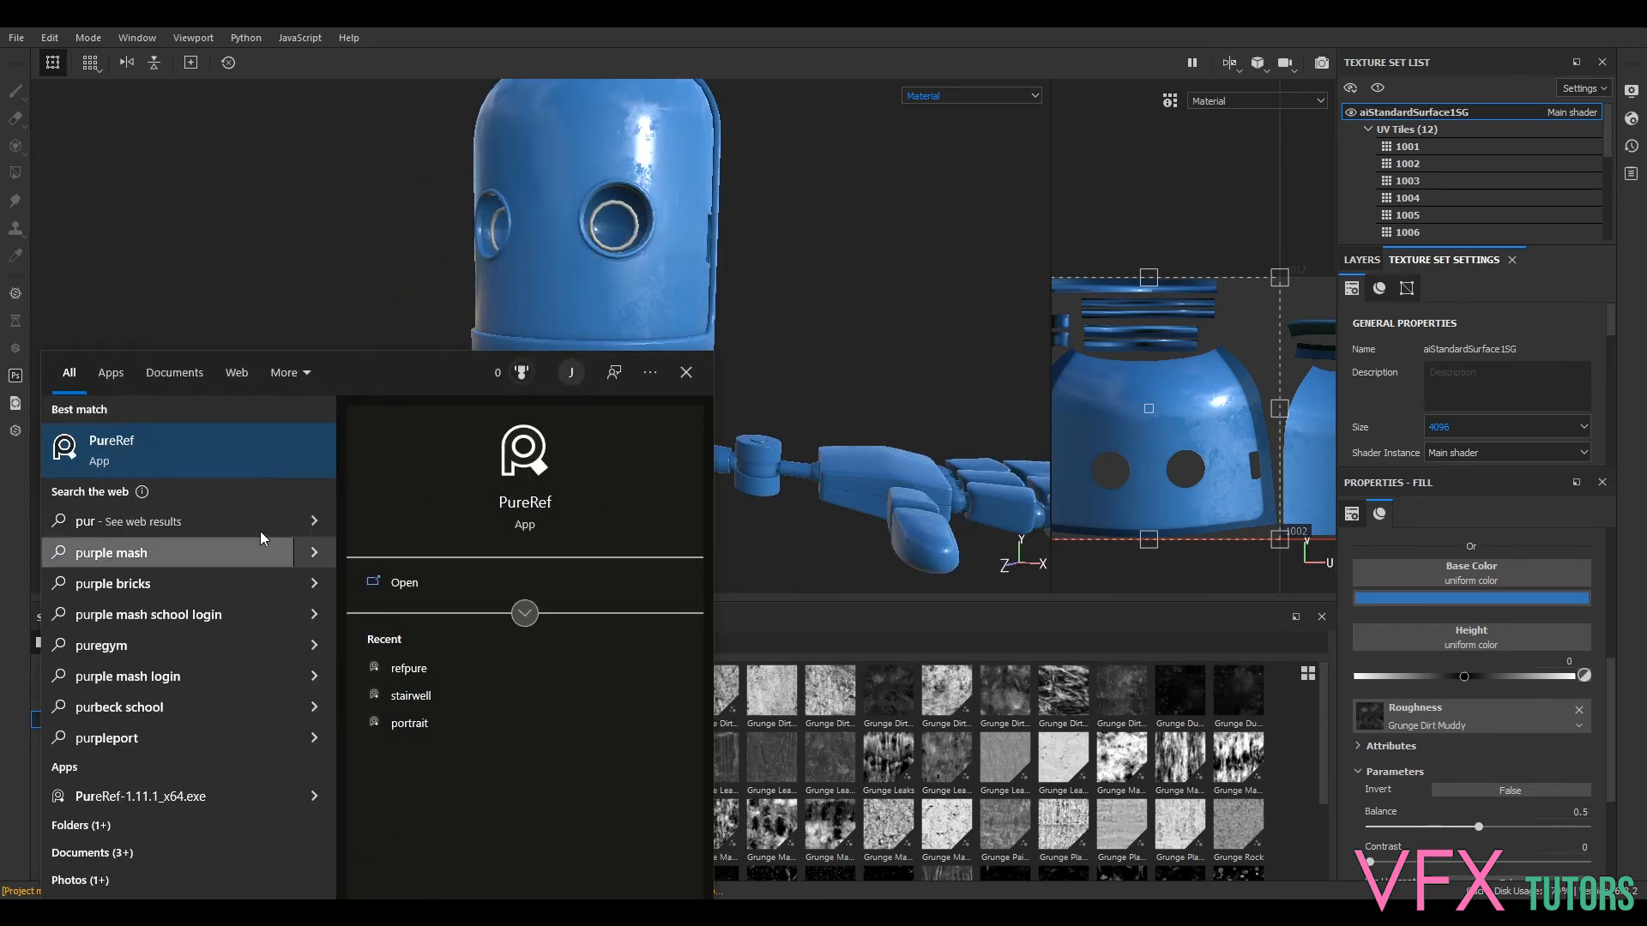
left_click(205, 454)
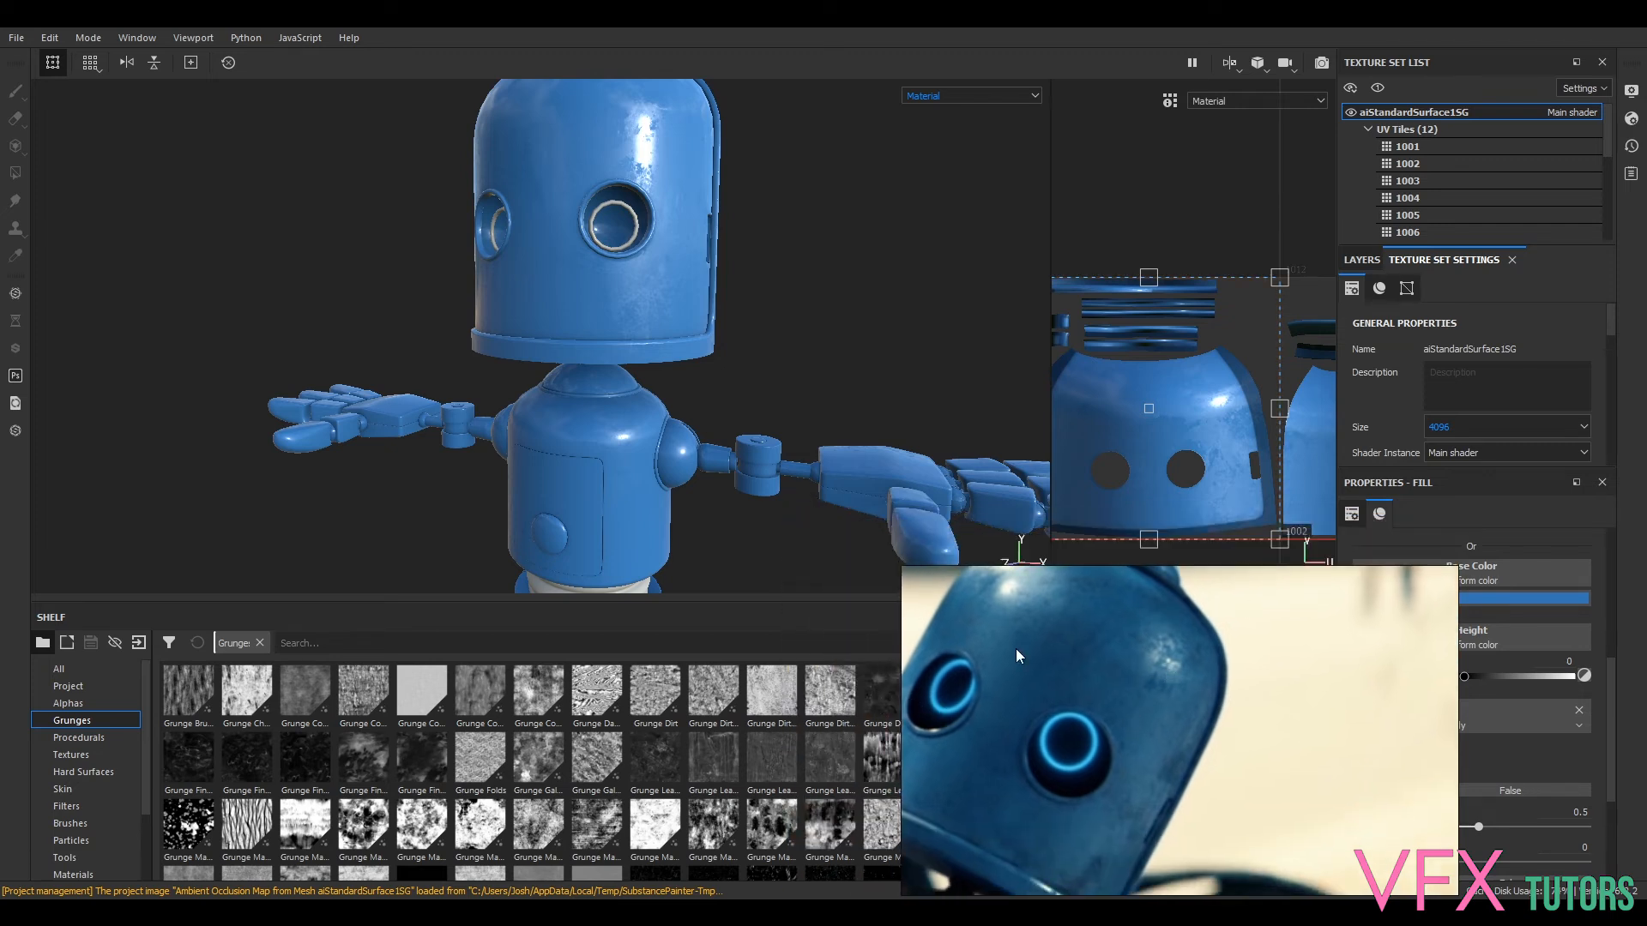
left_click_drag(905, 893, 19, 880)
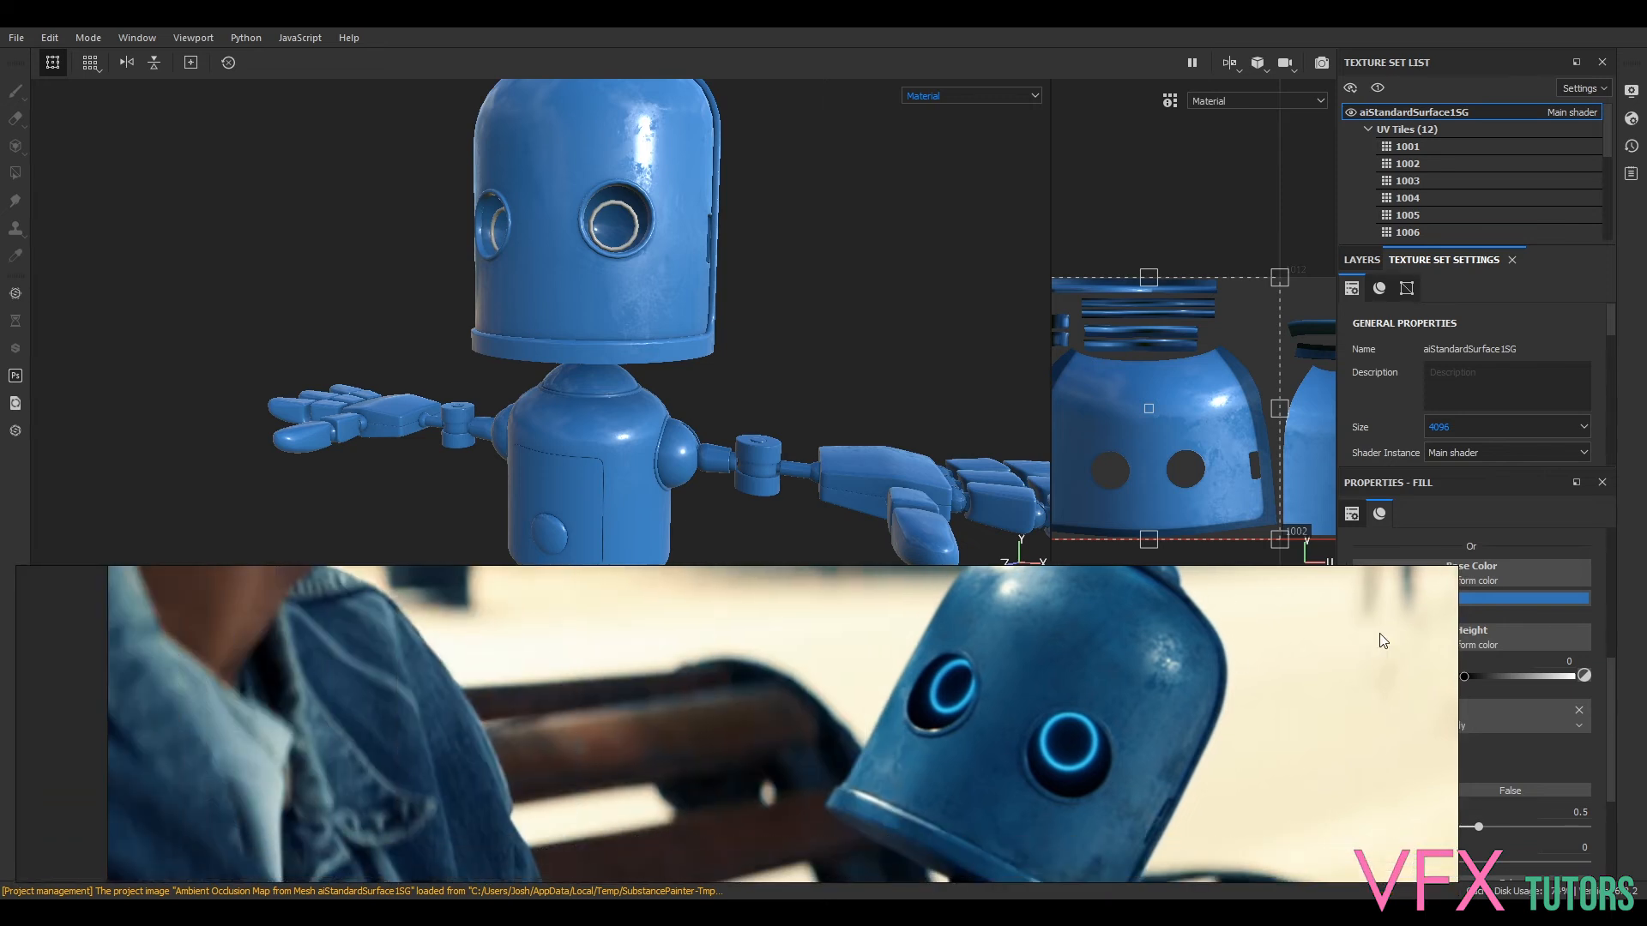
left_click_drag(1458, 567, 508, 86)
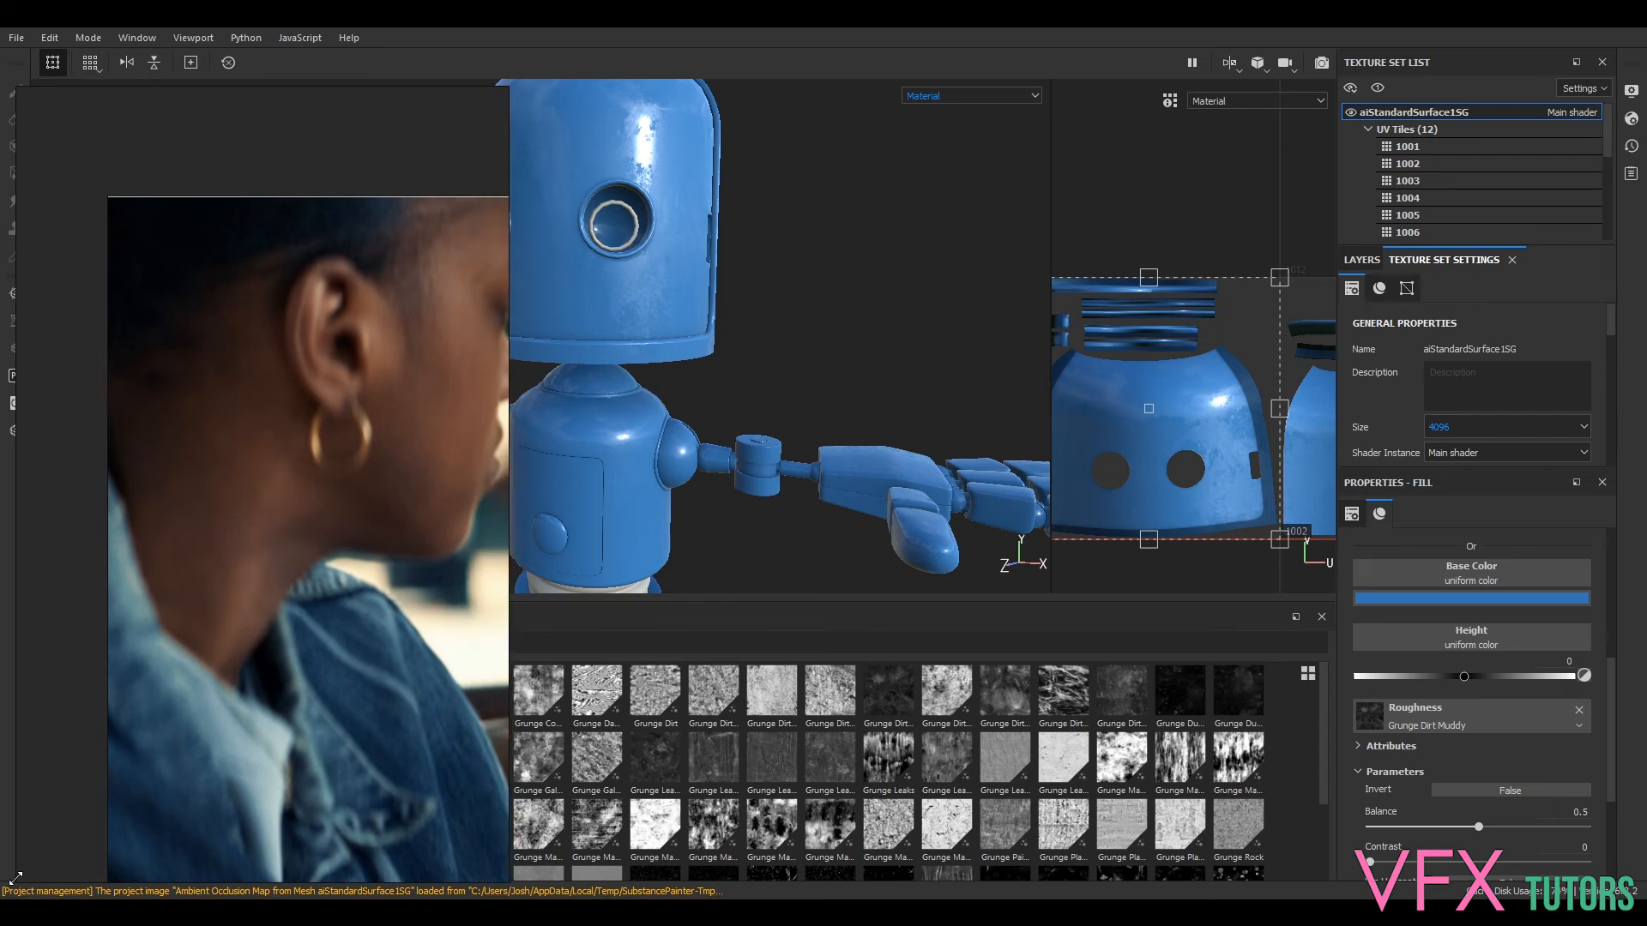
left_click_drag(19, 881, 29, 356)
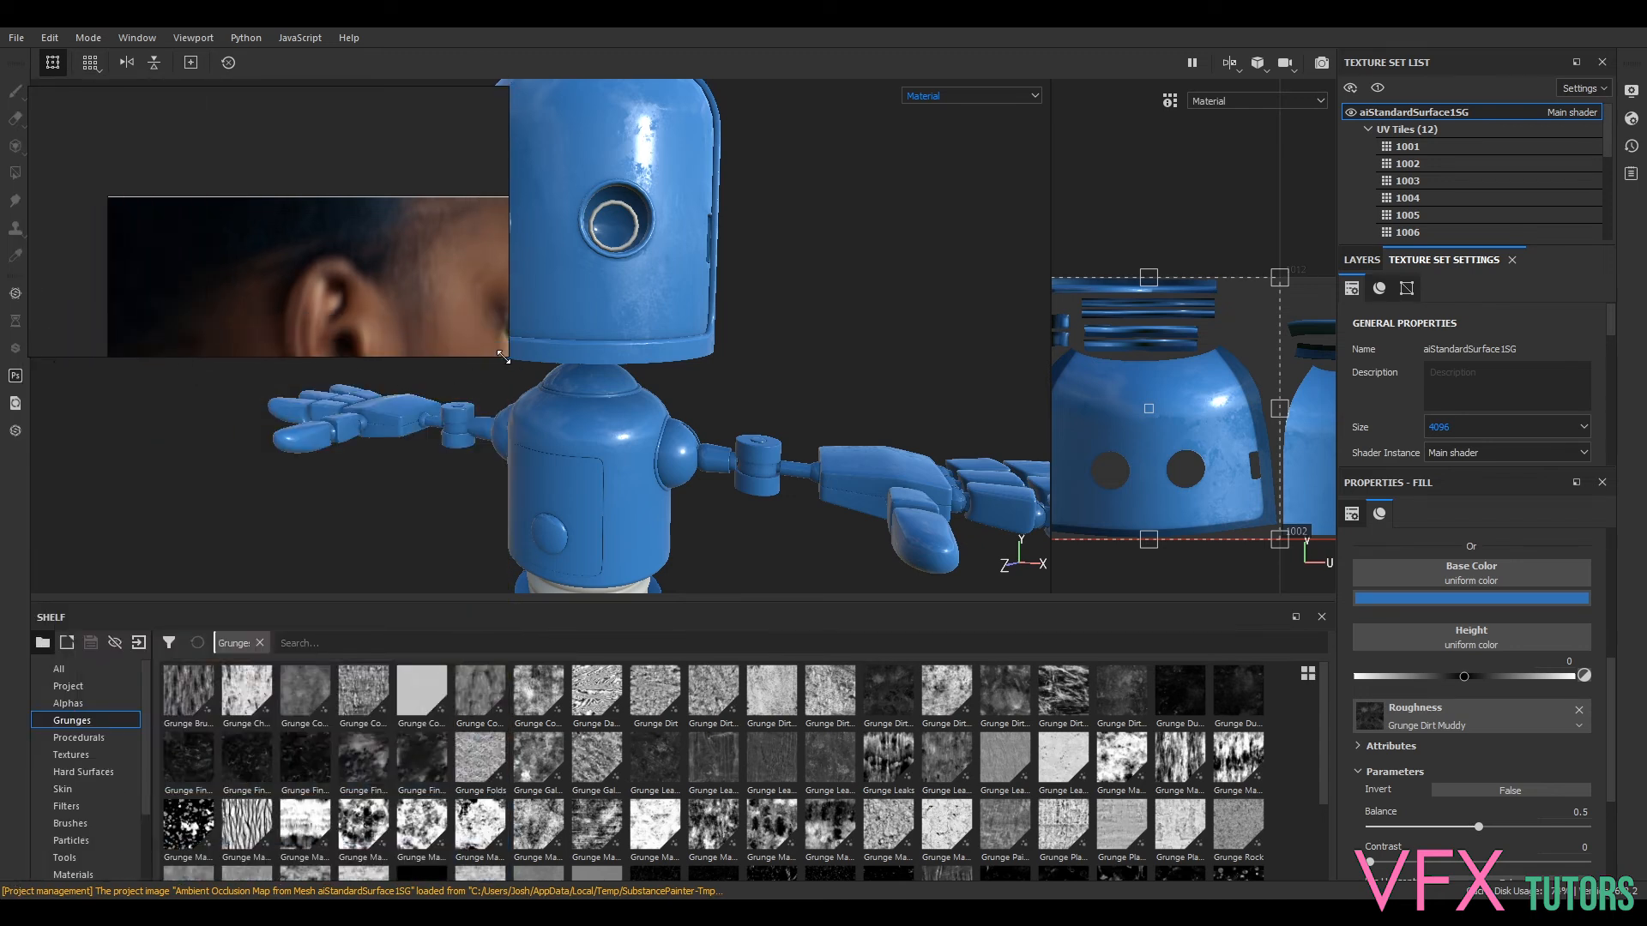
left_click_drag(503, 358, 407, 363)
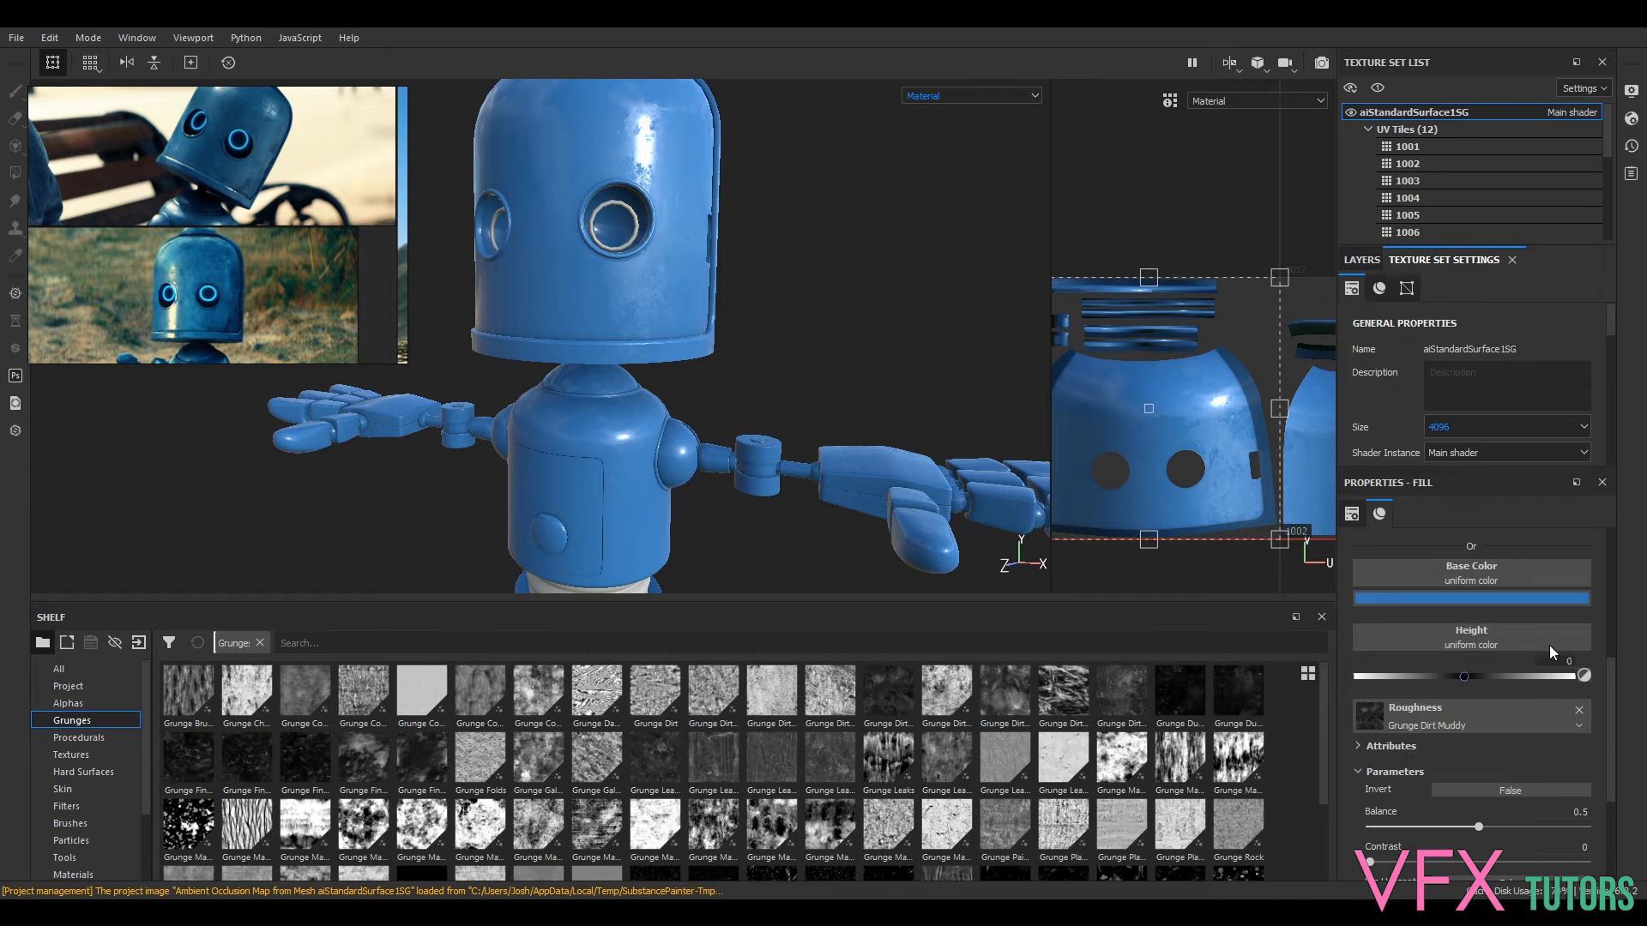
- Darken the fill's base color to a deeper blue with a value of 0.234
scroll(1549, 645, "up", 2)
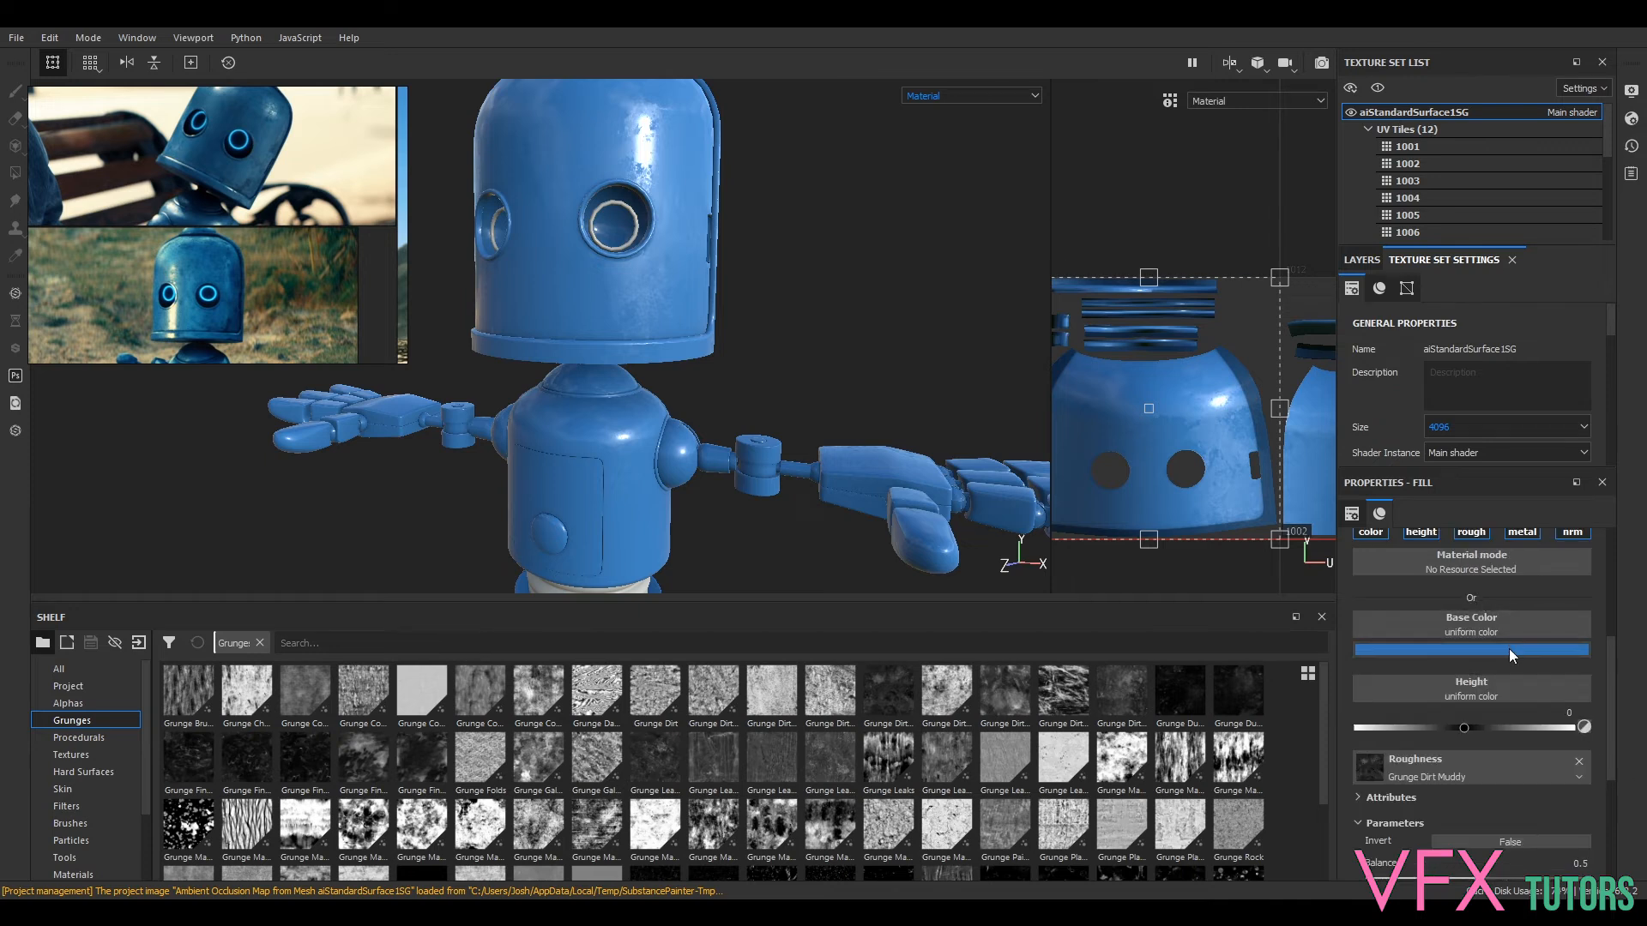
left_click(1509, 649)
left_click_drag(1624, 724, 1625, 760)
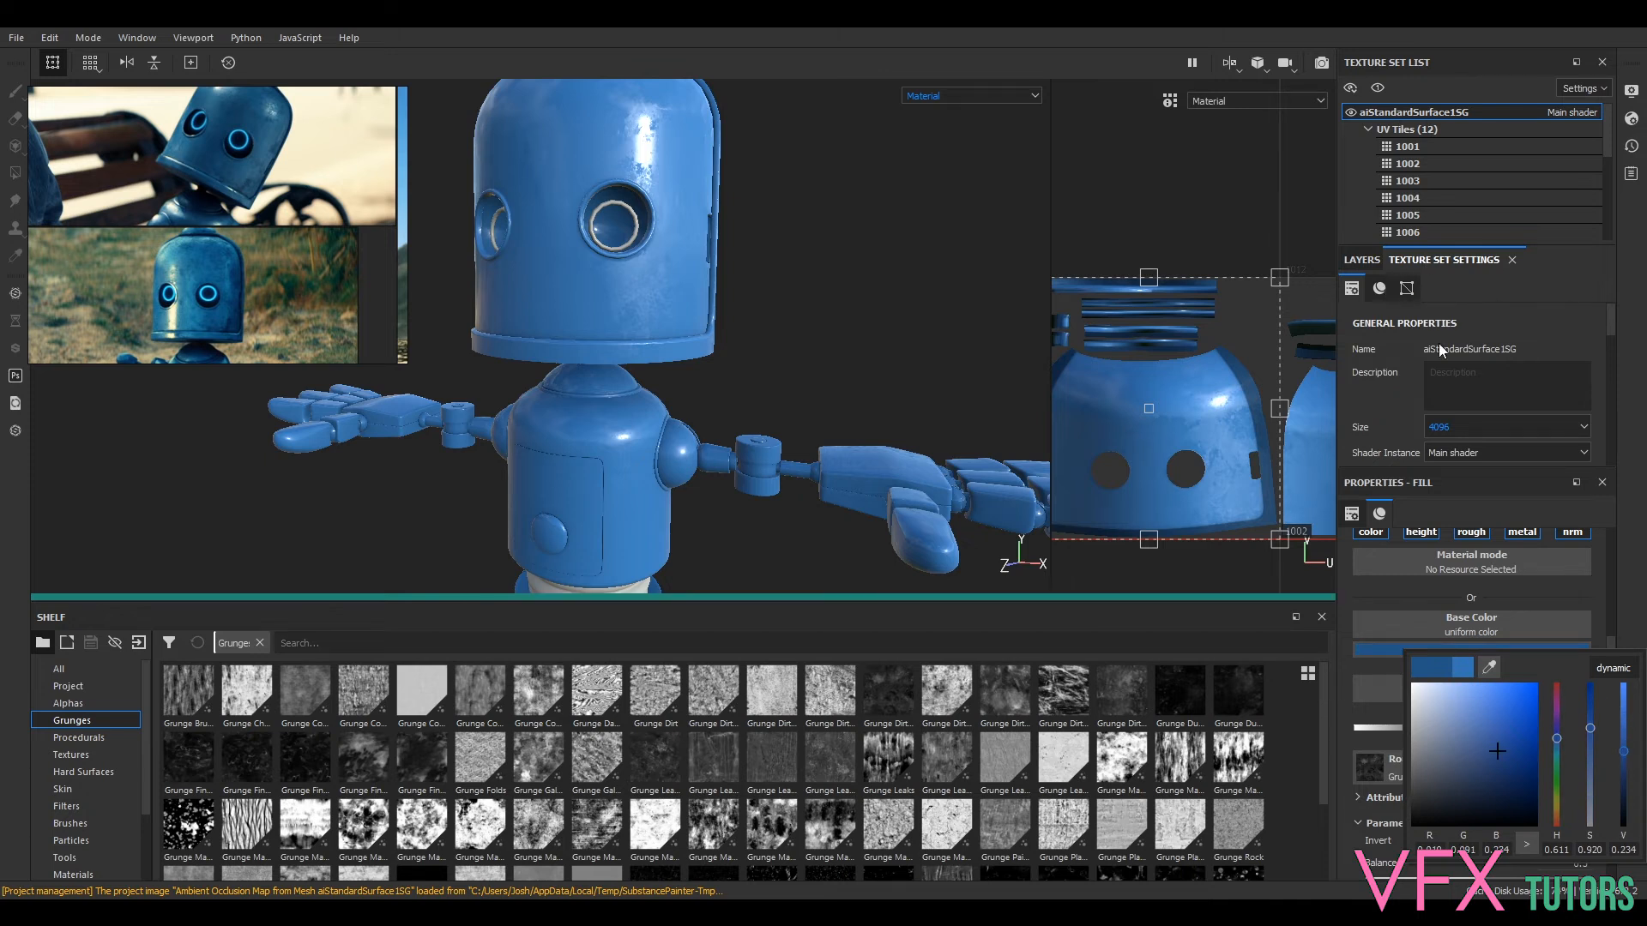
- Set the texture set's size to 256 and check the blue paint on the robot's head
left_click(1455, 427)
left_click(1456, 427)
left_click(1458, 460)
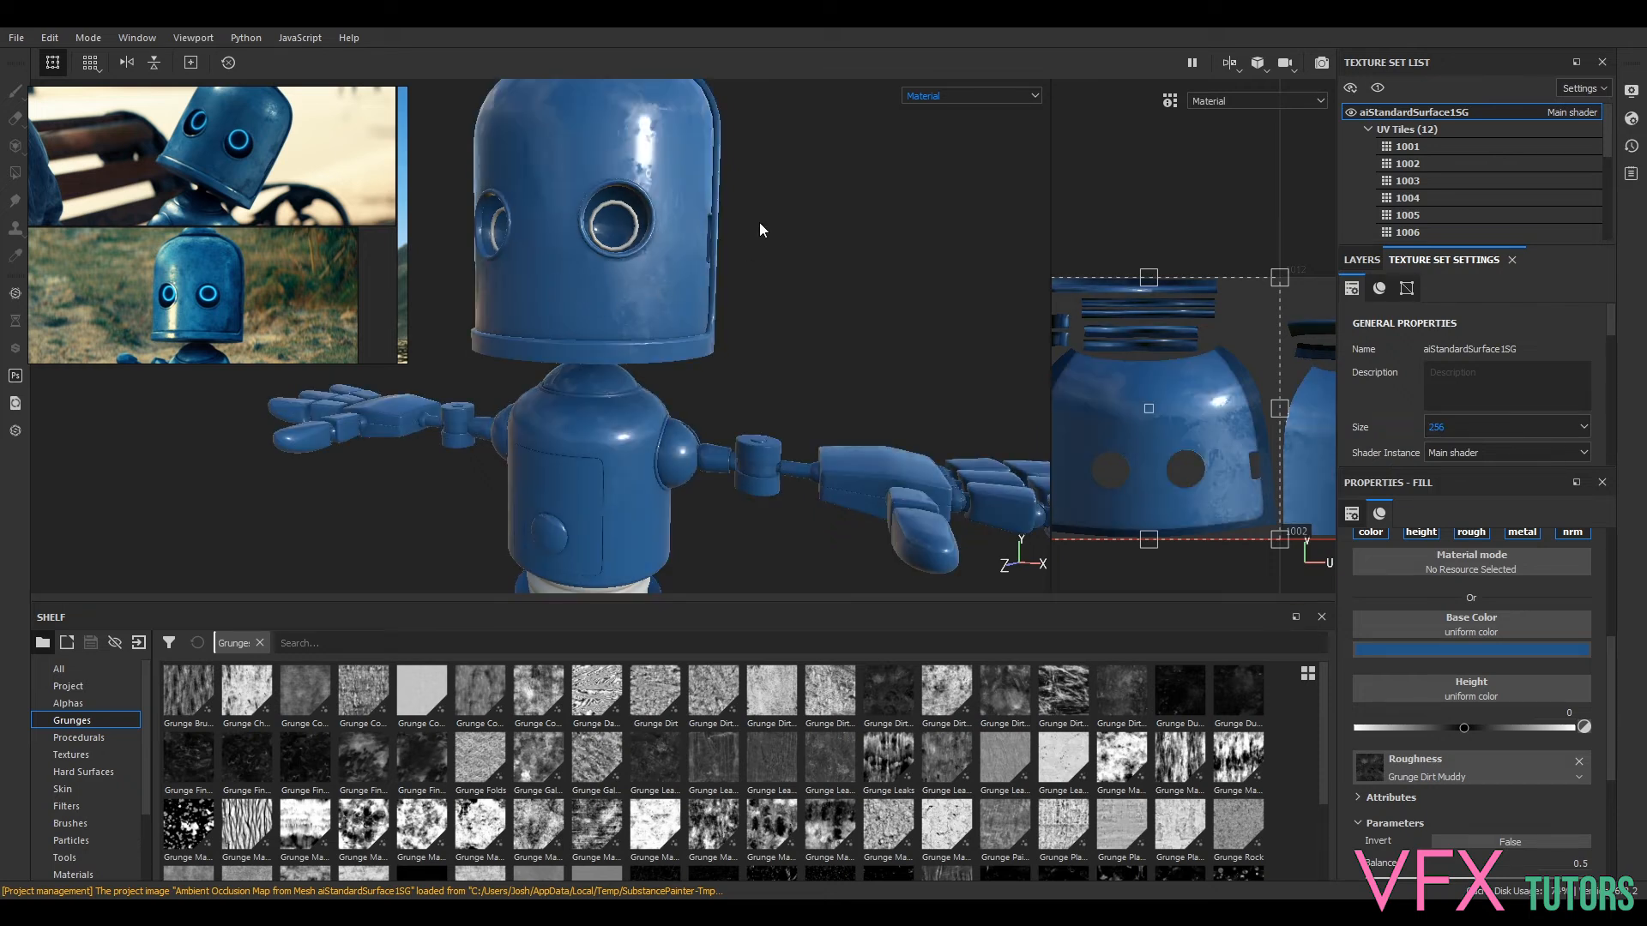
middle_click_drag(727, 165, 731, 277, "alt")
left_click_drag(732, 277, 600, 347, "alt")
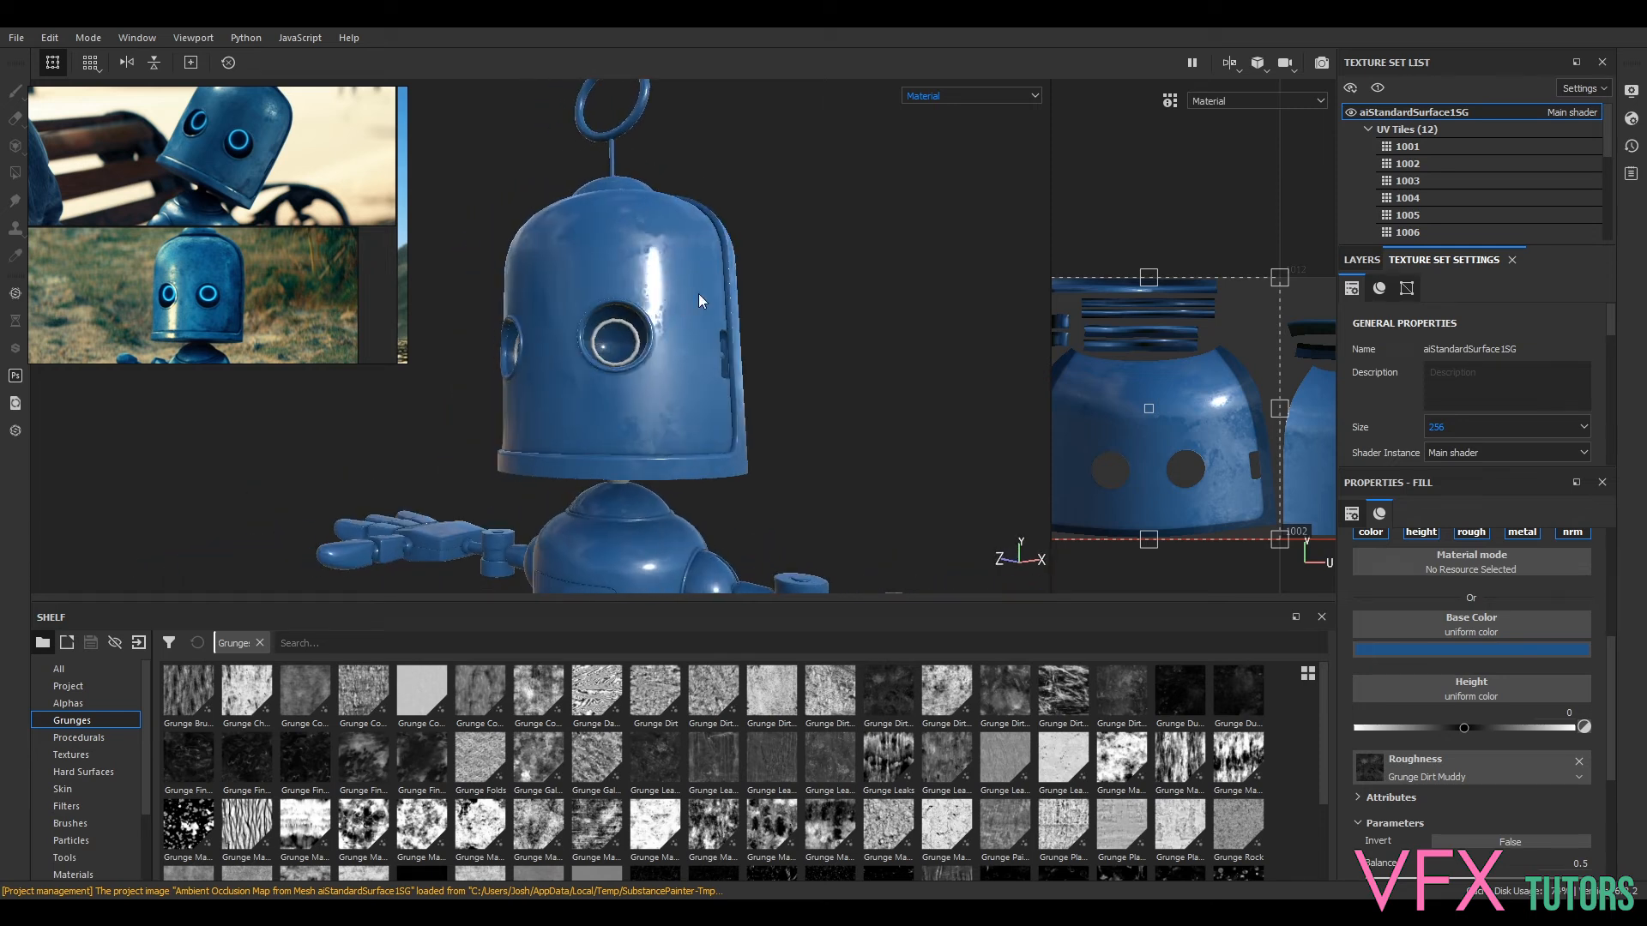
- Match the fill's base color to the reference robot with a blue of hue 0.611, saturation 0.999 and value 0.391
left_click(1494, 652)
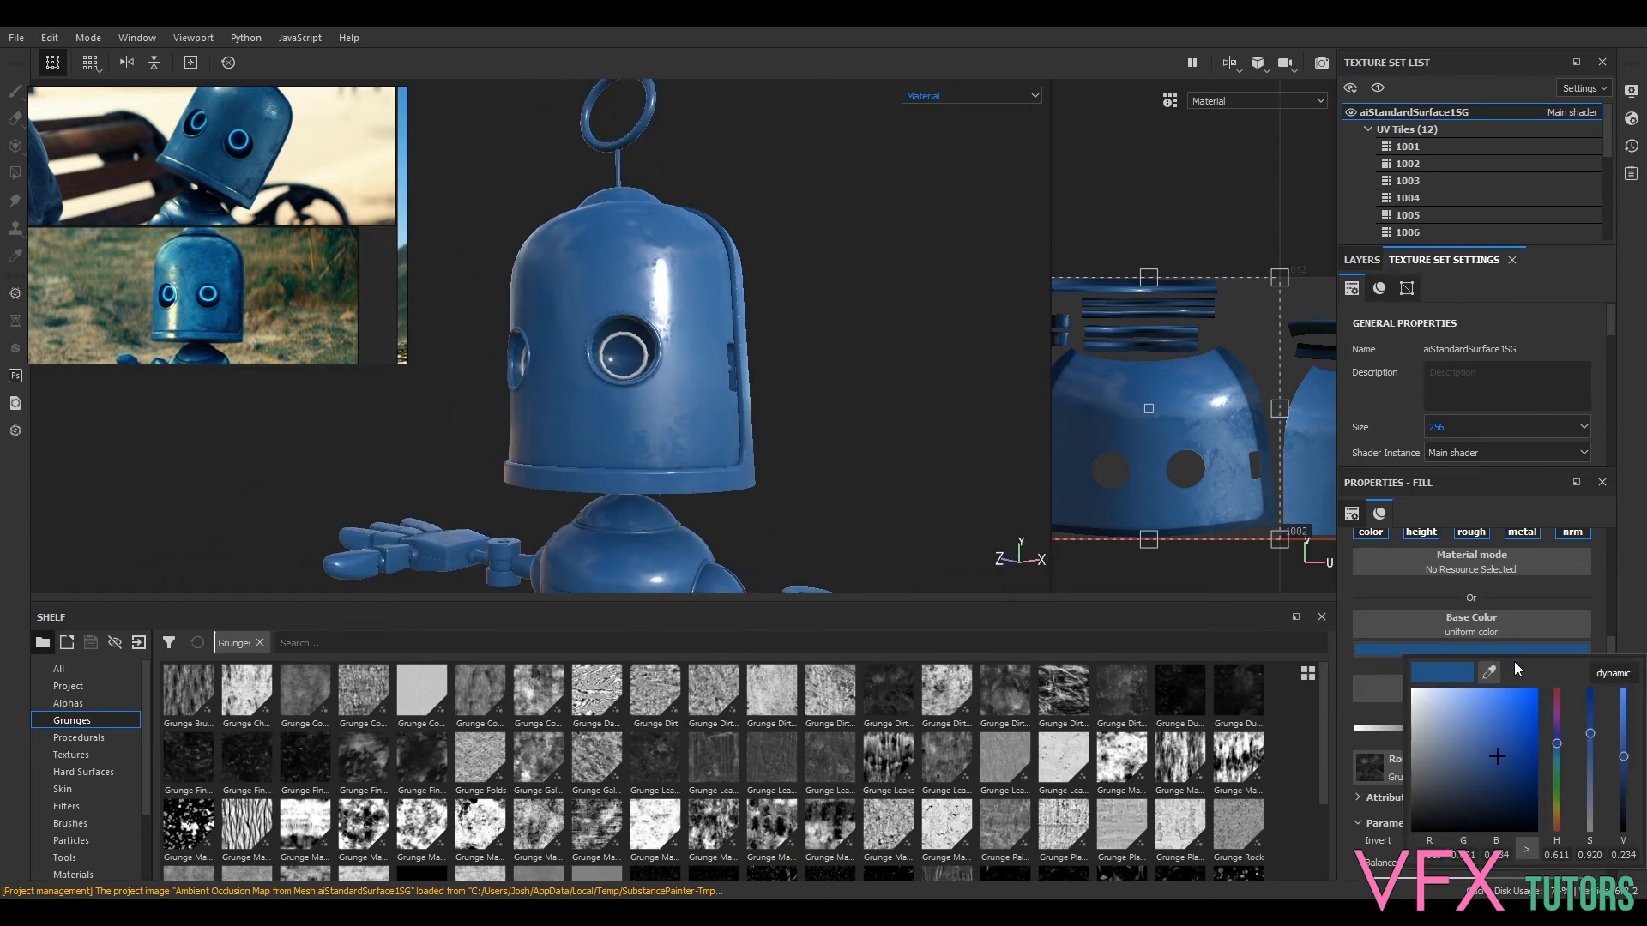
mouse_move(1499, 761)
left_mouse_down()
mouse_move(1492, 738)
mouse_move(1522, 767)
mouse_move(1509, 751)
left_mouse_up()
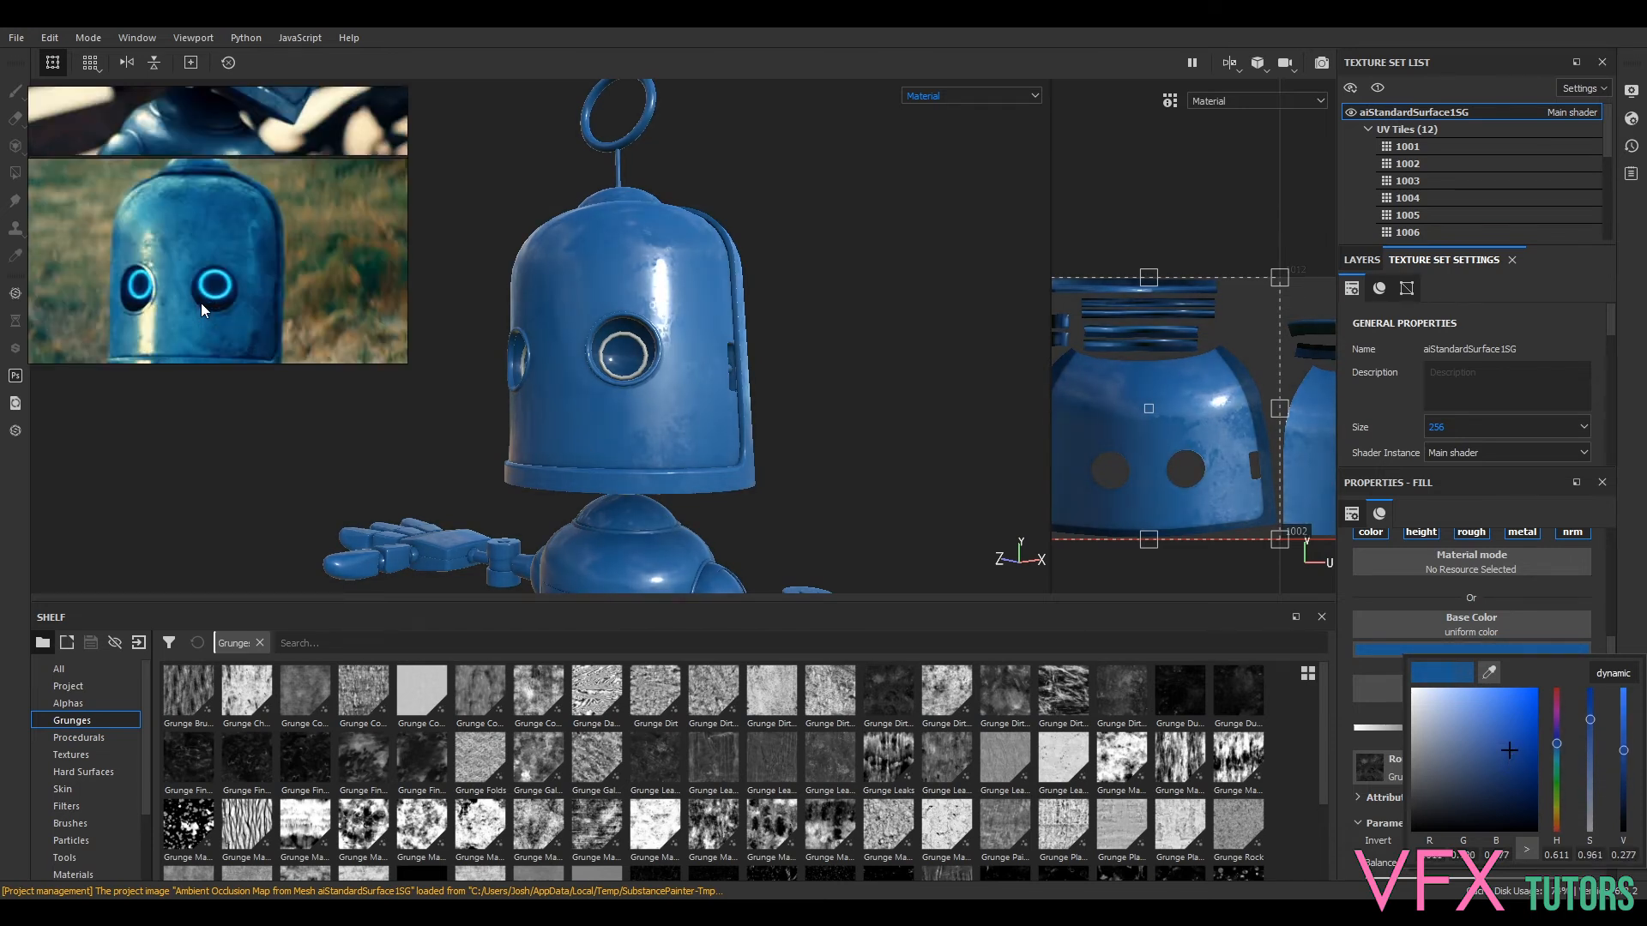
left_click(225, 214)
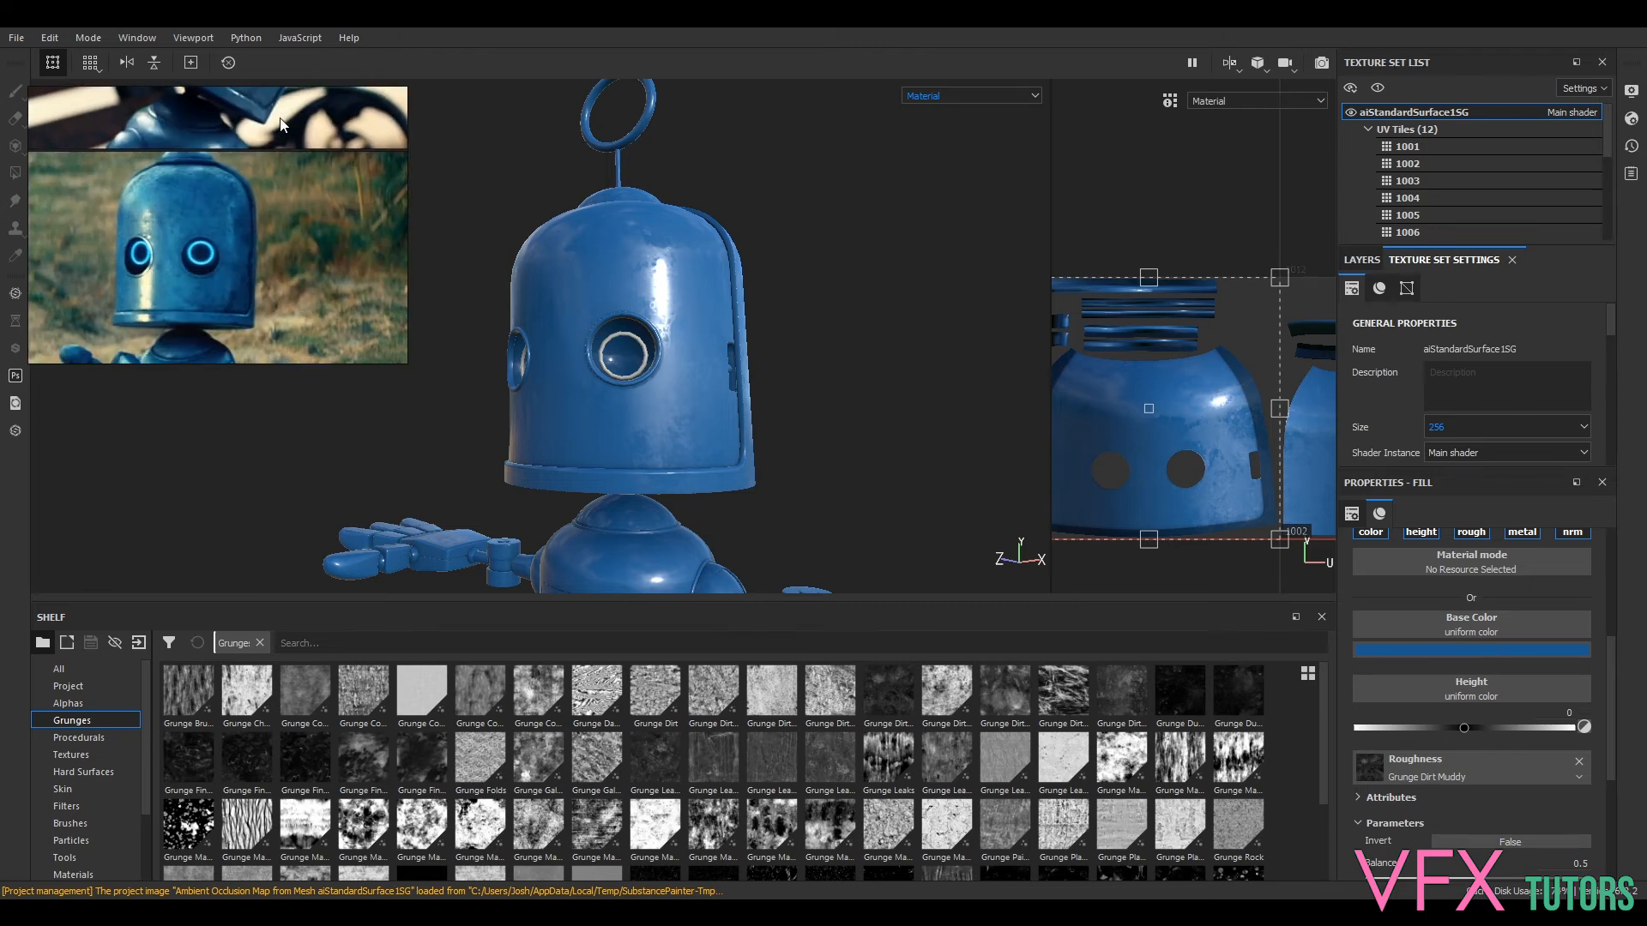
left_click(1523, 650)
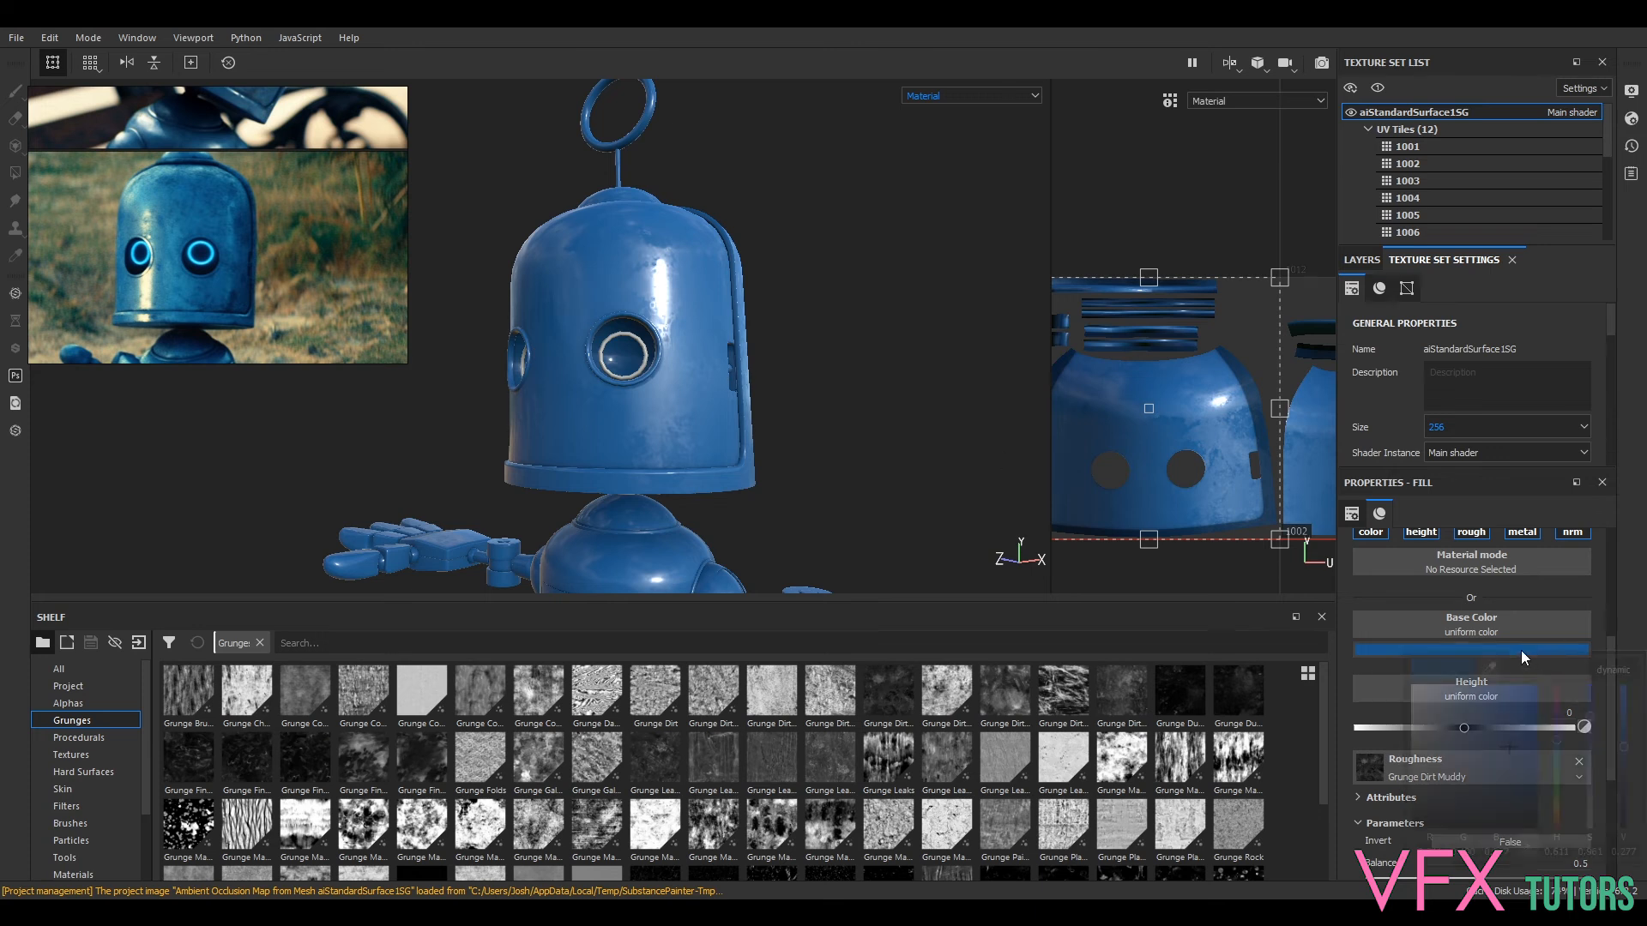
mouse_move(1526, 712)
left_mouse_down()
mouse_move(1514, 755)
mouse_move(1509, 739)
mouse_move(1525, 733)
mouse_move(1530, 755)
mouse_move(1537, 735)
left_mouse_up()
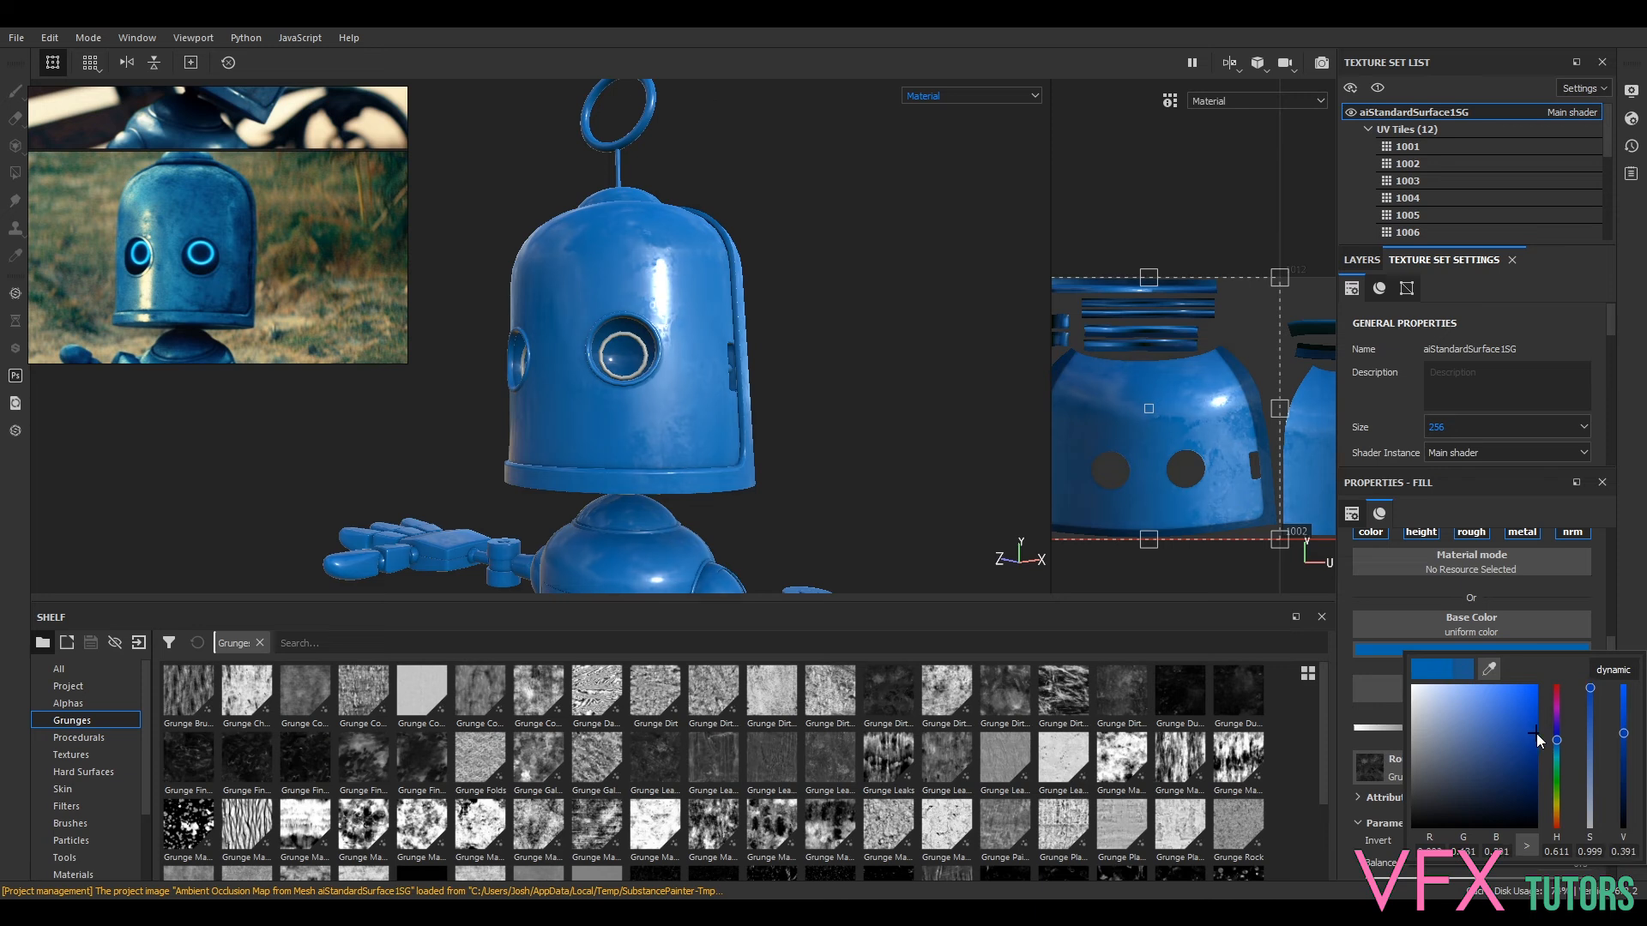
- Examine the blue paint and its reflections on the robot's head, torso and arms from several angles
left_click_drag(970, 405, 909, 317, "alt")
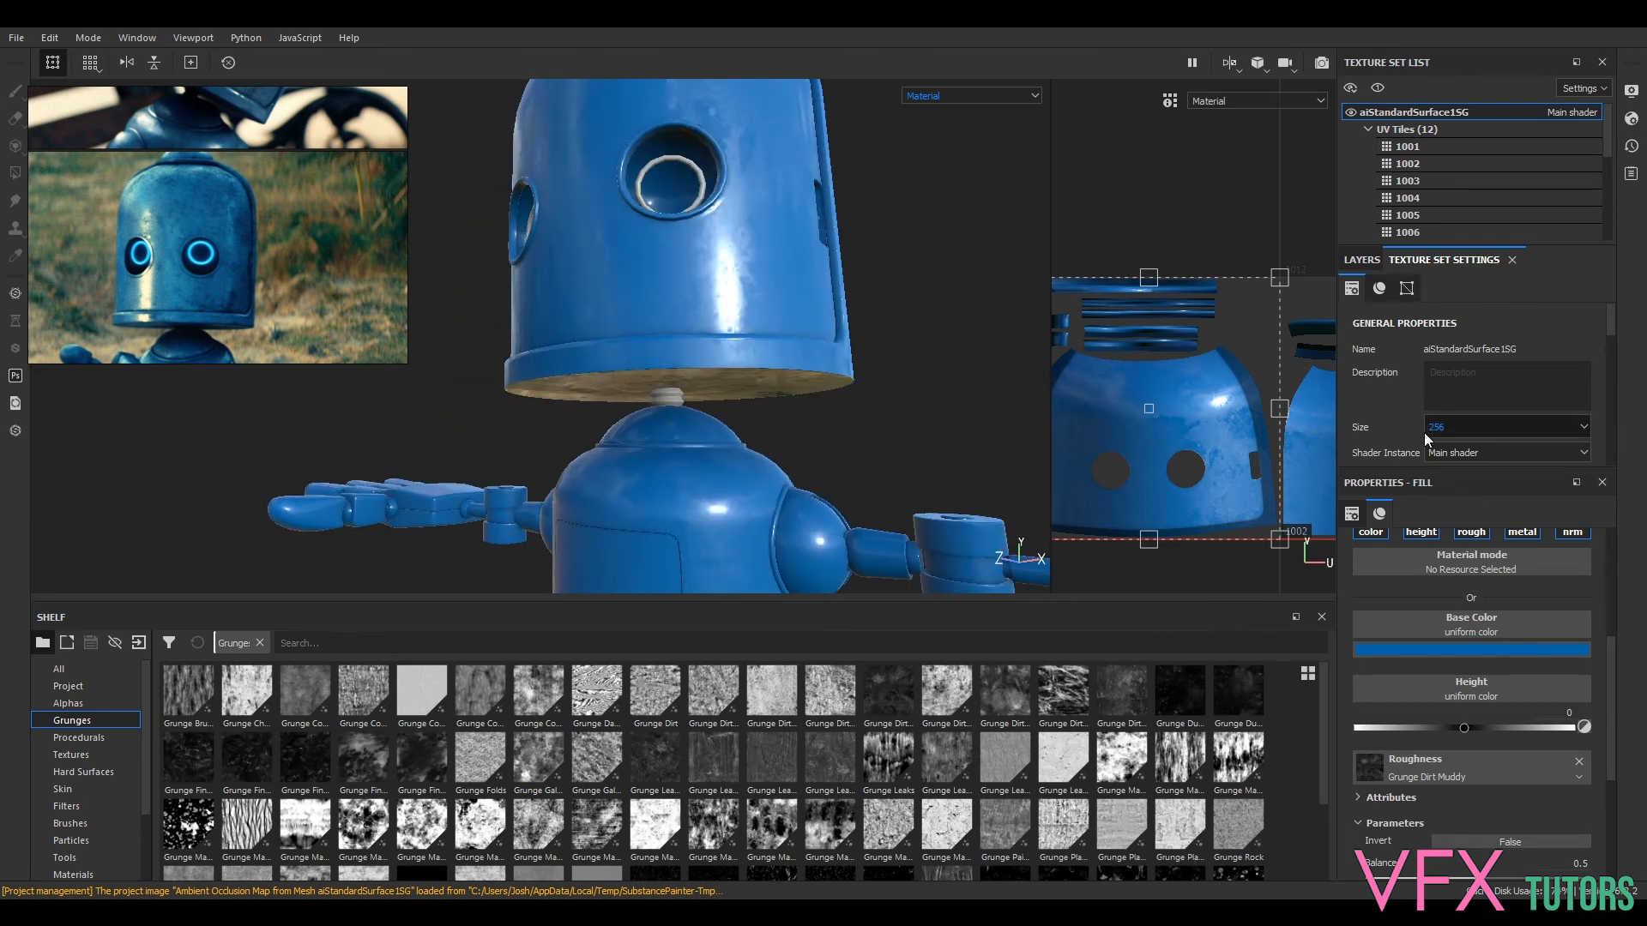
left_click_drag(918, 223, 975, 426, "alt")
middle_click_drag(959, 401, 856, 82, "alt")
scroll(907, 296, "up", 3)
scroll(907, 296, "down", 4)
scroll(859, 283, "down", 2)
left_click_drag(882, 382, 840, 442, "alt")
scroll(773, 181, "down", 2)
middle_click_drag(840, 442, 718, 237, "alt")
scroll(774, 182, "up", 3)
left_click_drag(831, 358, 828, 423, "alt")
key("f")
left_click_drag(697, 399, 825, 476, "alt")
scroll(754, 562, "up", 3)
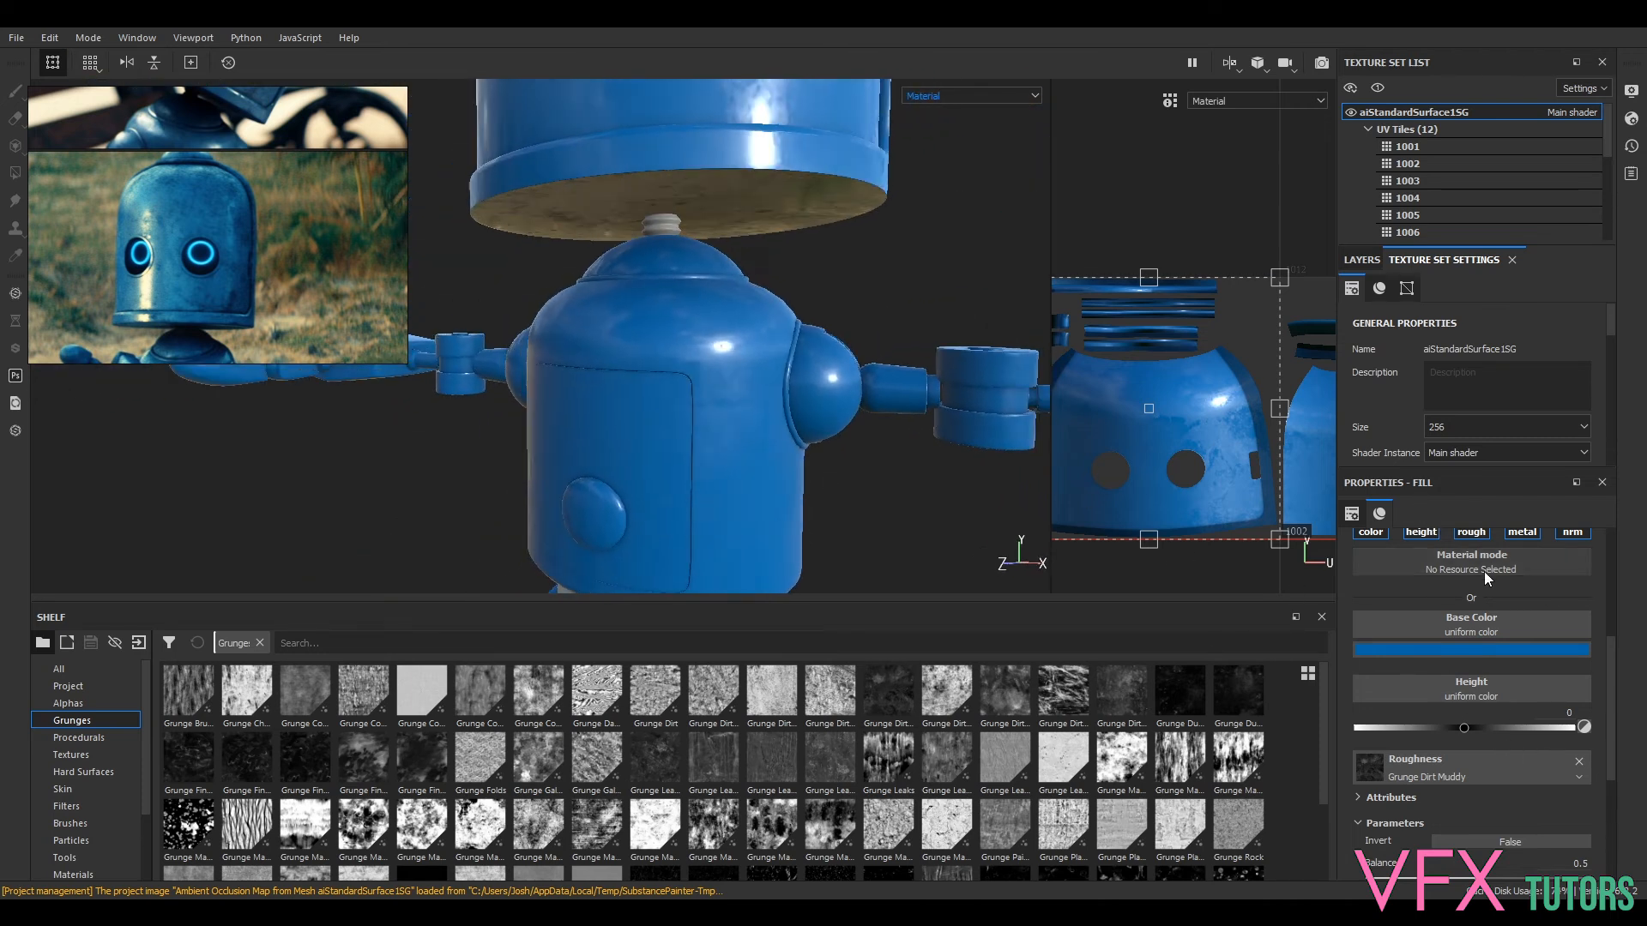
- Add a Levels effect above the fill in the BasePaint layer and set its affected channel to Roughness
scroll(1492, 583, "up", 3)
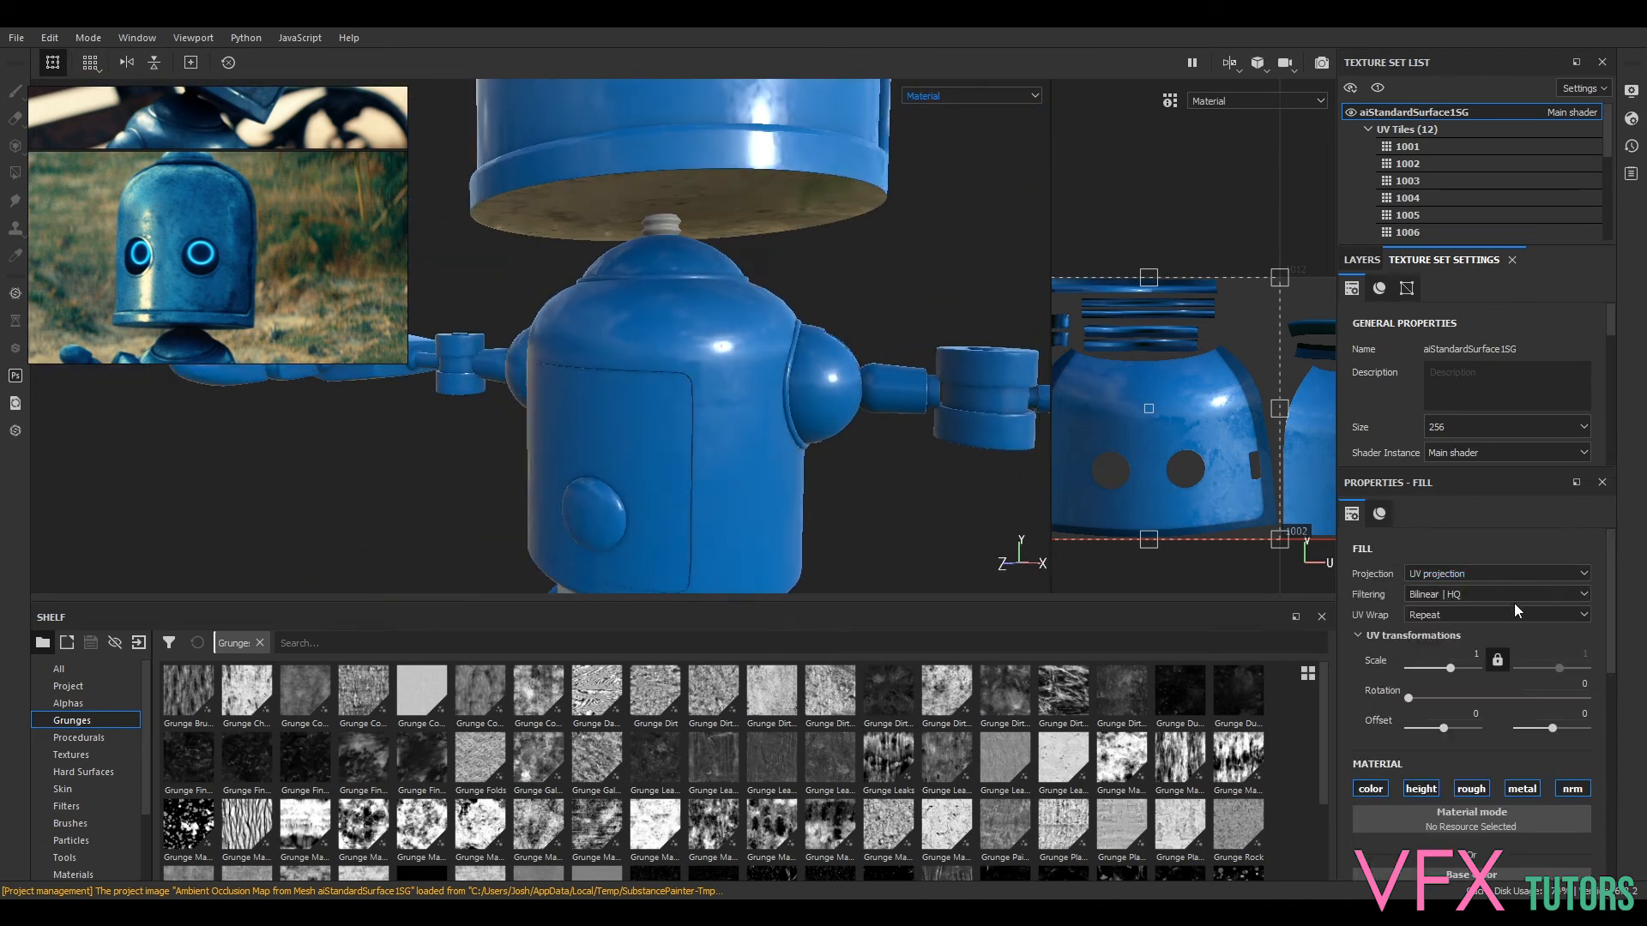
left_click(1363, 260)
right_click(1418, 353)
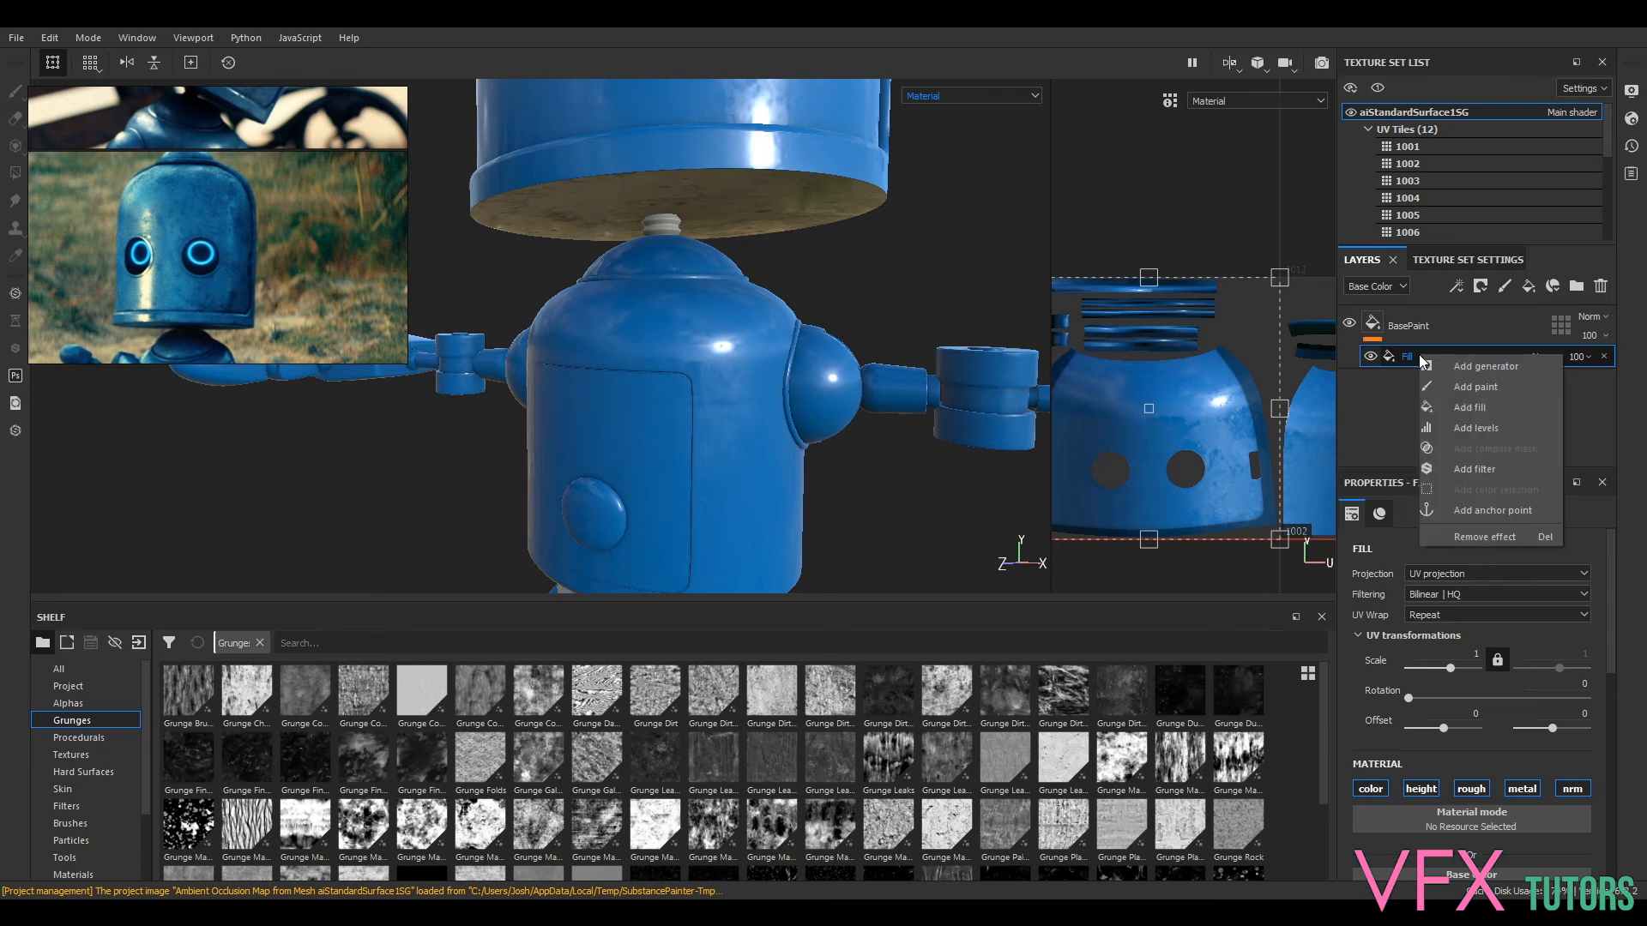
left_click(1494, 430)
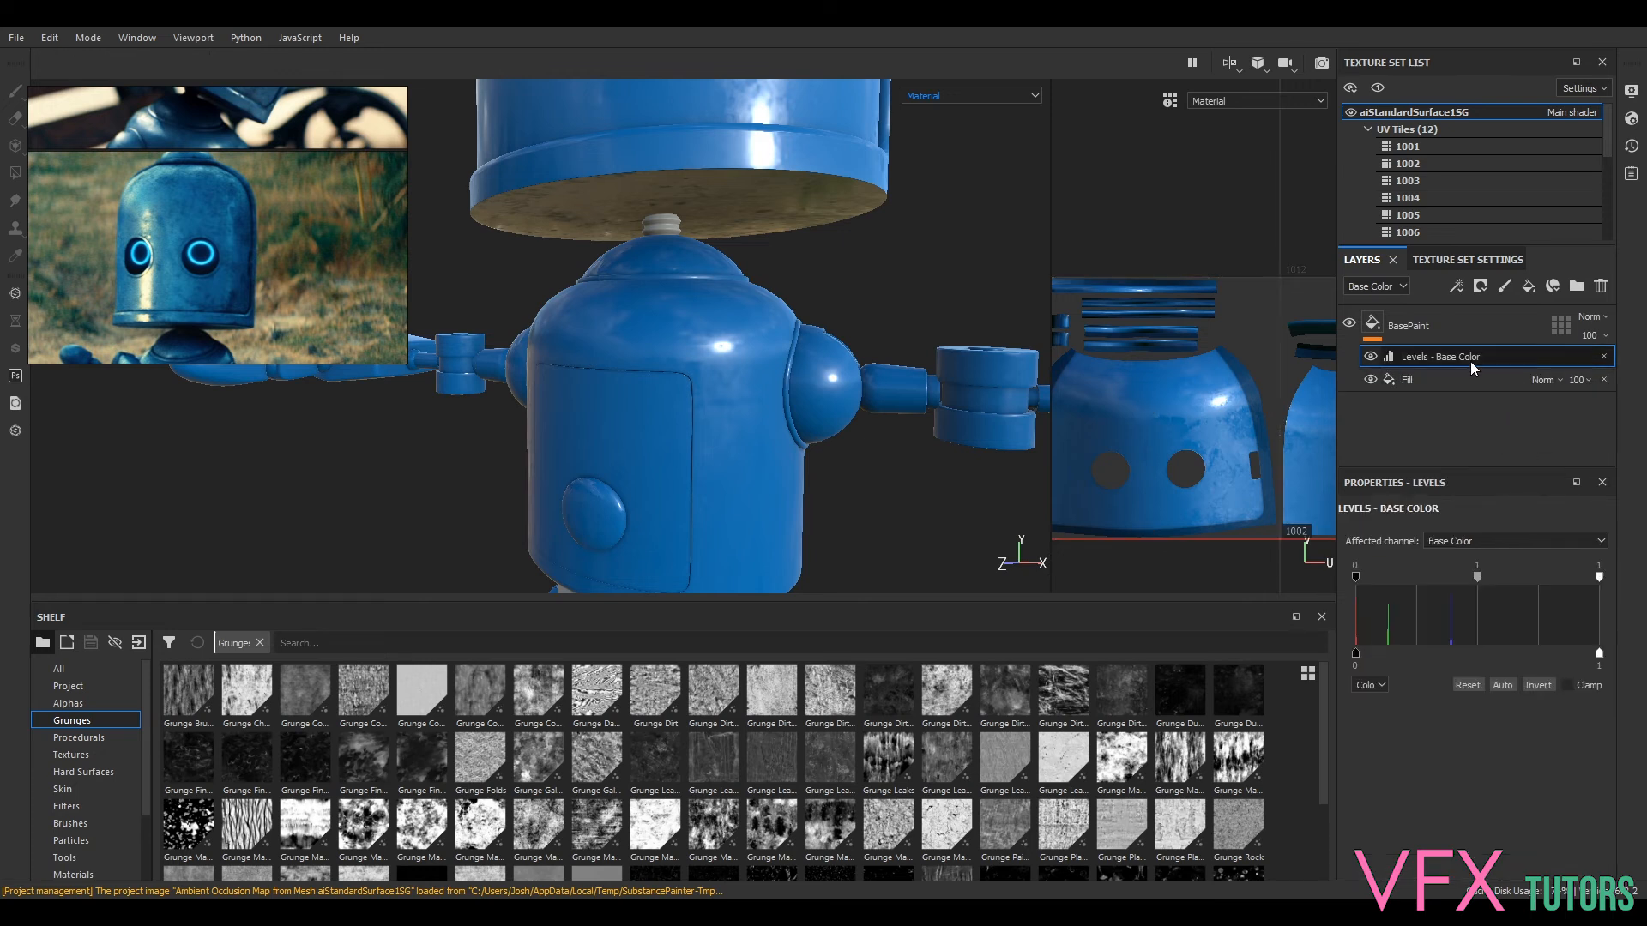
left_click(1448, 542)
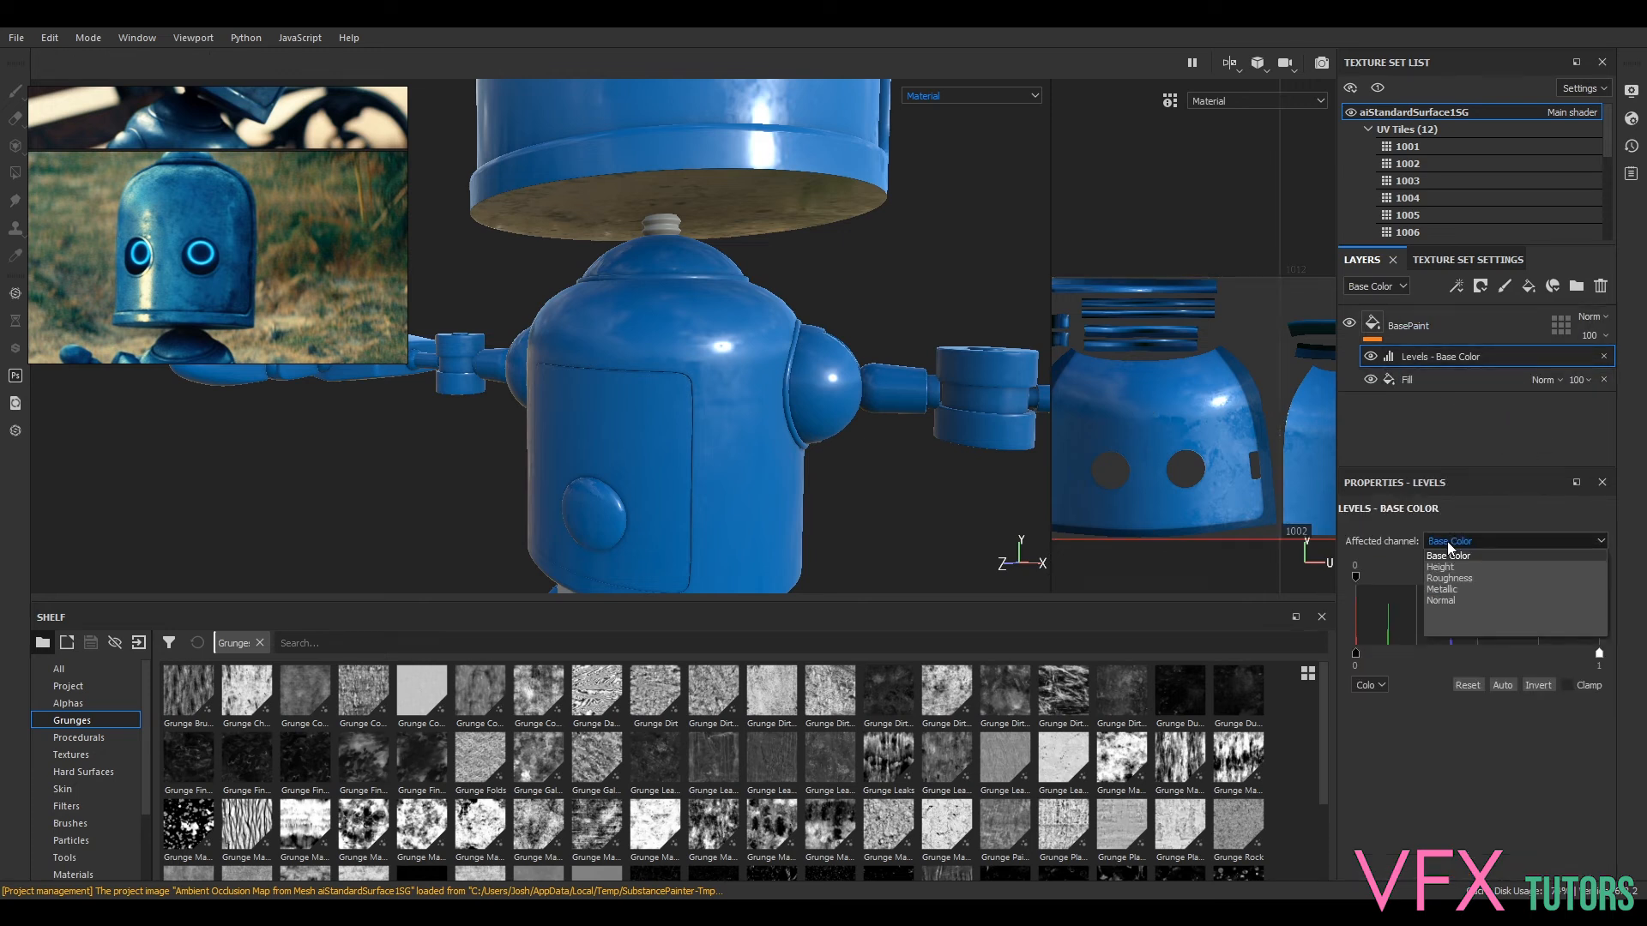
left_click(1483, 579)
- Try different roughness midpoints in the Levels effect, including 1.317, check the head's reflections, and reset the levels
middle_click_drag(922, 191, 934, 553, "alt")
left_click_drag(1475, 576, 1320, 614)
left_click_drag(930, 497, 672, 489, "alt")
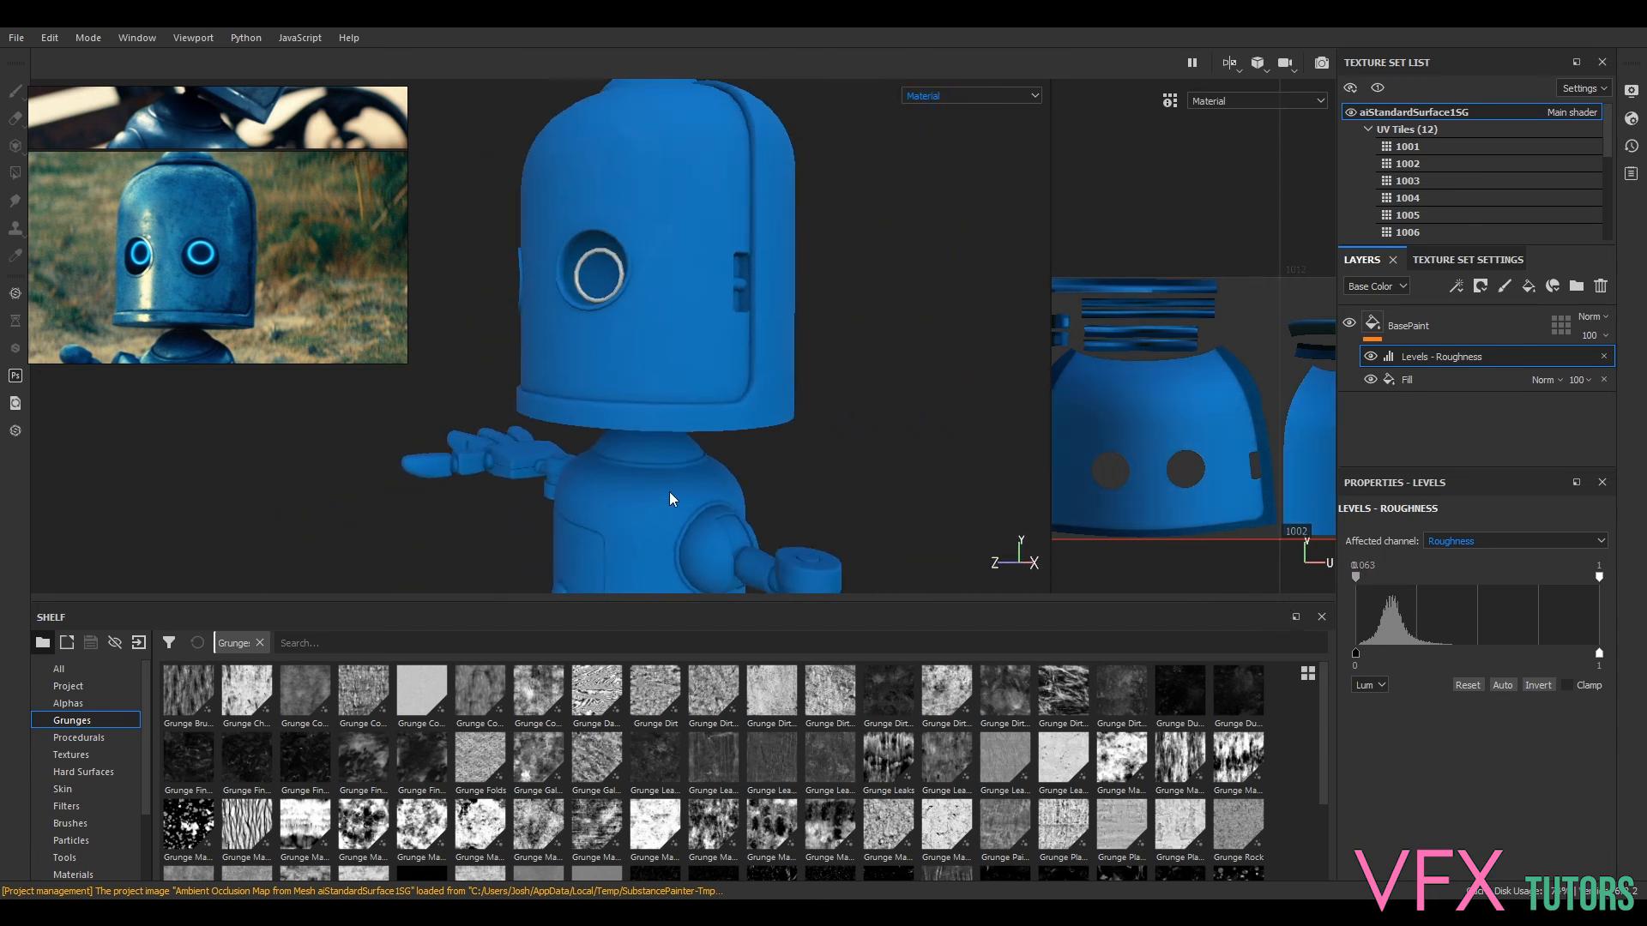
left_click_drag(1360, 574, 1398, 590)
mouse_move(1404, 594)
left_mouse_down()
mouse_move(1497, 610)
mouse_move(1479, 612)
left_mouse_up()
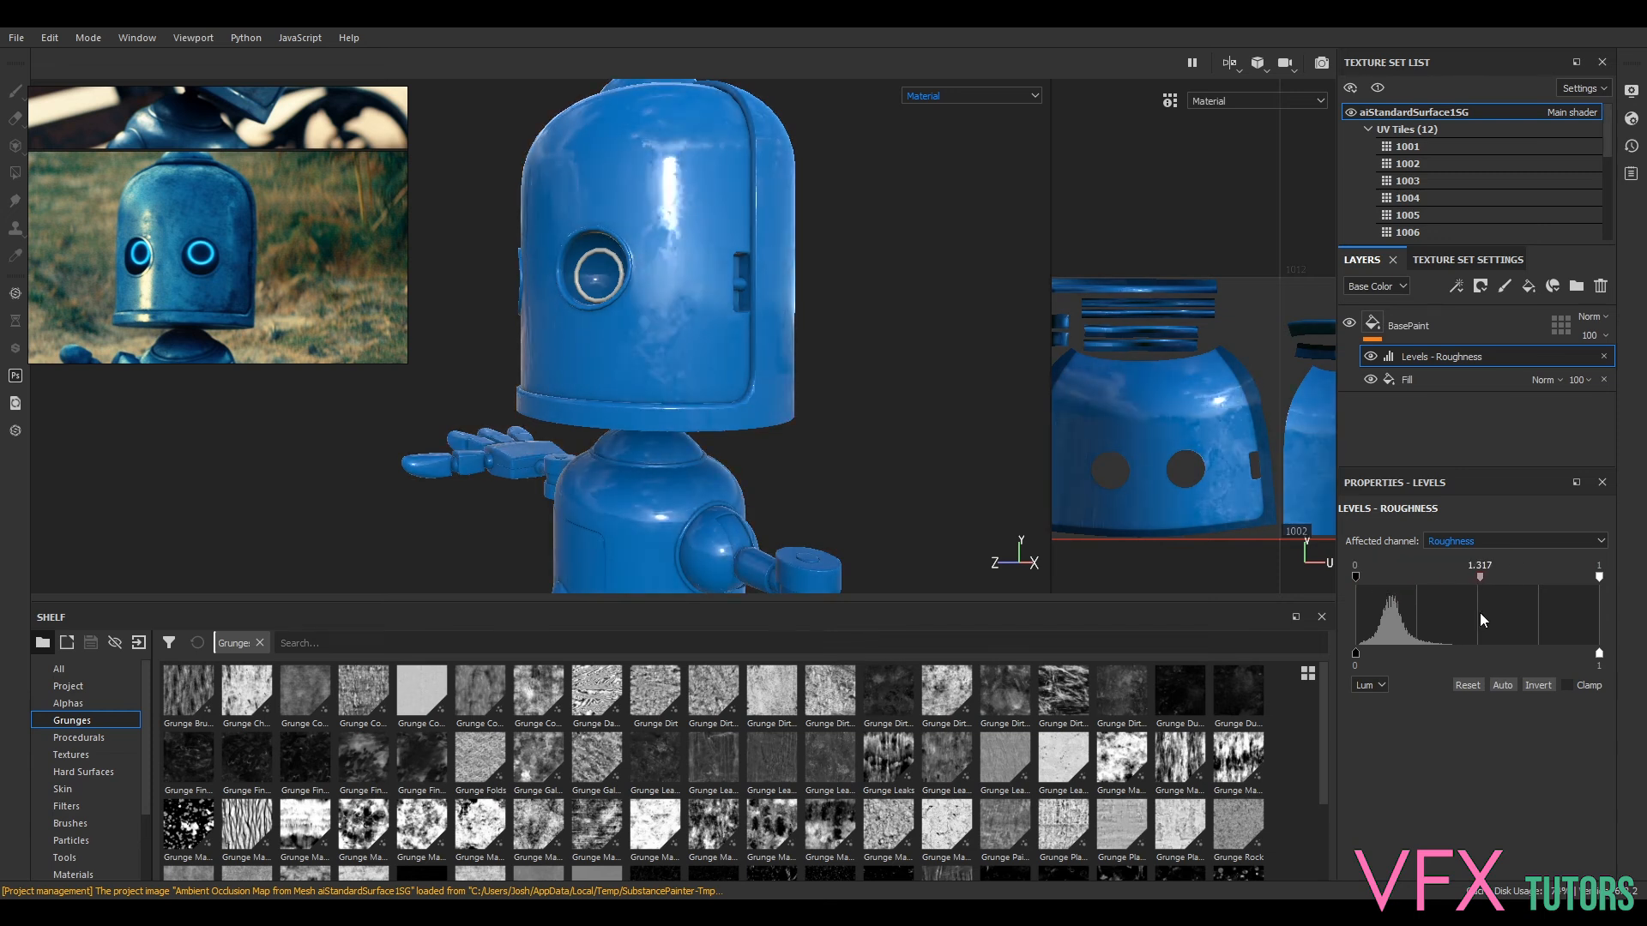
left_click_drag(669, 391, 882, 362, "alt")
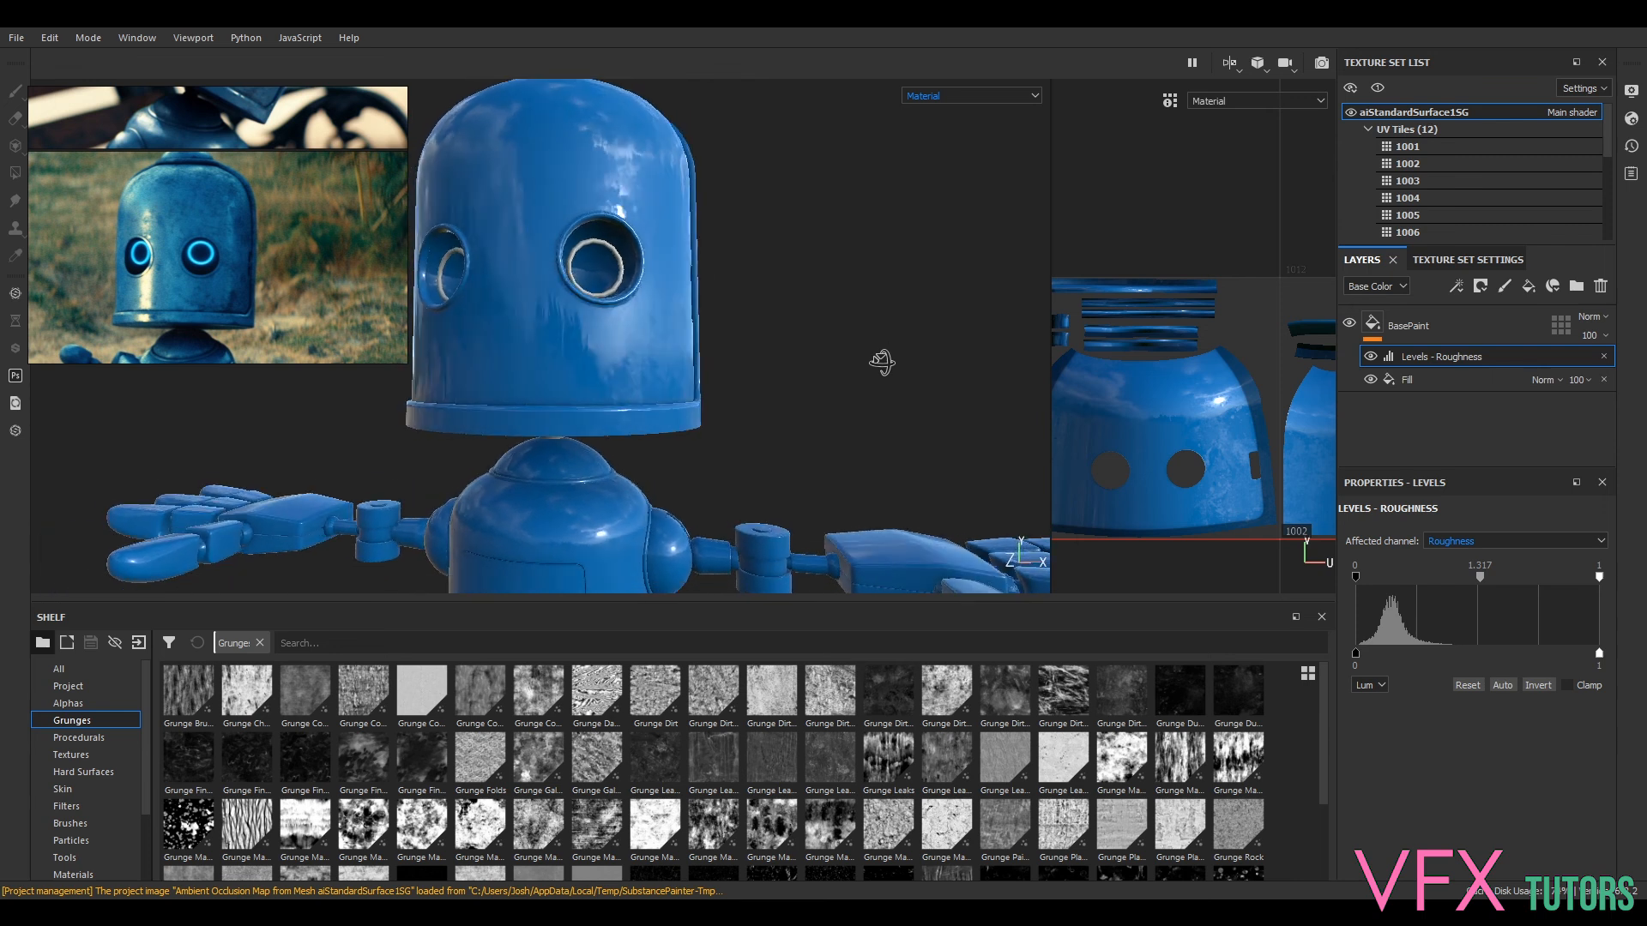
left_click(1472, 685)
- Try inverting the roughness levels with the midpoint at 0.162 and the input white point at 0.386, and reset them
left_click(1542, 686)
left_click_drag(864, 356, 720, 369, "alt")
left_click_drag(1444, 581, 1368, 585)
mouse_move(693, 327)
left_mouse_down("alt")
mouse_move(904, 290)
mouse_move(1000, 320)
mouse_move(621, 325)
mouse_move(674, 316)
mouse_move(594, 309)
mouse_move(683, 324)
left_mouse_up("alt")
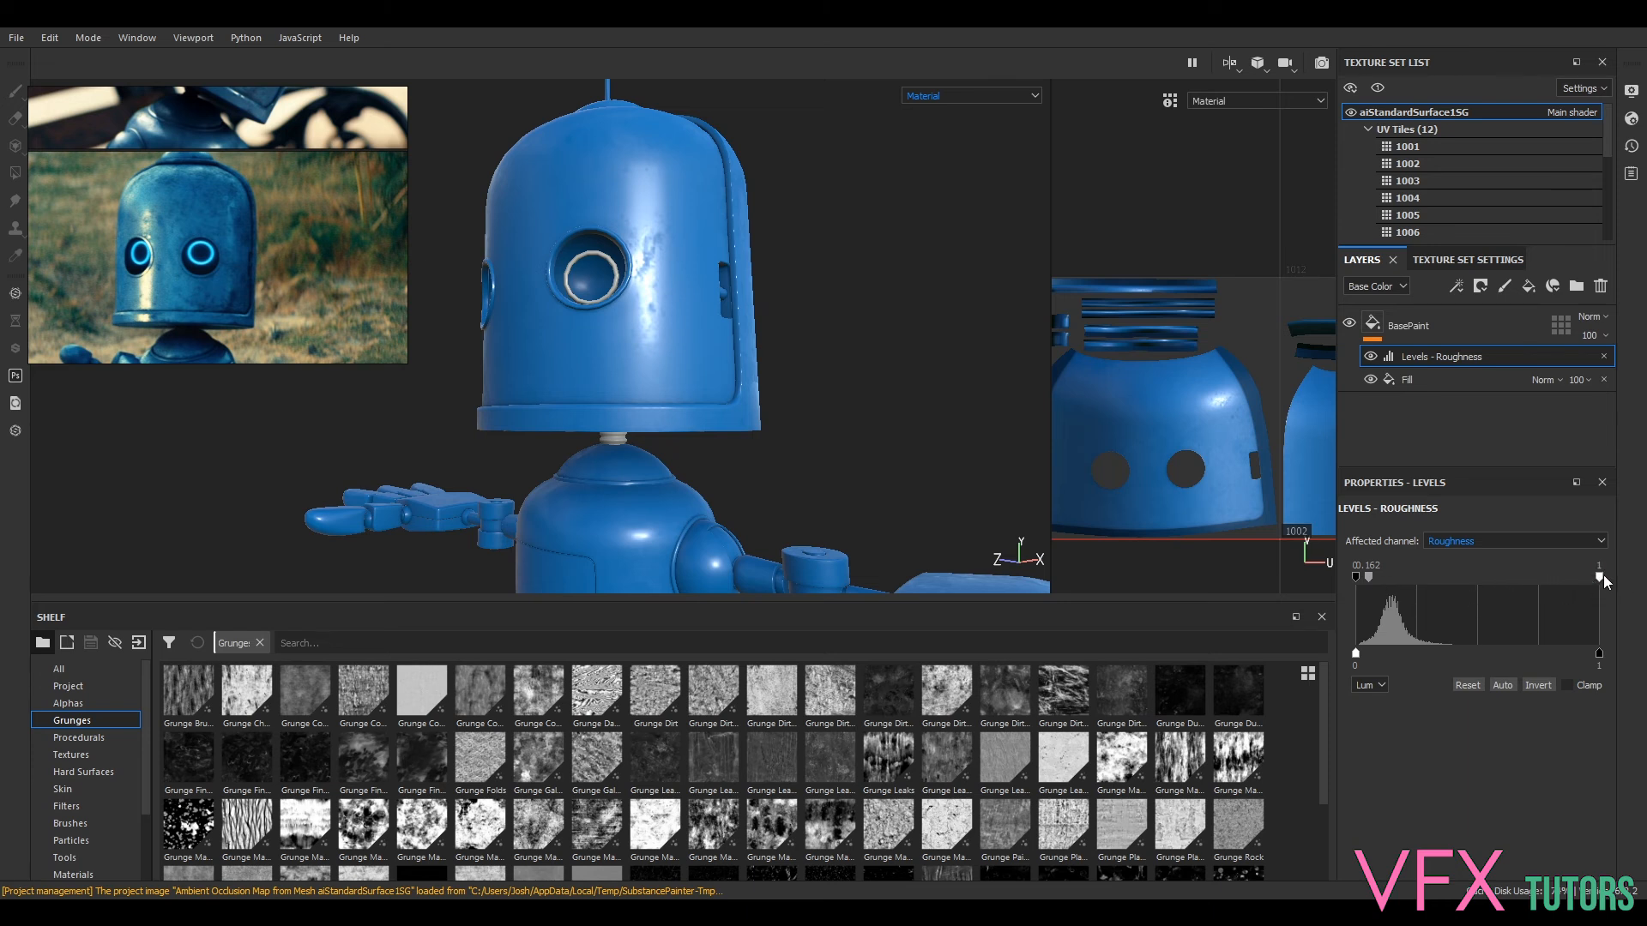
left_click_drag(1437, 580, 1437, 579)
left_click_drag(789, 312, 1016, 316, "alt")
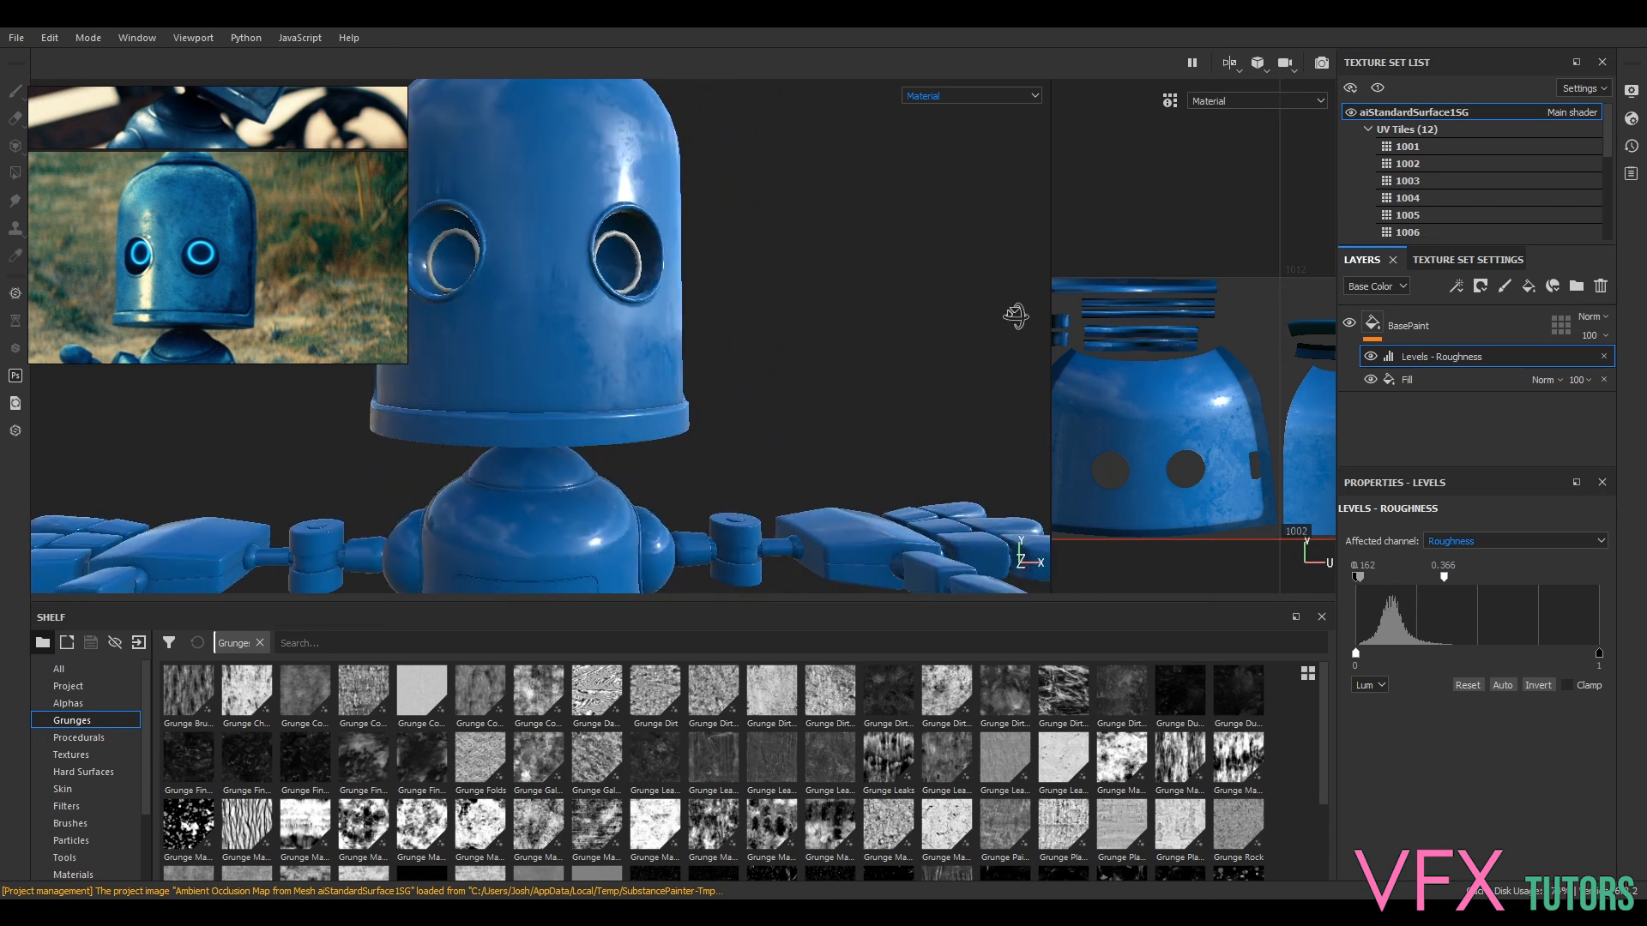
left_click(1467, 685)
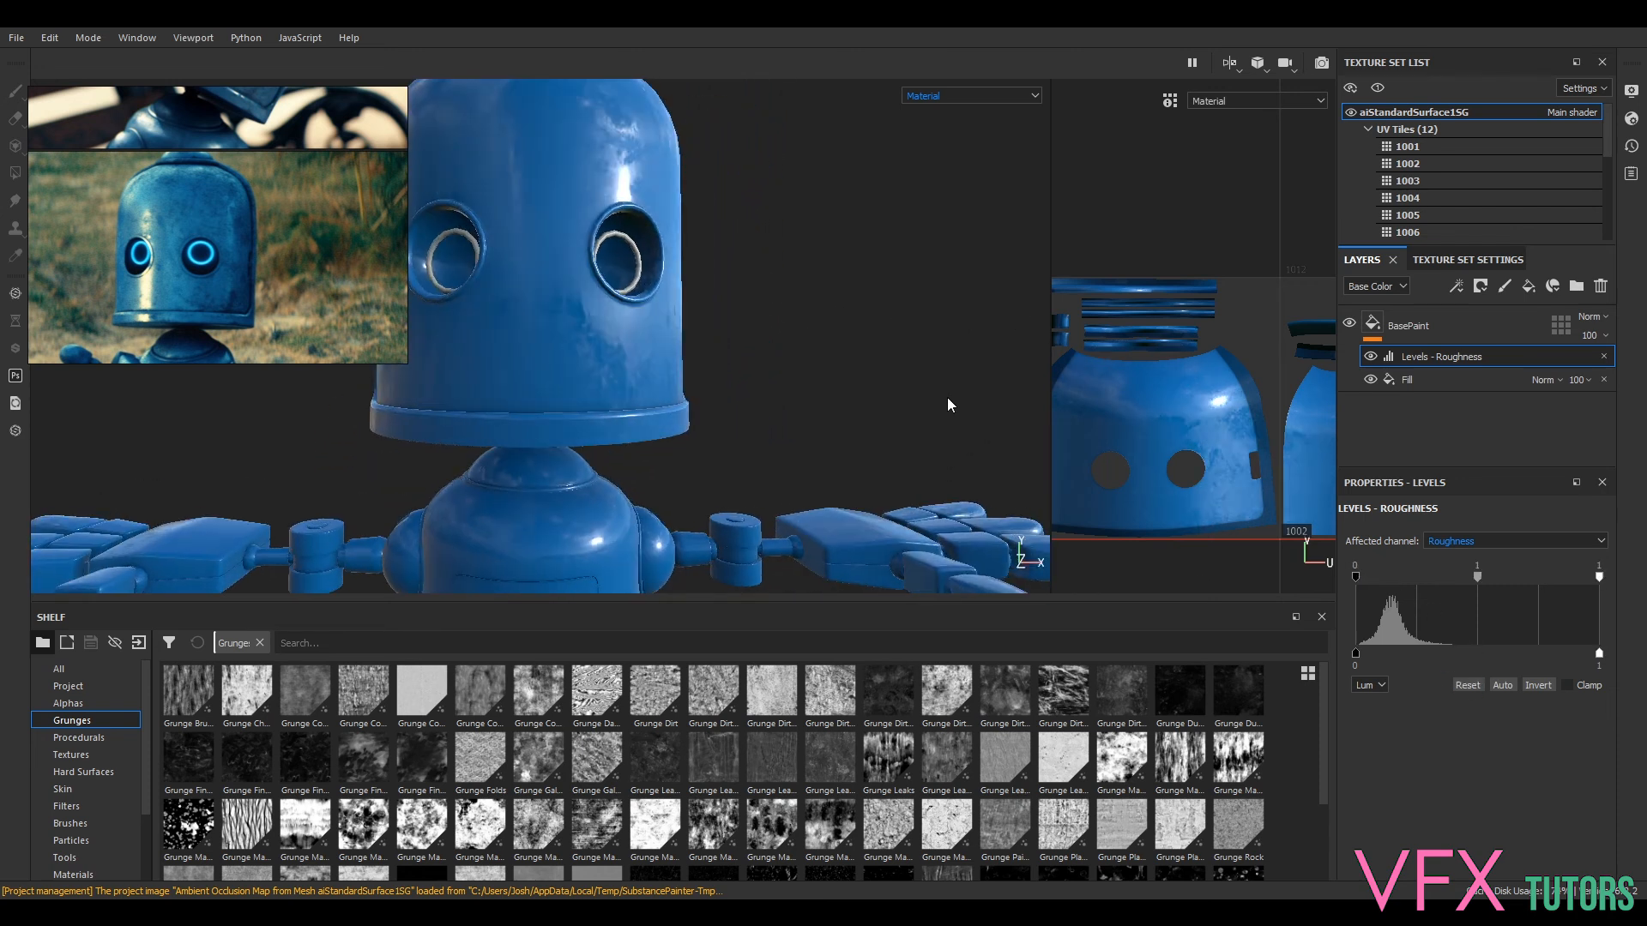
- Compare the default and inverted roughness levels on the robot's head, and reset the levels
left_click_drag(948, 404, 967, 487, "alt")
left_click(1540, 683)
left_click_drag(809, 291, 767, 262, "alt")
left_click(1467, 685)
left_click_drag(849, 331, 915, 406, "alt")
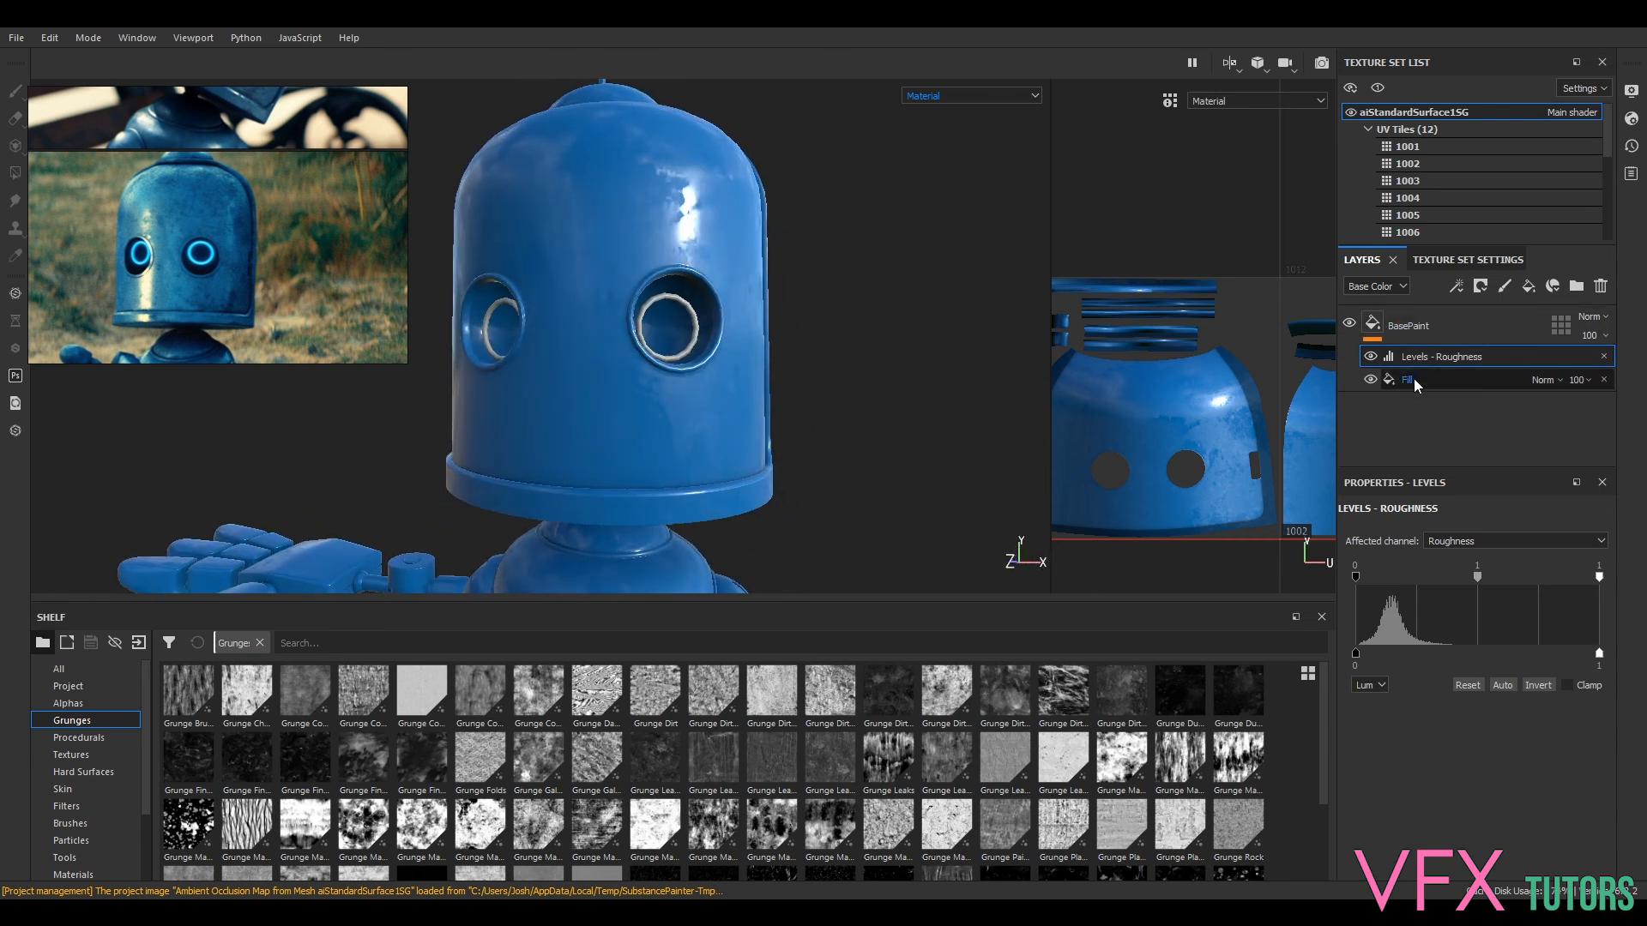
- Select the fill effect, inspect its grunge on the torso, and set its projection to Tri-planar projection
left_click(1413, 378)
left_click_drag(884, 514, 976, 367, "alt")
scroll(974, 367, "up", 3)
middle_click_drag(974, 367, 927, 268, "alt")
left_click_drag(926, 268, 614, 442, "alt")
scroll(614, 442, "up", 2)
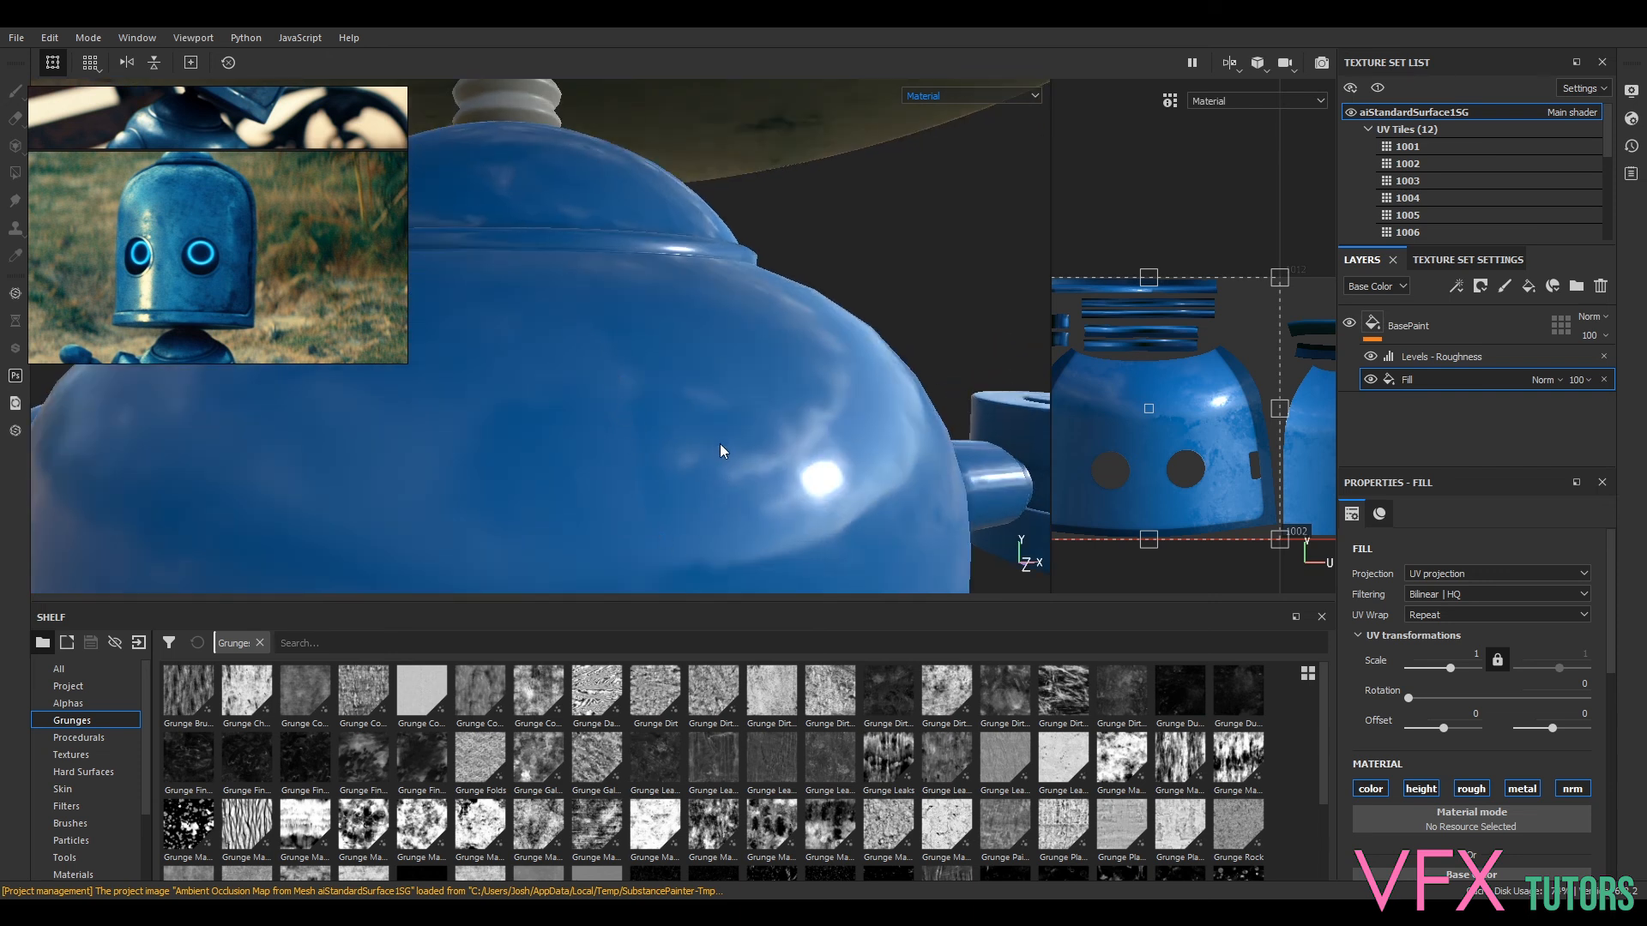
scroll(719, 445, "down", 2)
left_click(1464, 572)
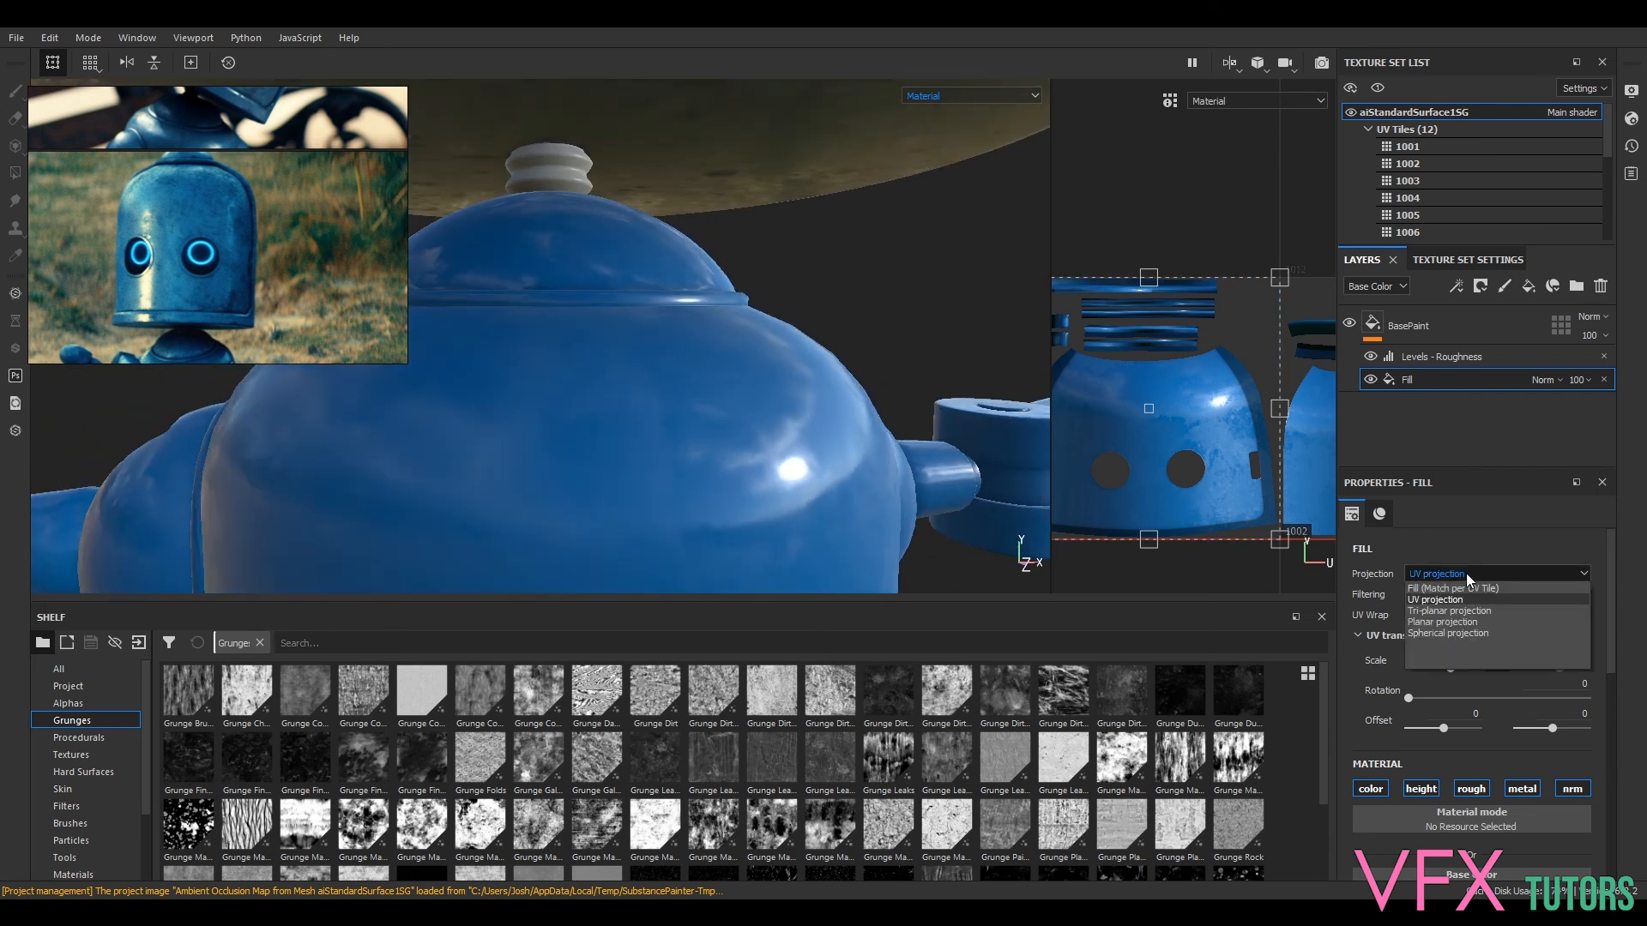
left_click(1449, 611)
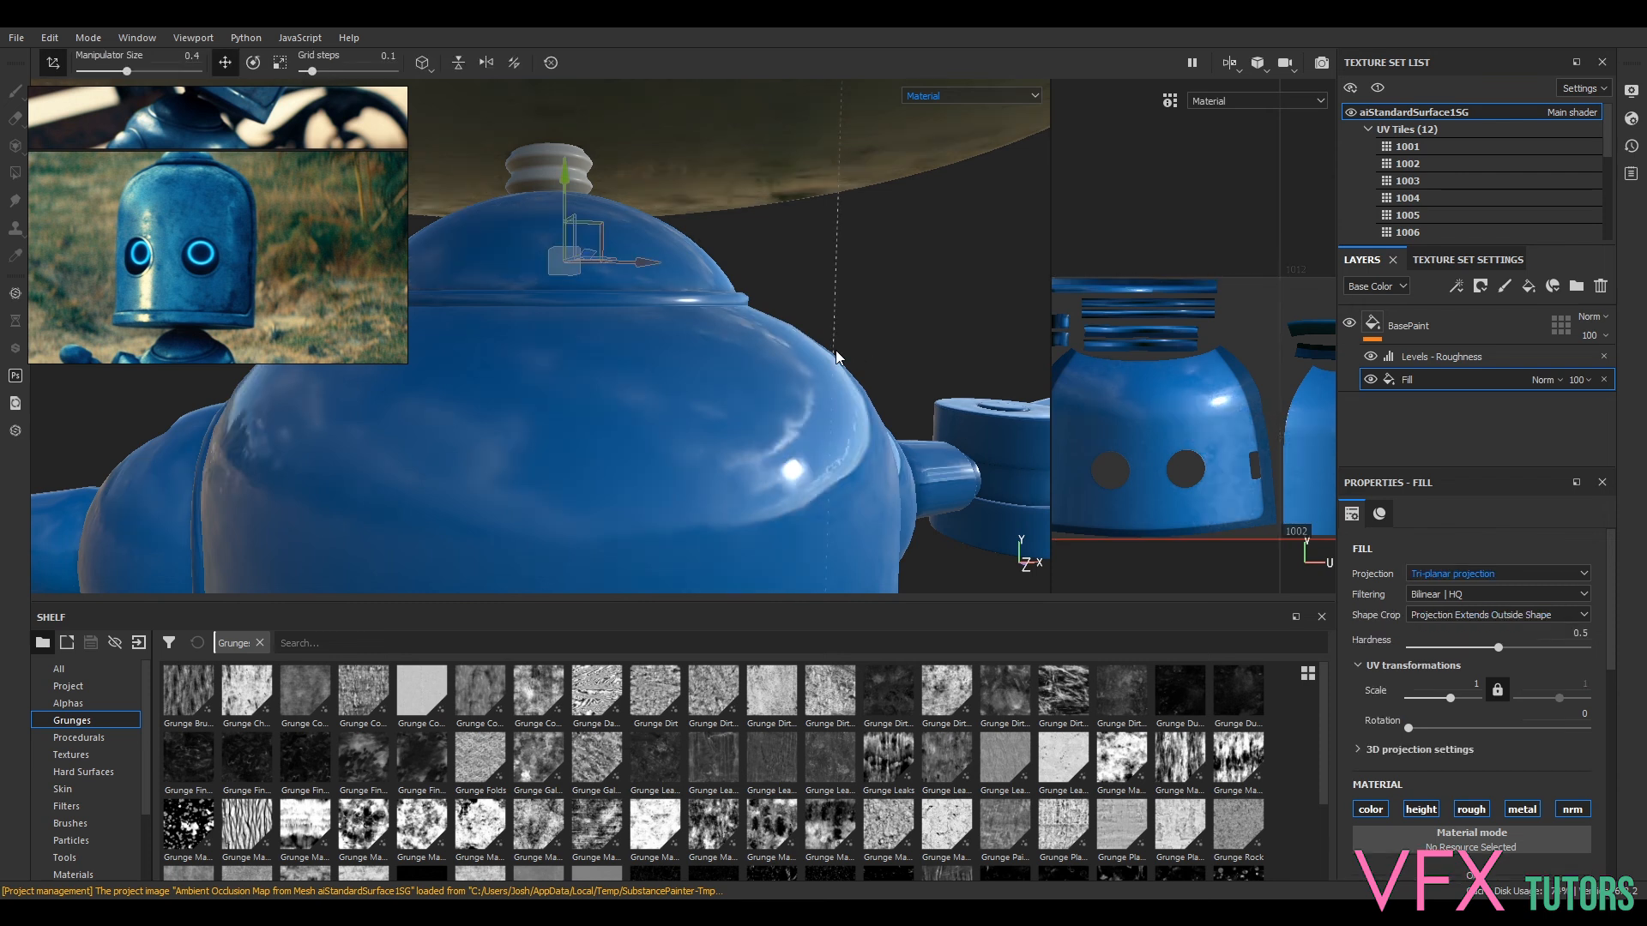
left_click_drag(746, 459, 935, 433, "alt")
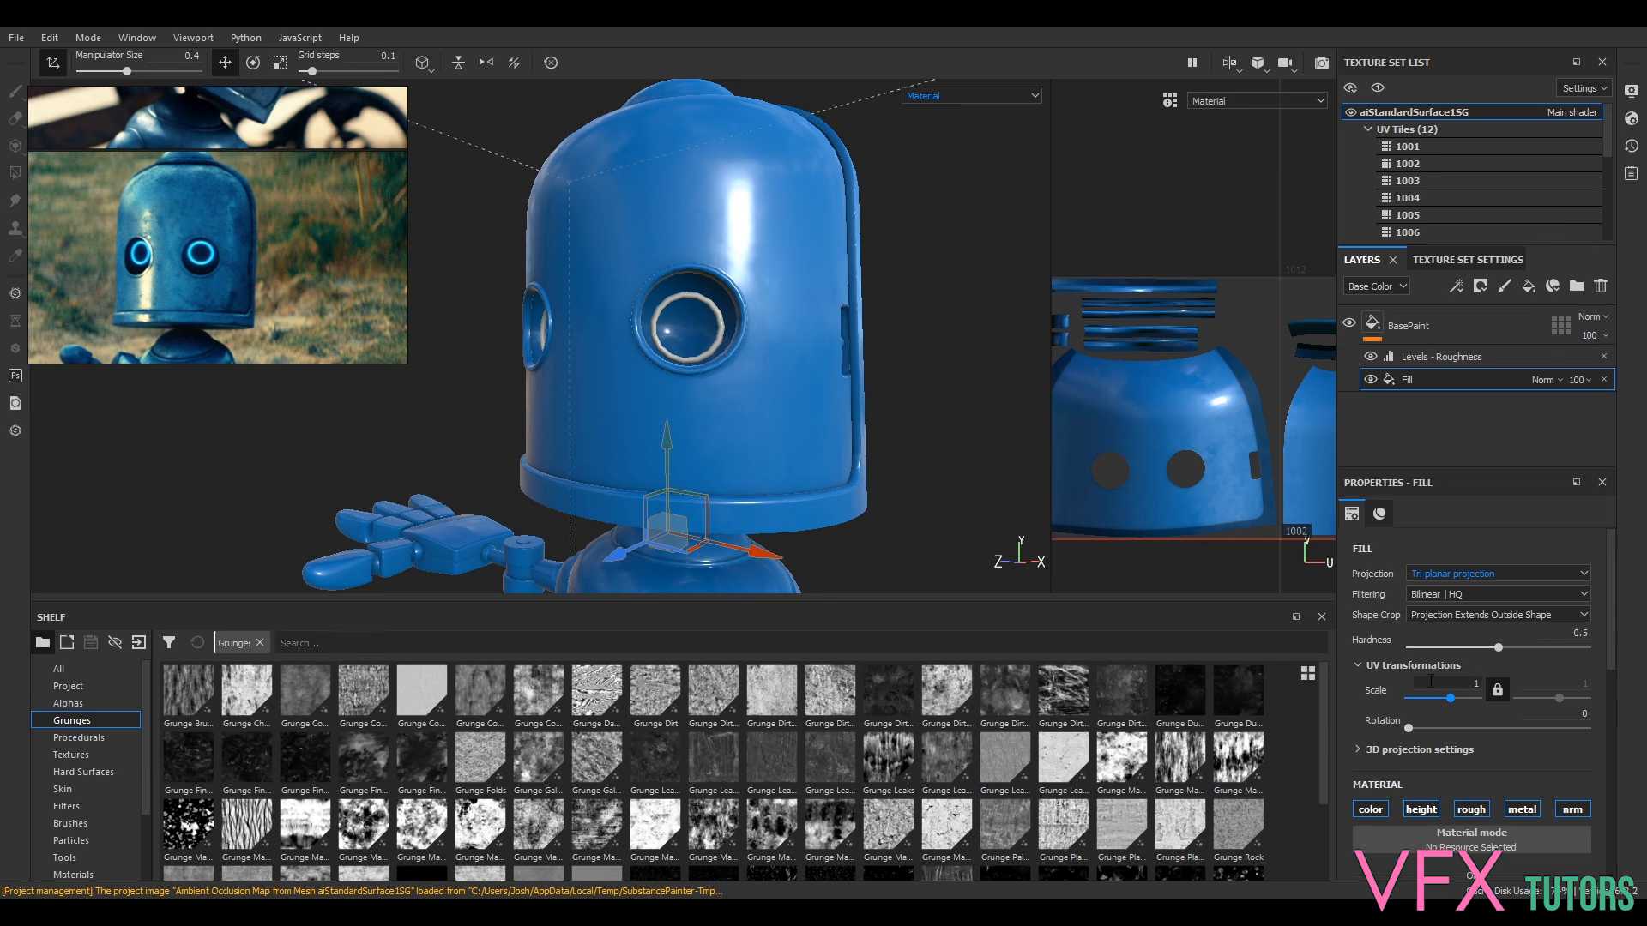
- Set the fill's tri-planar UV scale to 7.73 and check the grunge up close on the robot's head
left_click_drag(1456, 707, 1465, 707)
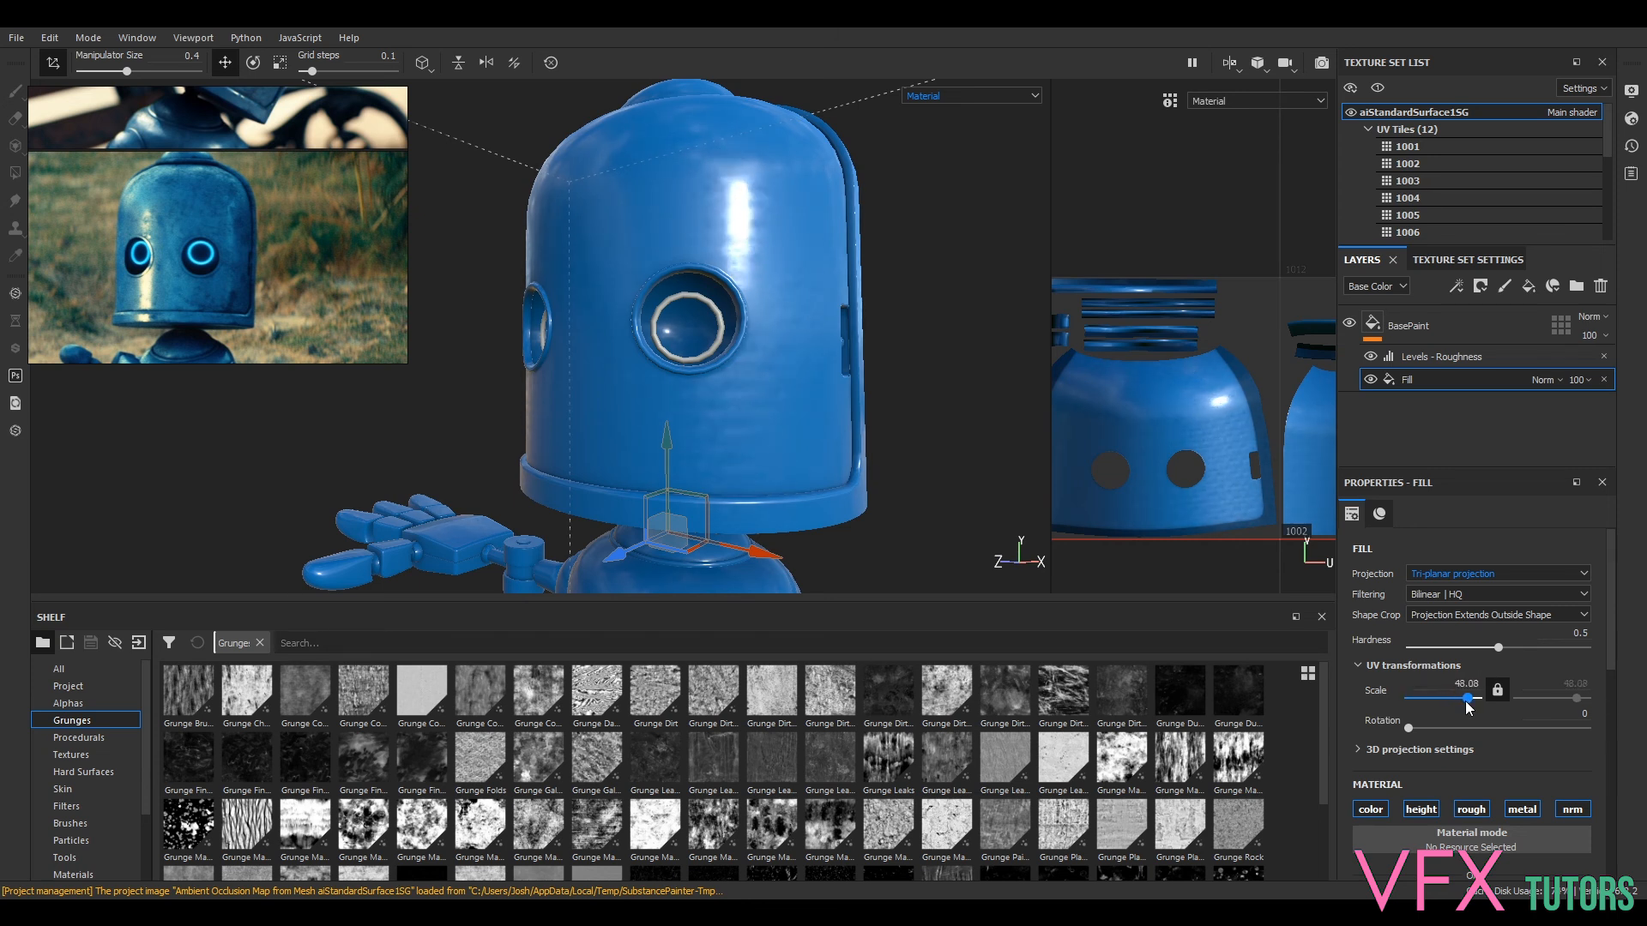
left_click_drag(1466, 706, 1460, 702)
left_click_drag(948, 462, 993, 485, "alt")
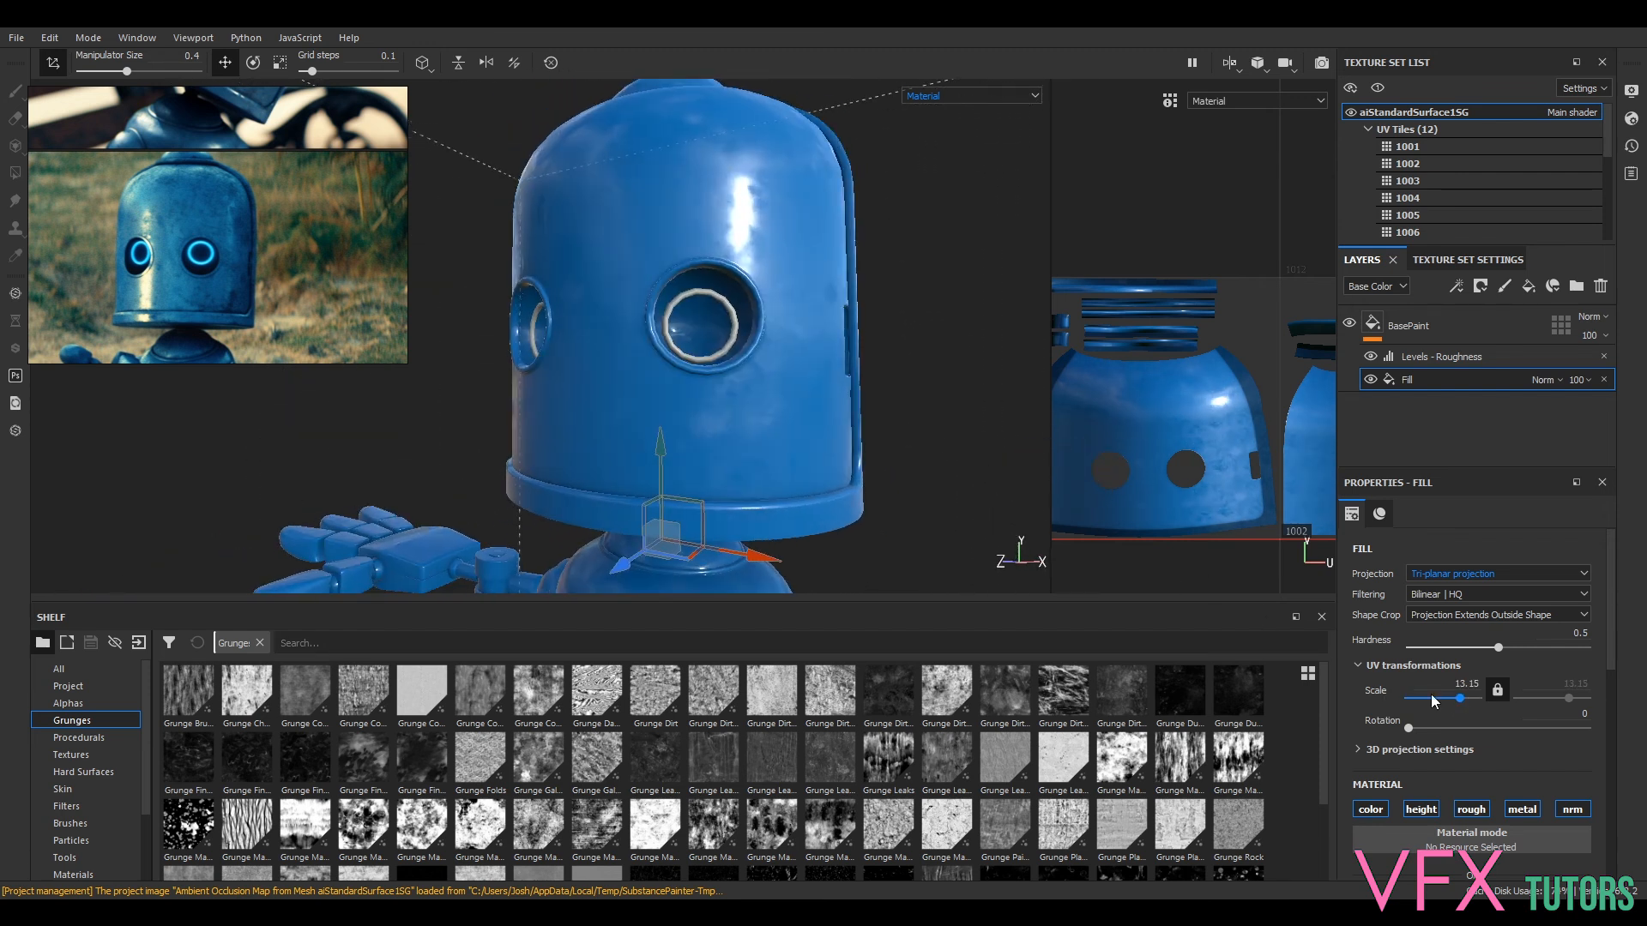
left_click_drag(1458, 700, 1456, 700)
scroll(865, 427, "up", 3)
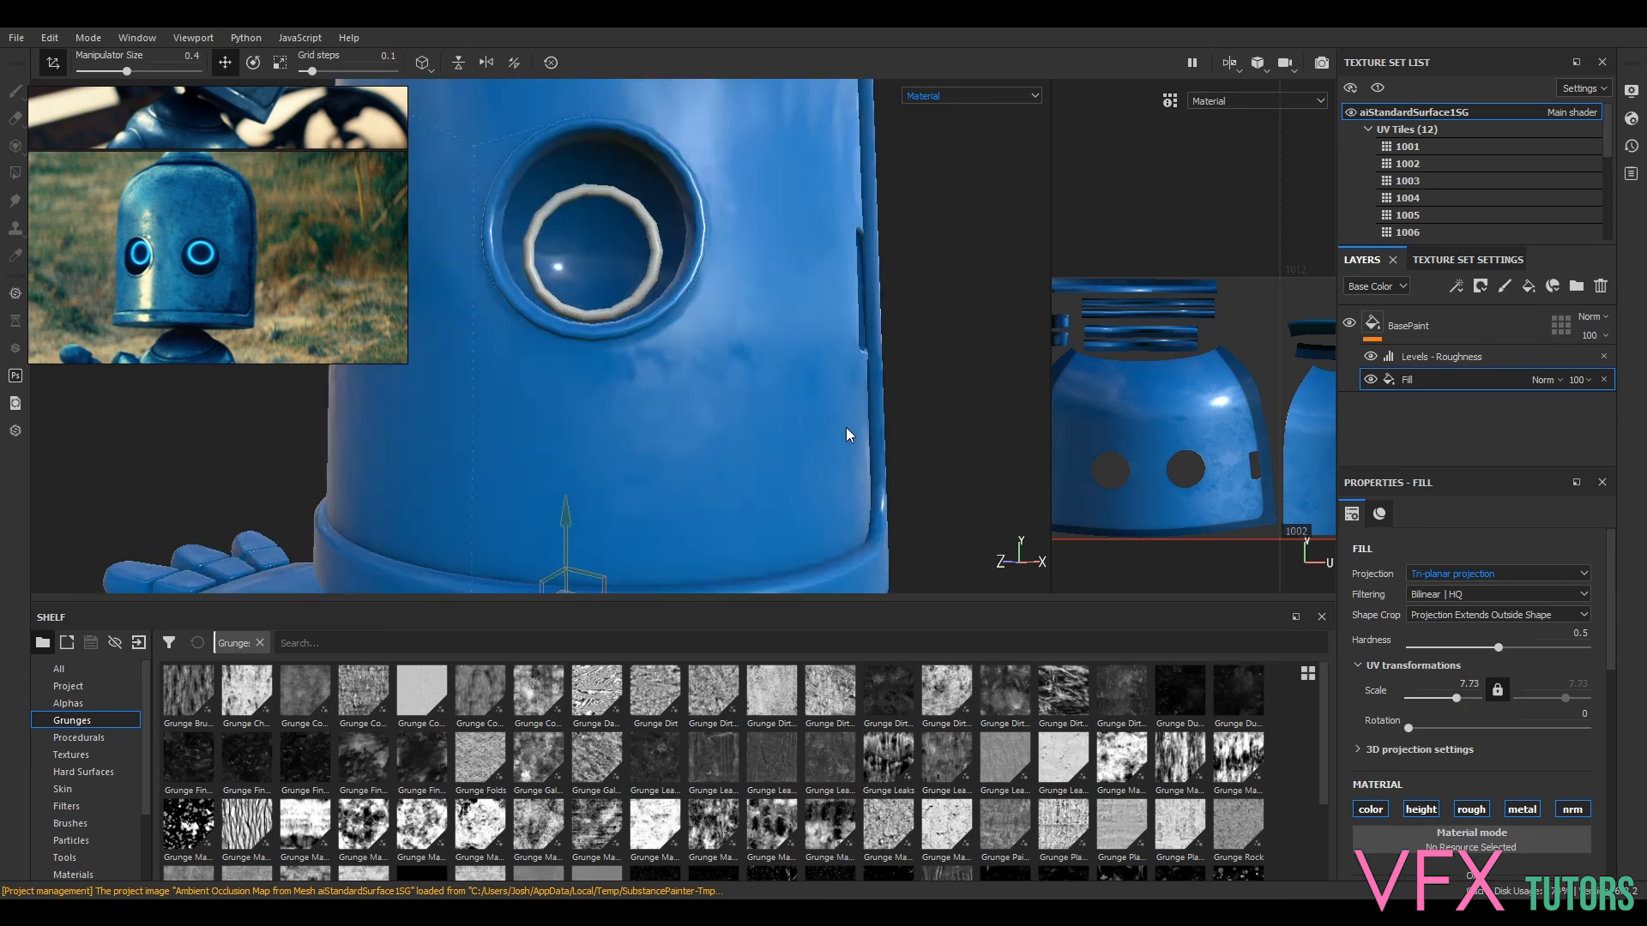
scroll(849, 433, "down", 4)
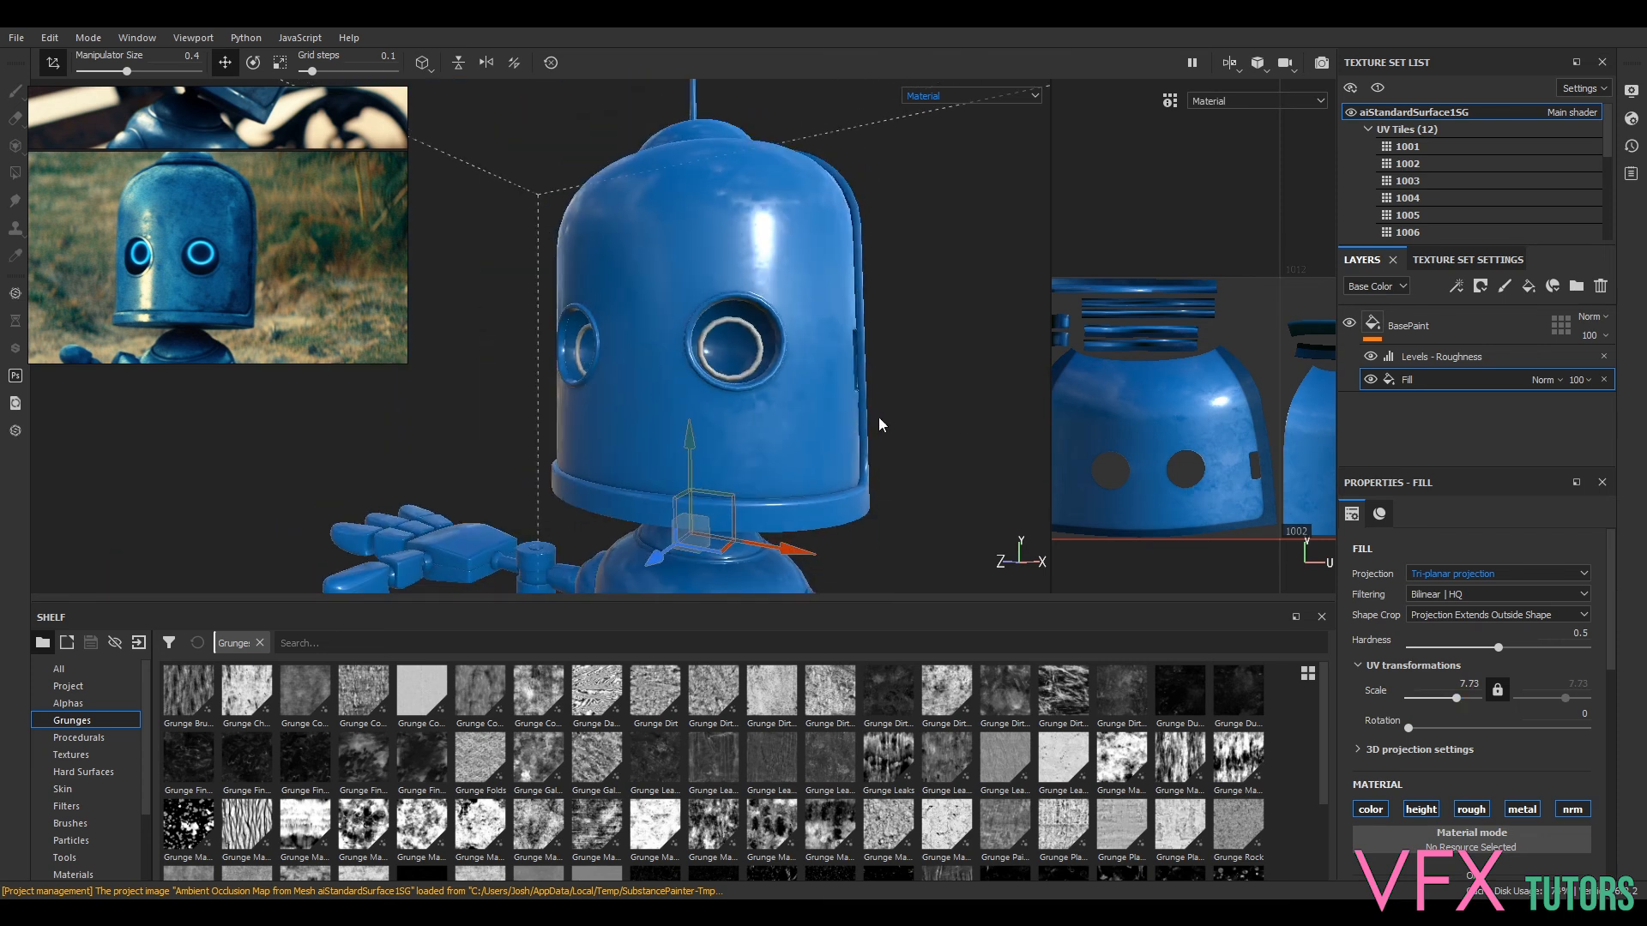
- Set the texture set size to 4096 and inspect the grunge detail on the robot's head and torso
left_click(1468, 259)
left_click(1461, 433)
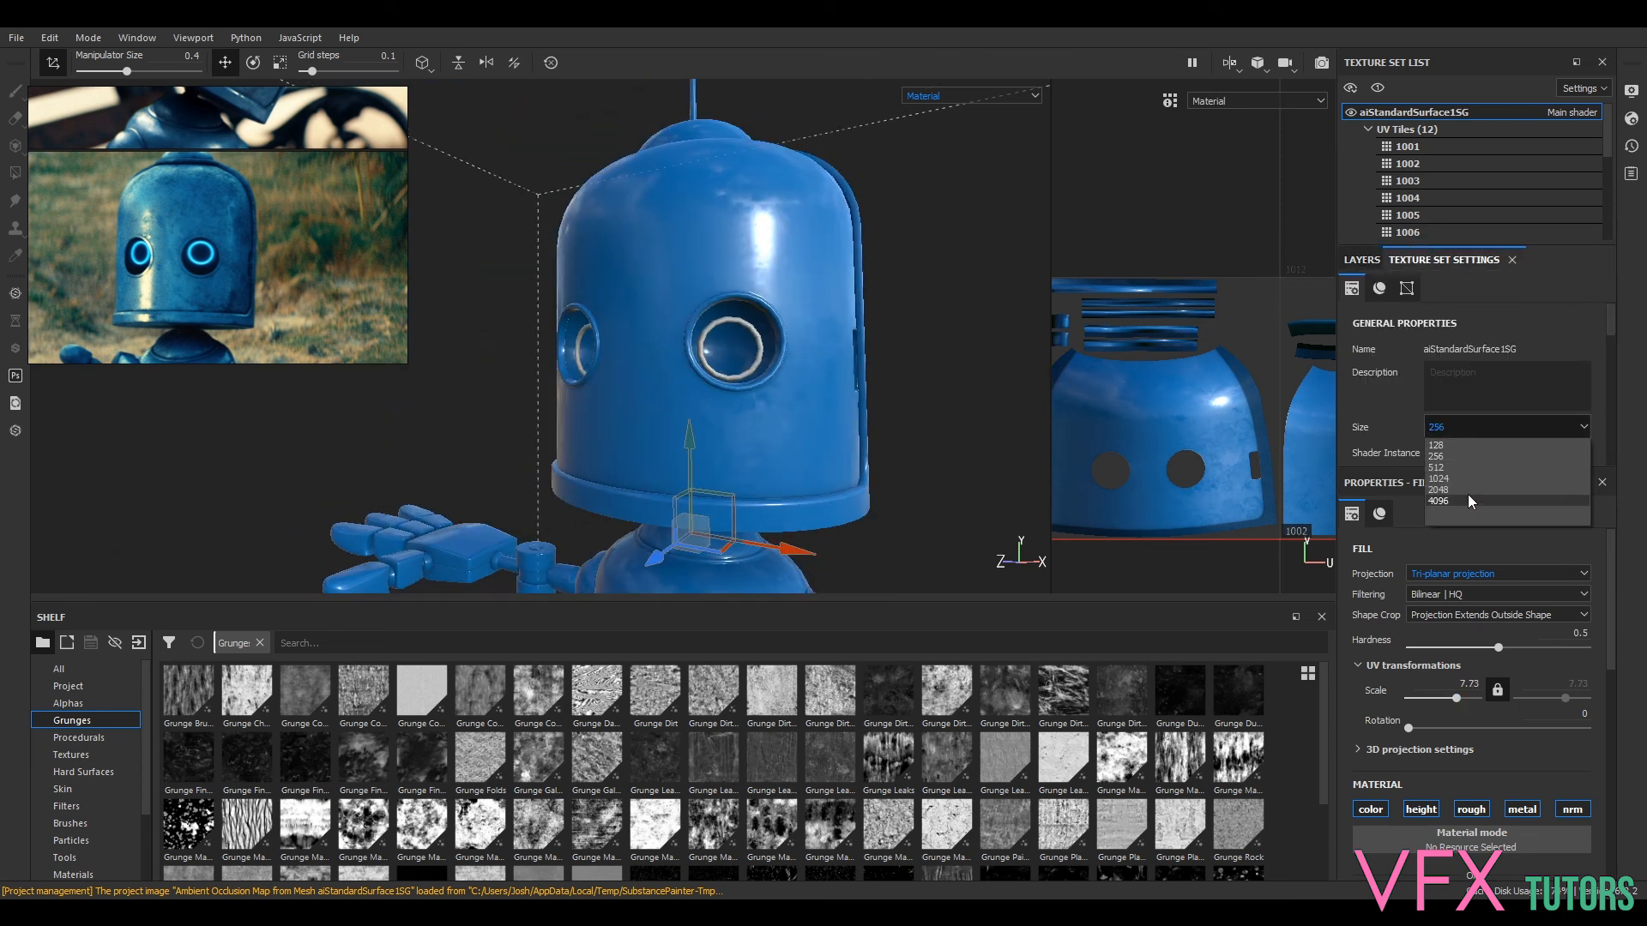
left_click(1008, 354)
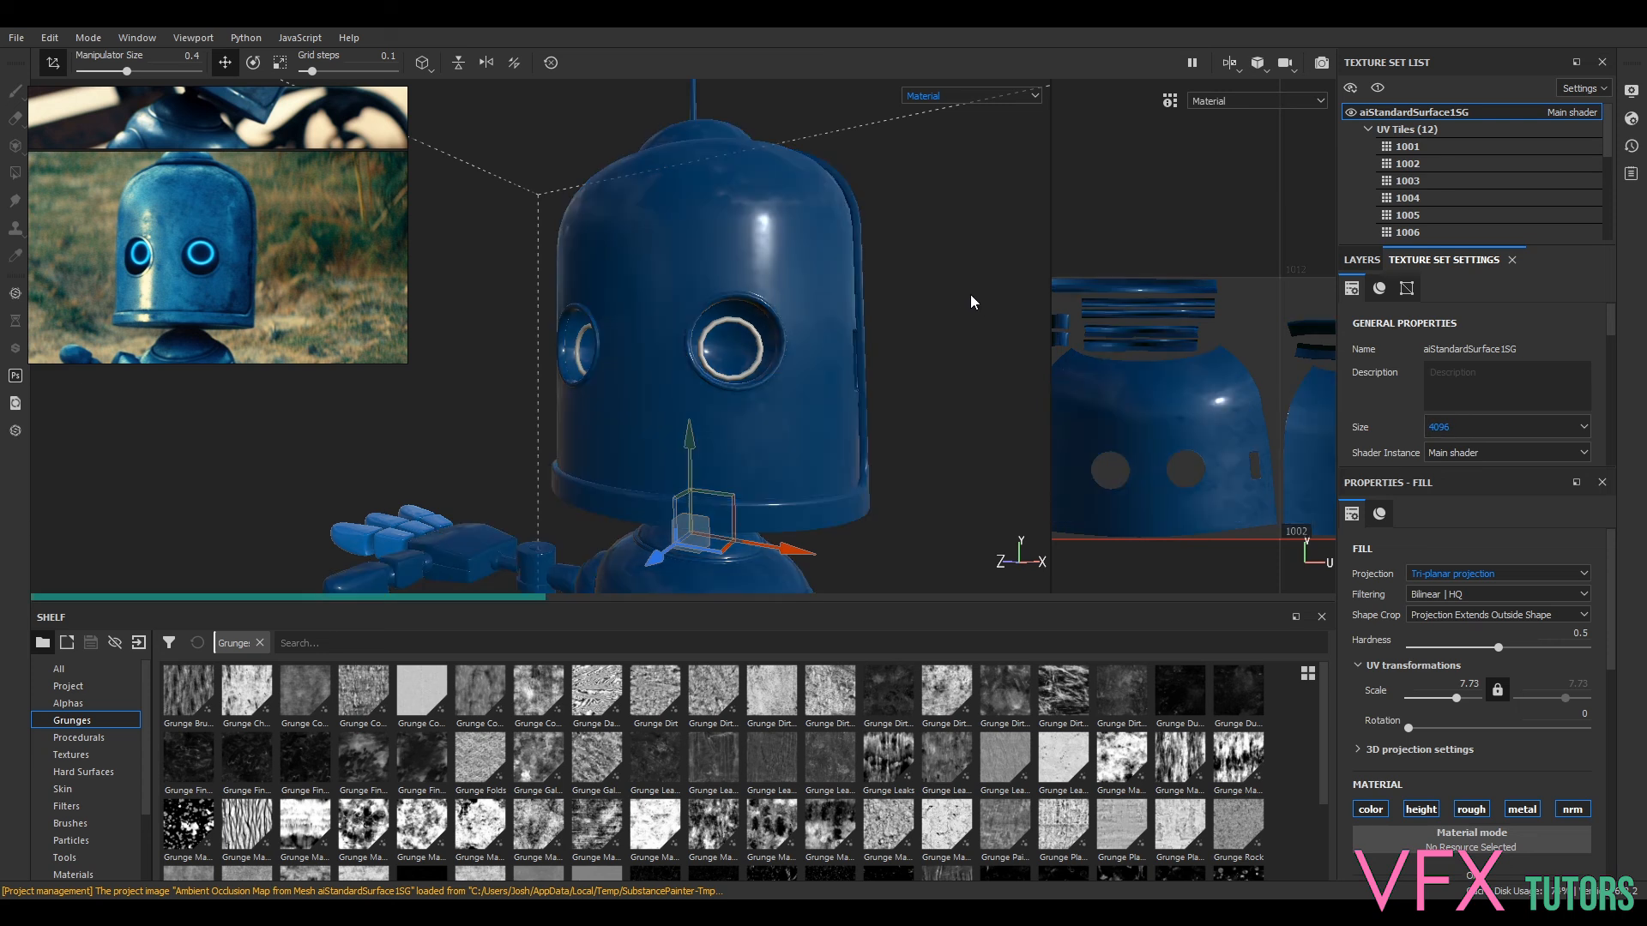
left_click_drag(887, 328, 814, 325, "alt")
right_click_drag(812, 326, 1587, 558, "alt")
left_click_drag(811, 408, 903, 473, "alt")
right_click_drag(903, 473, 665, 395, "alt")
left_click_drag(666, 401, 928, 349, "alt")
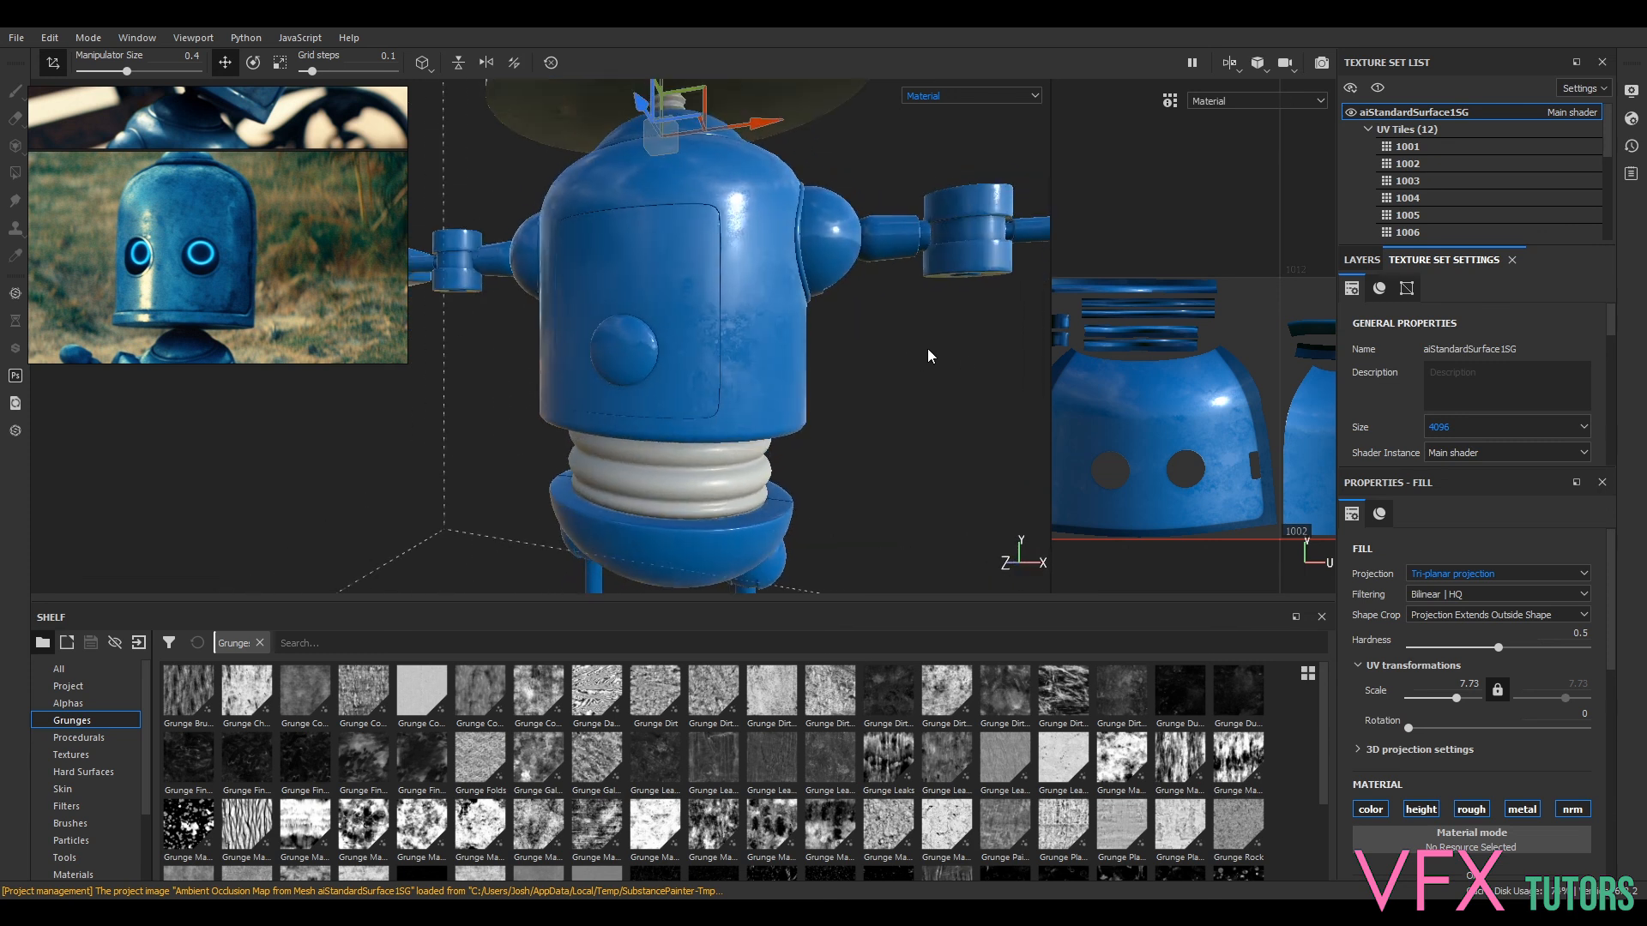
left_click_drag(922, 434, 811, 363, "alt")
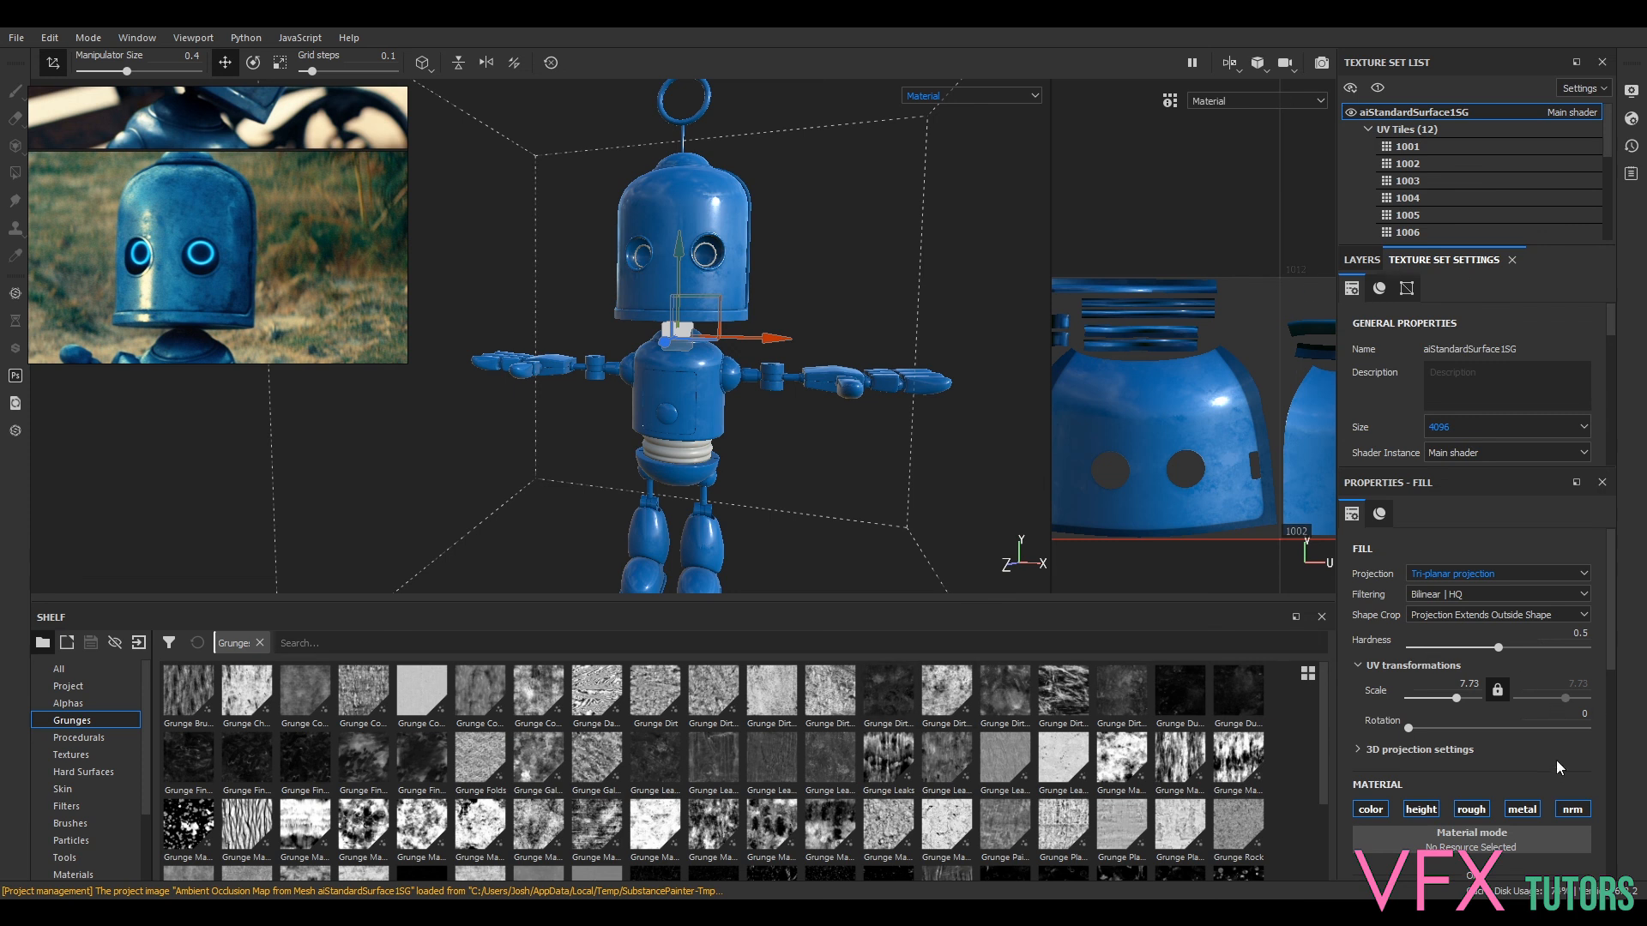
- Try roughness midpoints of 0.696 and 0.828 in the Levels effect, compare the head with the reference, and reset the levels
left_click(1357, 260)
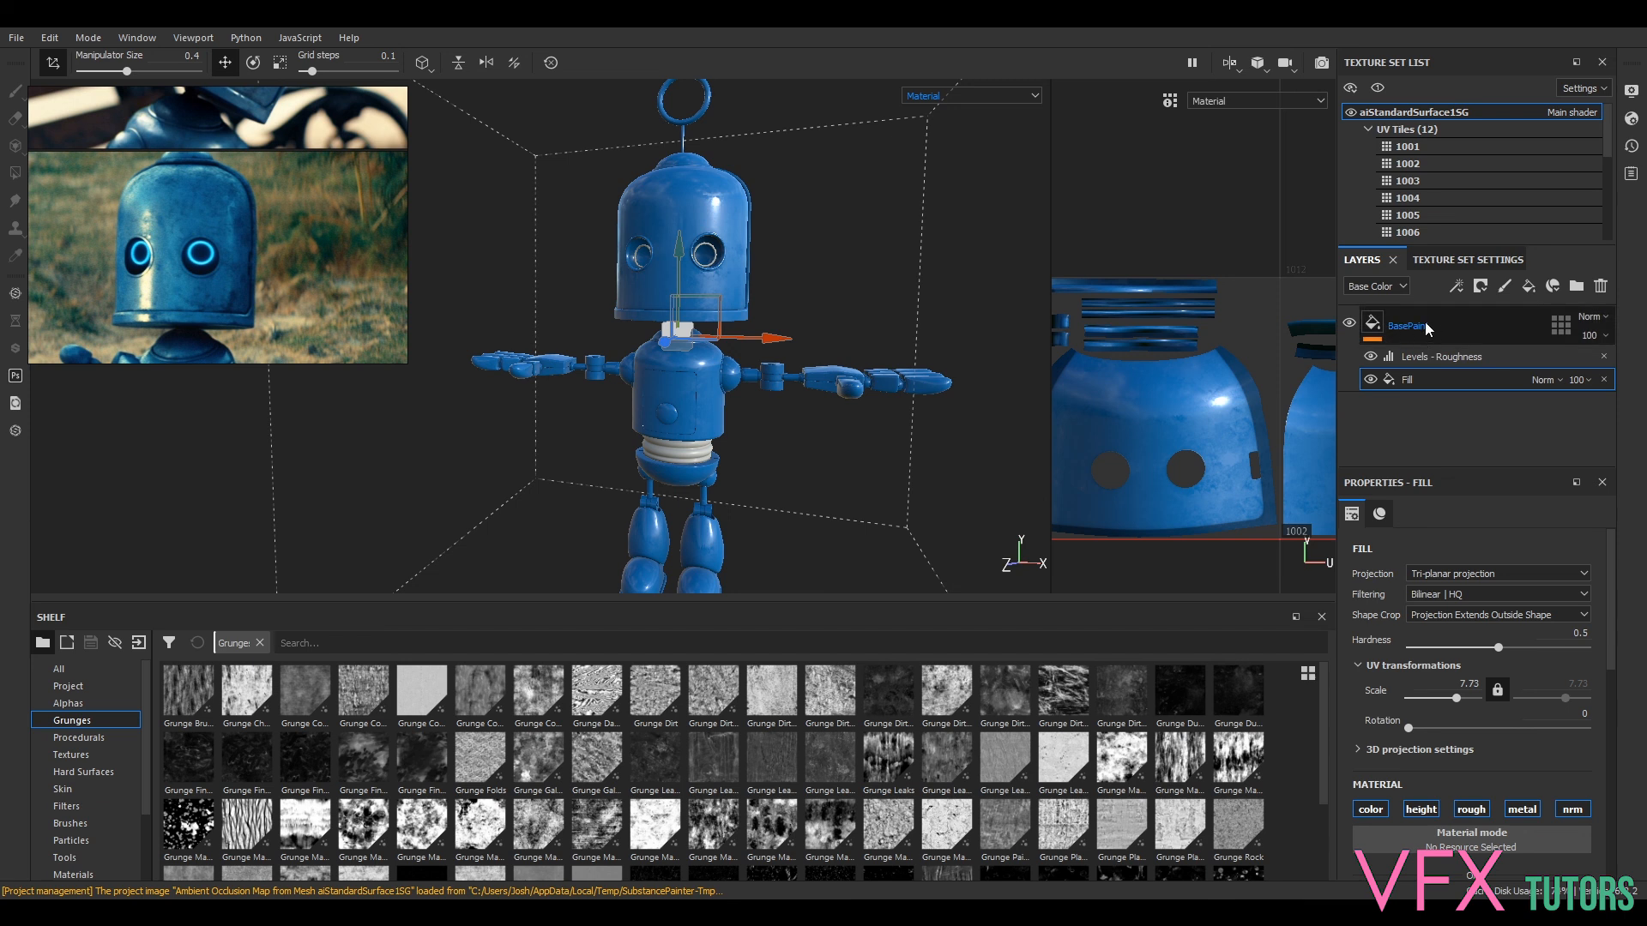
left_click(1419, 355)
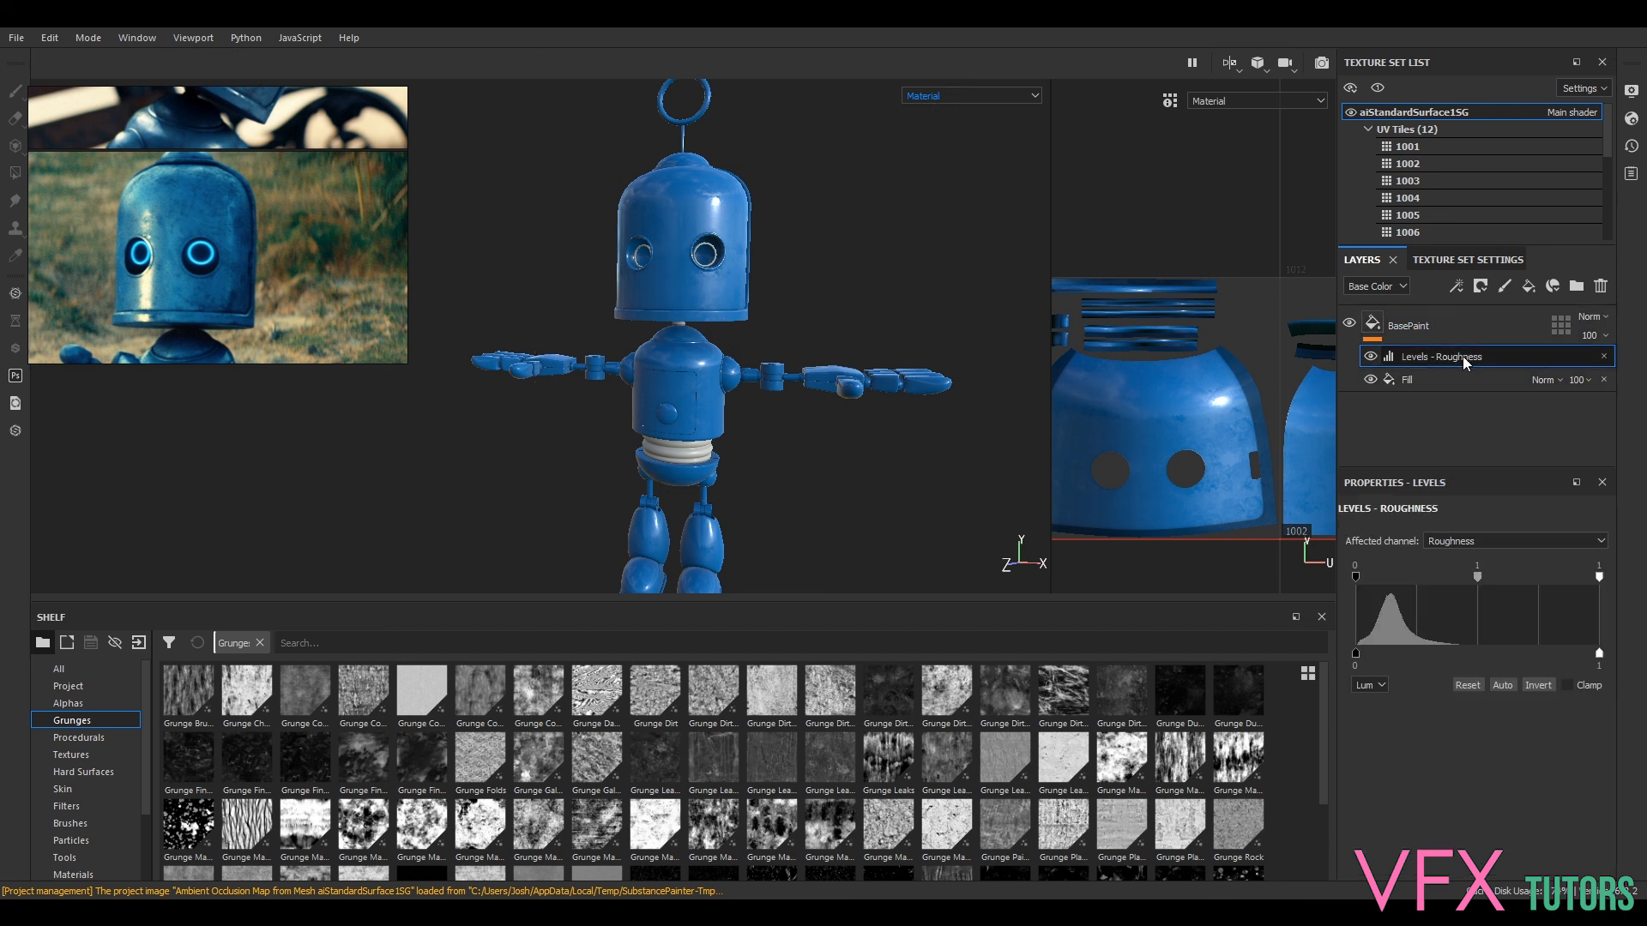
mouse_move(1478, 569)
left_mouse_down()
mouse_move(1427, 569)
mouse_move(1464, 578)
left_mouse_up()
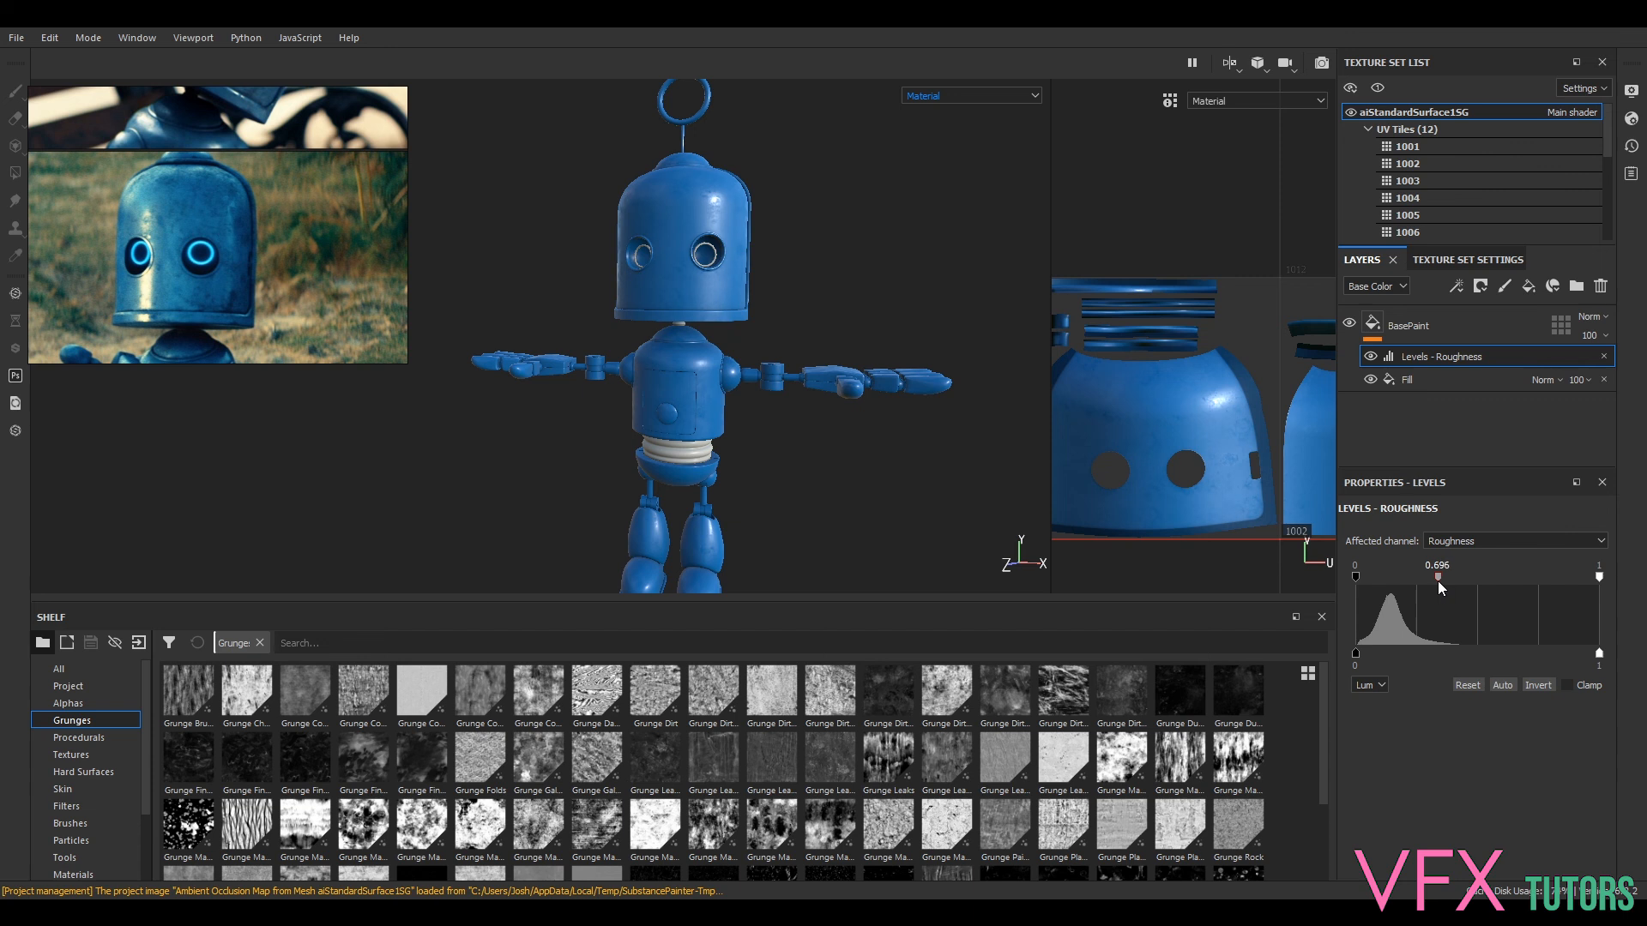
scroll(846, 382, "down", 2)
middle_click_drag(809, 229, 838, 607, "alt")
scroll(849, 401, "up", 6)
mouse_move(819, 468)
left_mouse_down("alt")
mouse_move(845, 487)
mouse_move(823, 455)
mouse_move(918, 449)
mouse_move(967, 471)
mouse_move(818, 463)
left_mouse_up("alt")
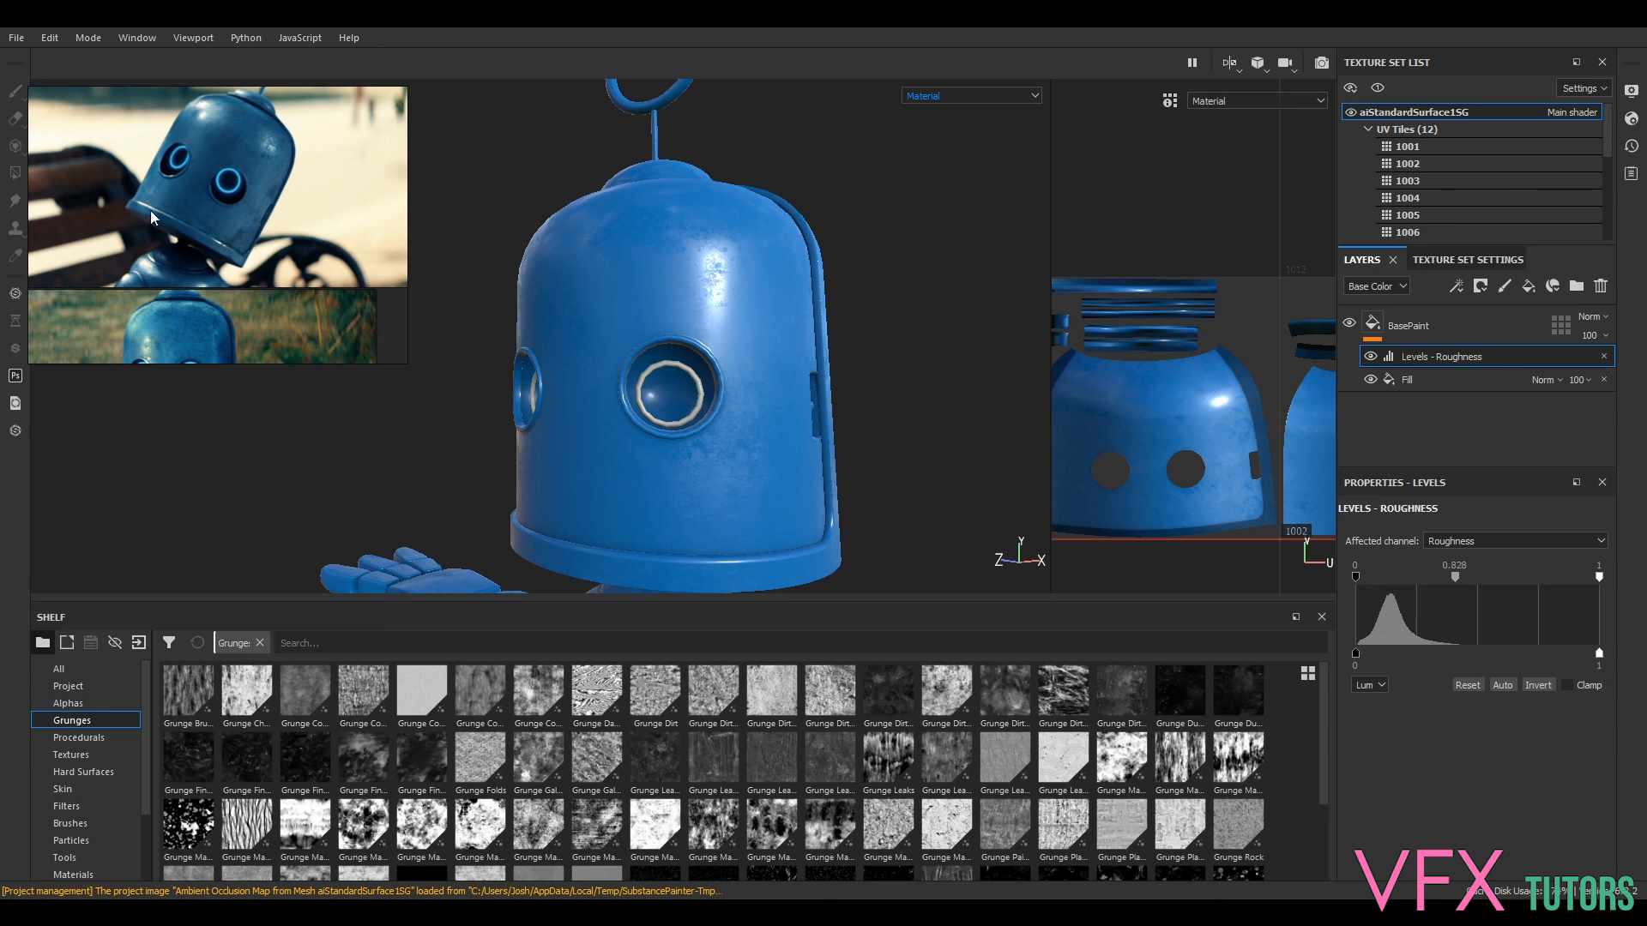
left_click_drag(844, 412, 892, 435, "alt")
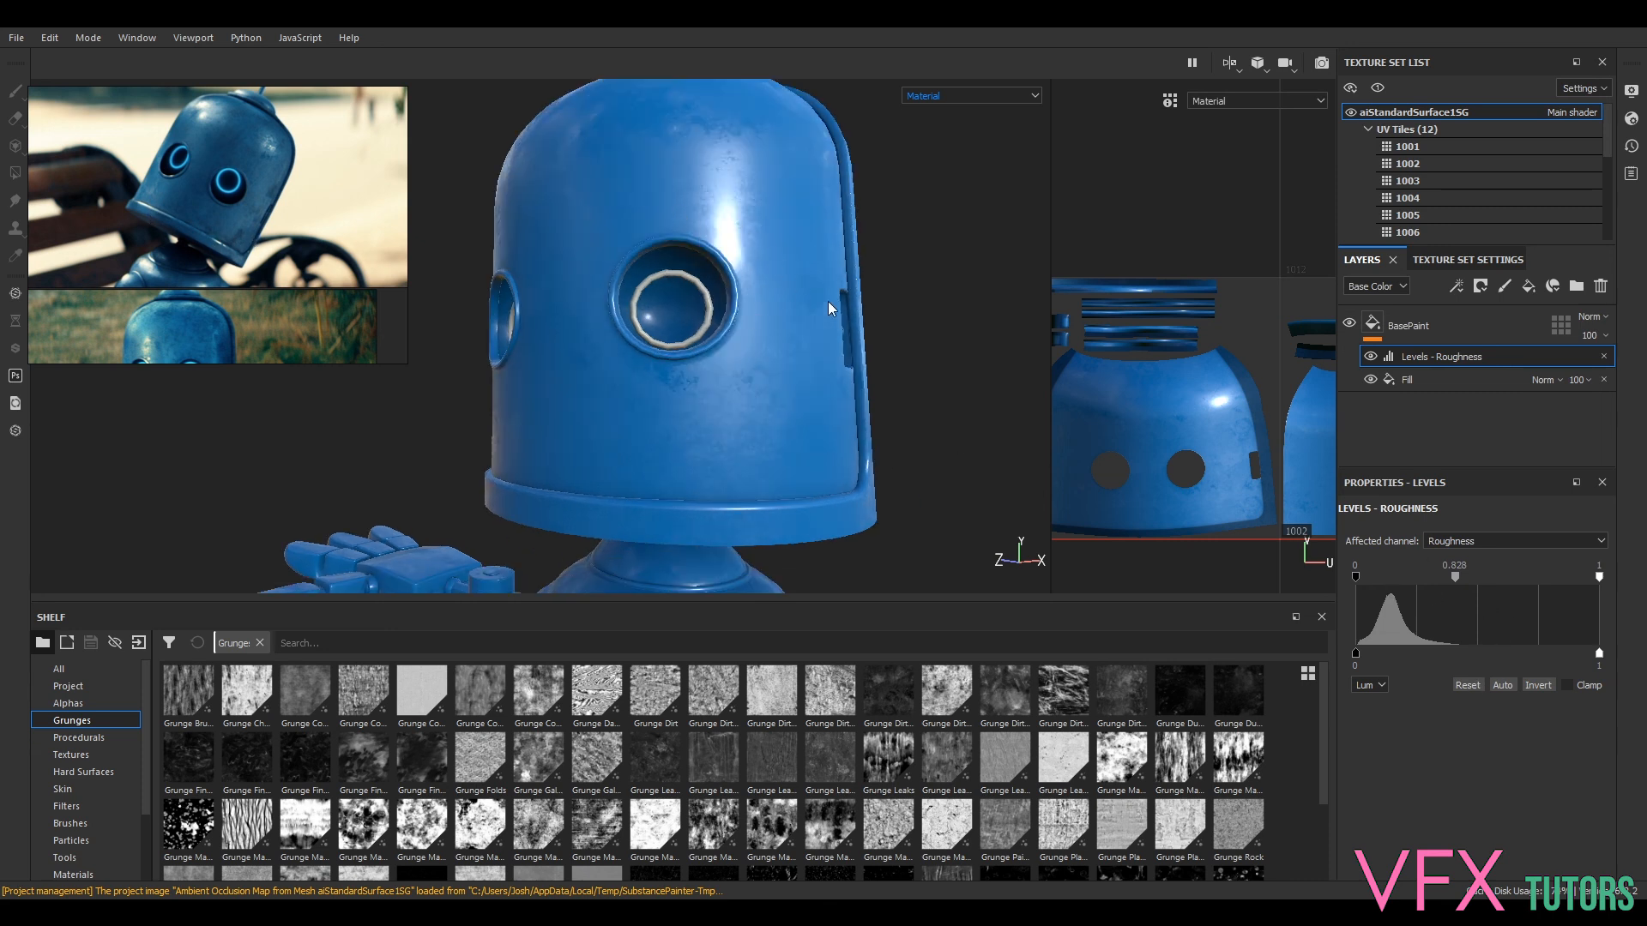
left_click(1466, 685)
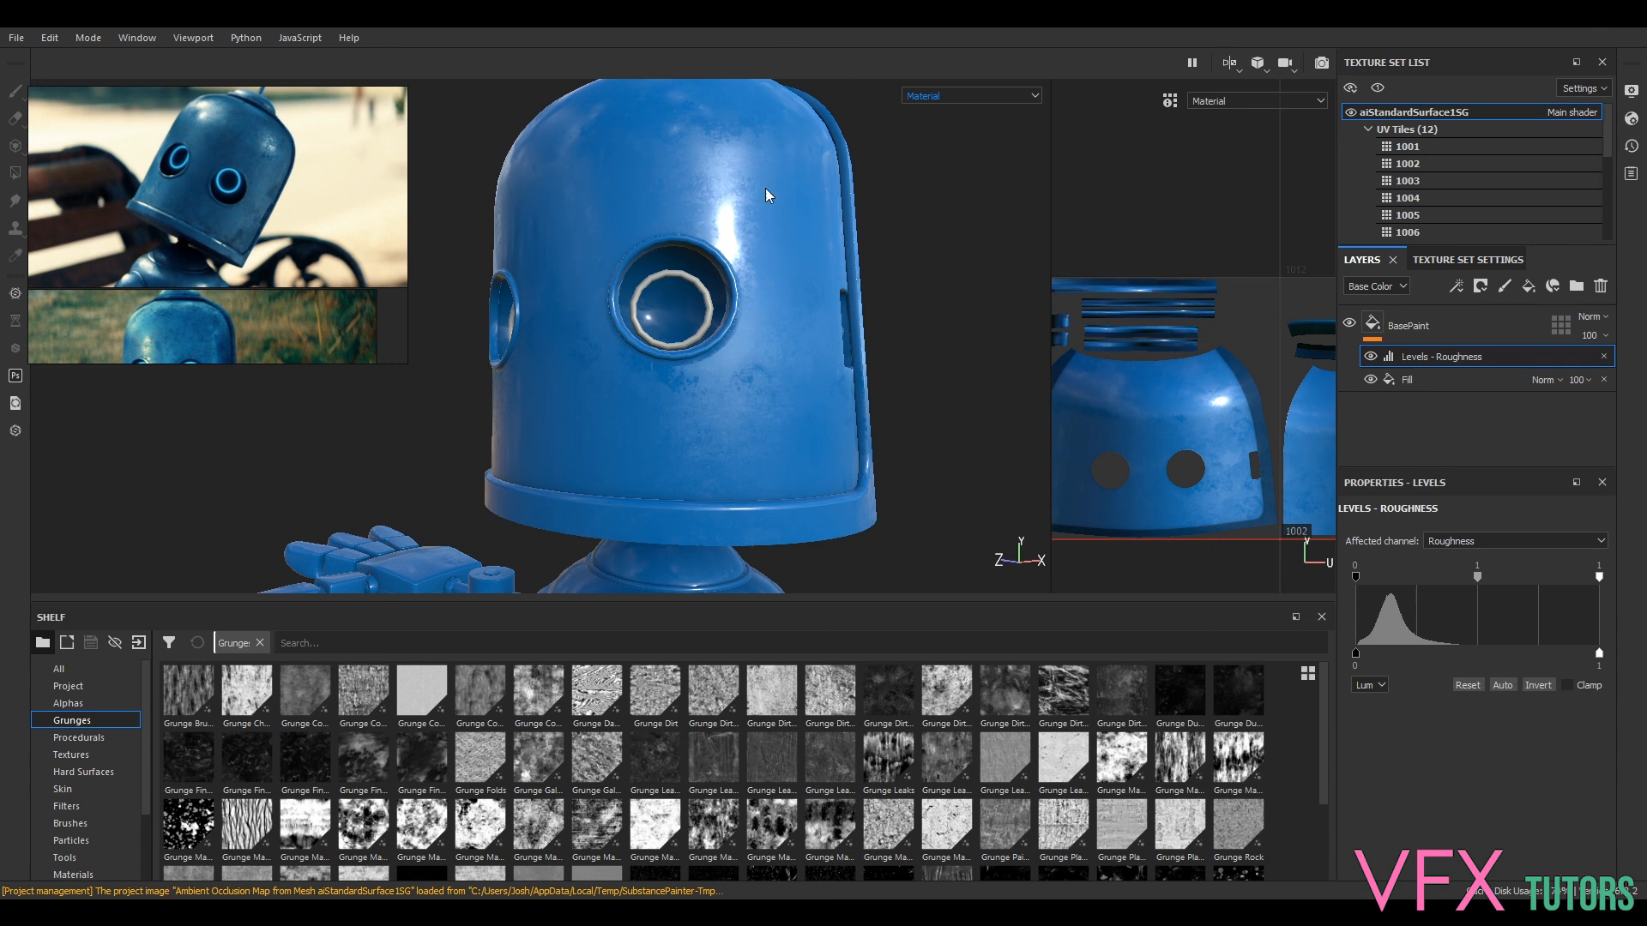
- Set the texture set size to 512
scroll(777, 208, "down", 5)
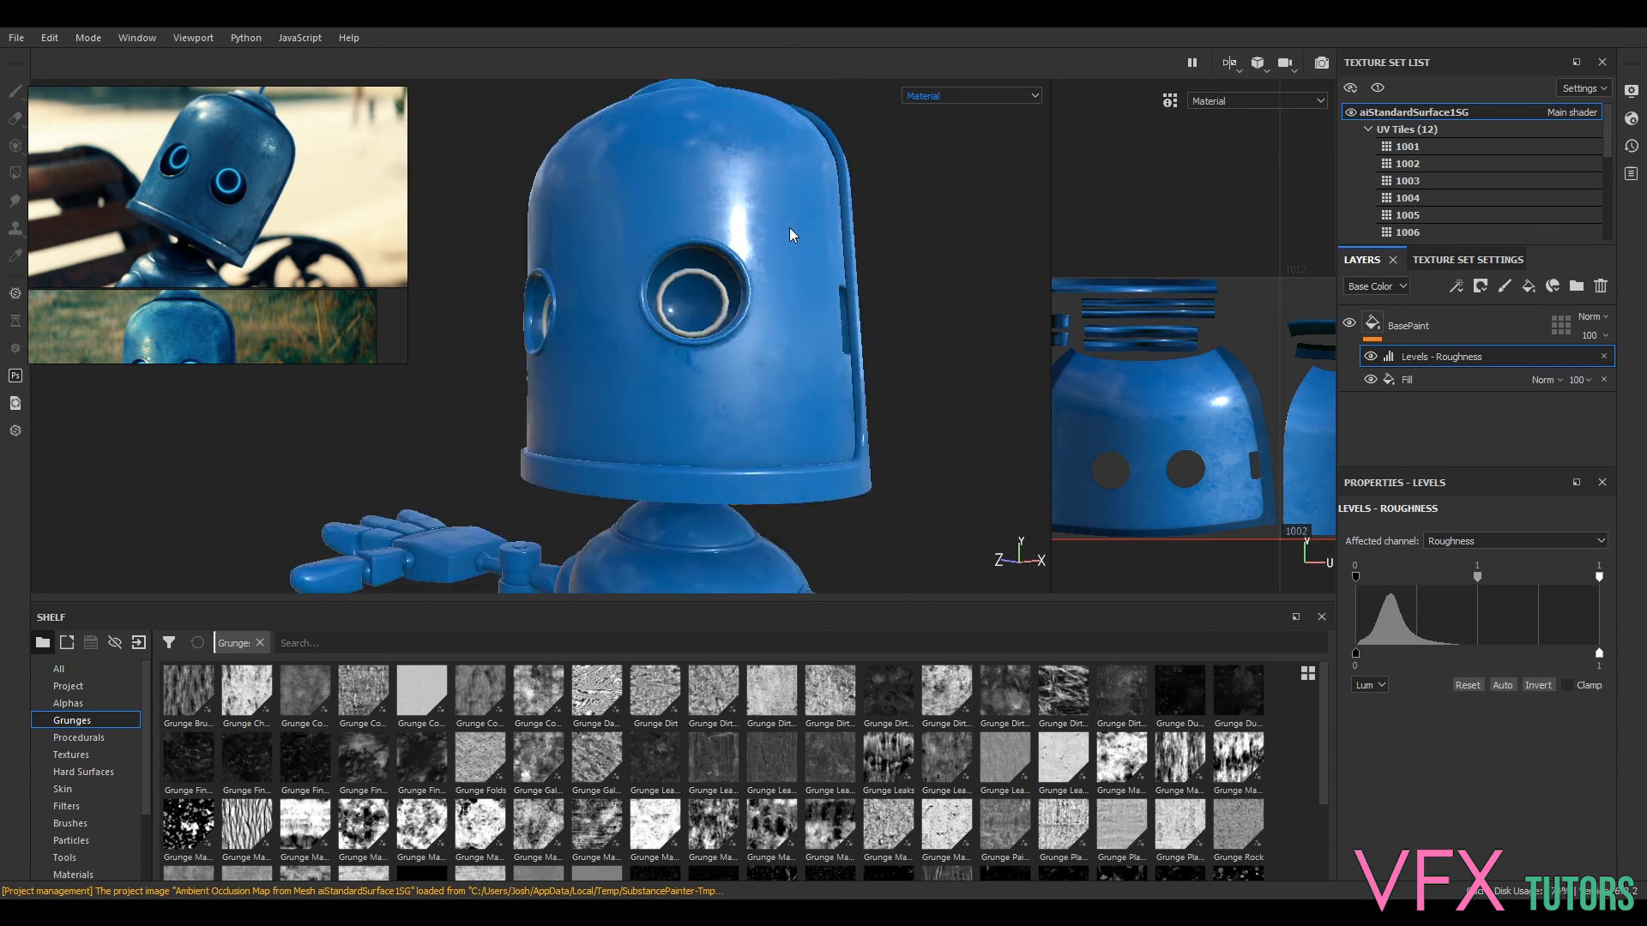
left_click(1441, 264)
left_click(1472, 427)
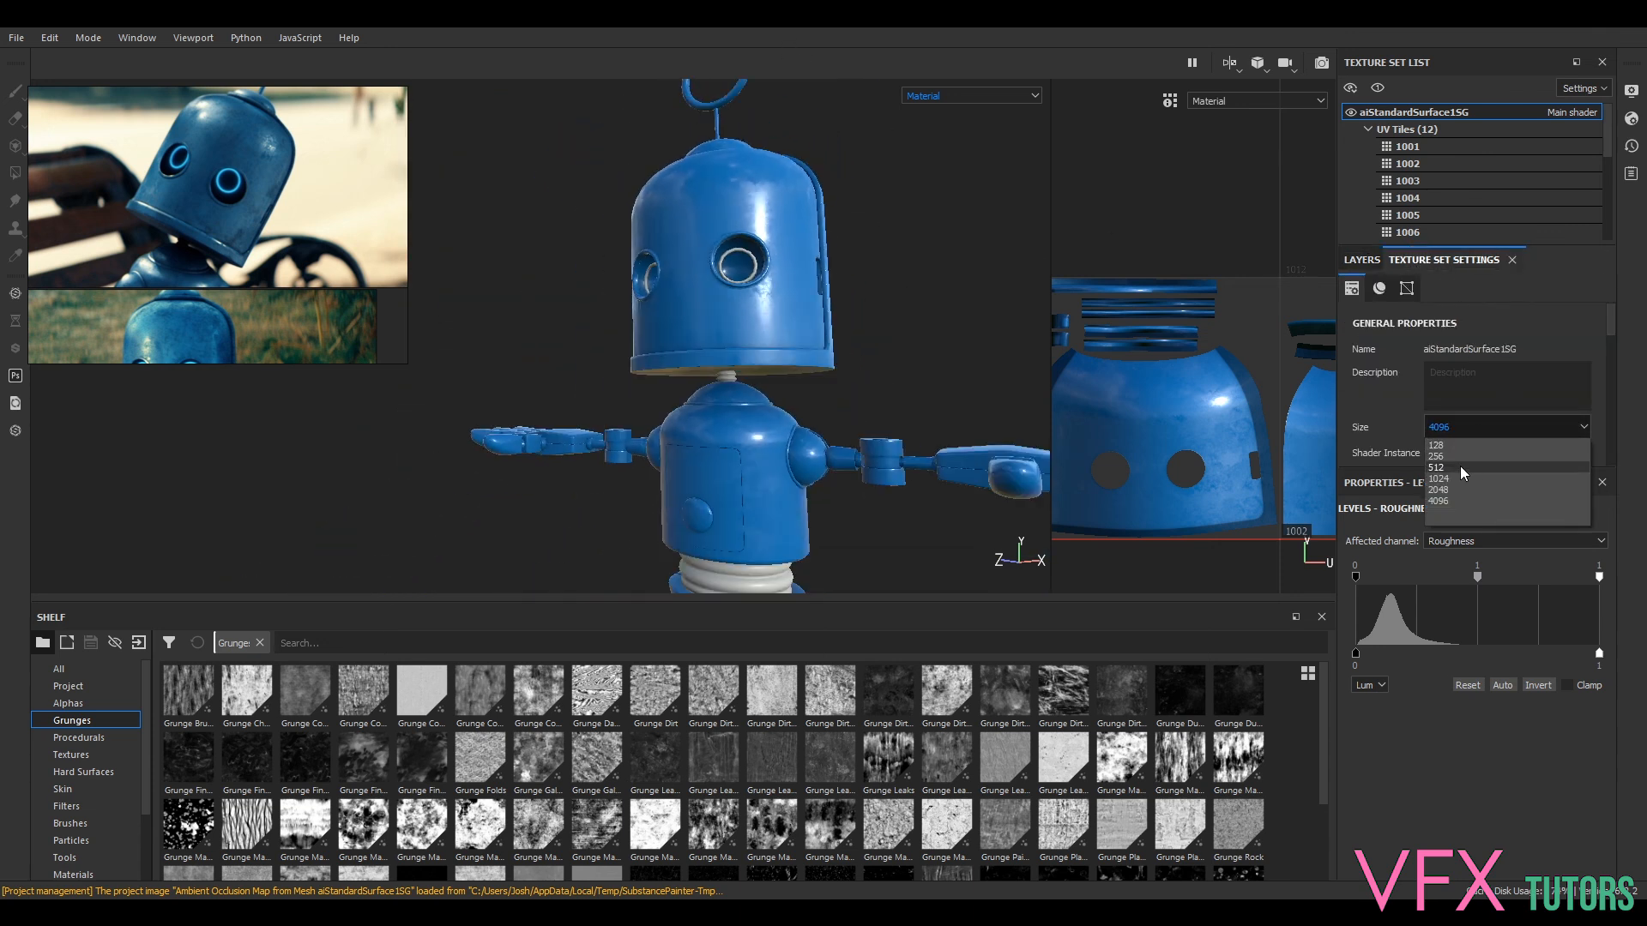
left_click(1459, 467)
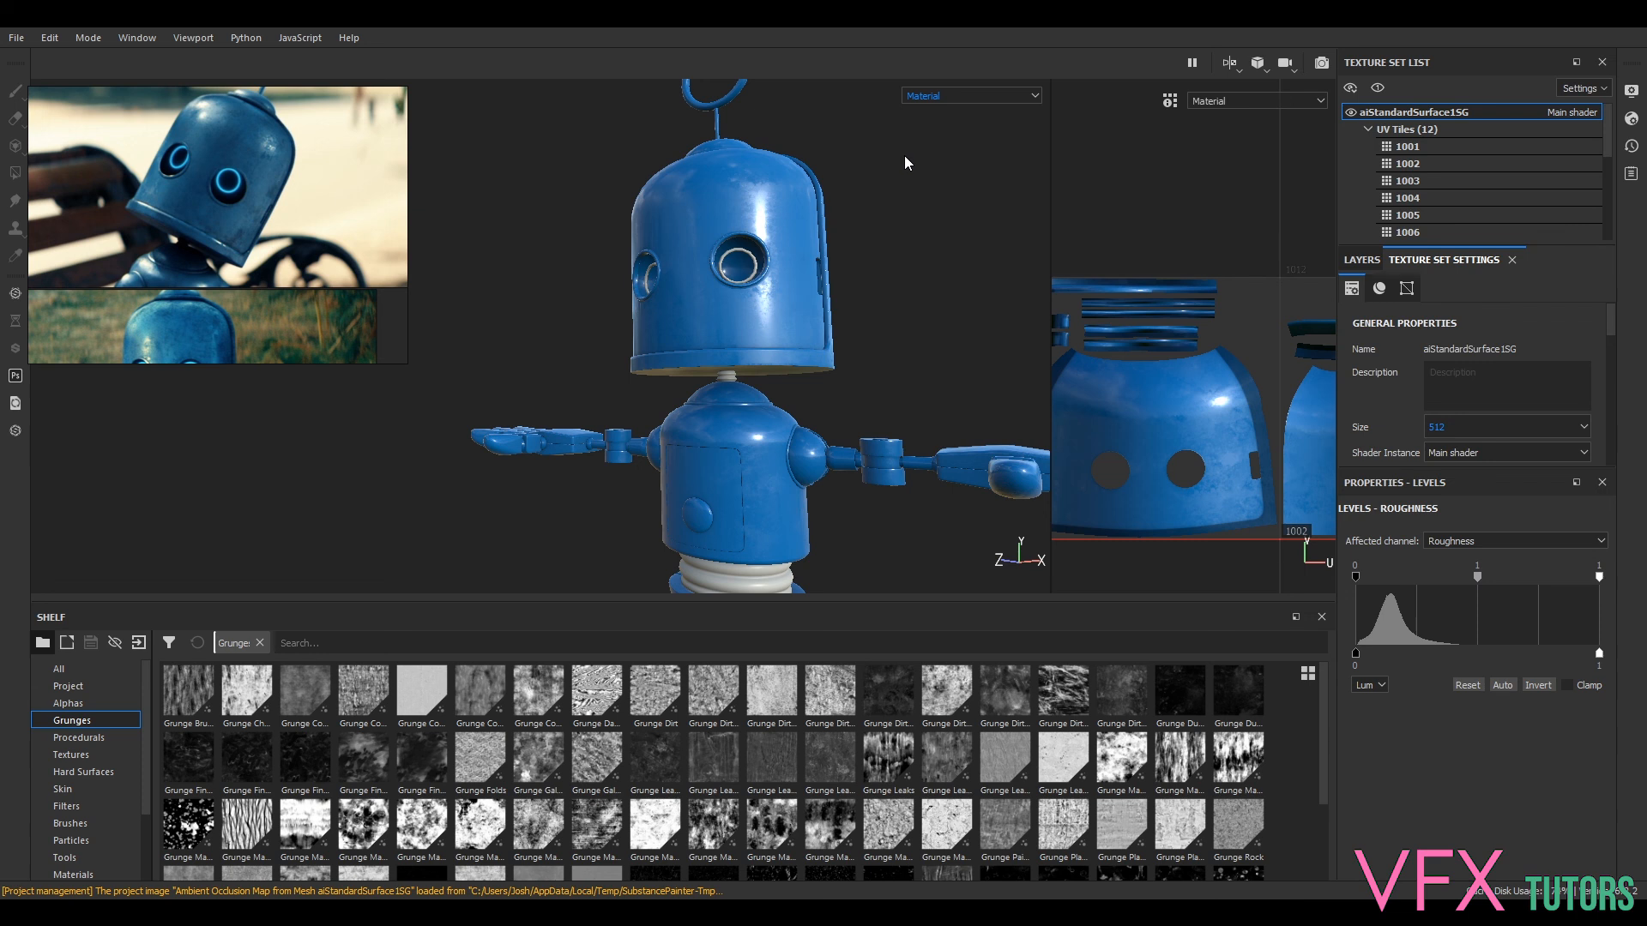